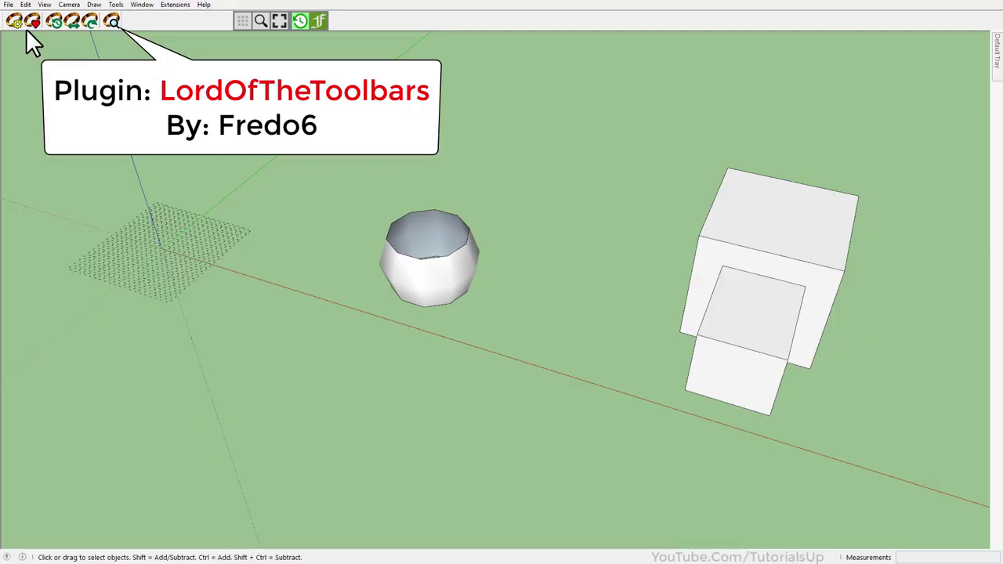
- Pan and scroll-zoom until the dashed origin grid fills the viewport
shift+middle_drag(369, 313, 329, 274)
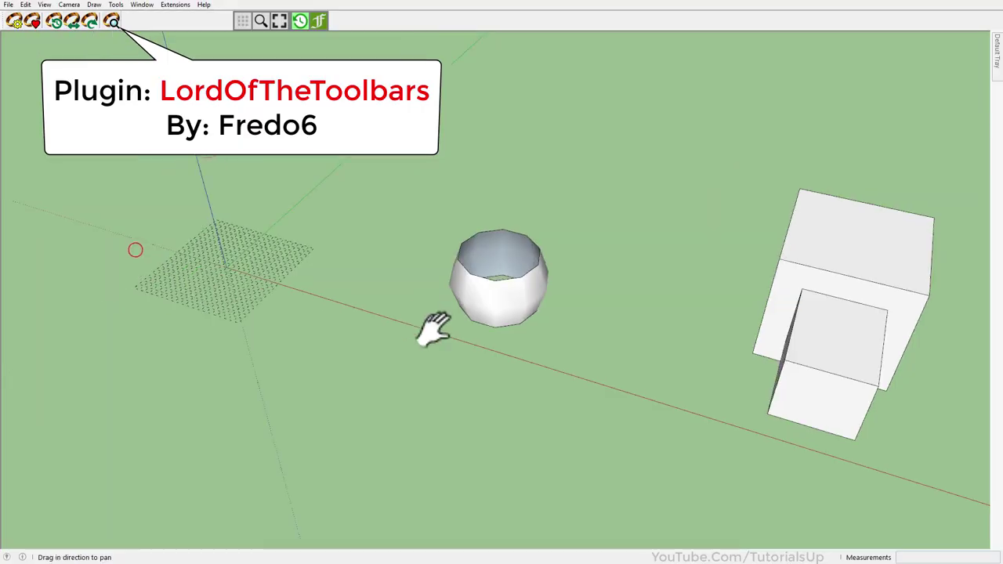
scroll(329, 274, up, 3)
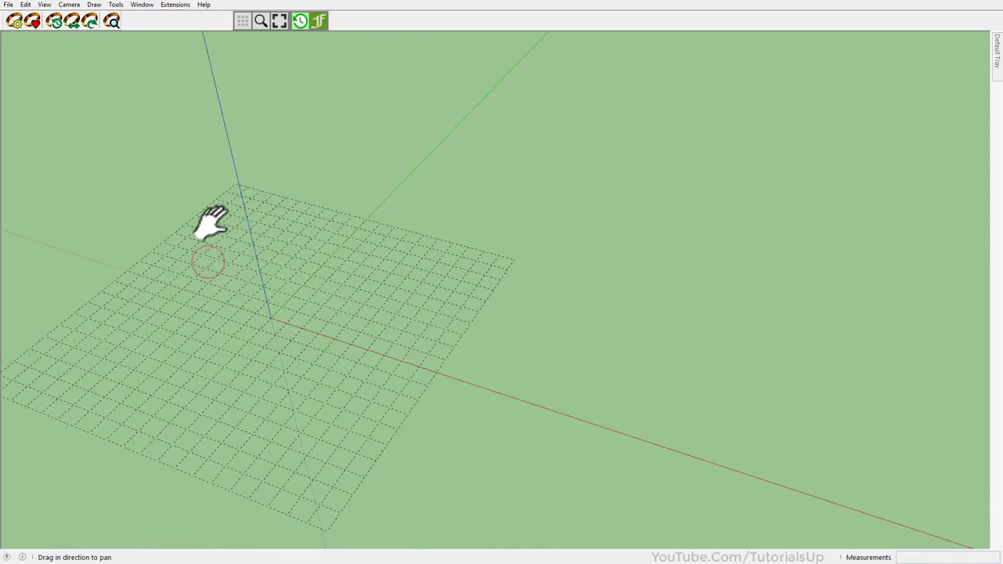
- Search 'maj' in the Quick Command Finder and launch MAJ Stair
click(114, 21)
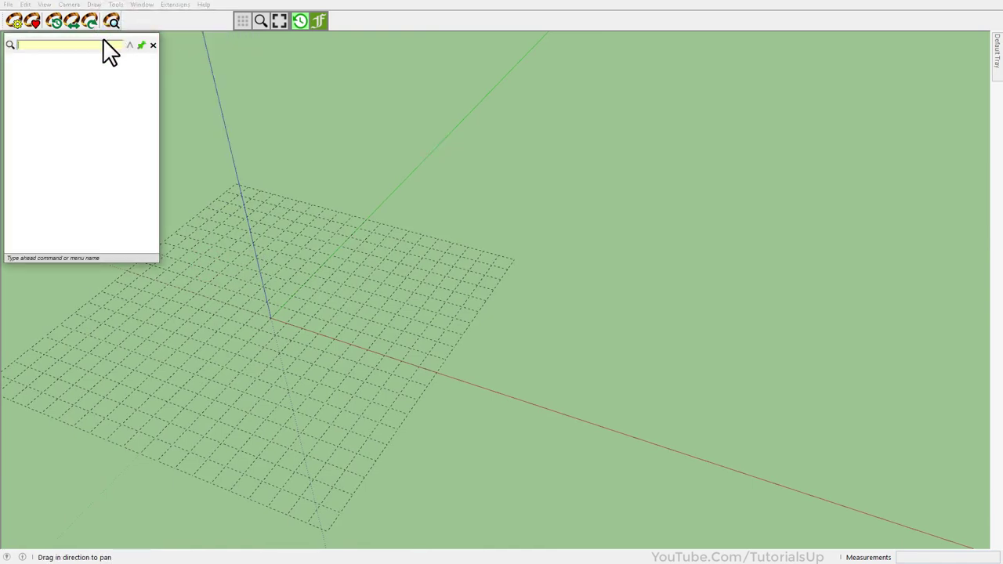
click(95, 47)
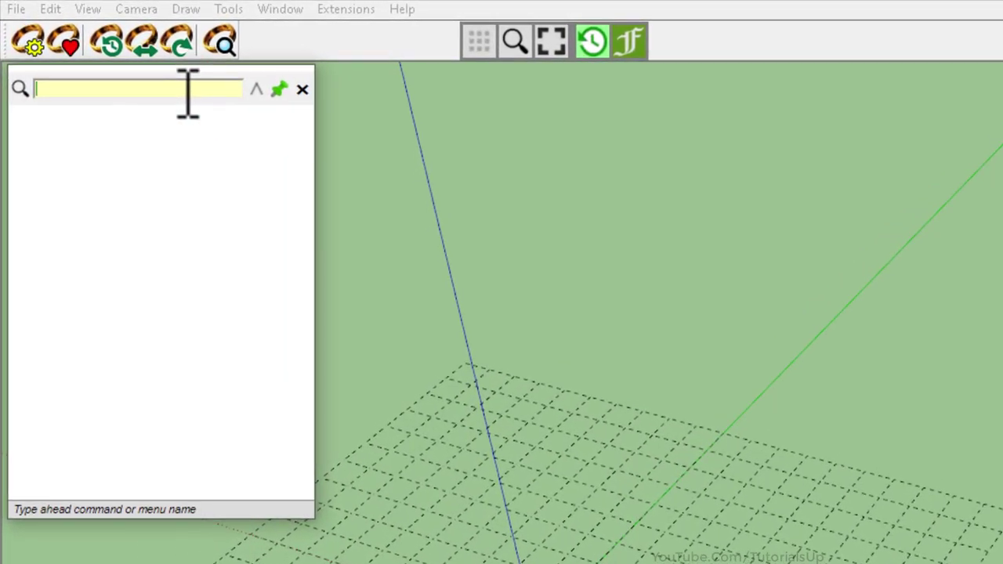
text(m)
scroll(200, 251, down, 10)
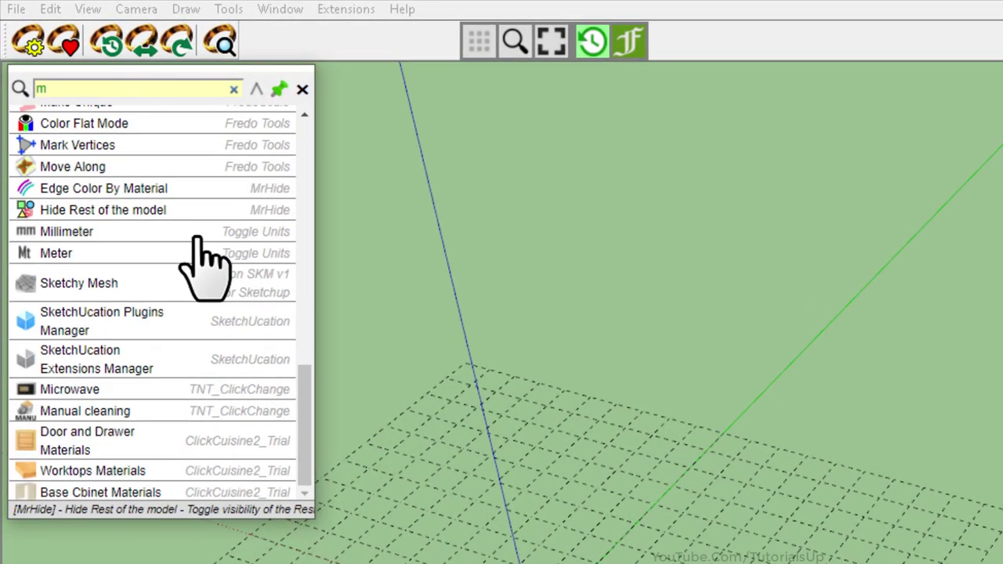
scroll(198, 239, up, 8)
scroll(198, 239, up, 2)
text(a)
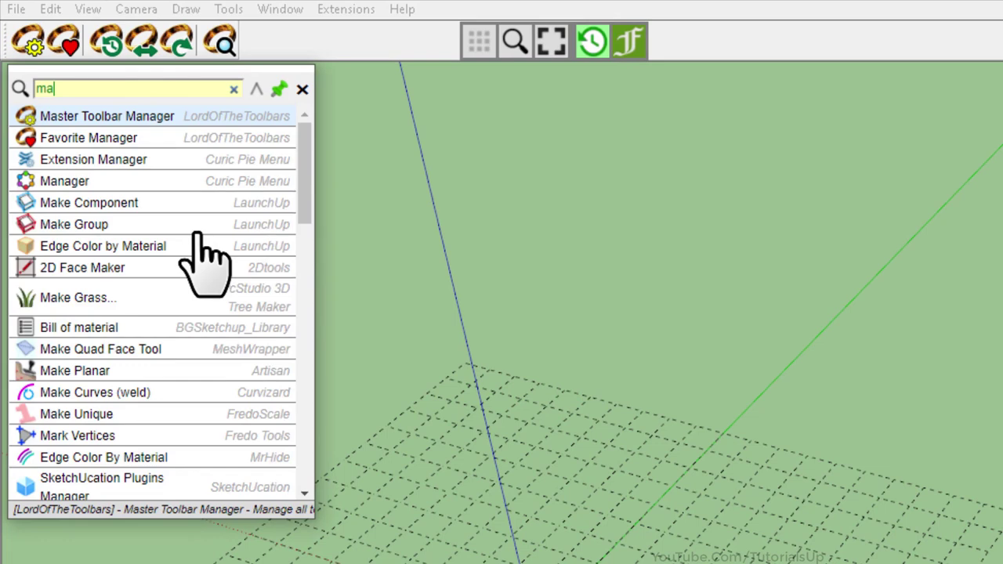
text(j)
click(128, 159)
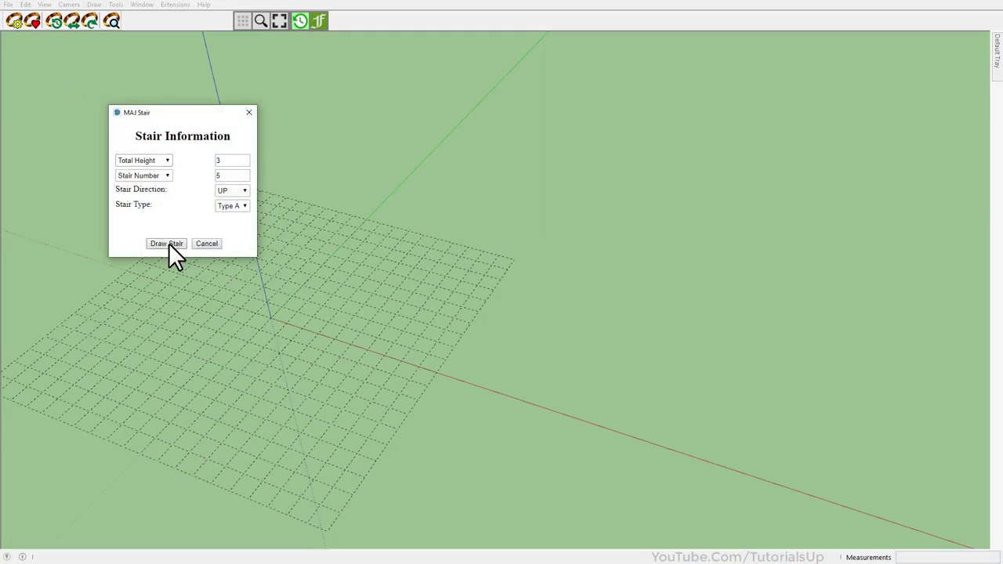
- Draw the stair from the origin, setting its length along the red axis and its width
click(169, 243)
click(286, 328)
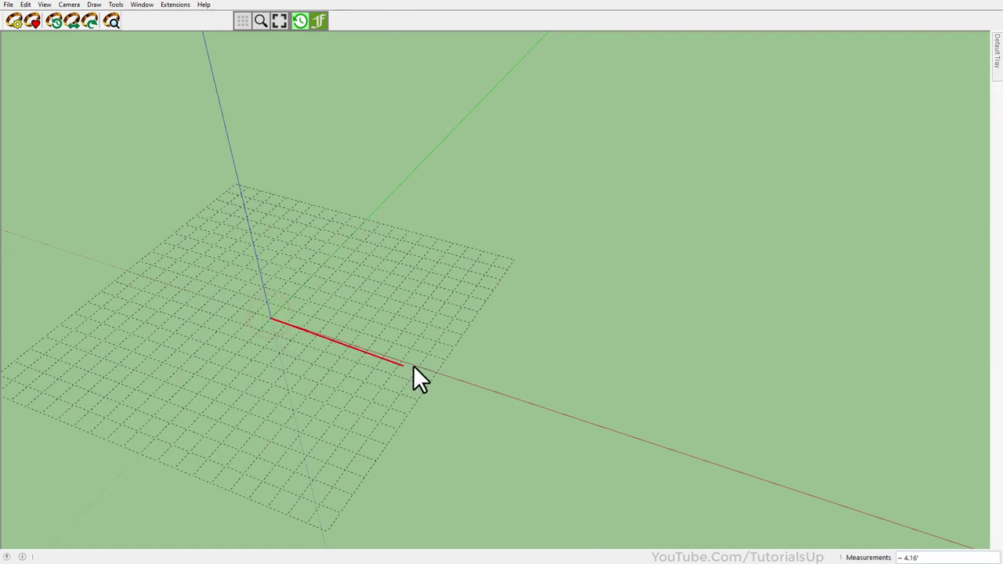
click(435, 367)
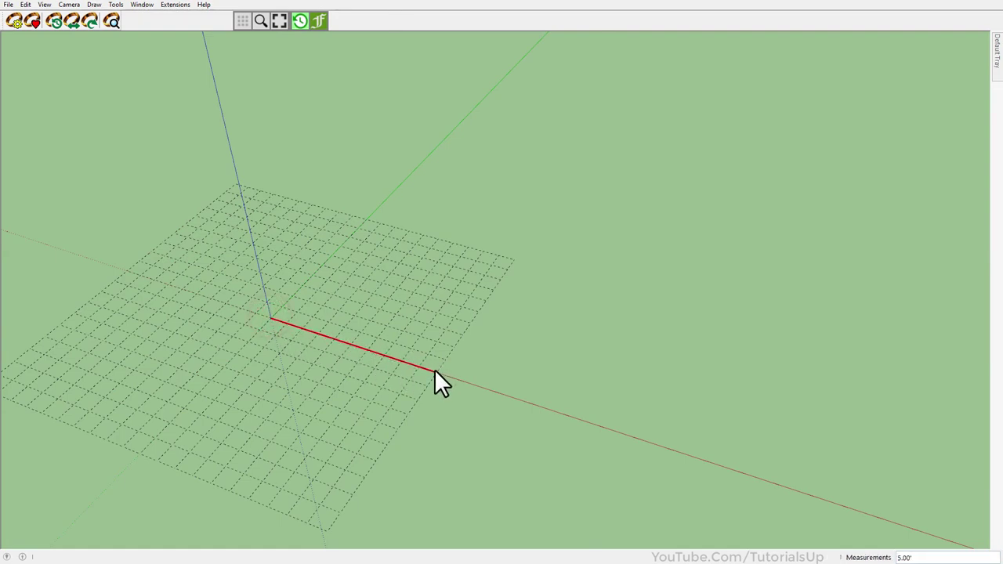
click(513, 261)
- Finish the five-step staircase, center it in view and select it
click(184, 371)
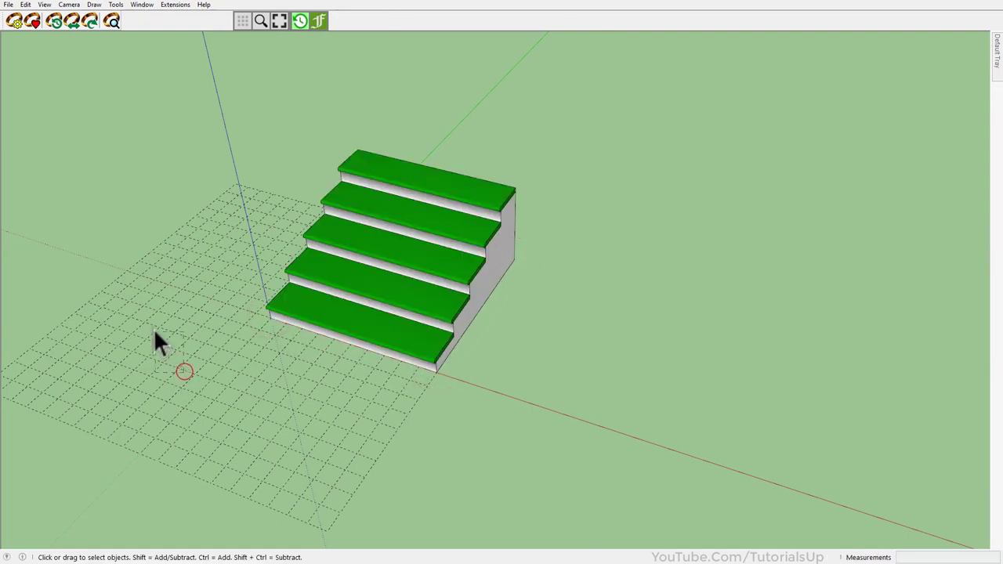
scroll(197, 269, up, 3)
mouse_move(677, 242)
shift+middle_down()
mouse_move(549, 217)
mouse_move(533, 243)
shift+middle_up()
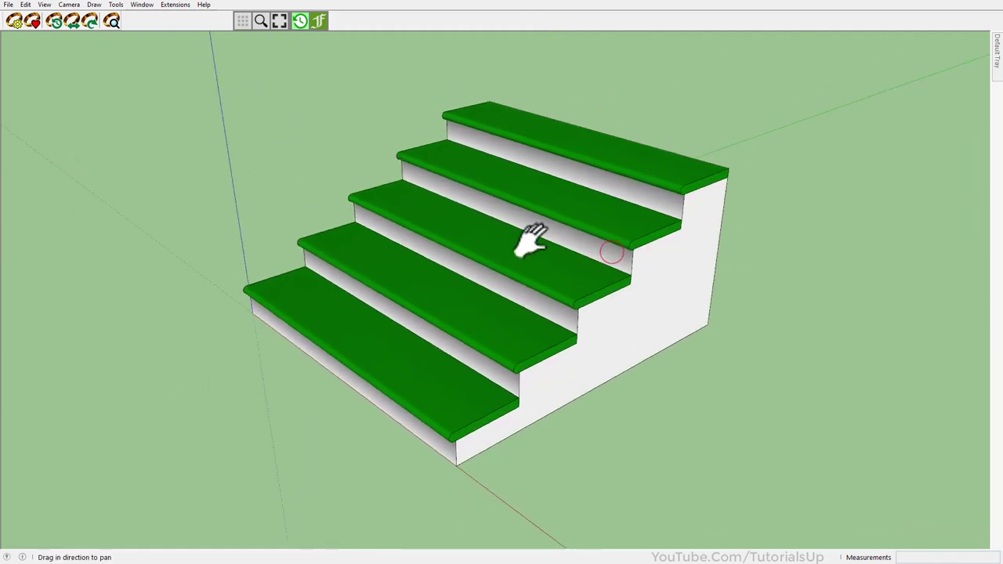
click(548, 276)
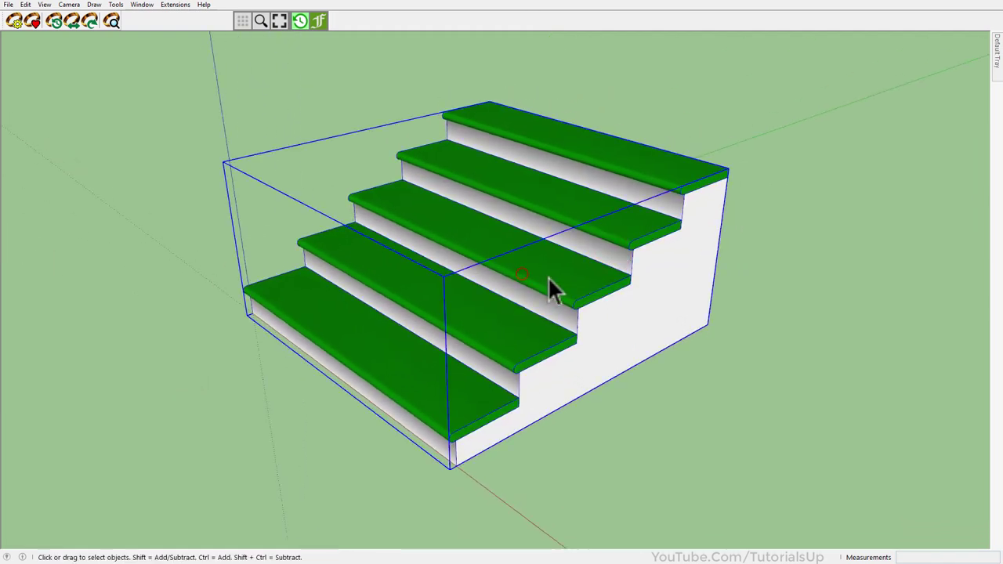
- Pin the Quick Command Finder open, collapse and re-expand it, and search 'tru'
click(112, 22)
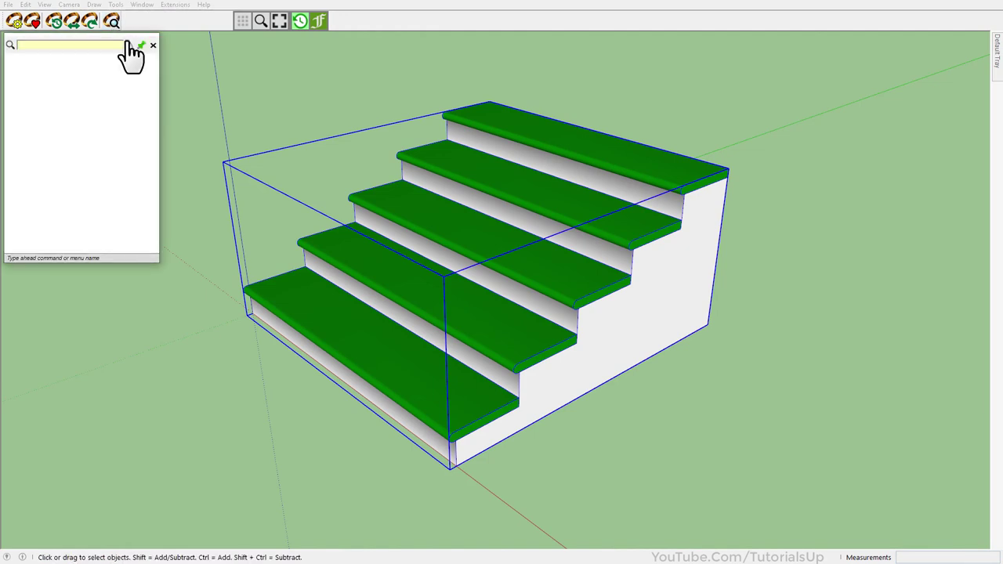
click(141, 45)
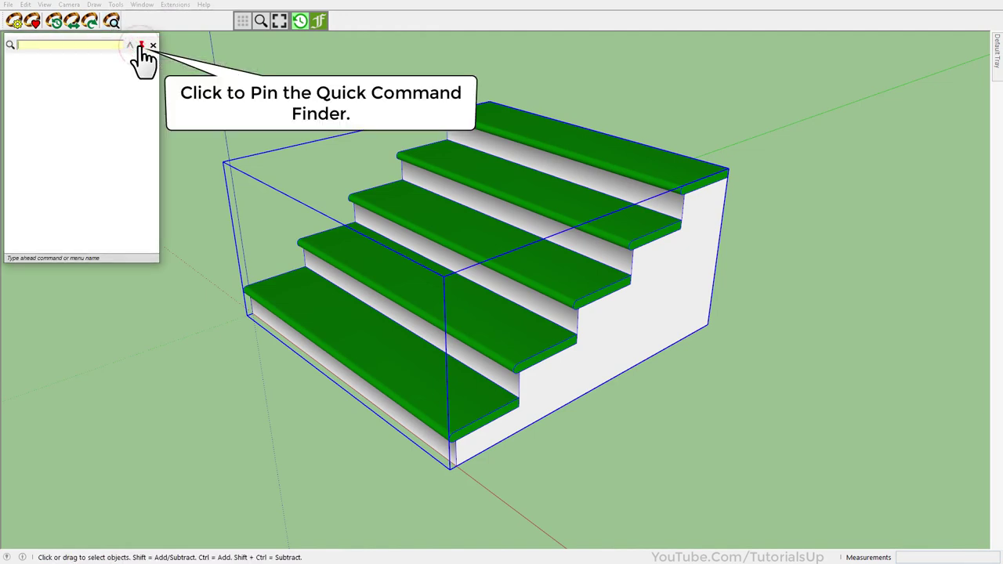
click(131, 45)
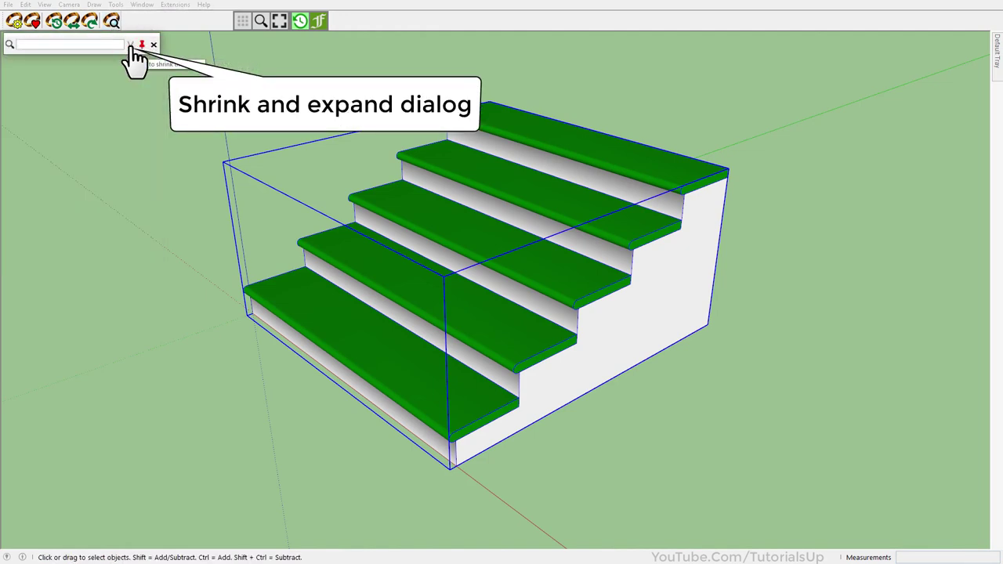
click(131, 46)
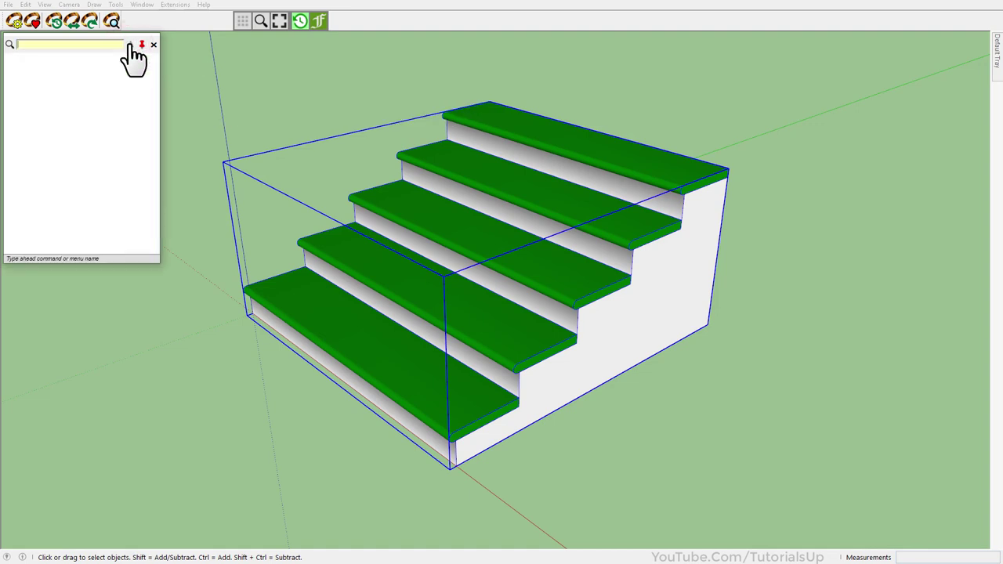
text(tr)
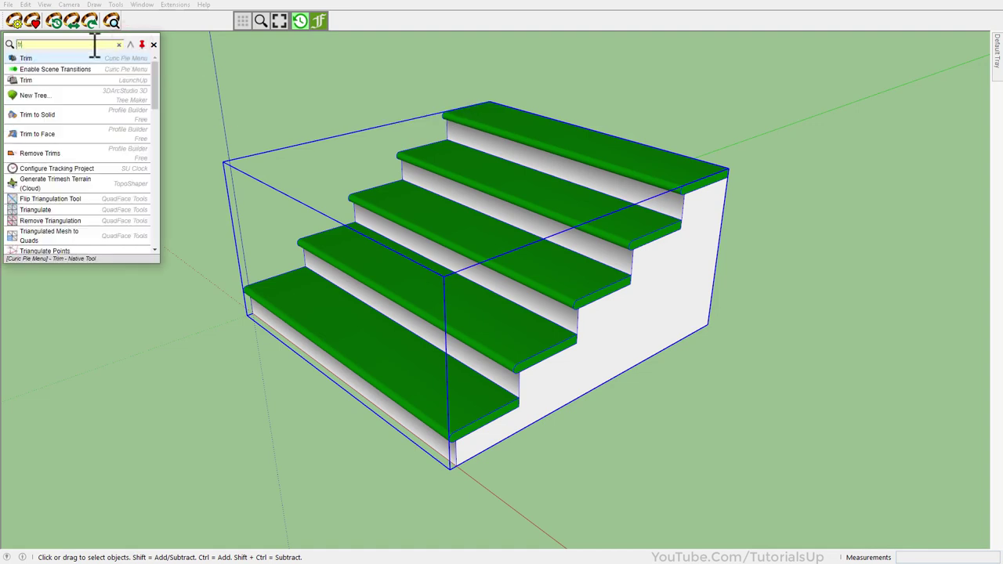
text(ue)
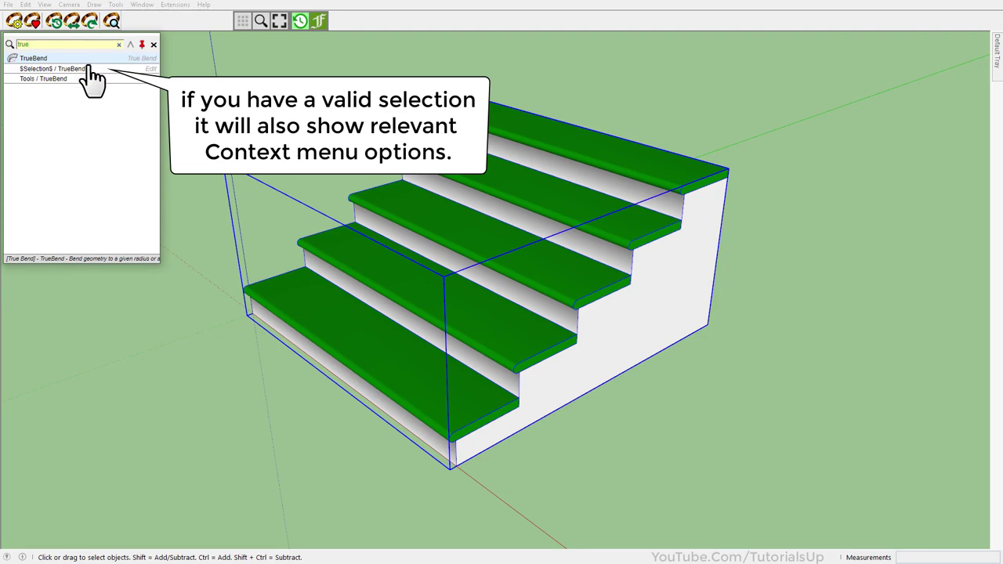
- Bend the staircase about 61.7 degrees with TrueBend and commit the bend
click(89, 70)
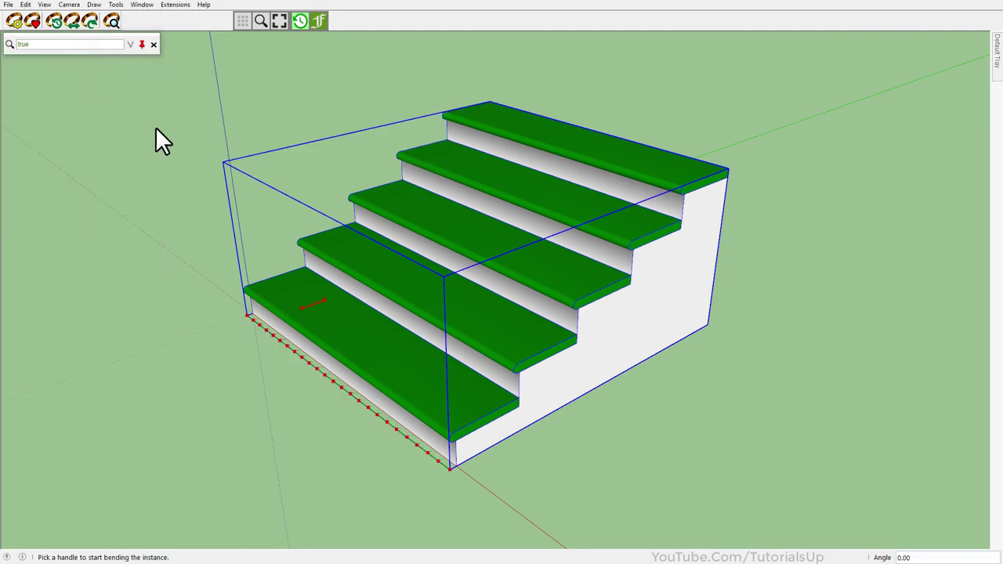
drag(309, 311, 287, 312)
right_click(213, 103)
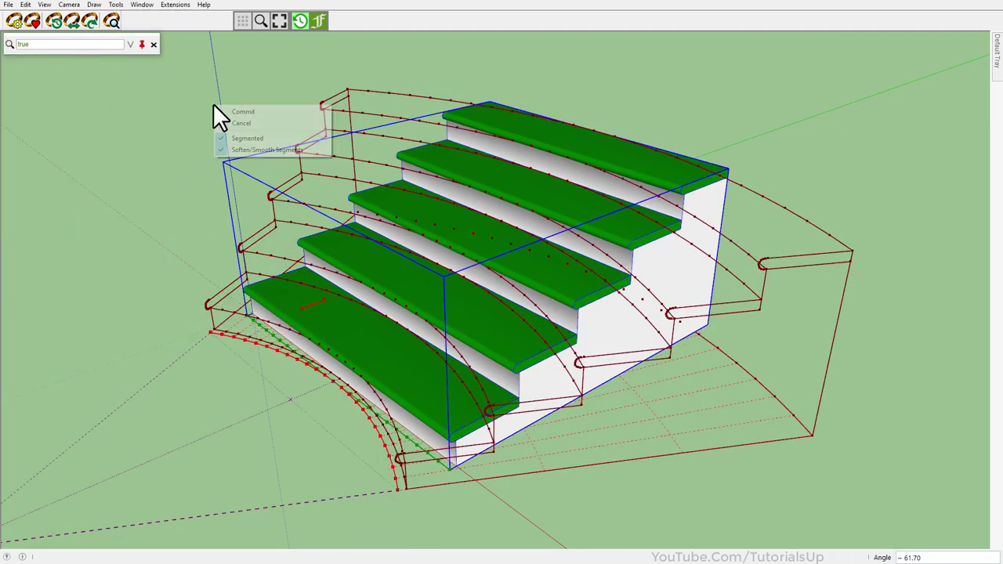
click(261, 113)
mouse_move(259, 112)
middle_down()
mouse_move(627, 180)
mouse_move(366, 337)
middle_up()
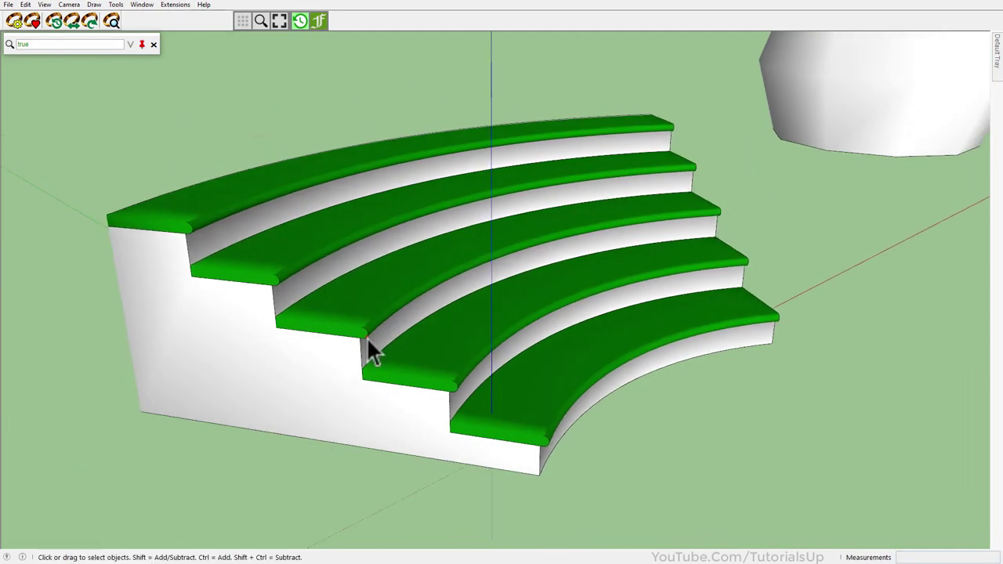
- Search 'ams' and run AMS Smooth Run to smooth the curved stair's edges
double_click(82, 44)
text(ams)
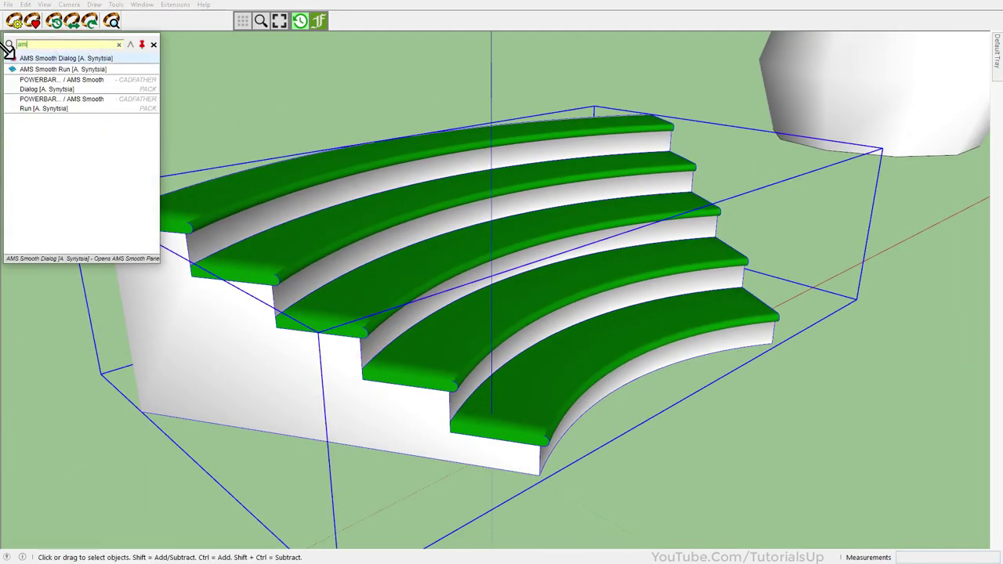
click(63, 70)
mouse_move(130, 157)
middle_down()
mouse_move(105, 442)
mouse_move(153, 59)
middle_up()
- Close the finder, zoom to the pot and rerun the last AMS Smooth command to facet it
click(152, 45)
scroll(23, 109, down, 3)
scroll(126, 137, down, 3)
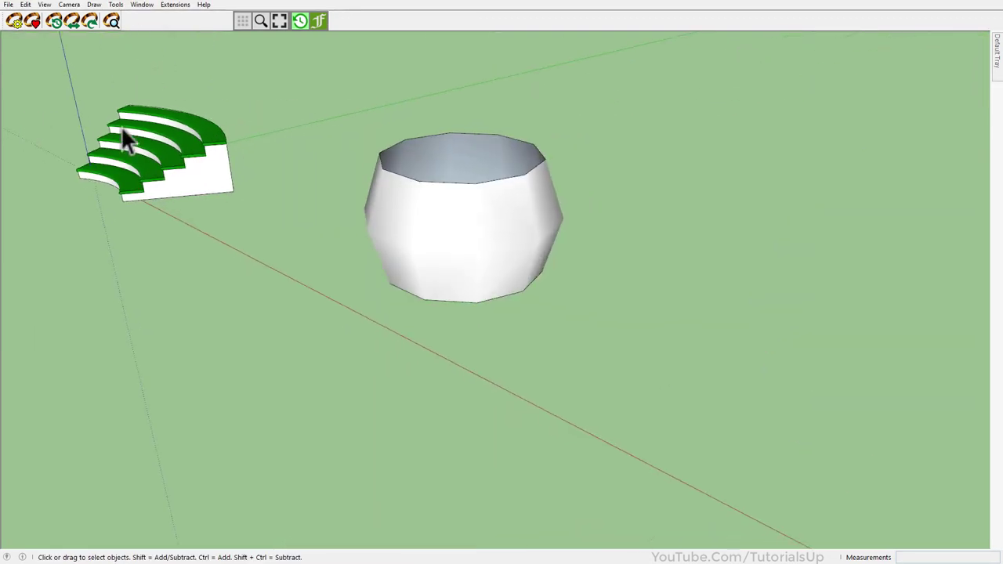
scroll(461, 169, up, 3)
scroll(460, 166, up, 2)
click(522, 355)
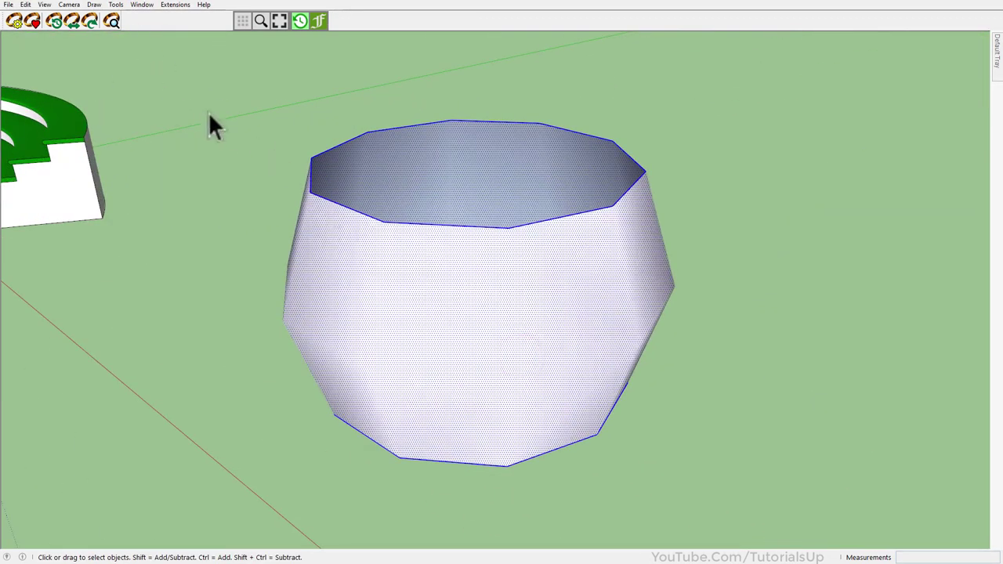
click(92, 23)
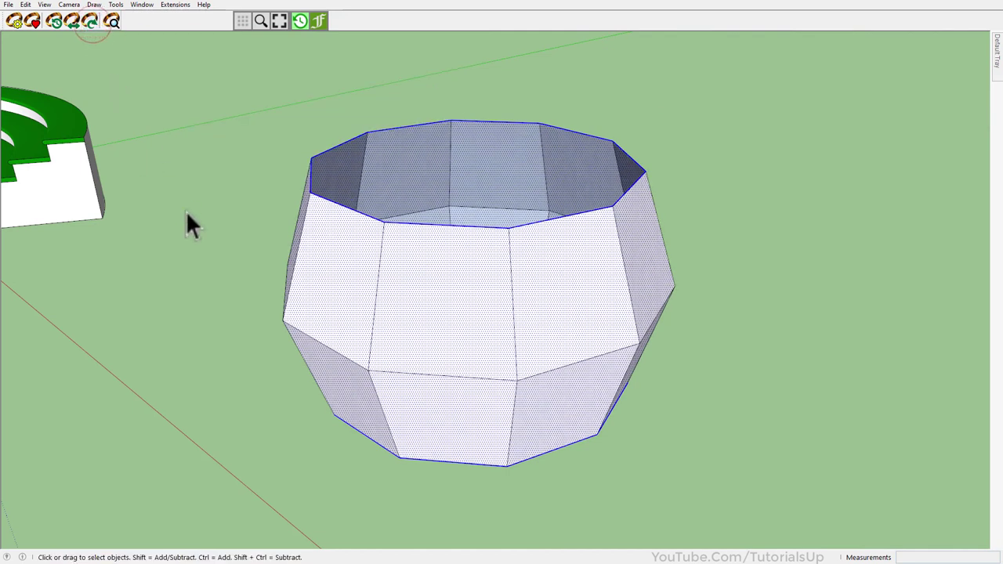
- Deselect the pot, select one of its vertical edges and browse the Tools menu
click(199, 237)
middle_drag(415, 362, 426, 331)
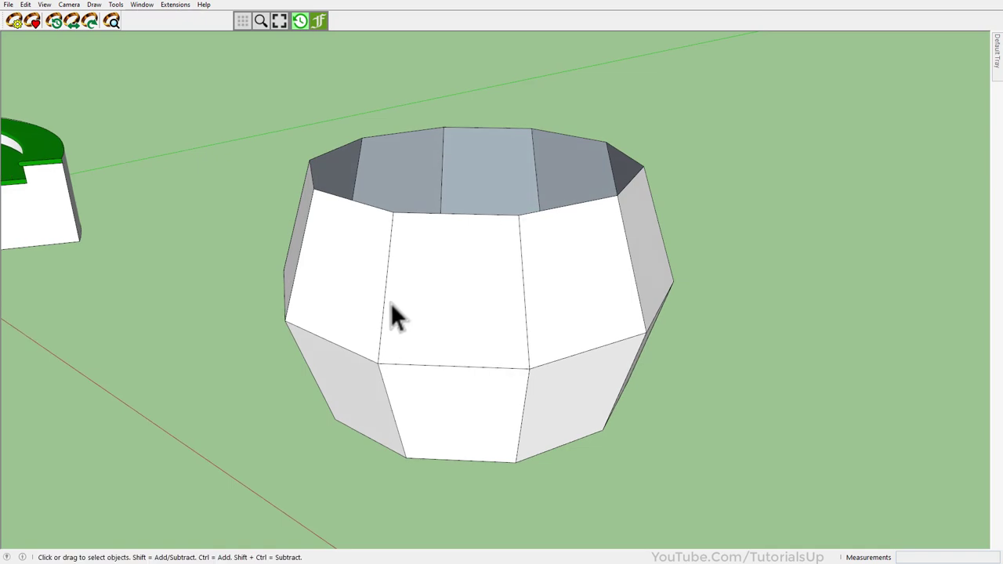
click(384, 300)
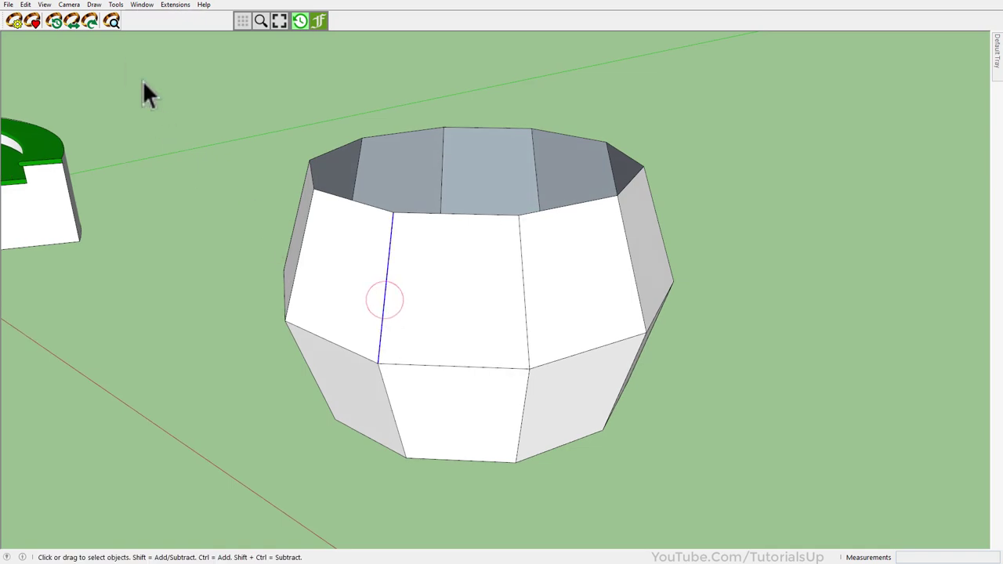
click(114, 7)
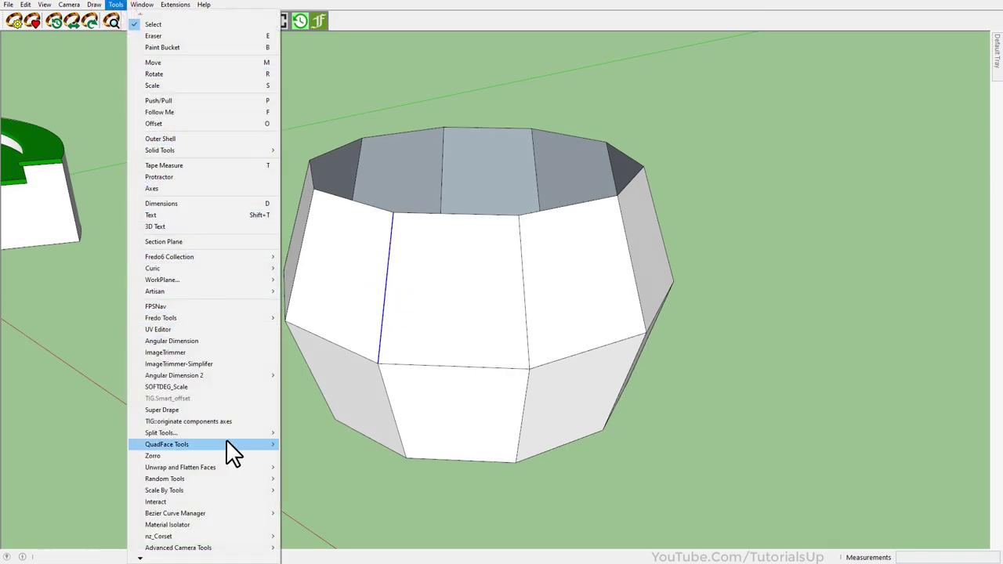
mouse_move(167, 445)
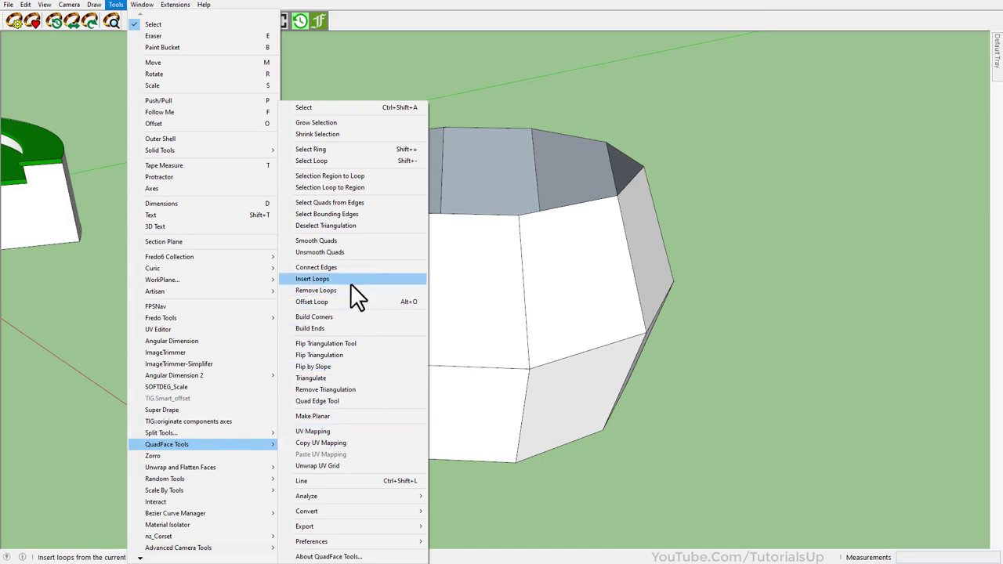
- Insert QuadFace loops around the pot's middle, its lower band and down the middle column
click(351, 282)
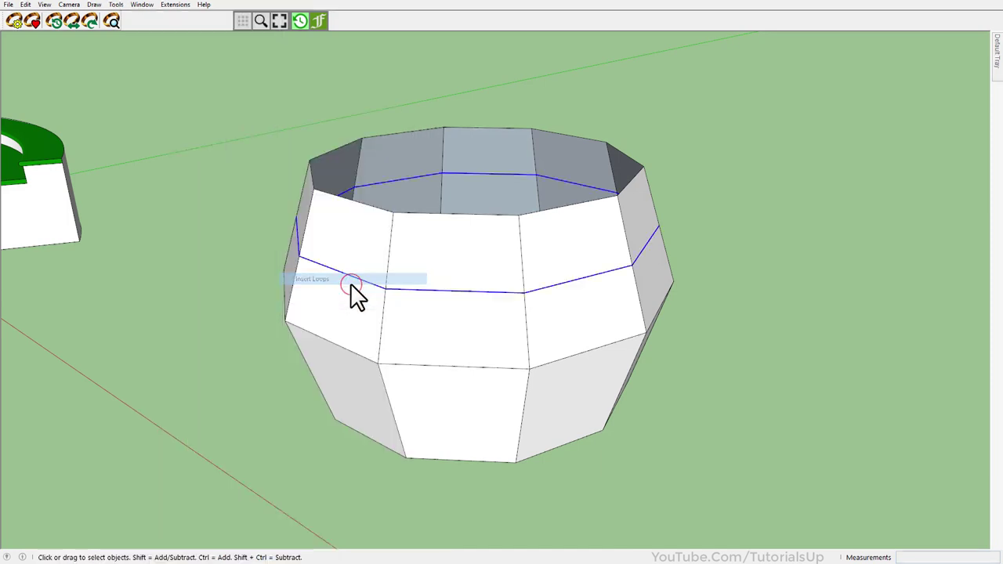
click(387, 394)
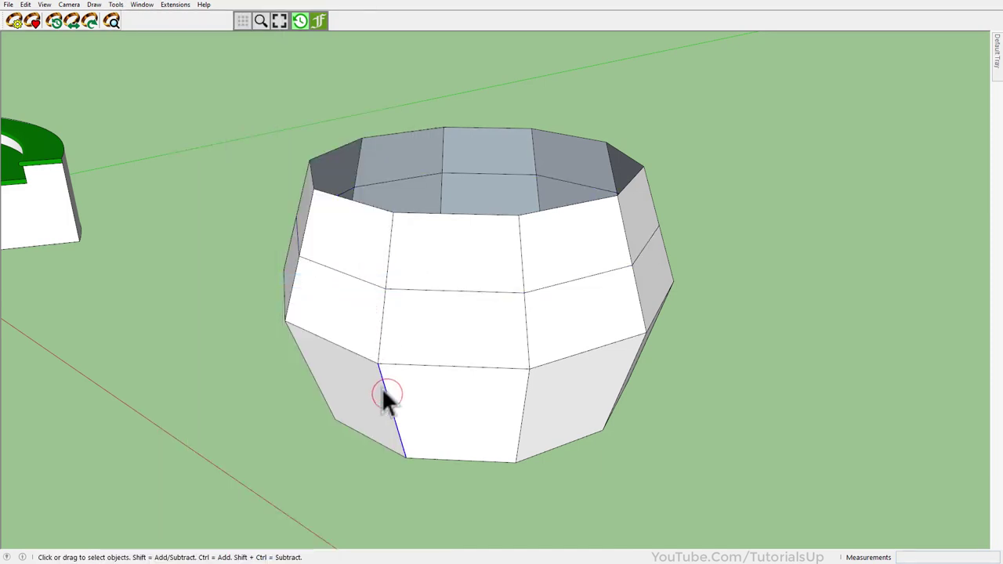
click(88, 23)
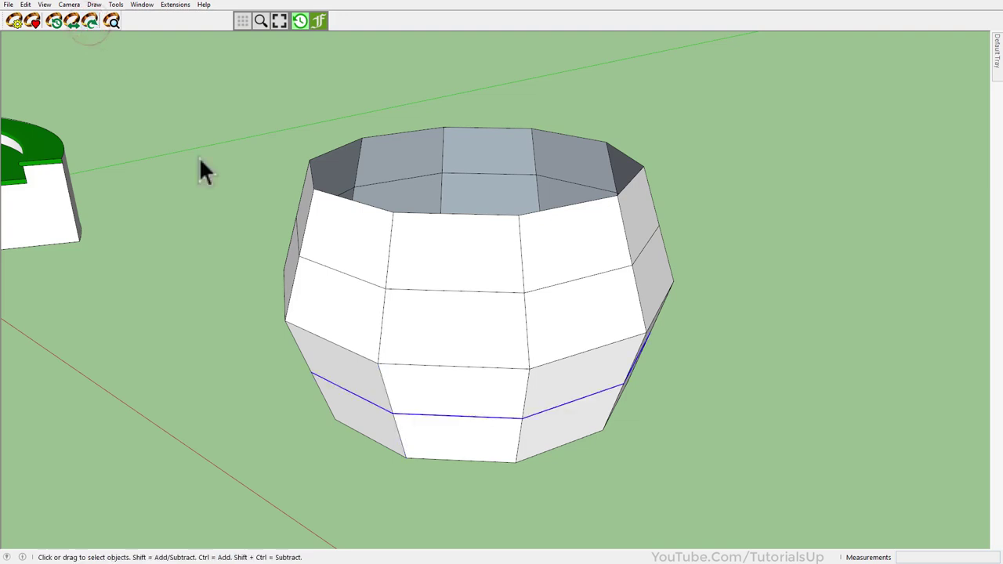
click(458, 366)
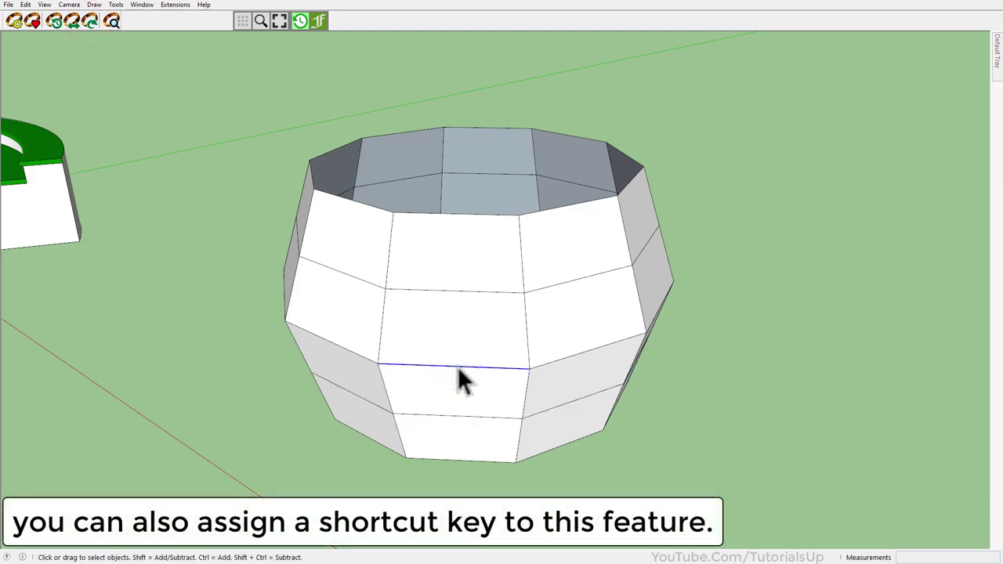
click(87, 23)
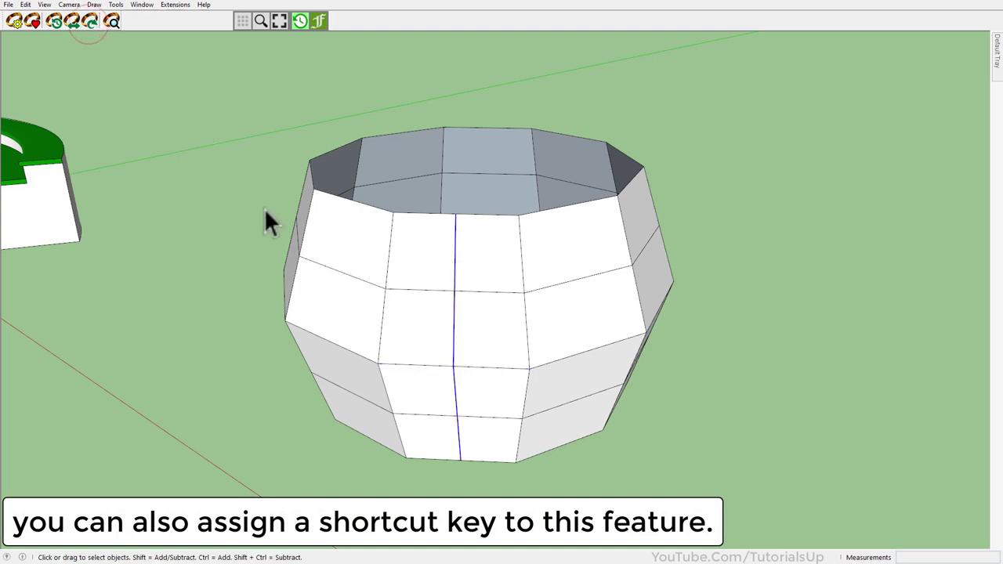
- Add more vertical loops with the Y shortcut, then zoom out to the two boxes
click(367, 283)
middle_drag(365, 284, 447, 307)
key(y)
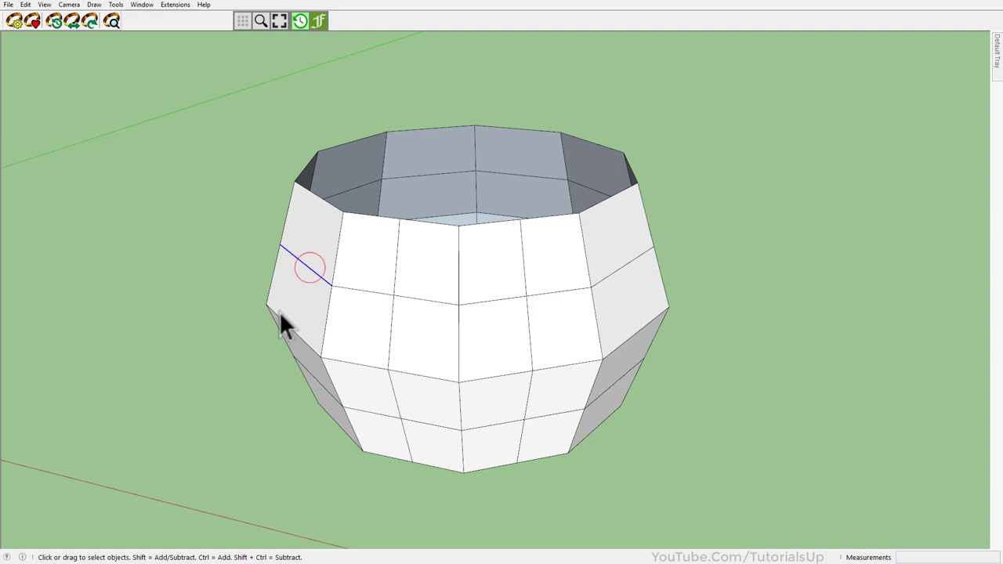
mouse_move(282, 319)
middle_down()
mouse_move(571, 300)
mouse_move(418, 306)
middle_up()
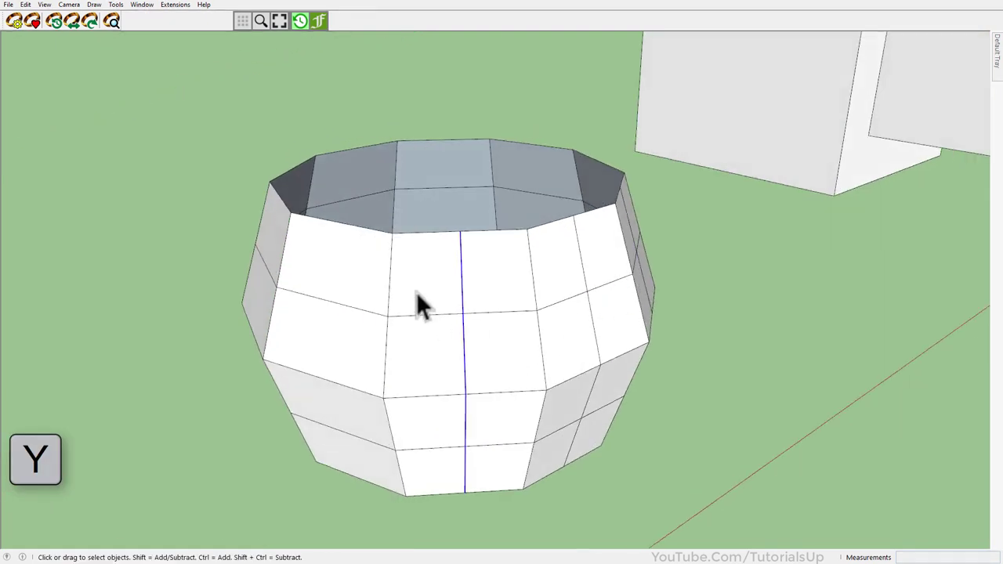
click(369, 311)
key(y)
middle_drag(620, 350, 206, 342)
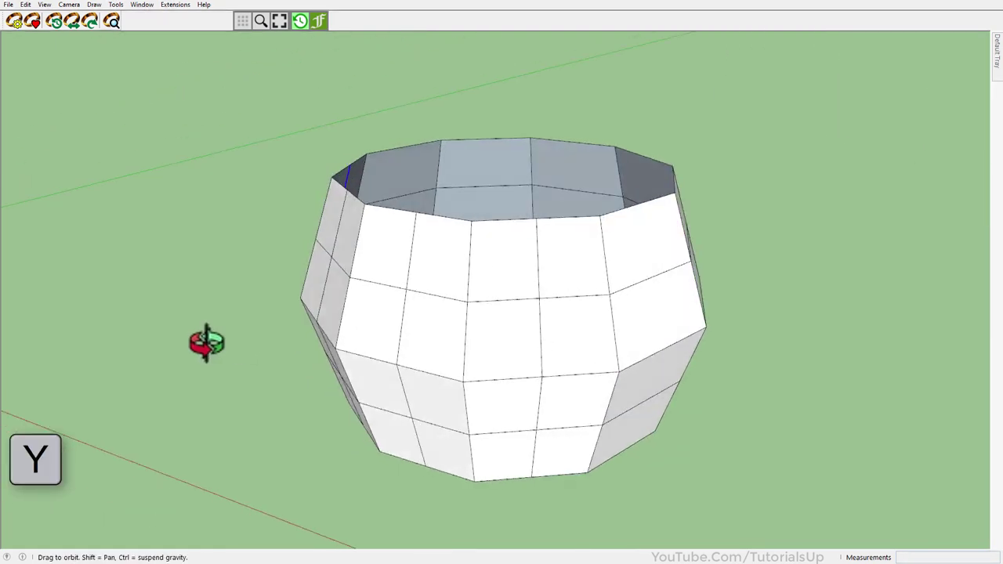
scroll(115, 258, down, 3)
scroll(115, 258, down, 2)
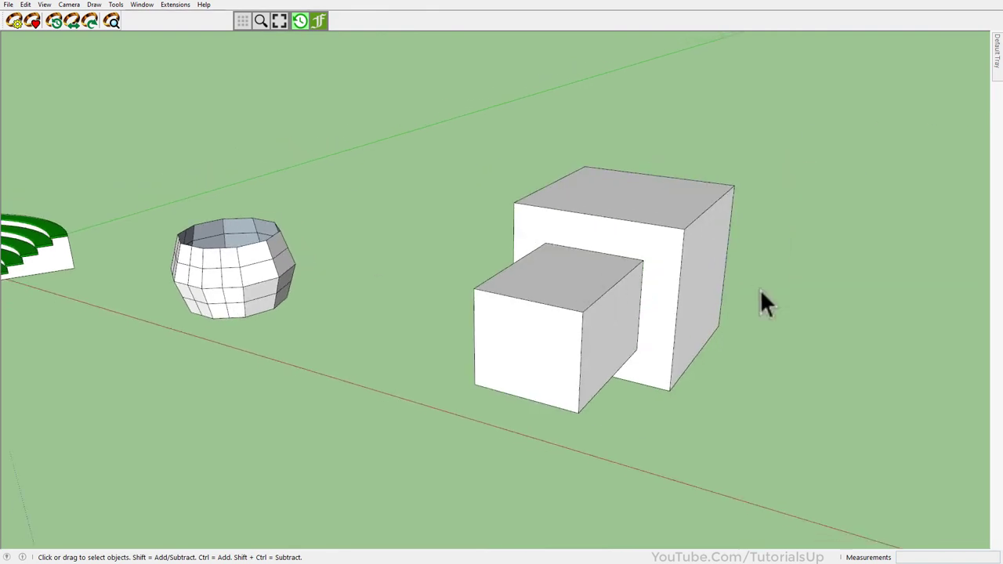
- Insert a loop on the large box's back face via the recent-commands history
scroll(522, 228, up, 3)
middle_drag(522, 228, 496, 280)
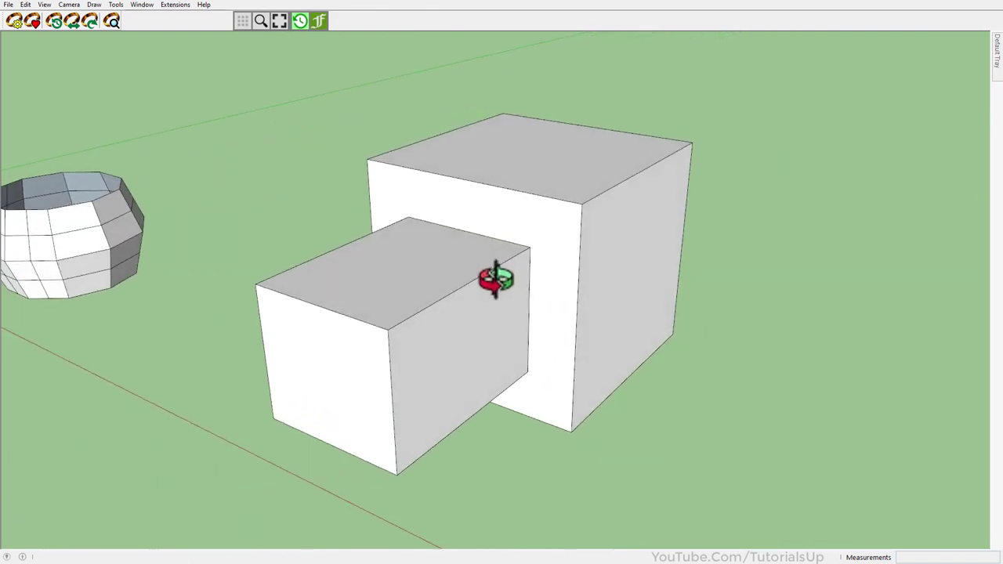
click(568, 310)
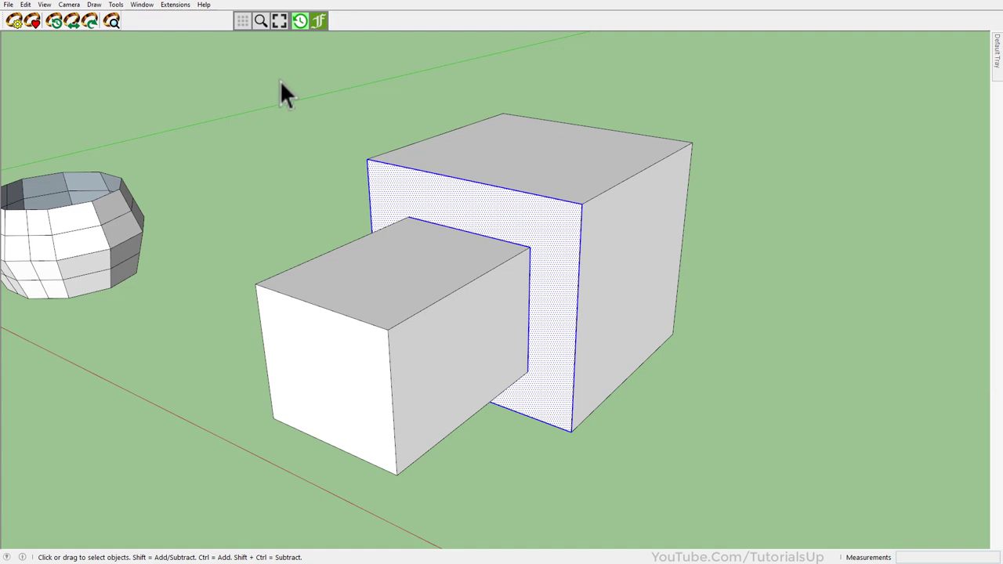
click(72, 22)
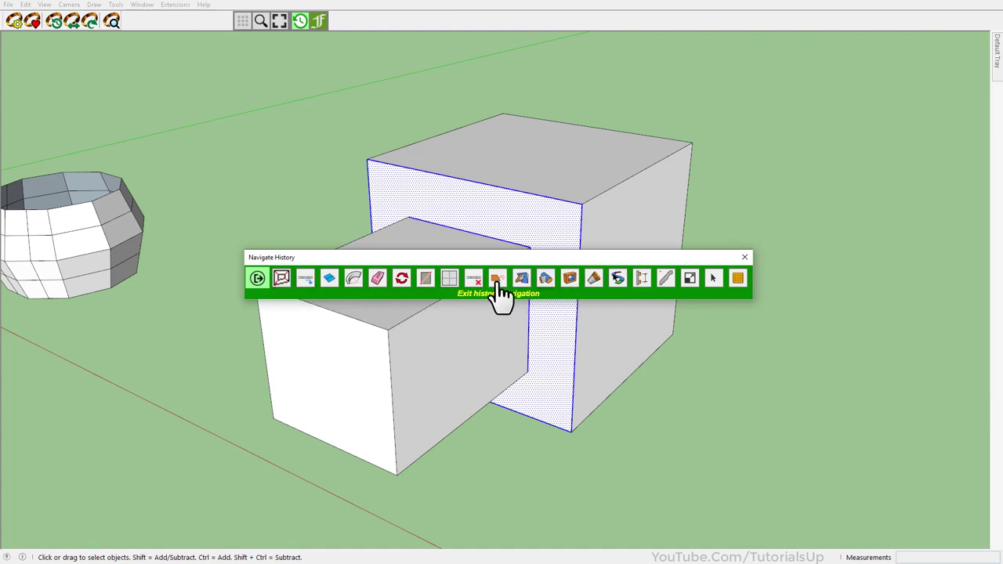
click(282, 279)
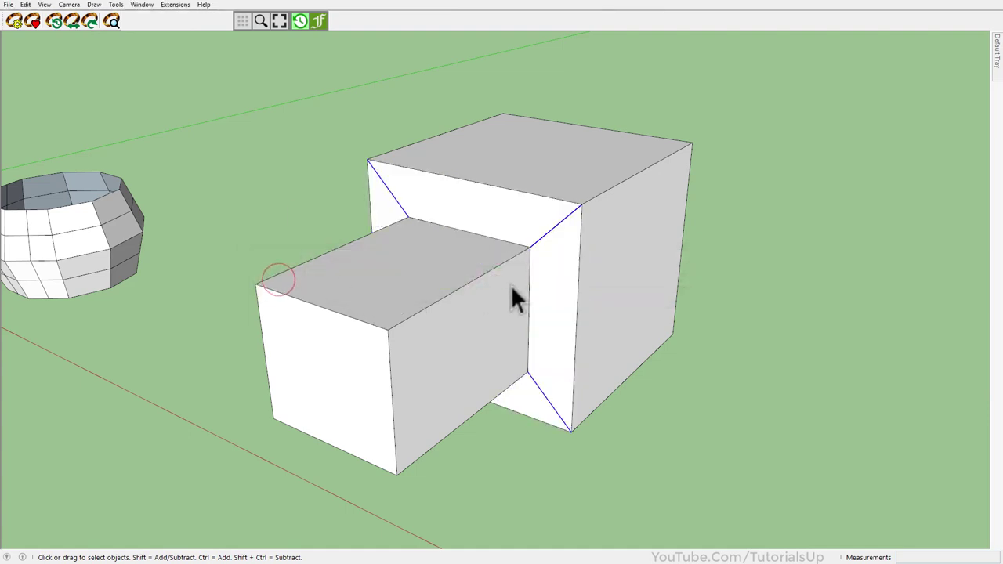
- Insert a loop on the small box from its top front edge
click(848, 352)
middle_drag(558, 336, 504, 340)
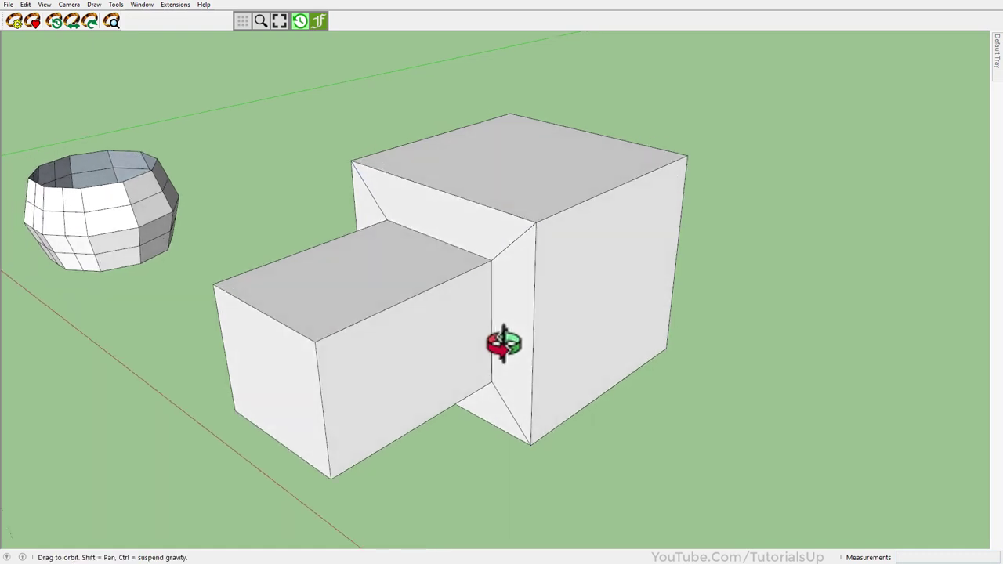
click(407, 300)
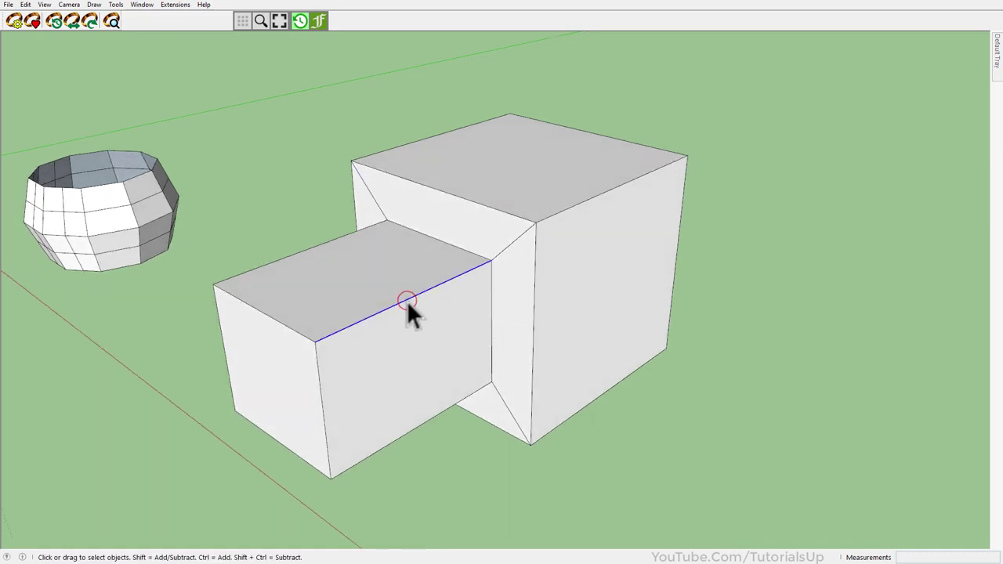
click(70, 21)
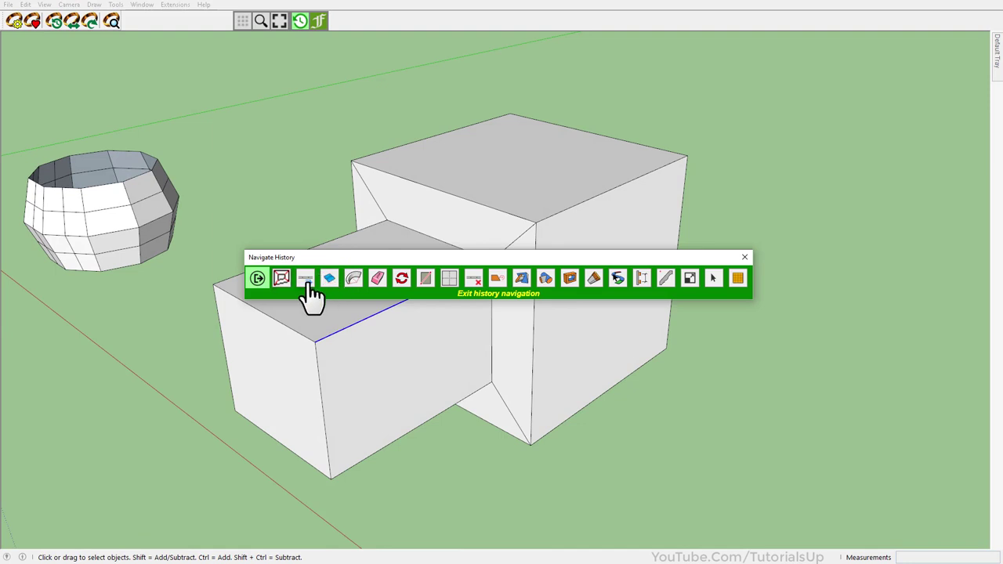
click(307, 282)
- Add loops across the large box and around both boxes, then select the whole model
click(571, 208)
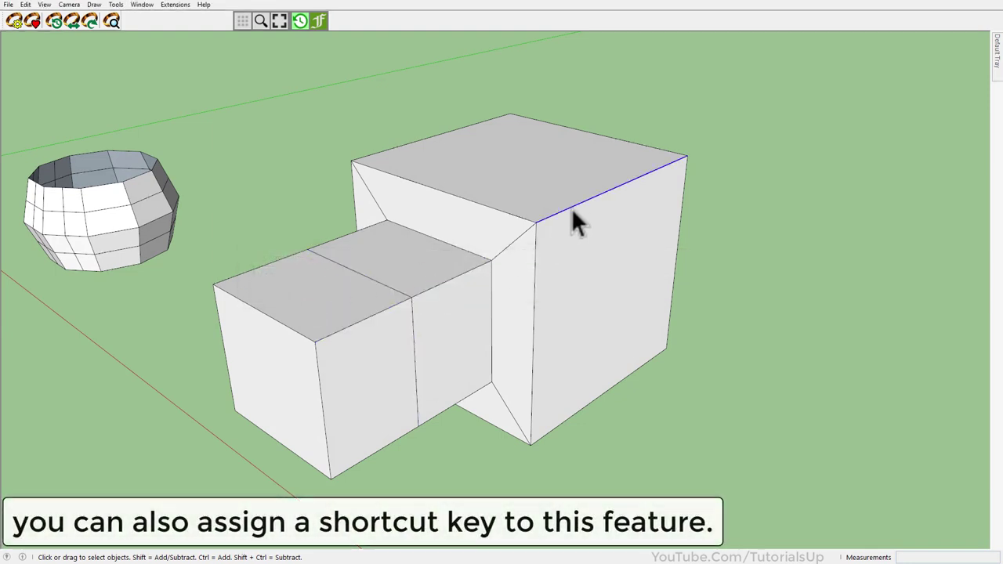
key(u)
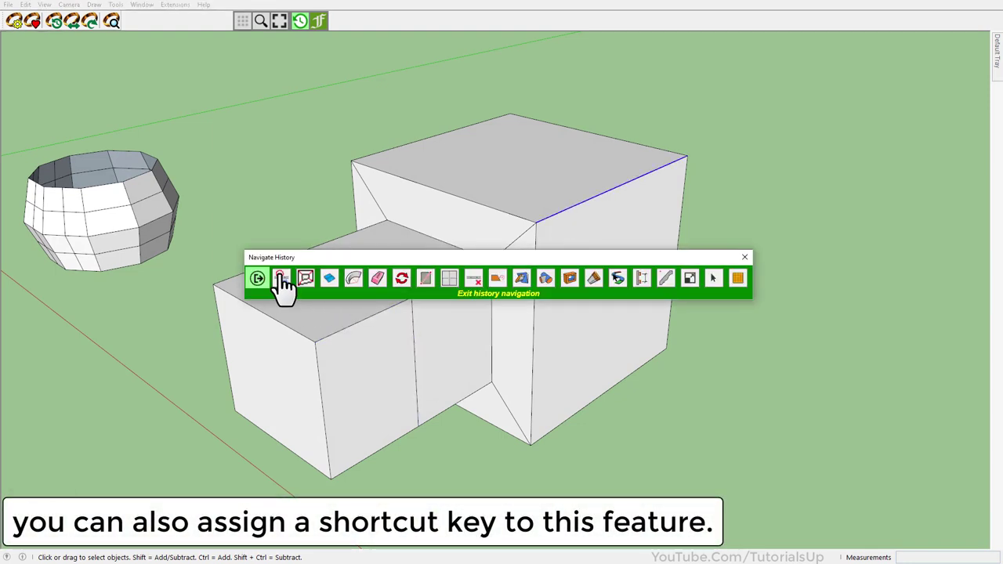
click(280, 278)
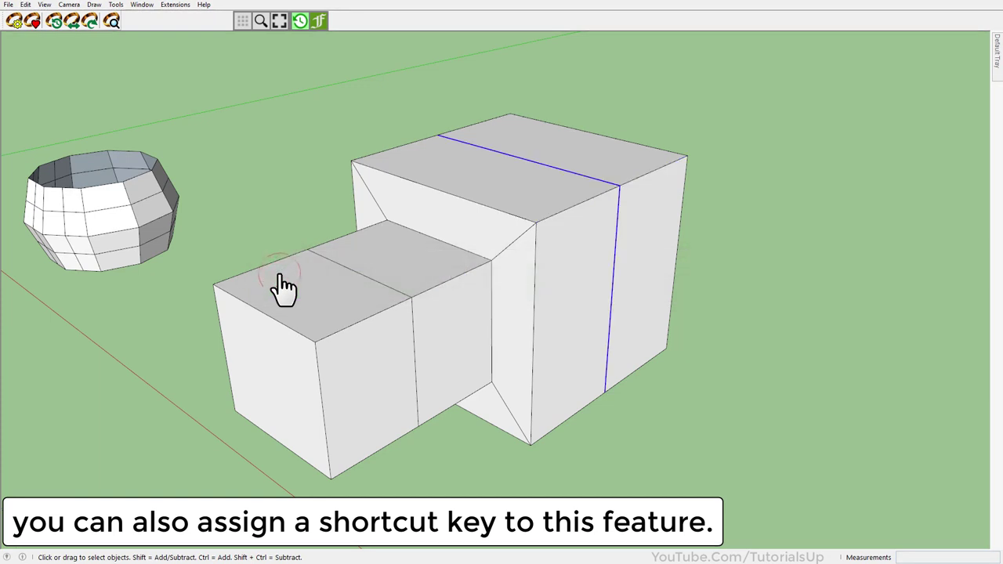
click(321, 399)
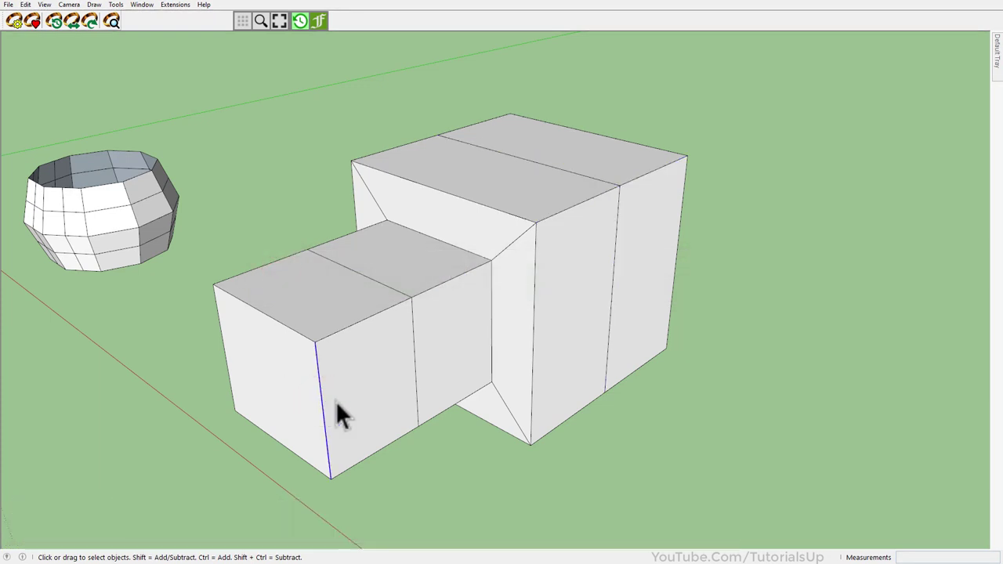
click(500, 326)
click(288, 330)
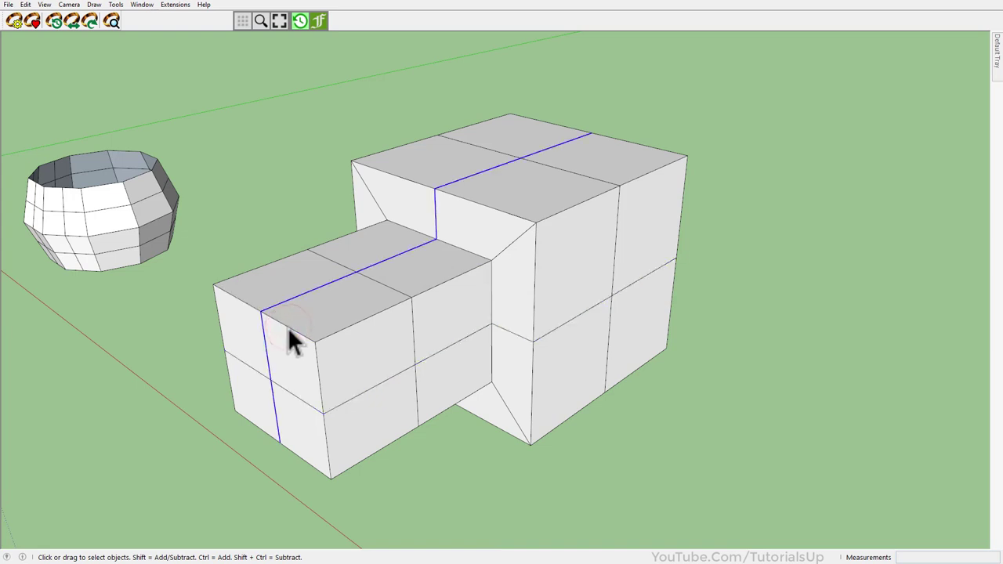
triple_click(399, 358)
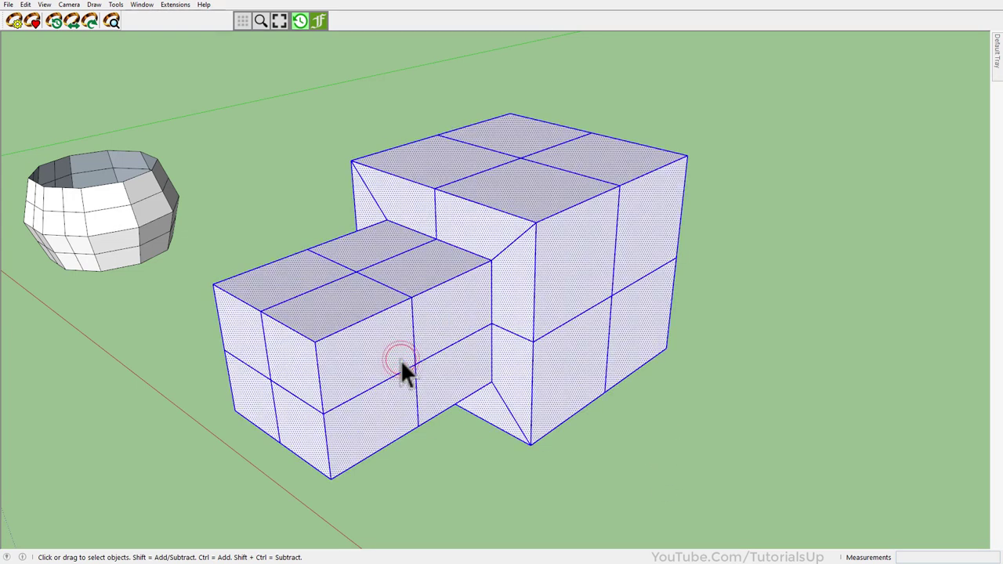
- Group the model and set the history palette's icons to Small, then Extra Large
key(g)
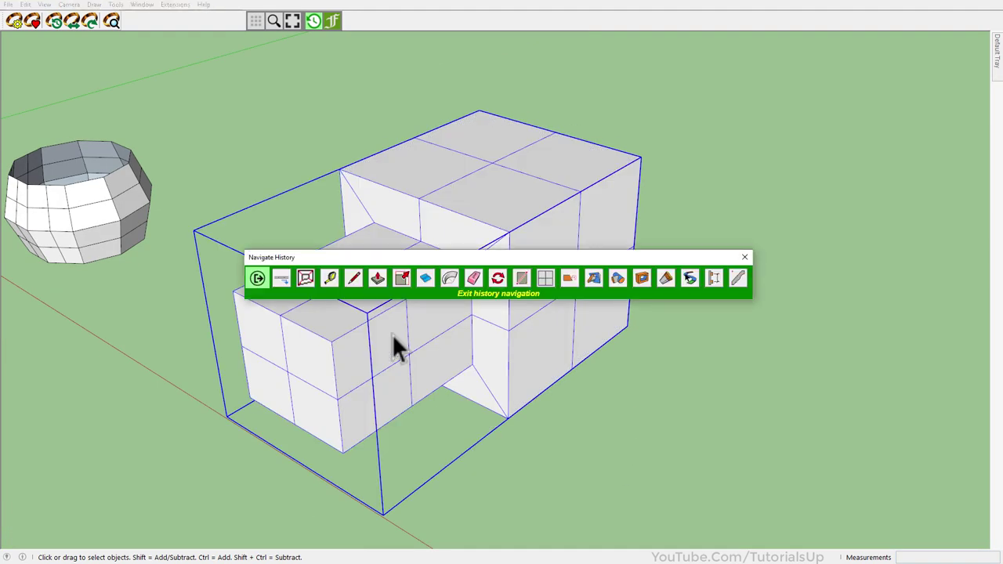
right_click(399, 290)
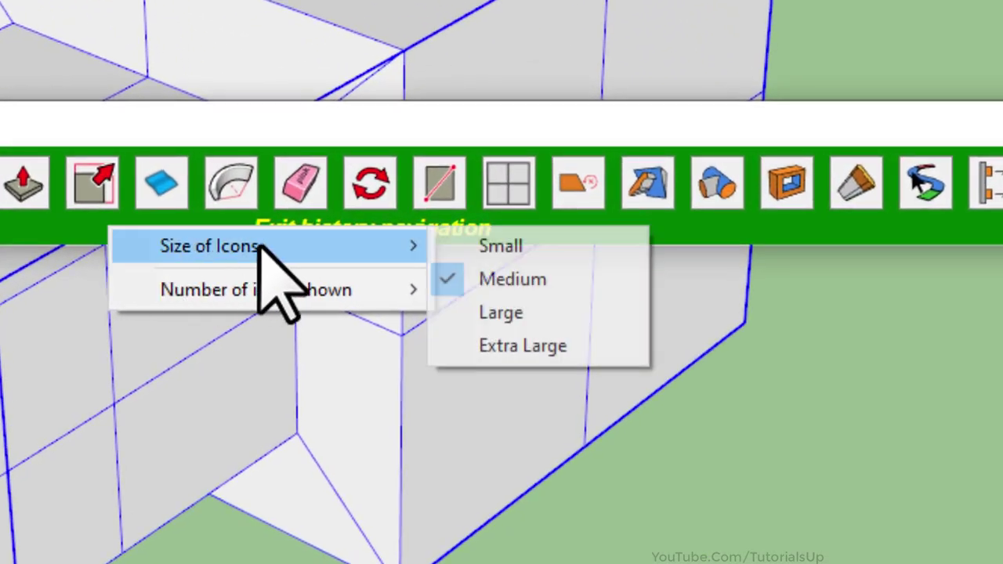
mouse_move(210, 246)
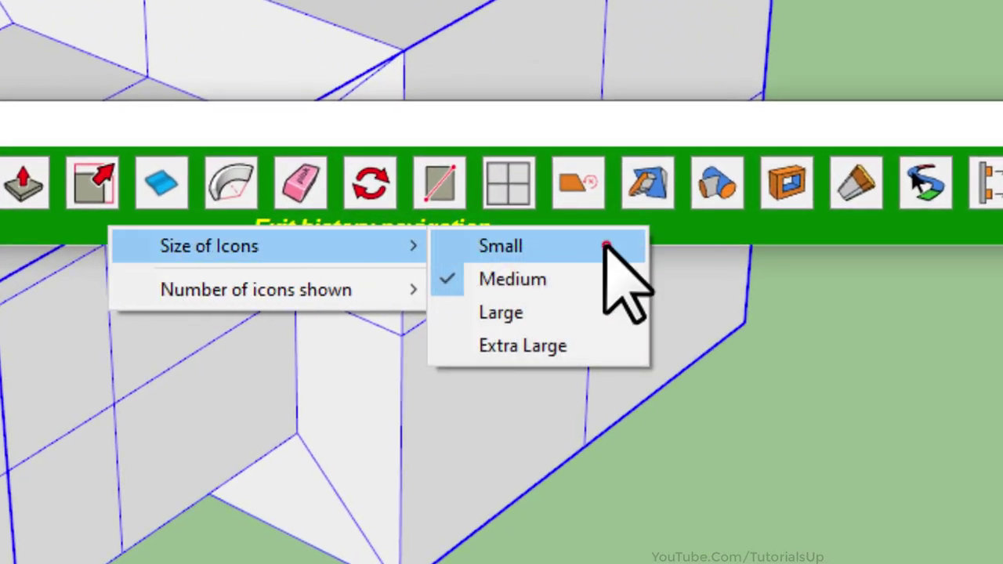
click(607, 248)
right_click(634, 331)
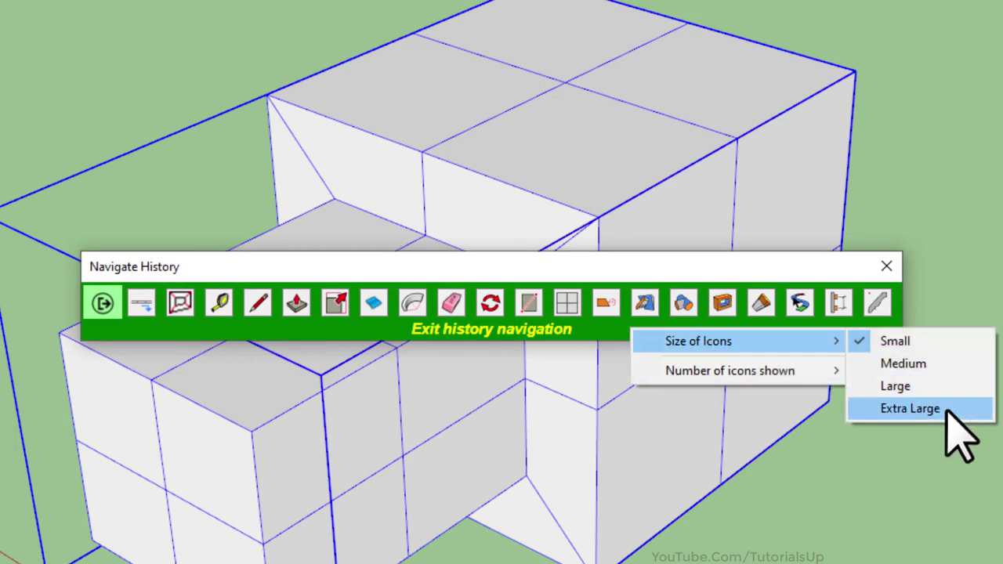
click(947, 410)
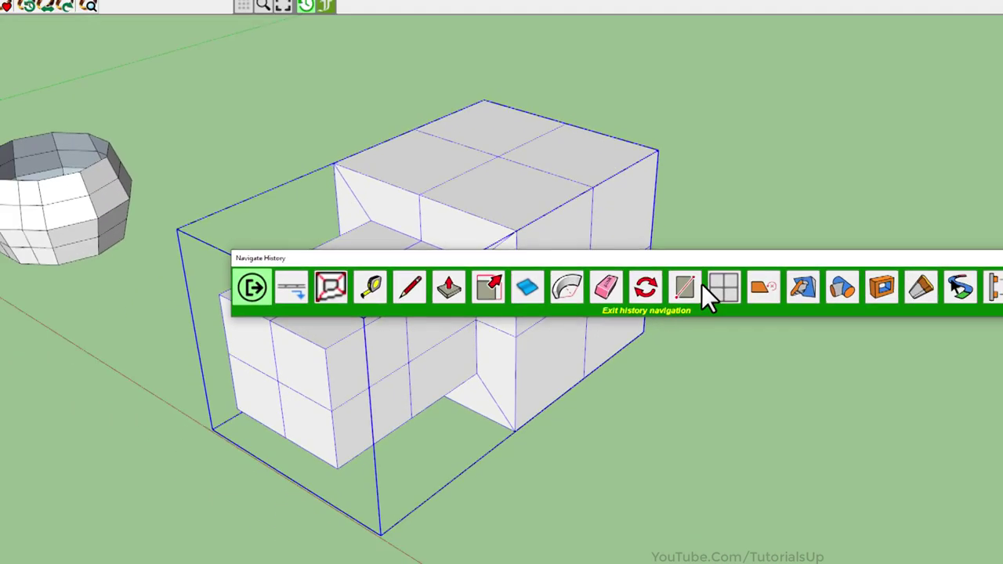
drag(678, 254, 550, 240)
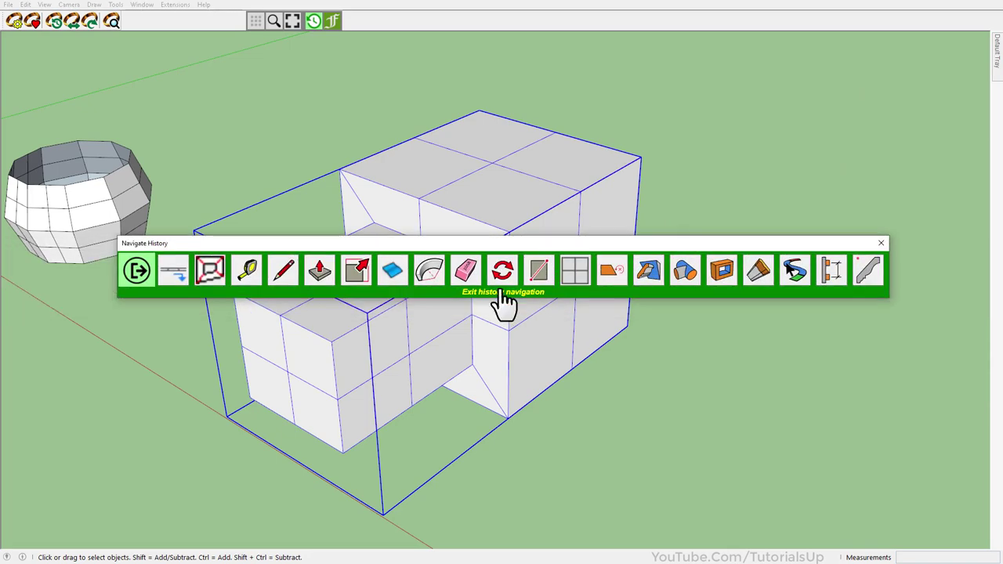
- Limit the history palette to 10 Icons, reposition it and close it
right_click(428, 292)
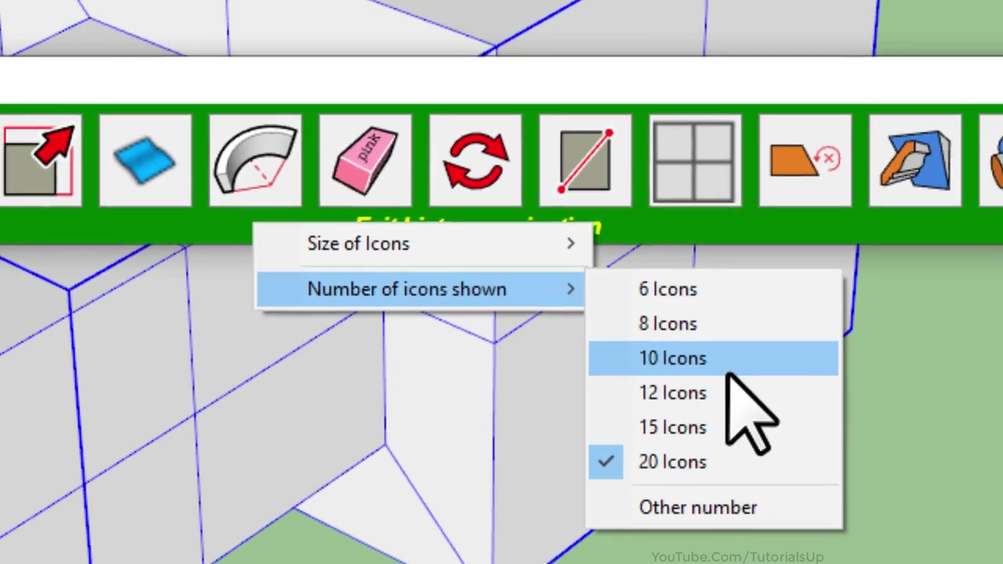
click(725, 362)
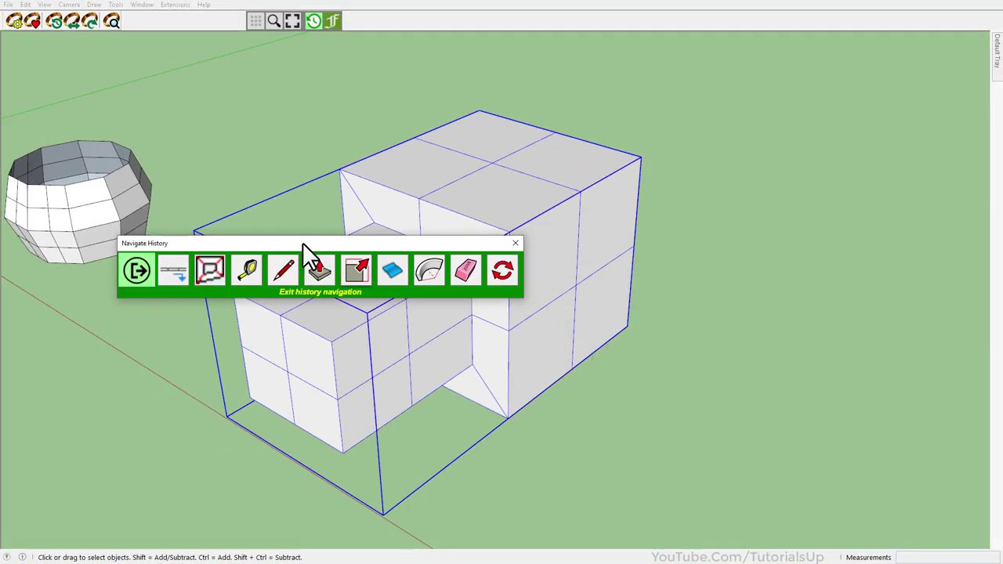
drag(304, 243, 448, 249)
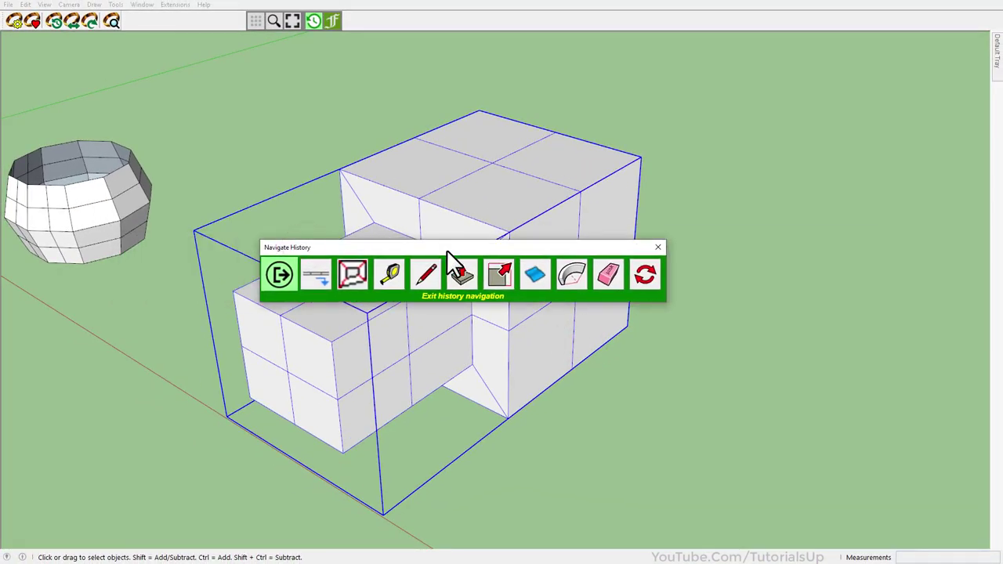
click(659, 249)
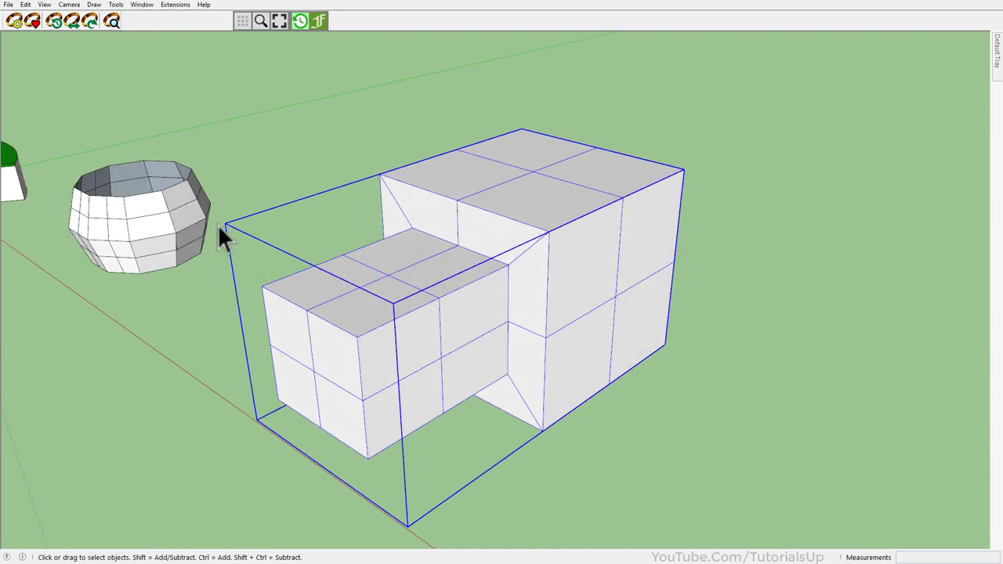
- Apply Subdivide then Increase Subdivisions from the History - LOTT palette to the box mesh
click(55, 24)
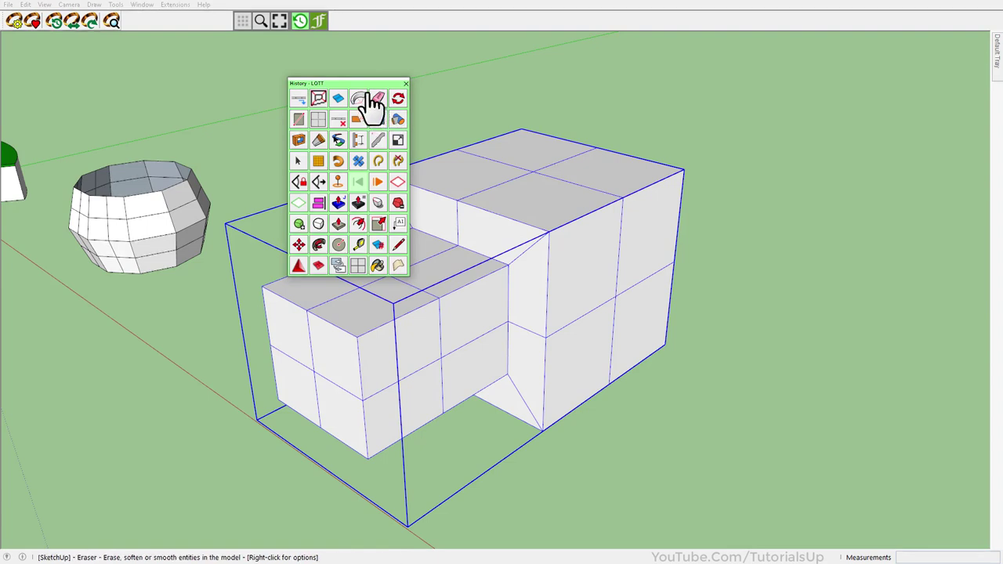
drag(340, 81, 77, 39)
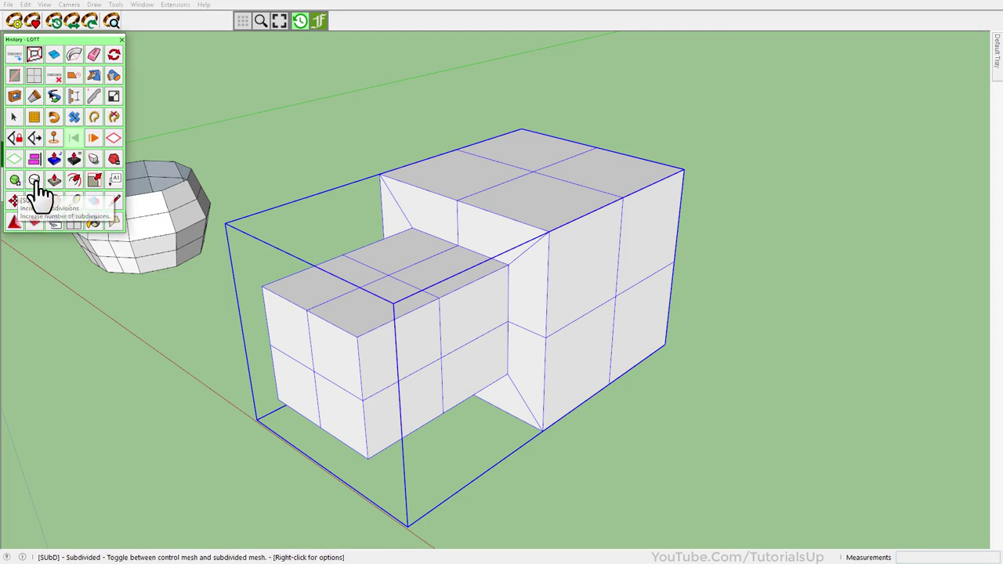
click(37, 185)
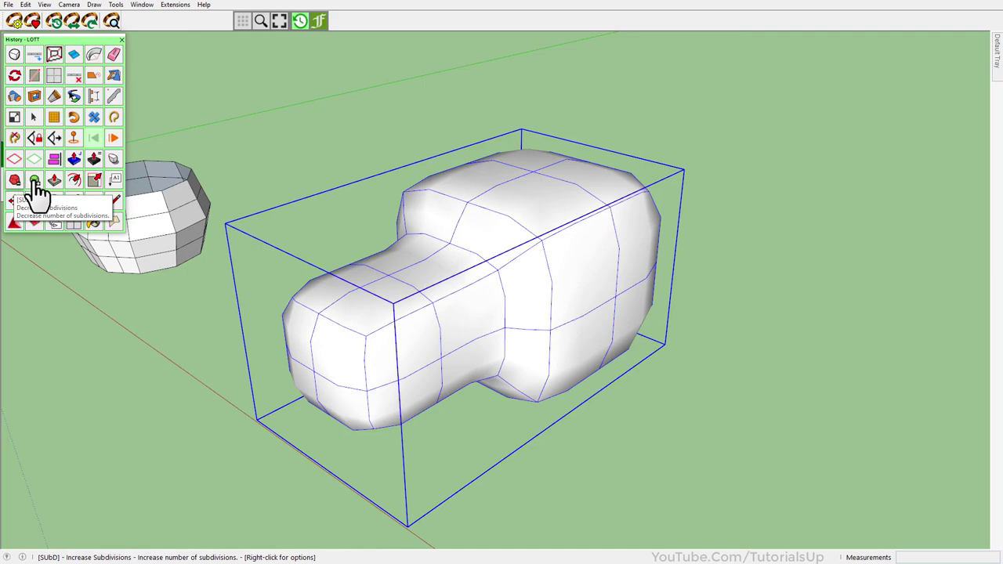
click(34, 182)
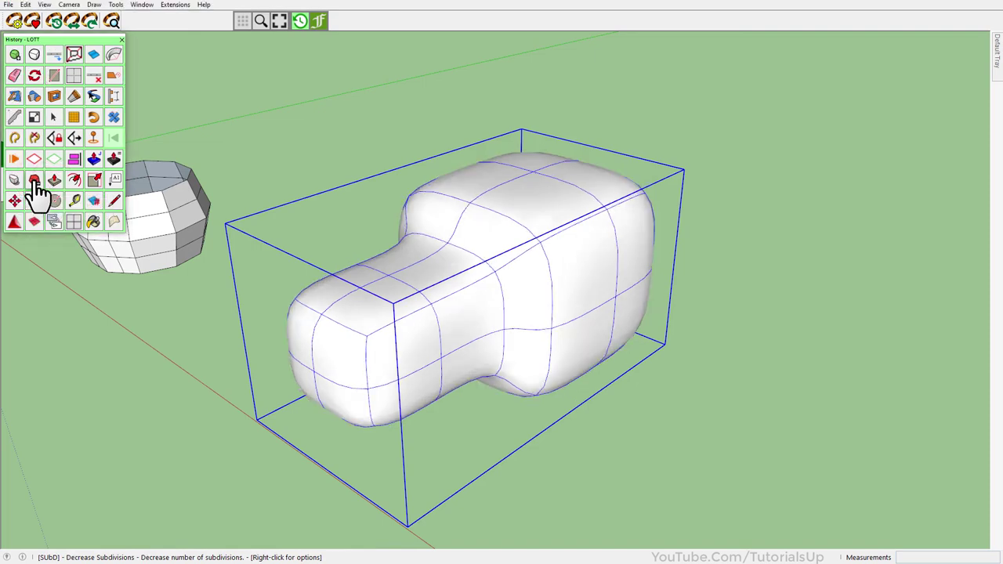
click(277, 98)
scroll(337, 224, down, 3)
middle_drag(317, 228, 334, 266)
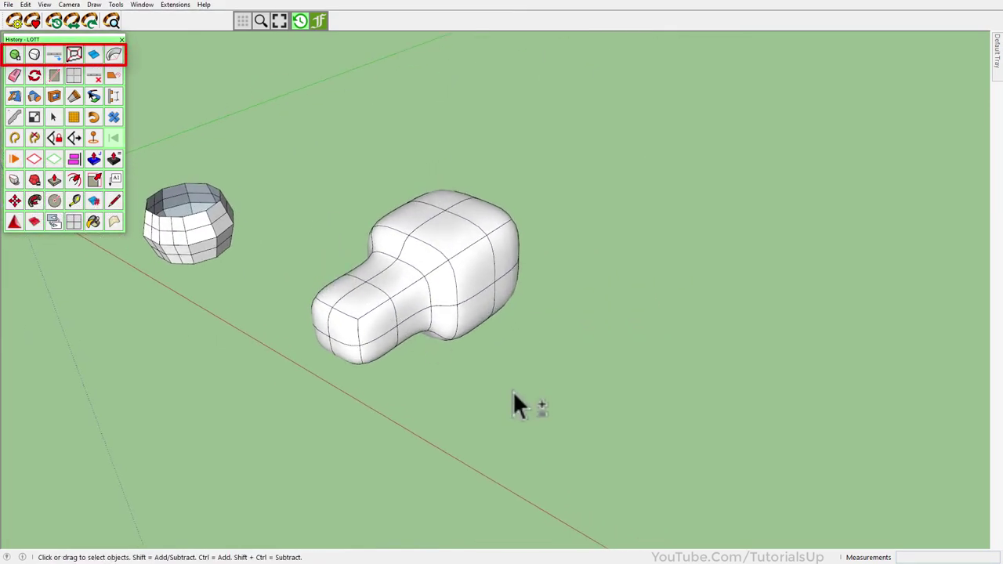
- Draw a ground rectangle right of the rounded shape and push/pull it up into a cube
key(r)
click(578, 350)
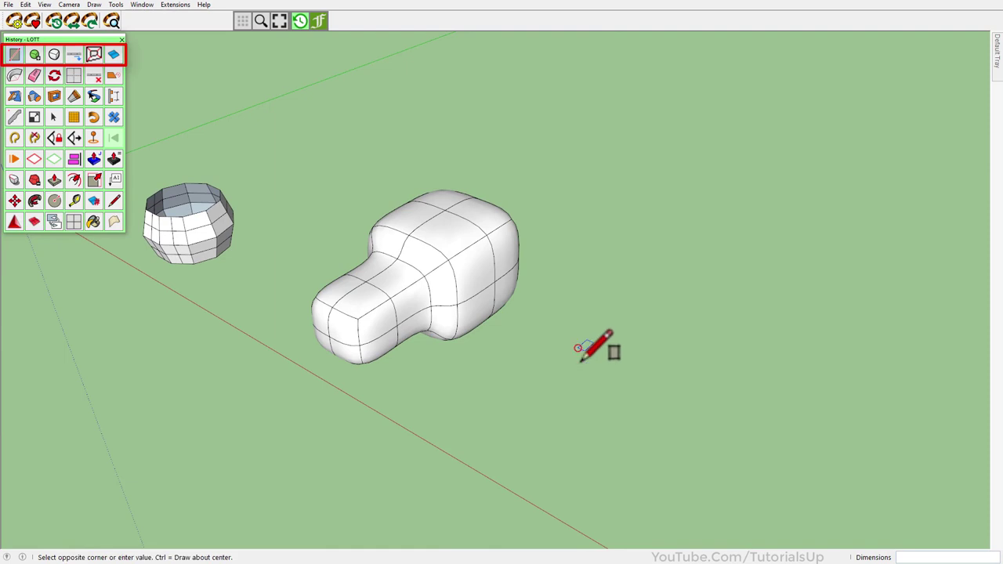
click(639, 489)
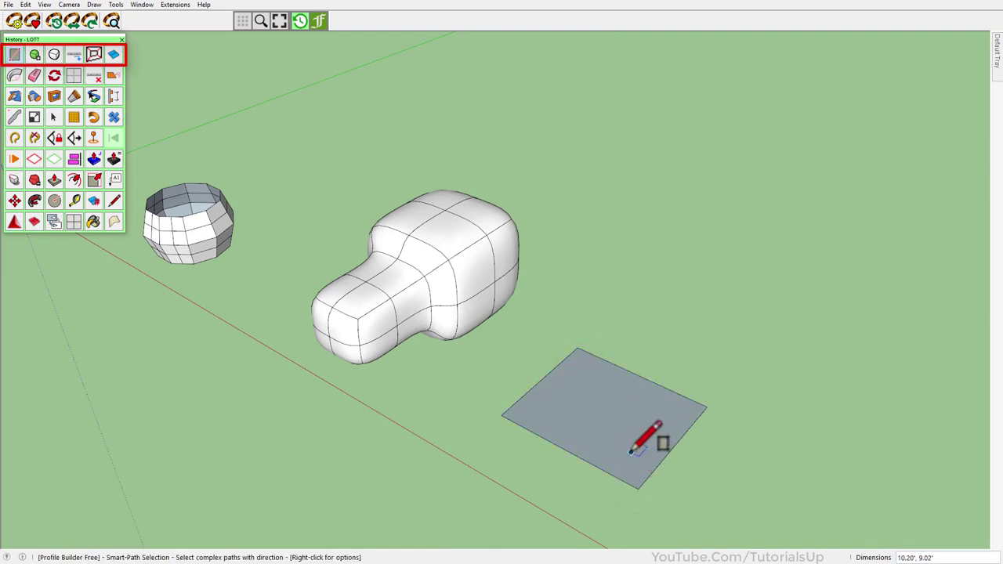
key(p)
drag(607, 423, 613, 313)
click(614, 301)
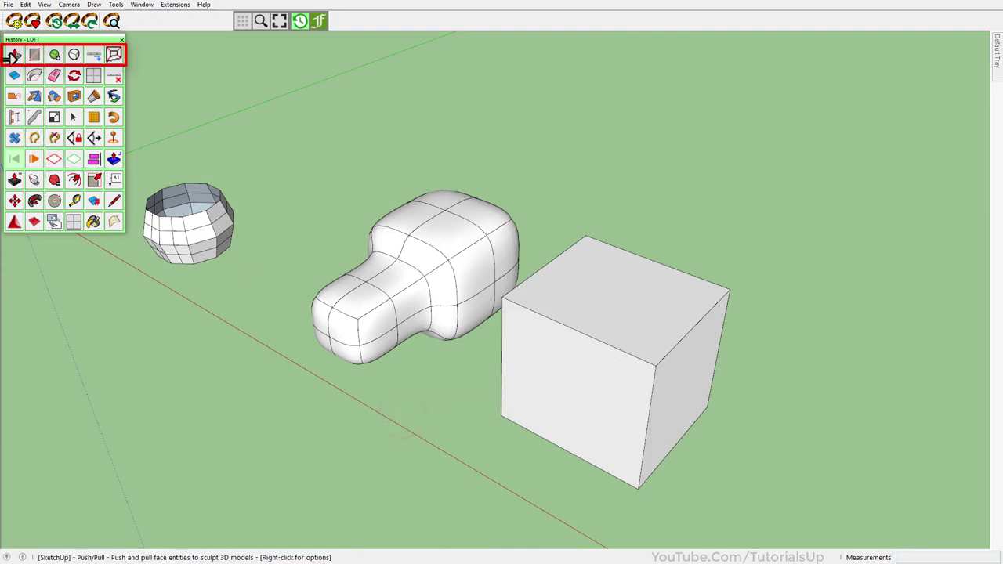
scroll(759, 428, down, 3)
scroll(691, 446, down, 2)
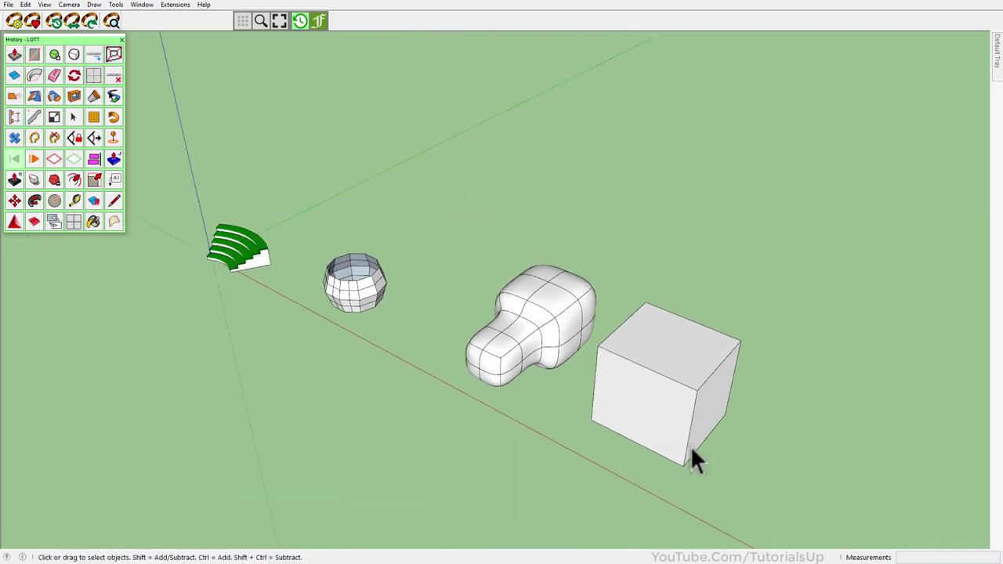
scroll(251, 427, up, 2)
scroll(285, 420, up, 3)
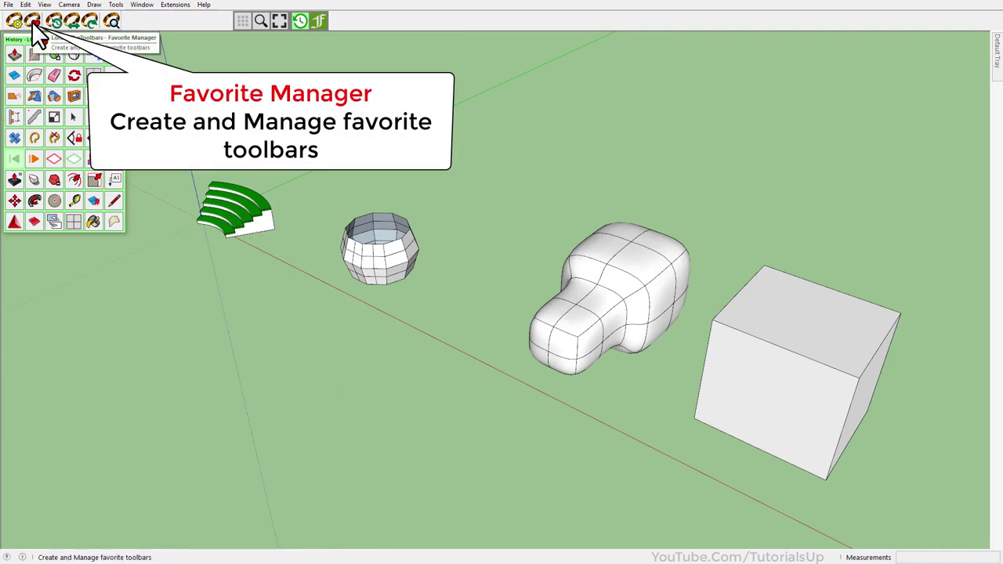
- Enlarge the History - LOTT palette icons to about 100% with the Favorite Manager size slider
click(31, 21)
drag(54, 41, 194, 50)
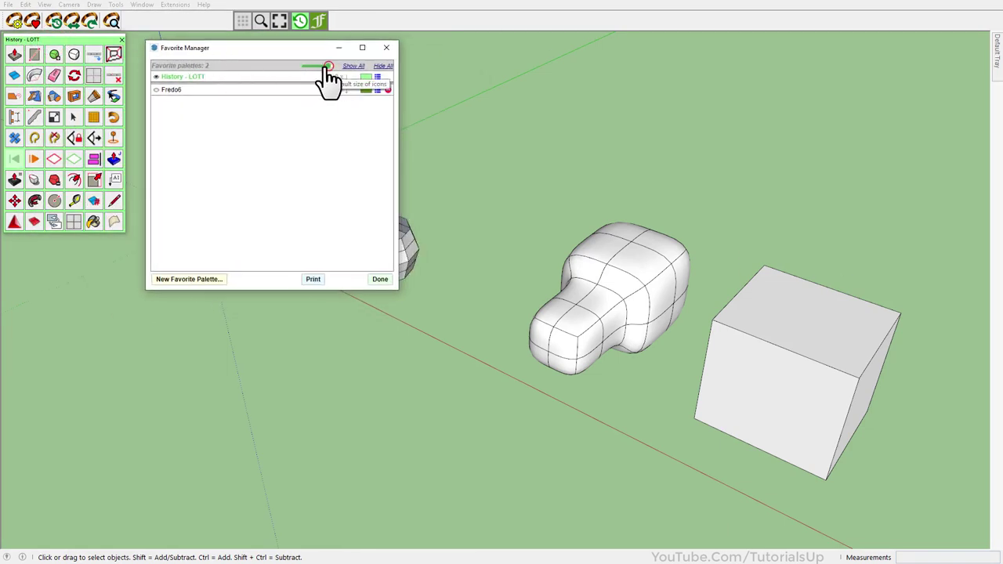
drag(329, 68, 323, 67)
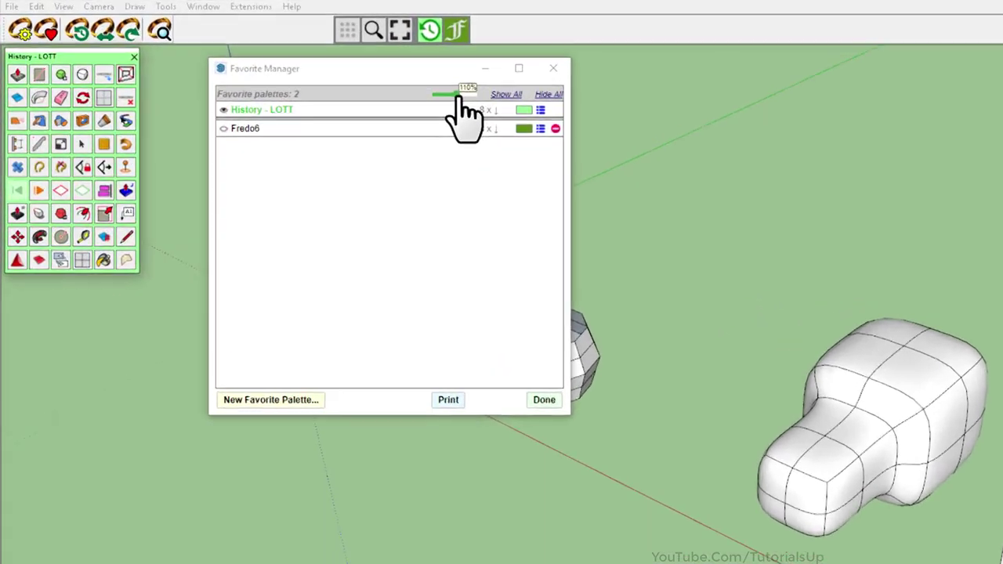
drag(463, 100, 530, 113)
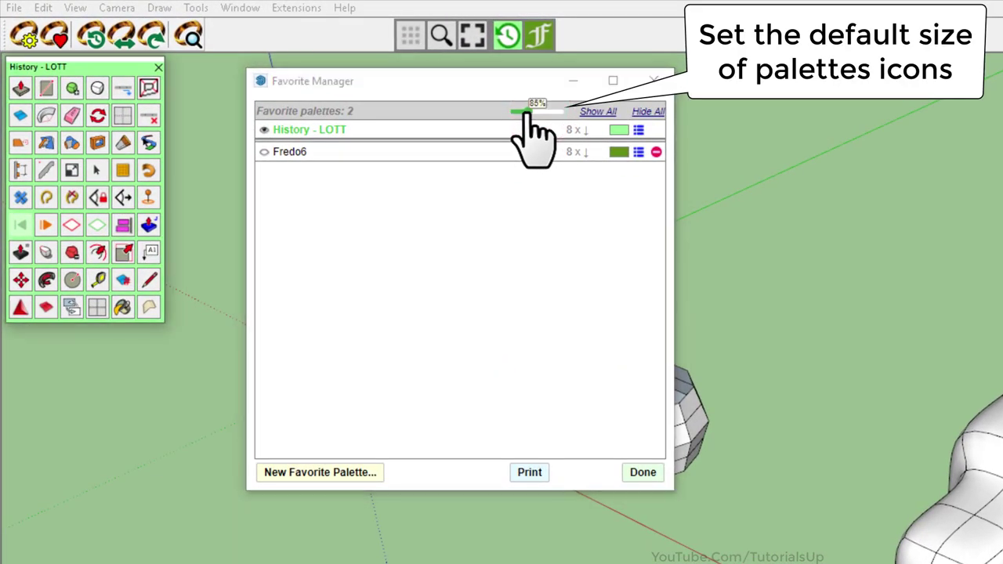
drag(526, 114, 561, 111)
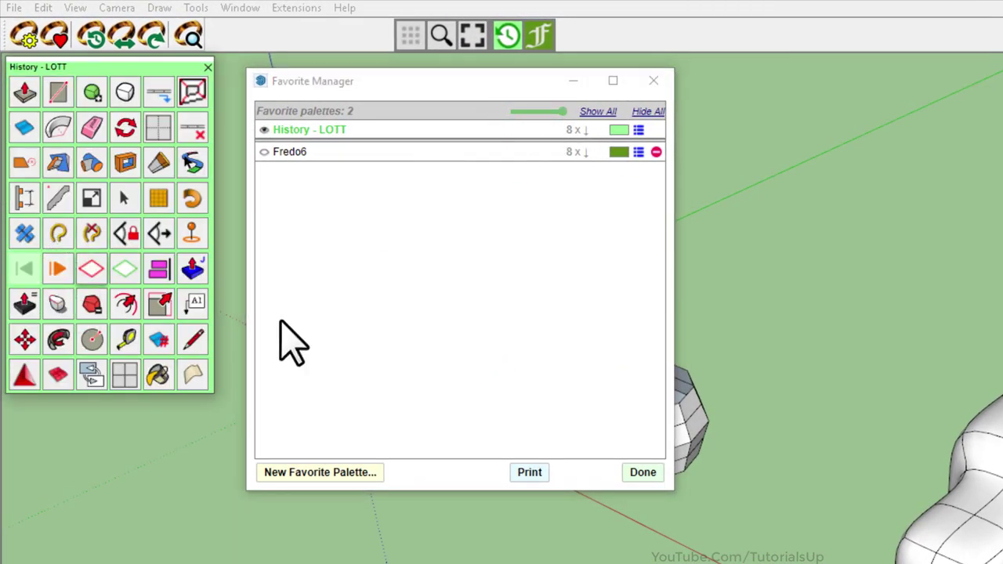
click(652, 81)
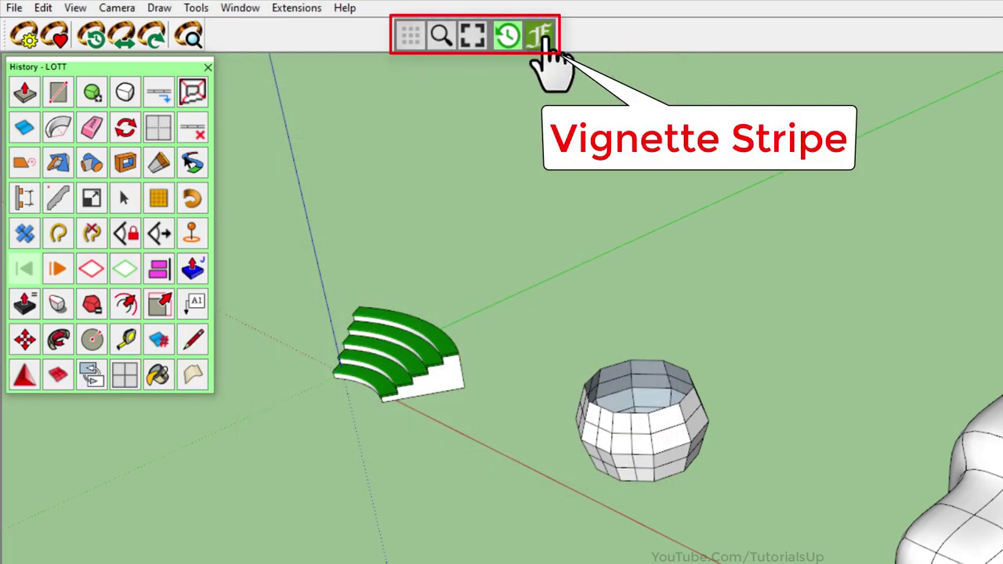
- Try the stripe's History and Fredo6 palettes, then close the Fredo6 palette
click(342, 95)
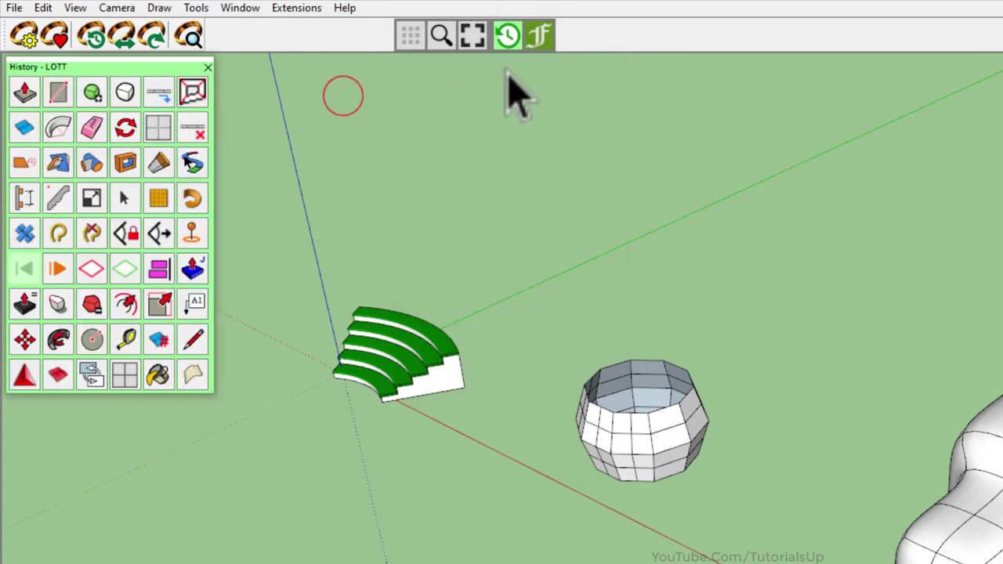
click(207, 67)
click(505, 37)
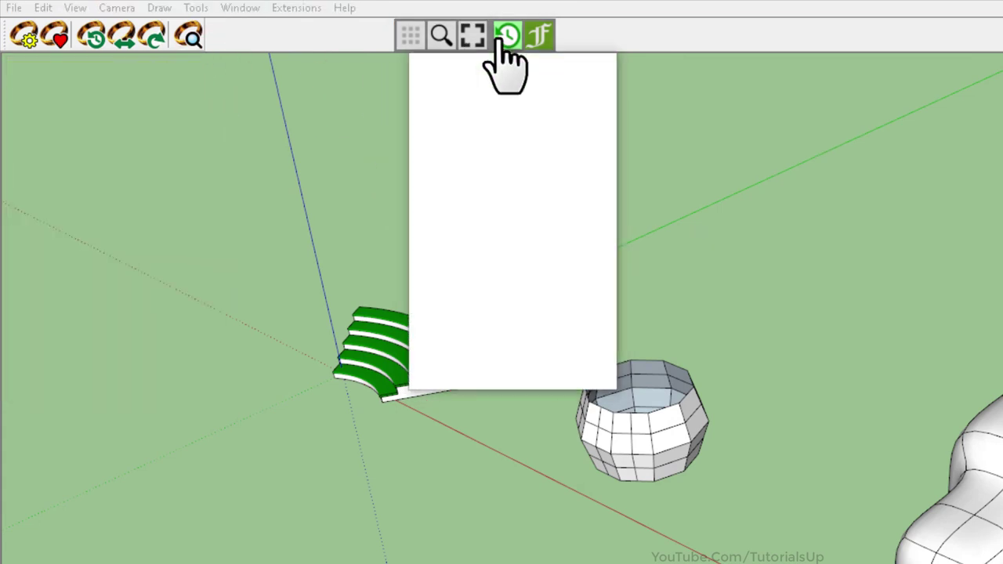
click(541, 37)
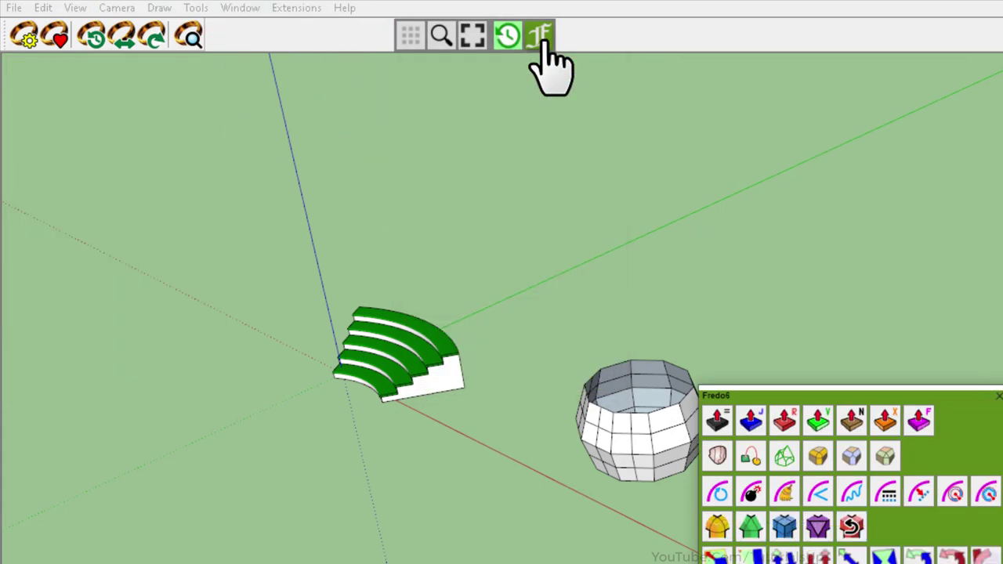
click(998, 397)
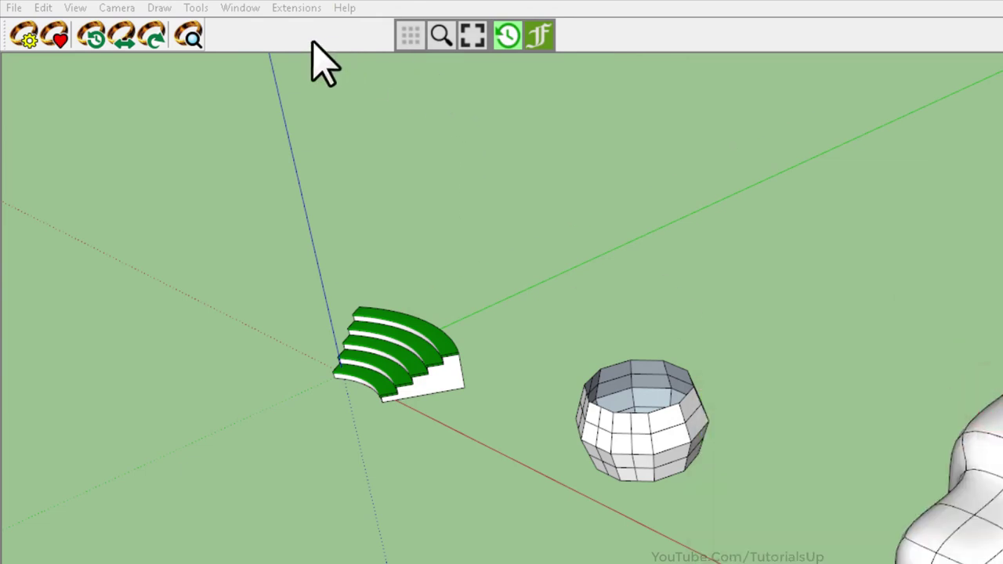
- Hide and then show the vignette stripe via LordOfTheToolbars' Toggle visibility command
click(232, 11)
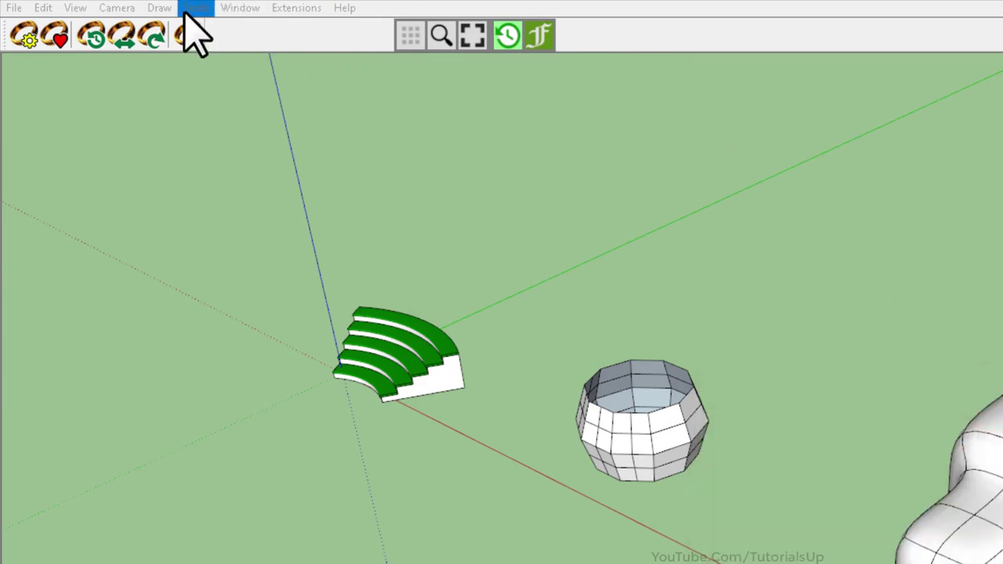
click(194, 9)
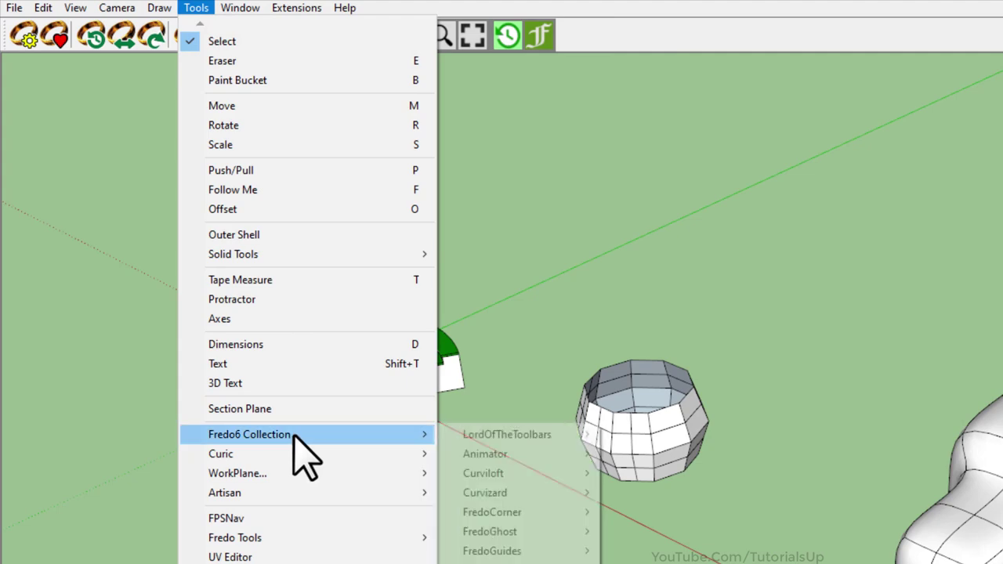
mouse_move(382, 327)
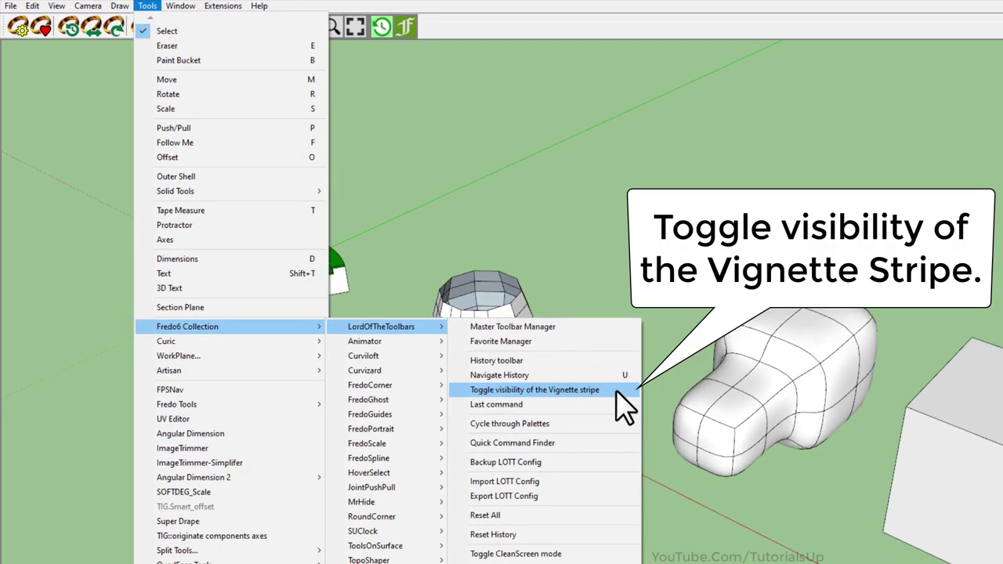
click(617, 390)
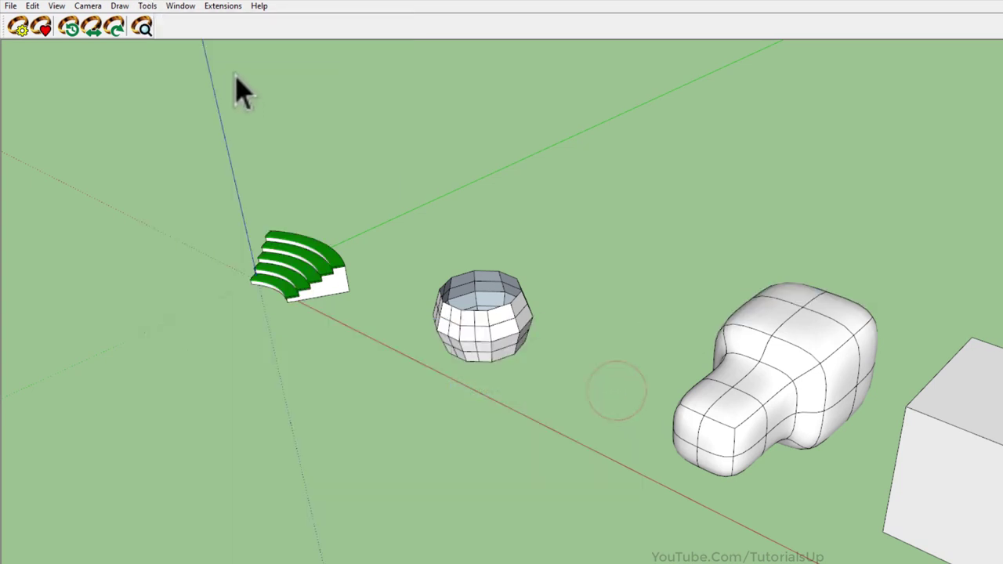
click(149, 10)
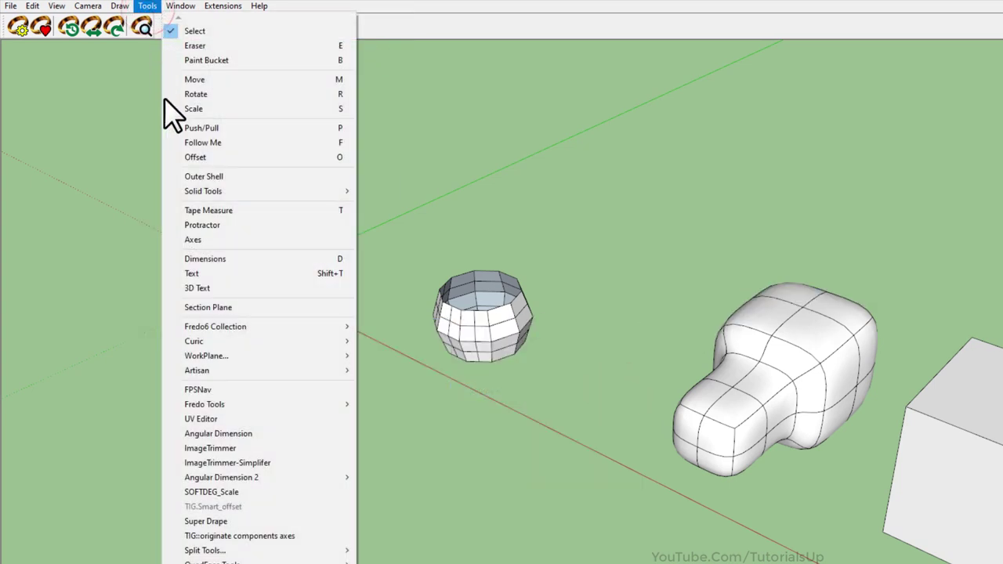
mouse_move(409, 327)
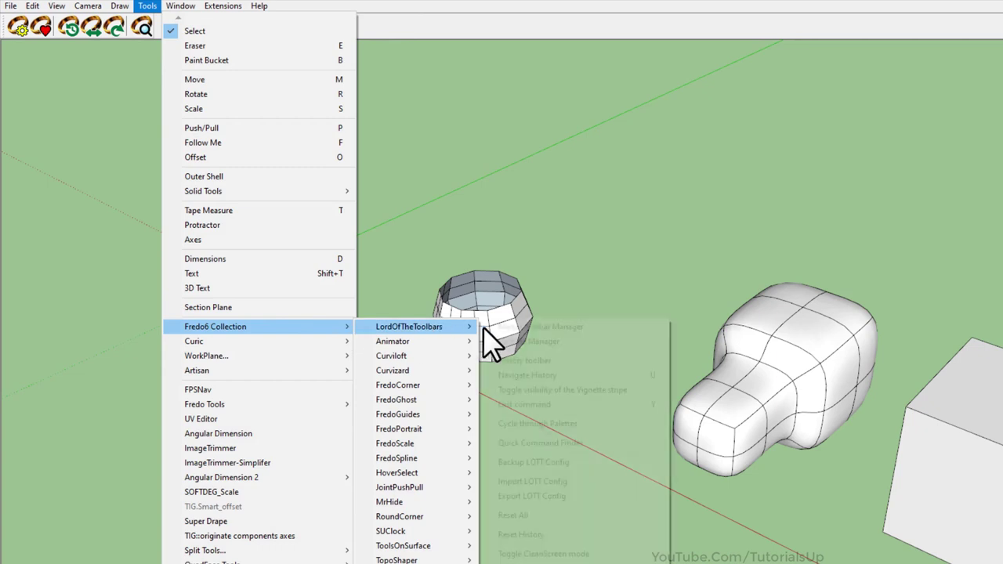
click(601, 390)
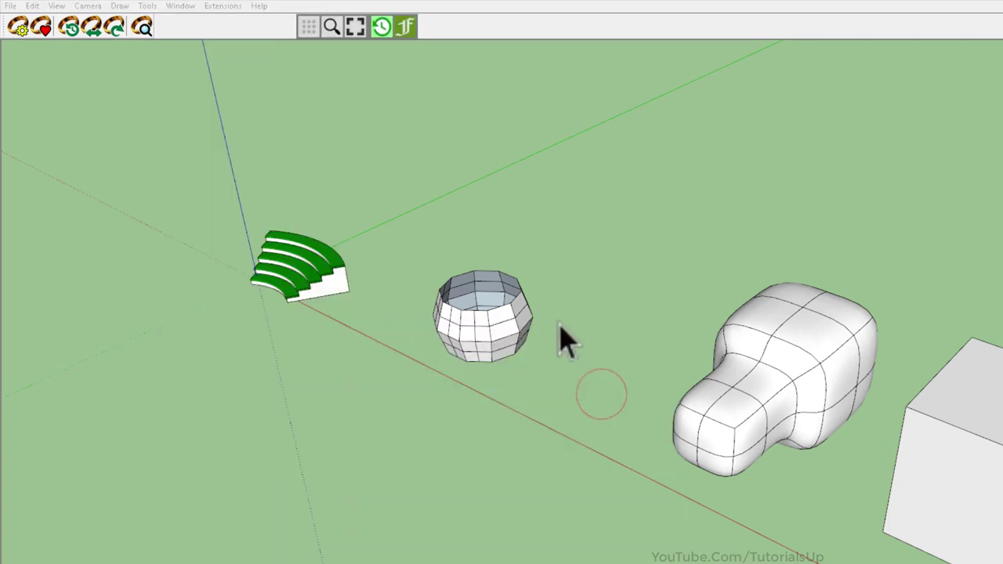
- Reposition the vignette stripe and check its History and Fredo6 palettes, leaving none open
mouse_move(304, 26)
mouse_down()
mouse_move(347, 201)
mouse_move(615, 110)
mouse_move(33, 55)
mouse_move(15, 74)
mouse_move(291, 425)
mouse_move(504, 197)
mouse_move(277, 45)
mouse_up()
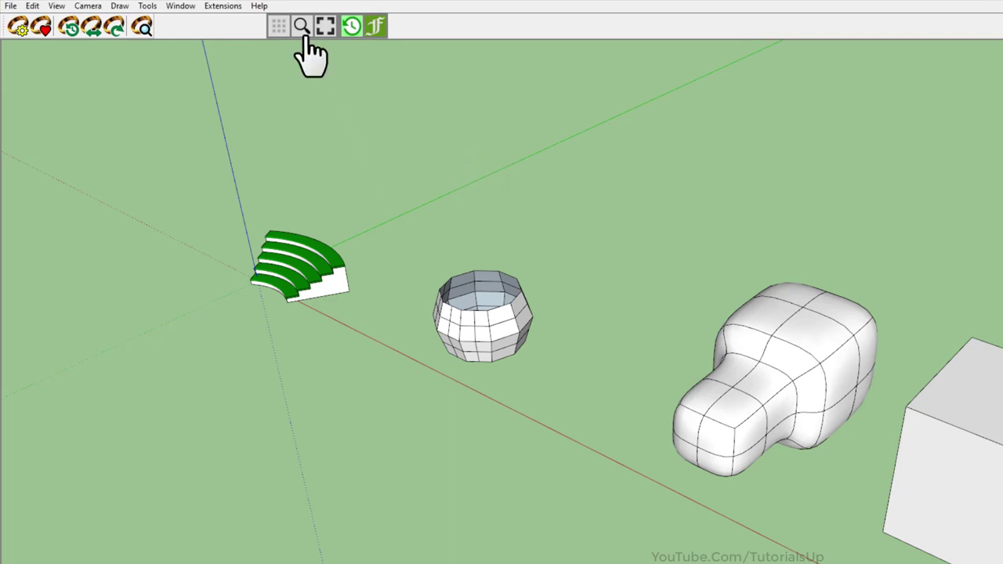
click(353, 29)
click(374, 32)
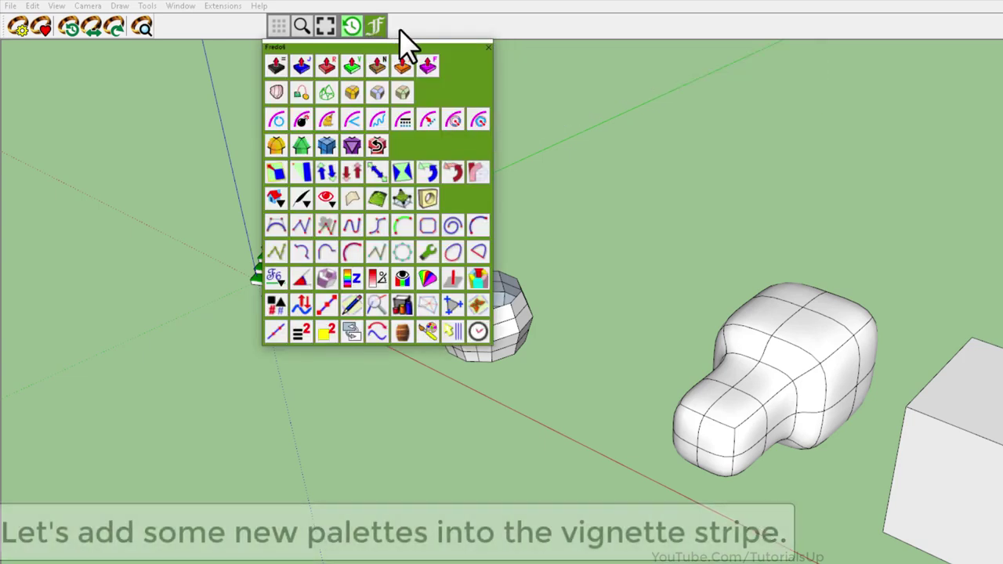
click(400, 31)
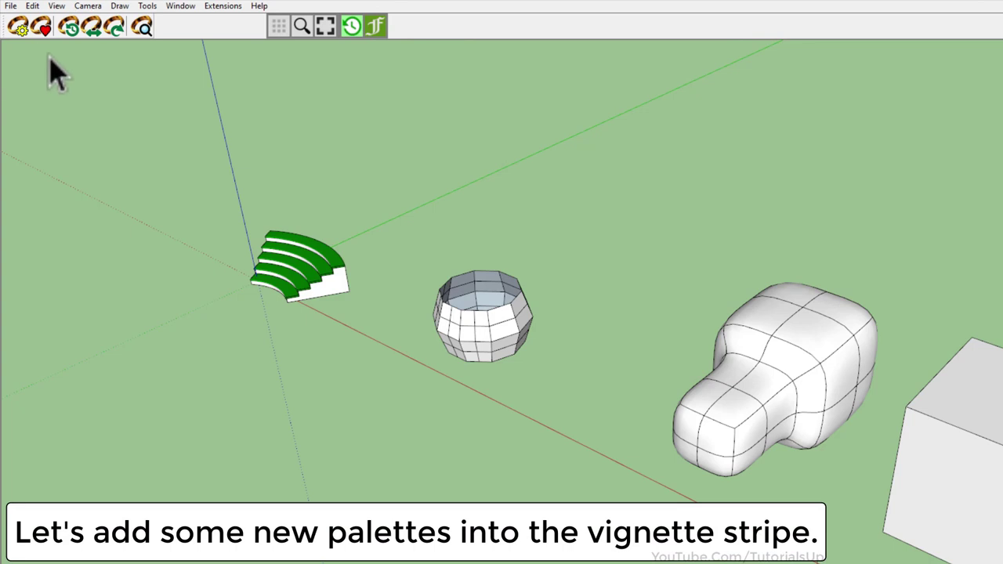
- Start a new favorite palette in the Favorite Manager, represented in the stripe by an icon
click(43, 29)
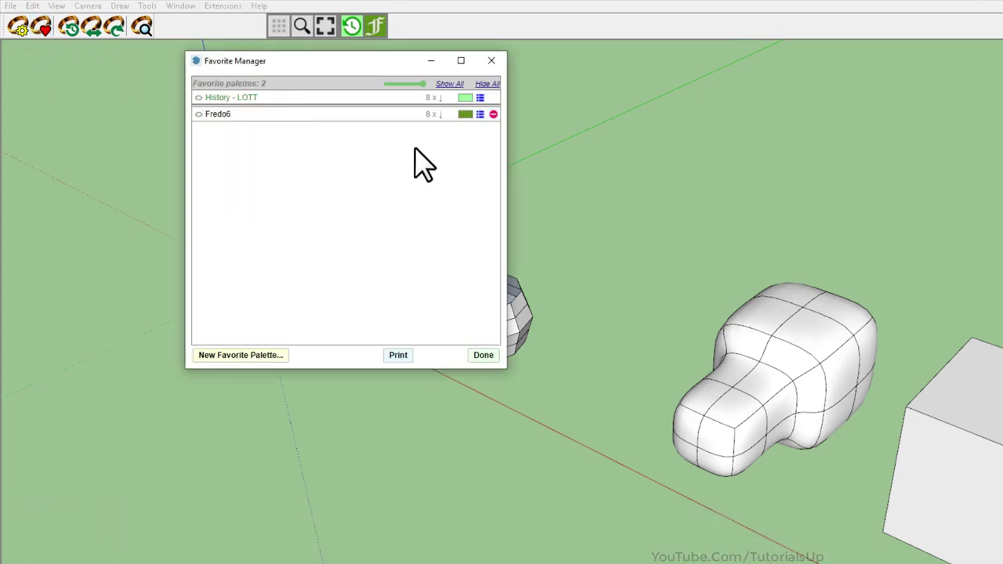
click(271, 357)
text(ThomThom)
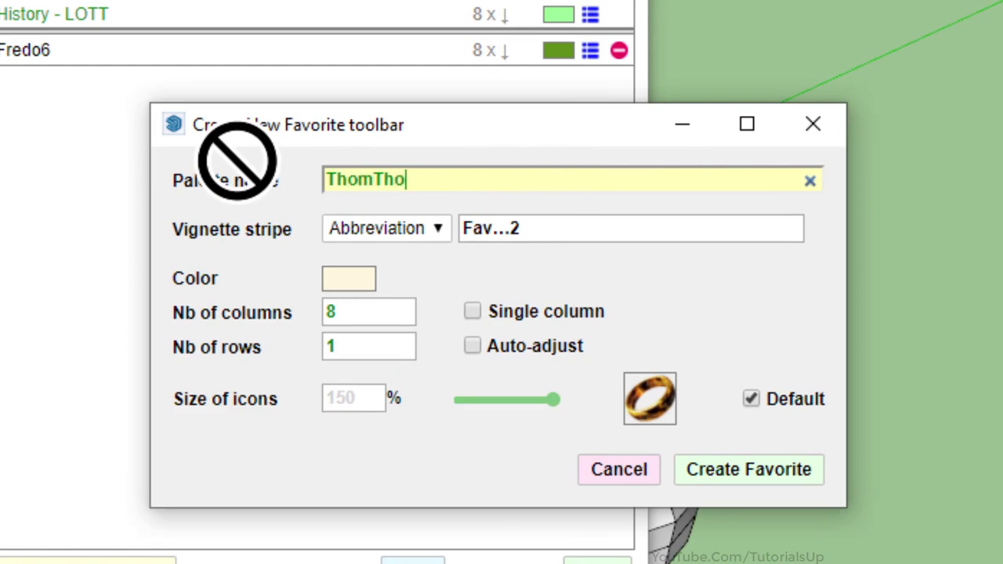
click(438, 228)
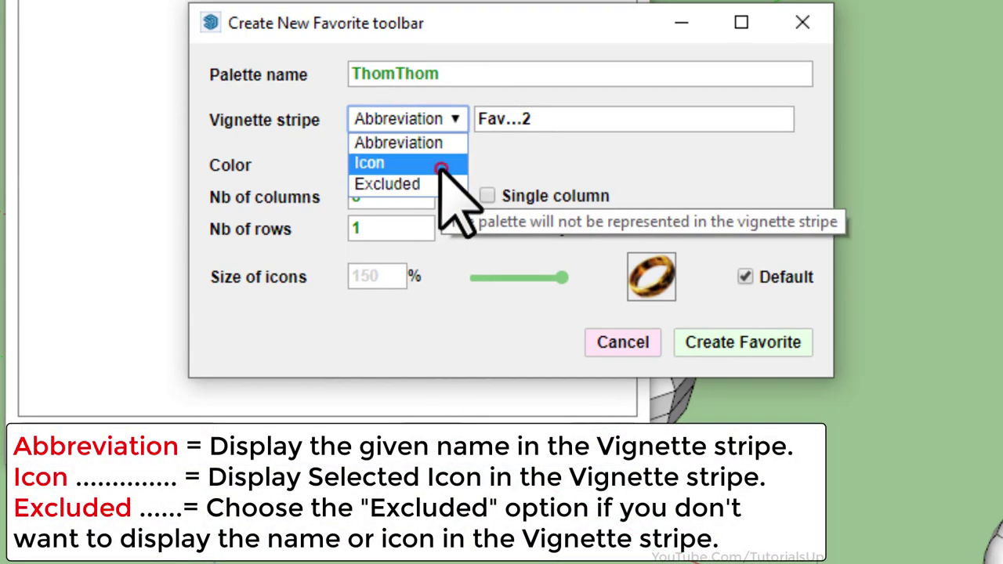
click(442, 167)
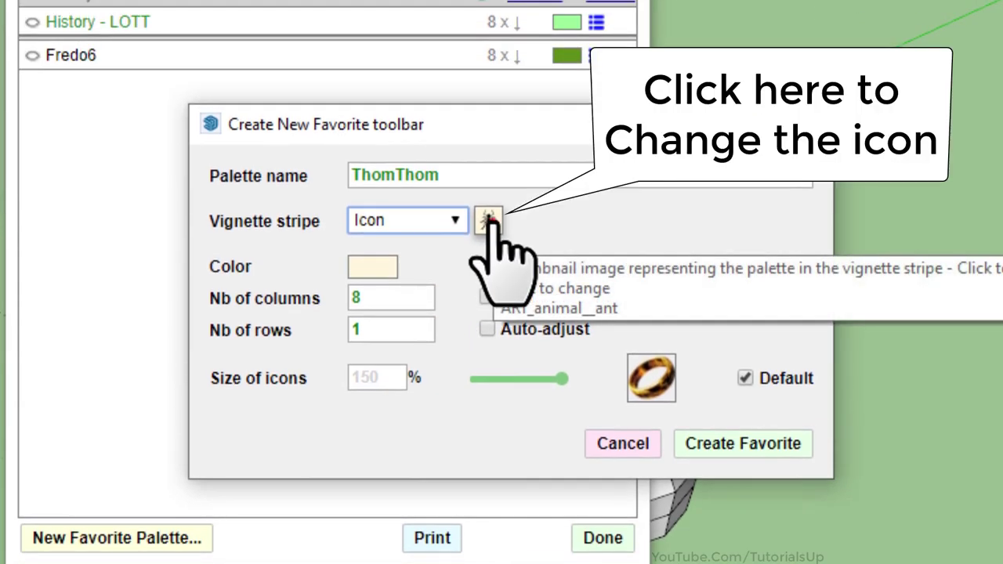
- Use the custom icon ThomThom.png from the SketchUp Icon folder for the palette
click(487, 221)
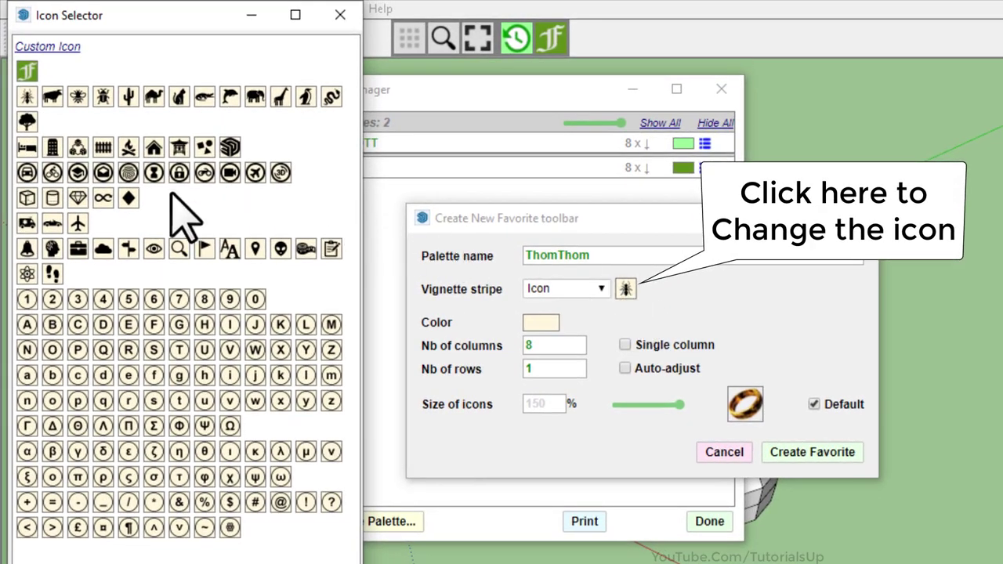
click(68, 49)
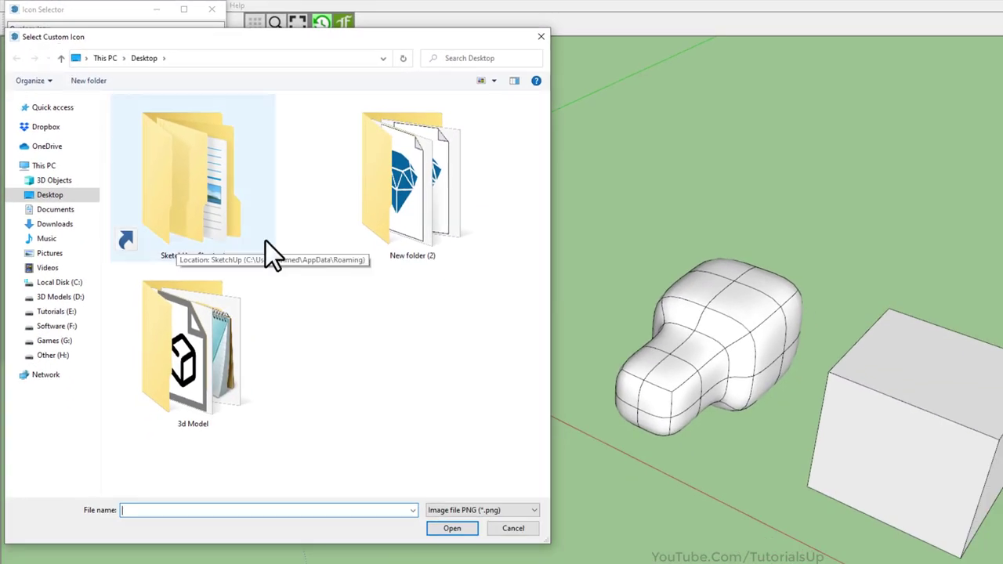
double_click(195, 203)
double_click(220, 173)
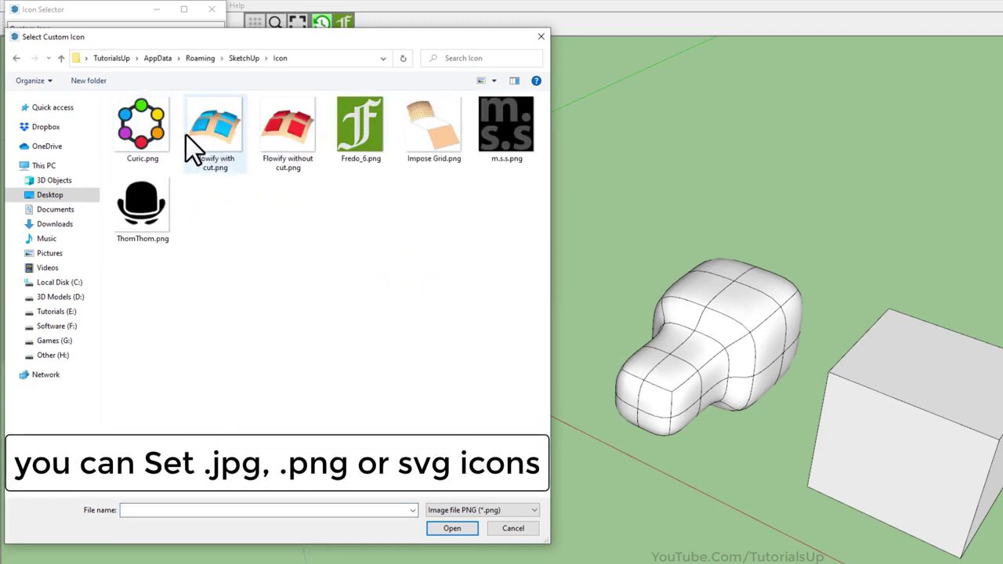
click(451, 529)
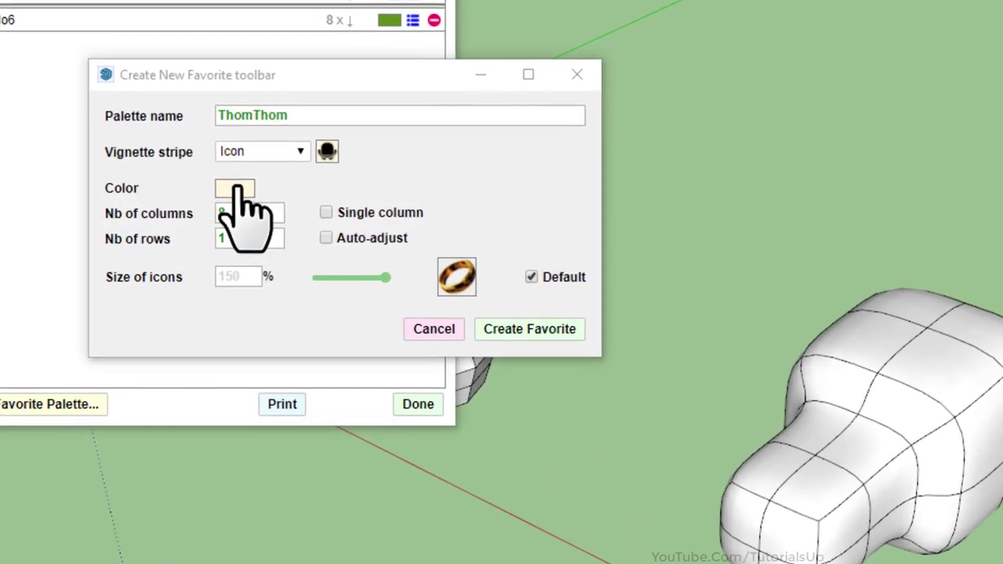
- Give the palette a light blue background, 8 columns, auto-adjusted rows and 150% icons
click(337, 201)
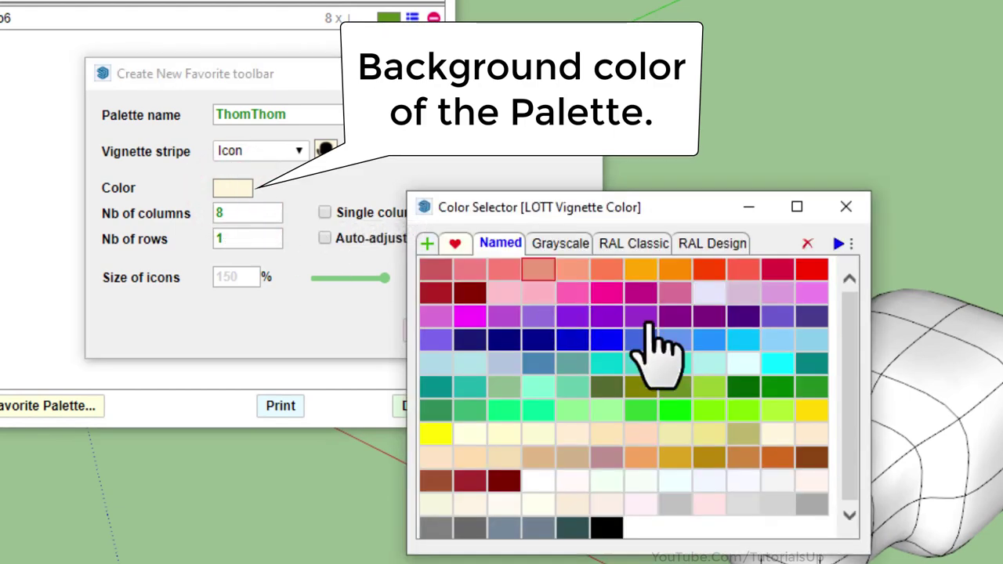
click(782, 345)
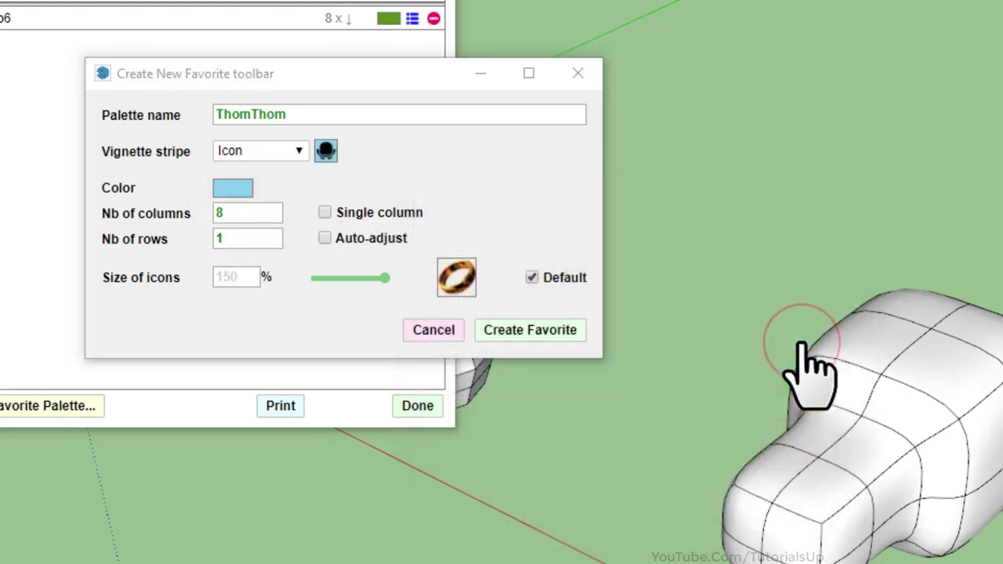
mouse_move(247, 213)
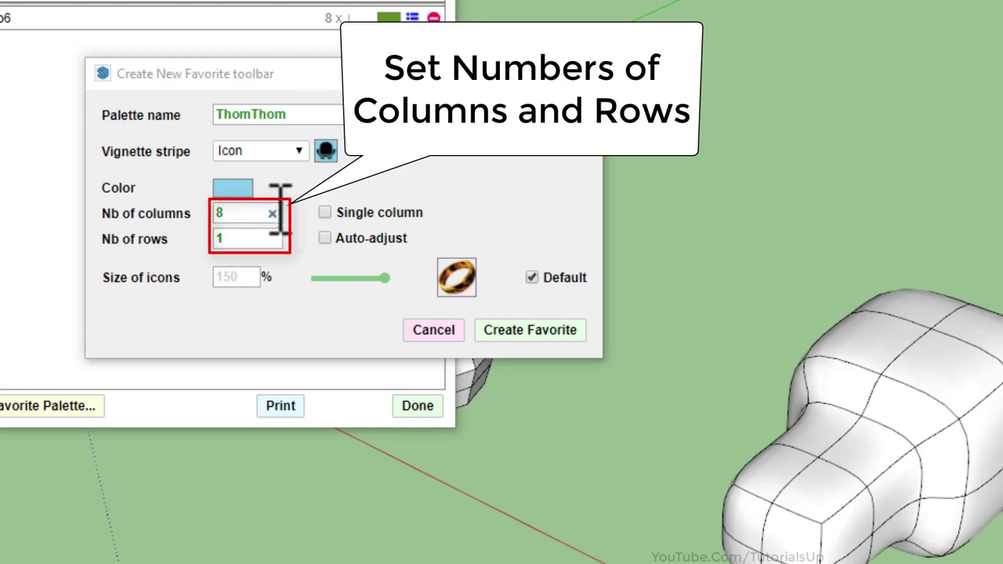
double_click(261, 217)
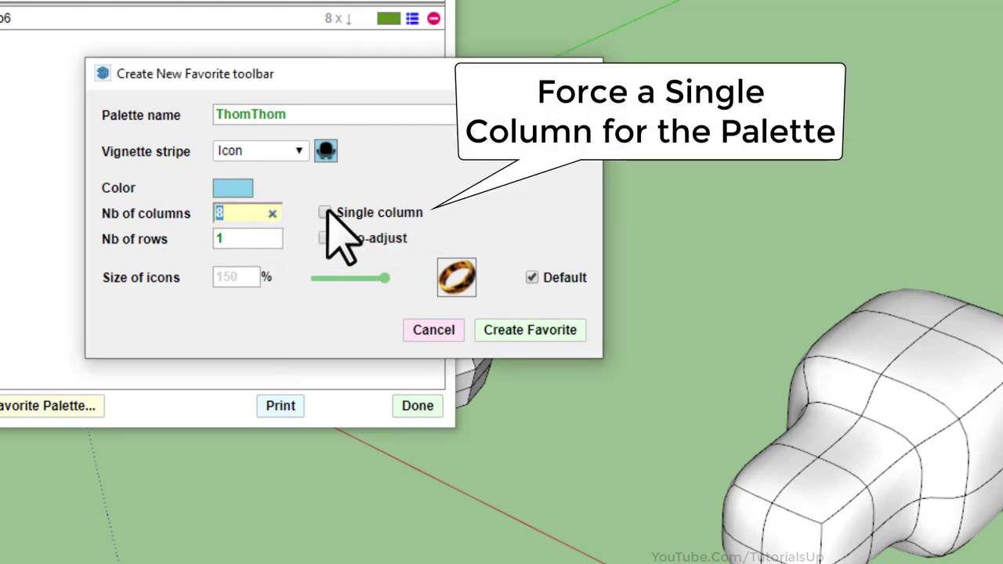
double_click(261, 239)
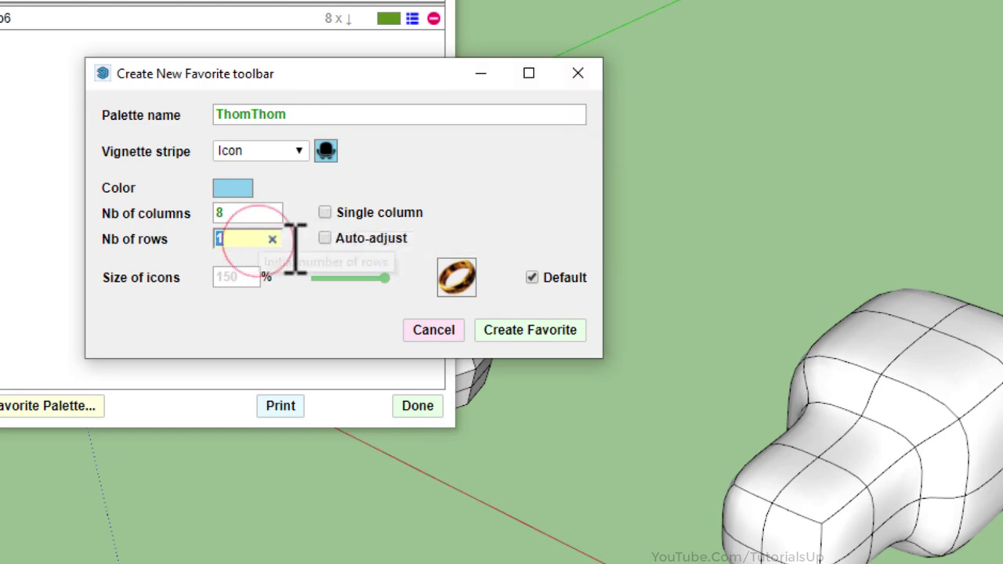
click(291, 240)
click(326, 239)
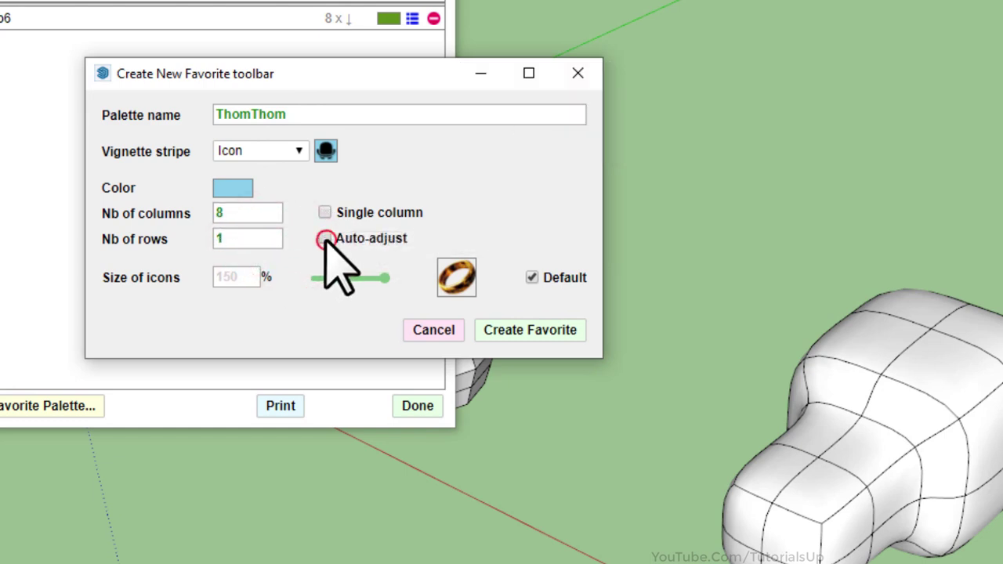
mouse_move(370, 279)
mouse_down()
mouse_move(324, 281)
mouse_move(399, 287)
mouse_move(277, 284)
mouse_move(430, 285)
mouse_up()
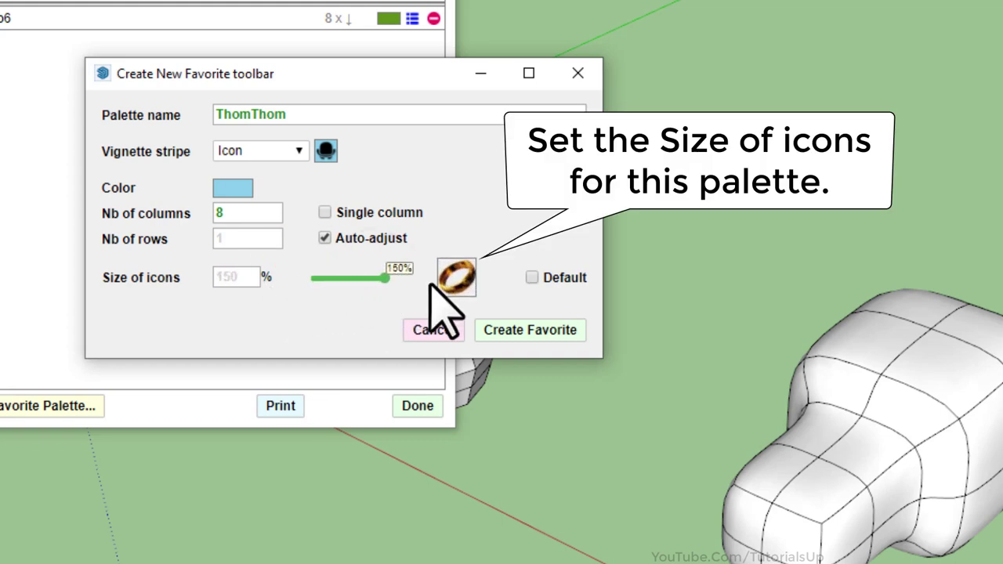
- Create the ThomThom palette, close the manager and place the palette at the upper left
click(530, 330)
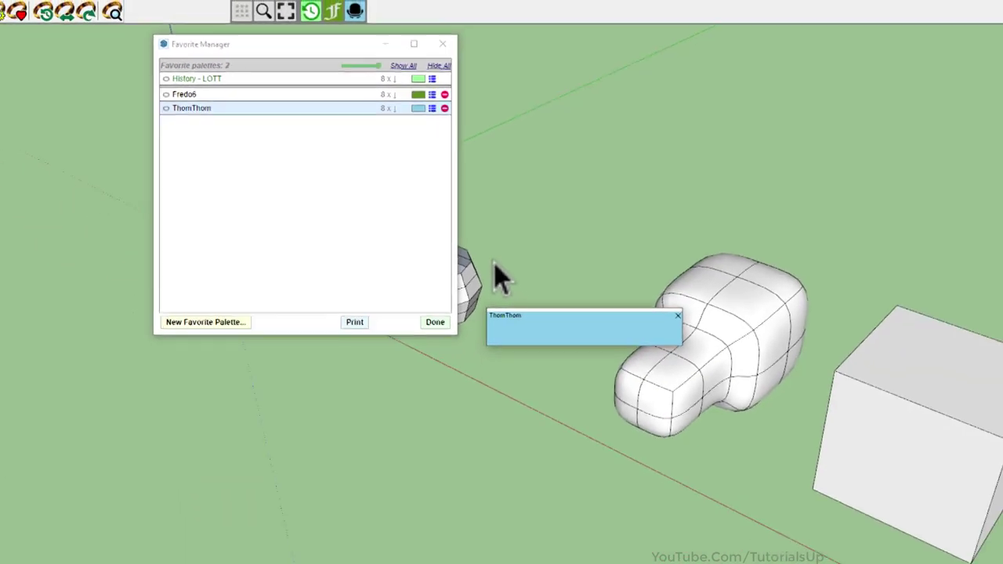
click(386, 48)
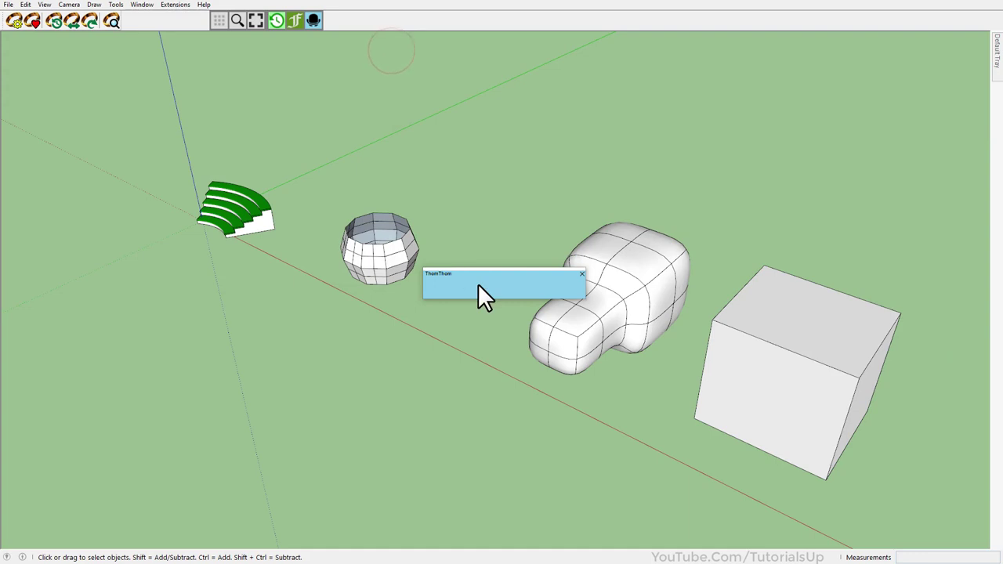
mouse_move(480, 284)
mouse_down()
mouse_move(357, 113)
mouse_move(130, 92)
mouse_up()
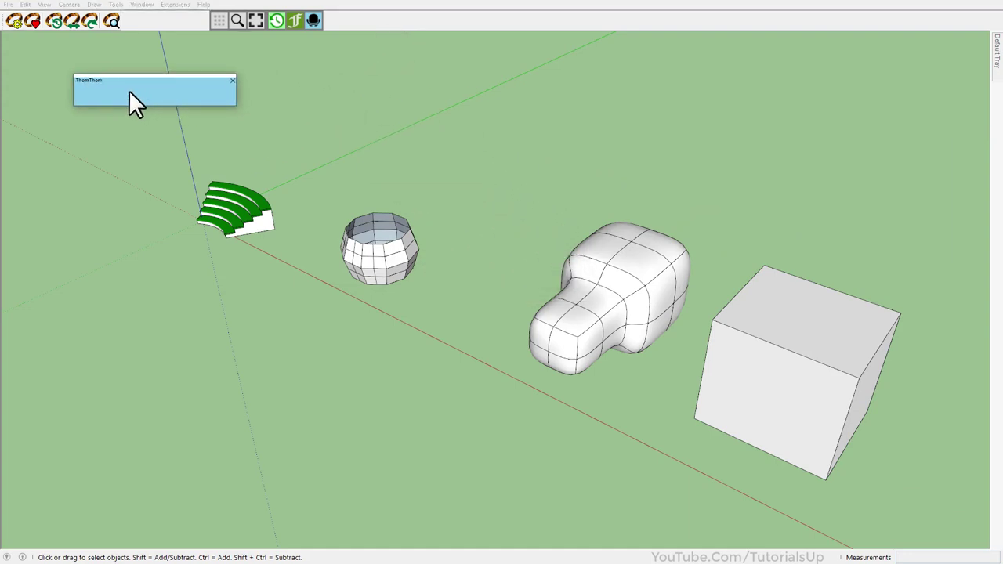
click(233, 81)
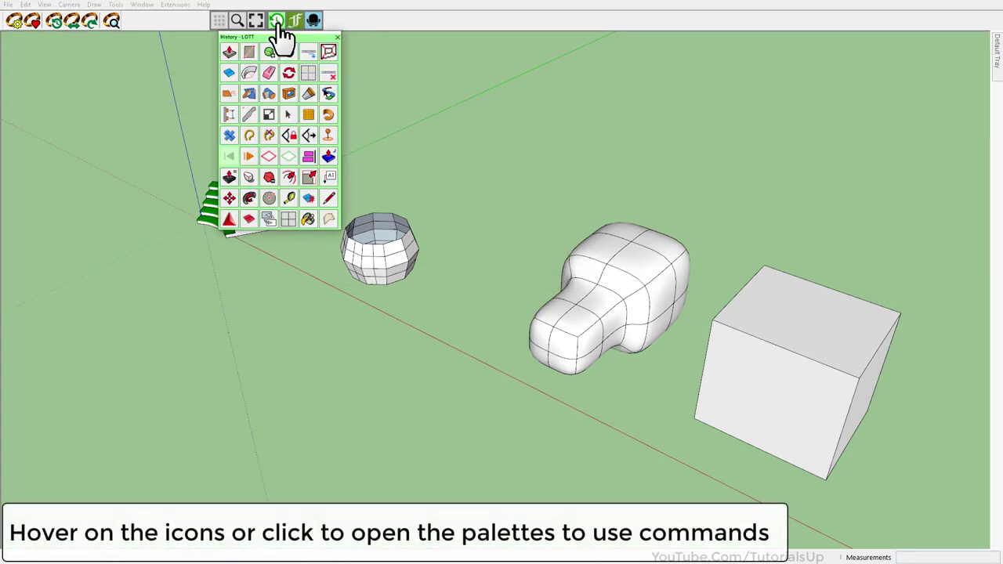
click(313, 24)
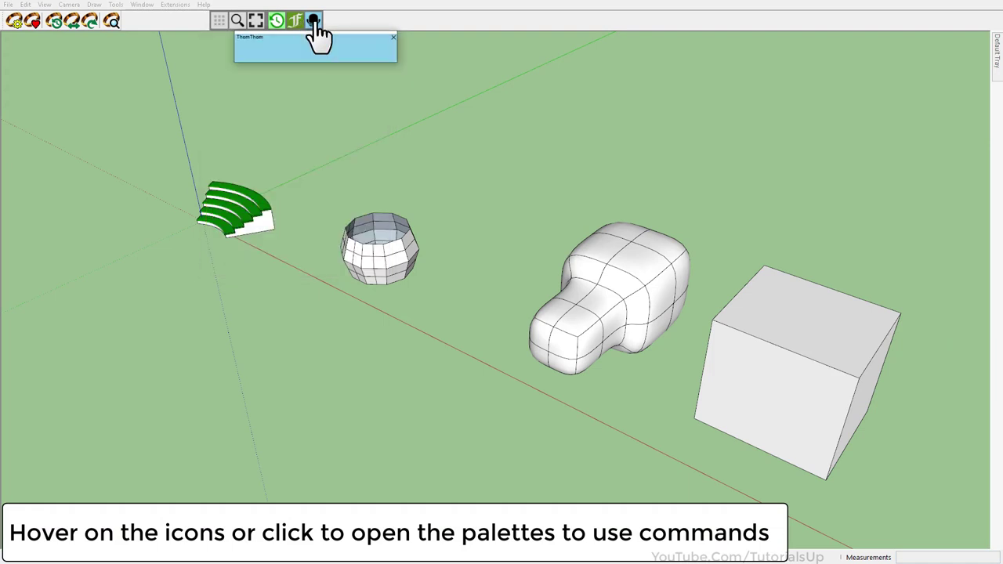
drag(319, 36, 199, 91)
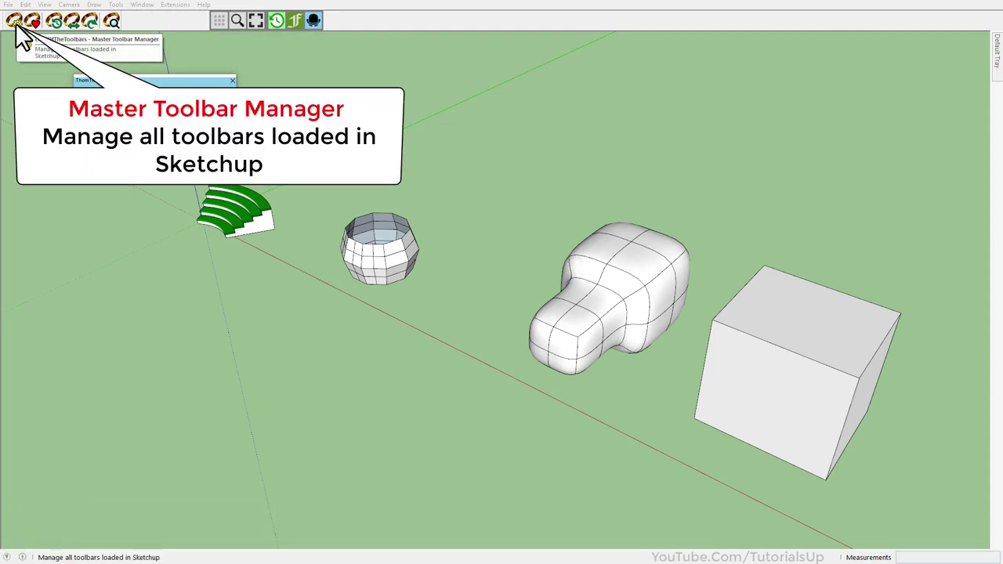
- Open the Master Toolbar Manager and browse its toolbar list
click(16, 23)
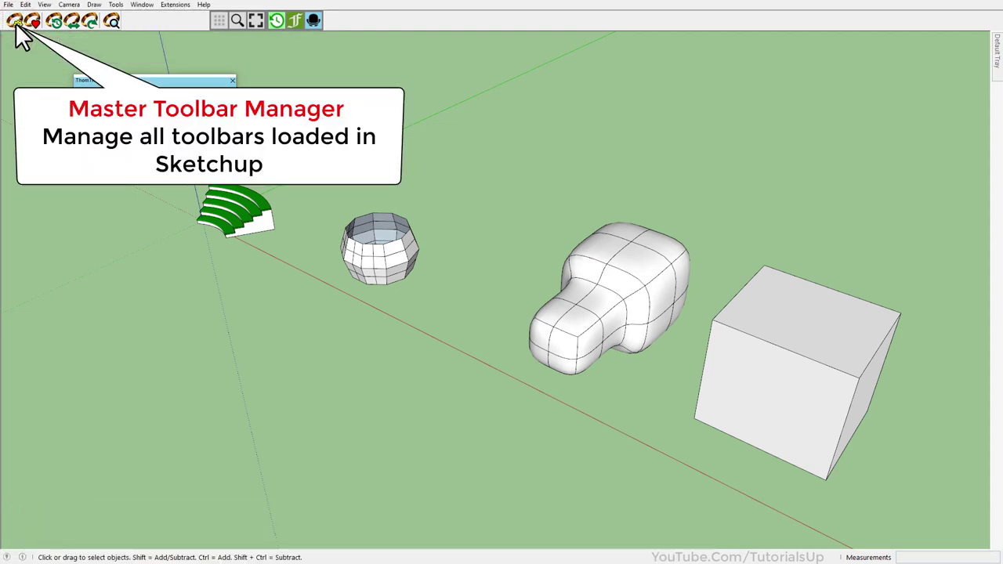
click(15, 23)
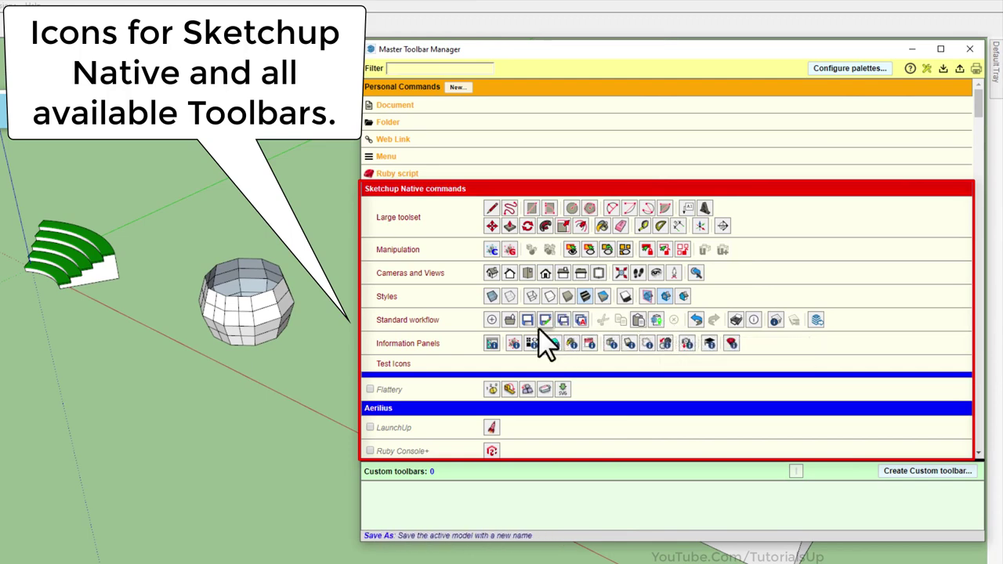
scroll(661, 298, down, 5)
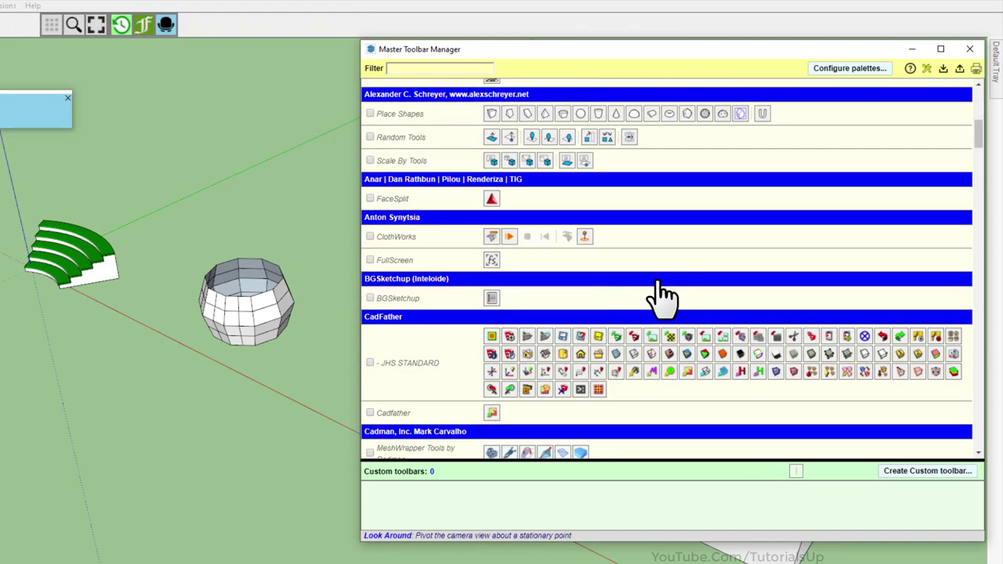
scroll(607, 293, down, 2)
scroll(580, 266, down, 3)
scroll(465, 112, up, 5)
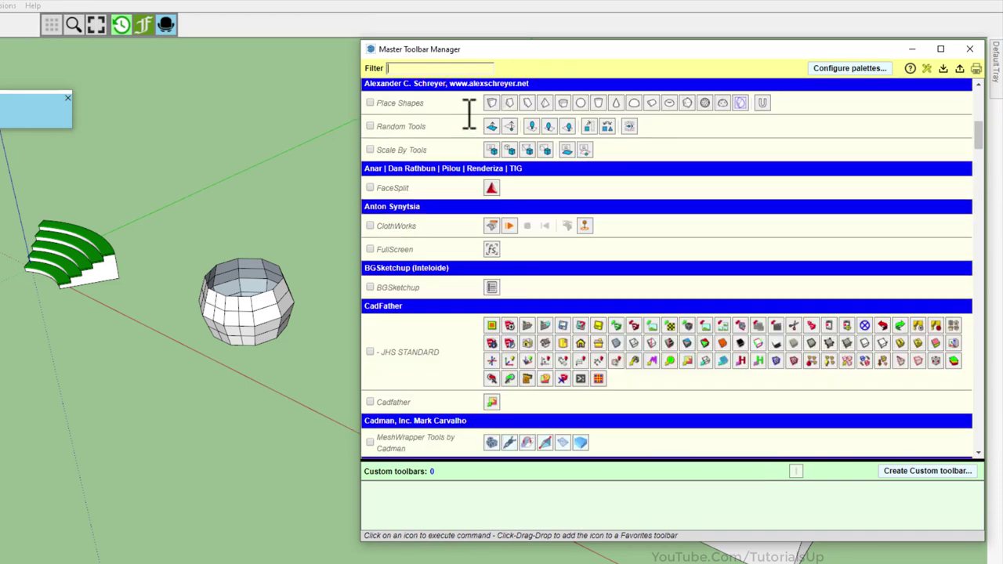
scroll(455, 90, up, 5)
- Filter by 'thom', clear the filter, and scroll to the Thomas Thomassen toolbars
click(451, 69)
text(t)
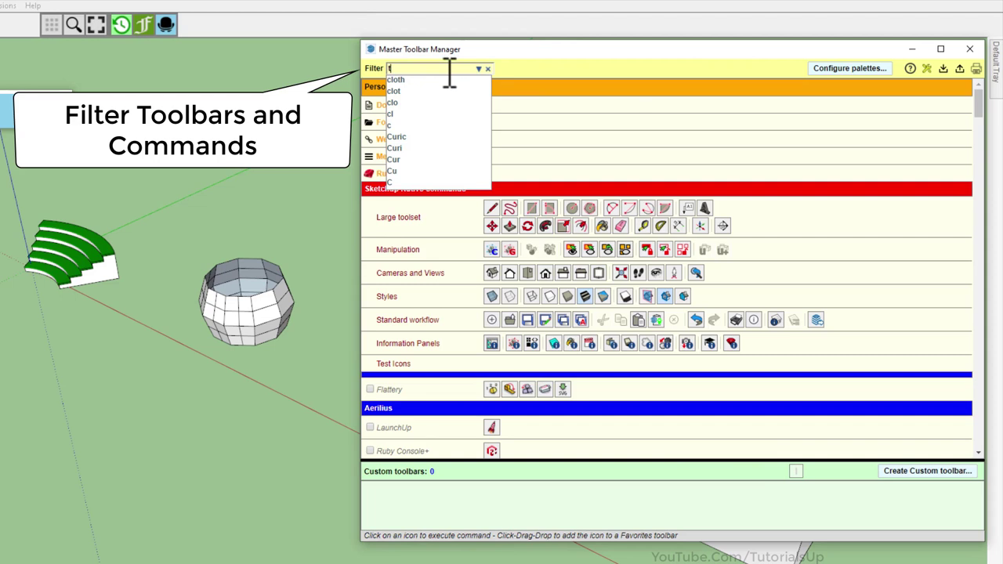
text(hom)
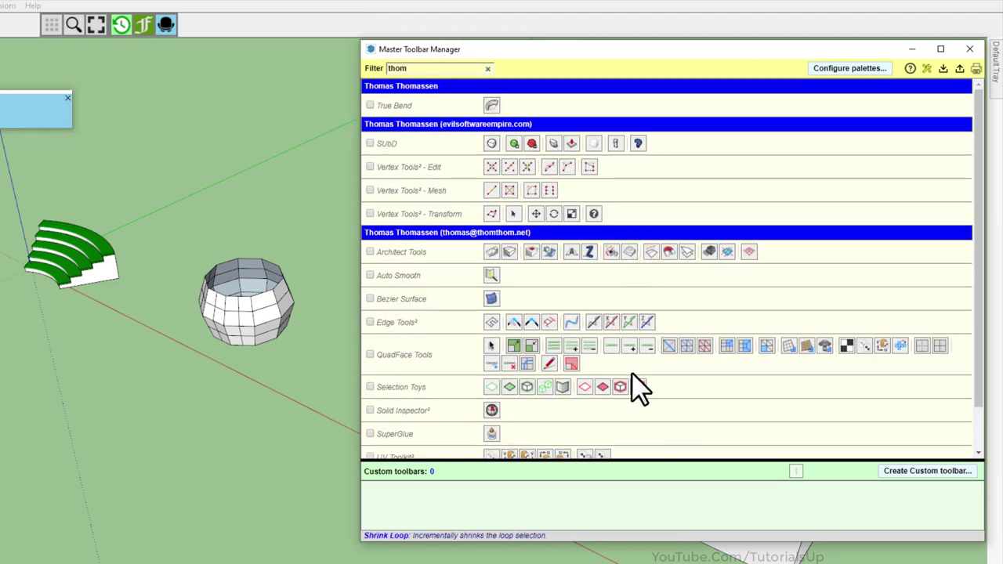
click(487, 68)
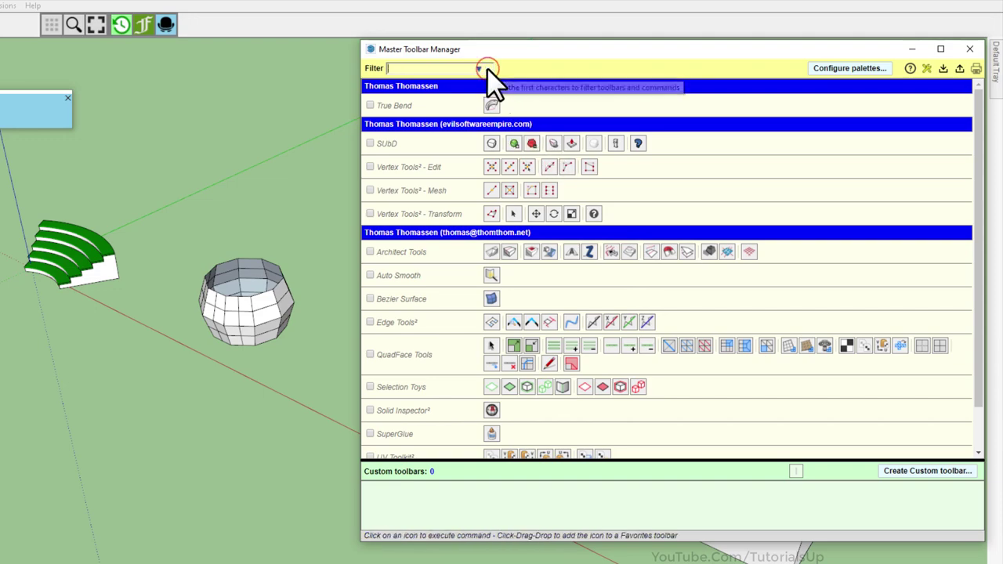
scroll(716, 221, down, 5)
scroll(715, 221, down, 5)
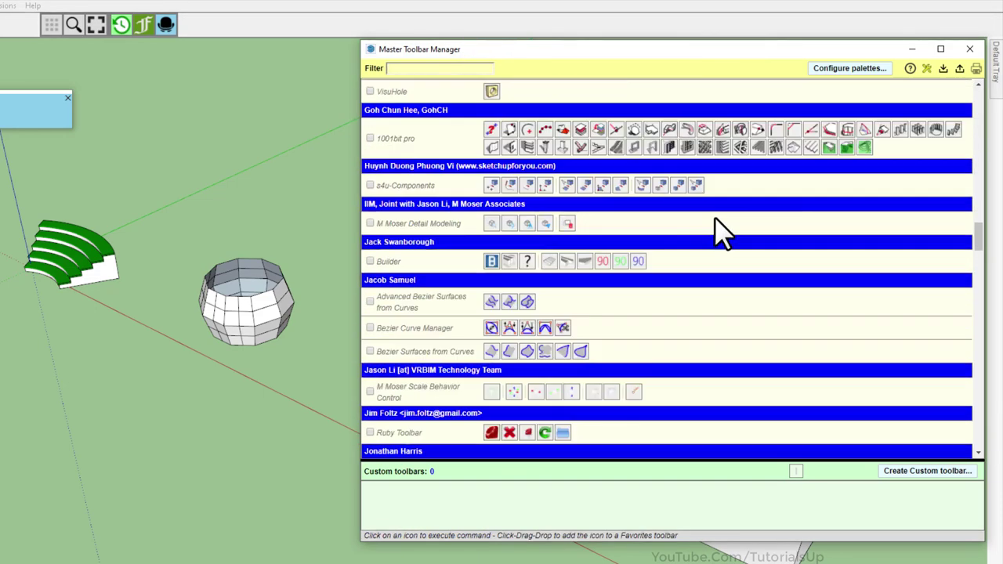
scroll(715, 221, down, 5)
scroll(716, 221, down, 5)
scroll(715, 220, down, 3)
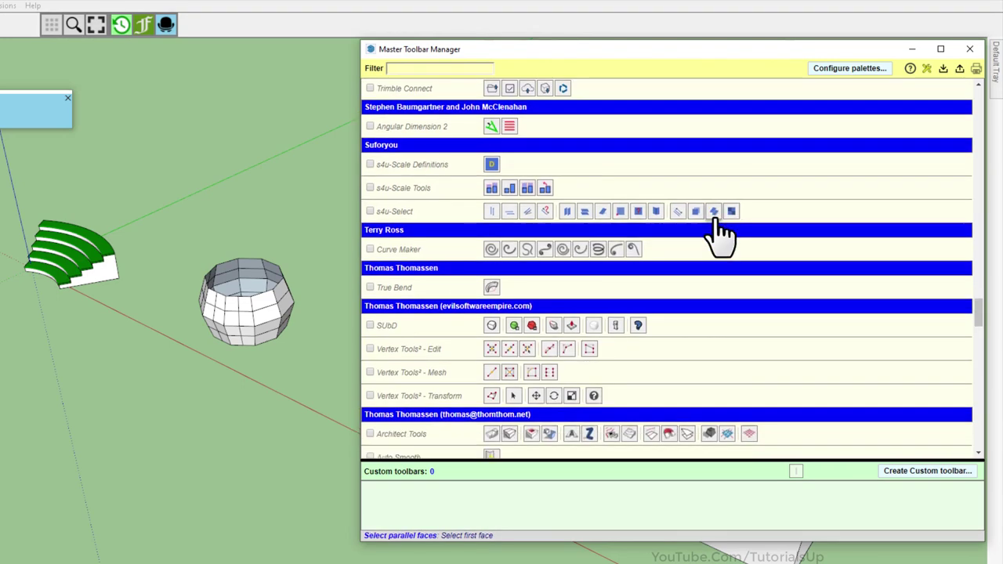
scroll(715, 220, down, 5)
scroll(715, 217, up, 2)
scroll(714, 218, up, 5)
scroll(717, 223, up, 3)
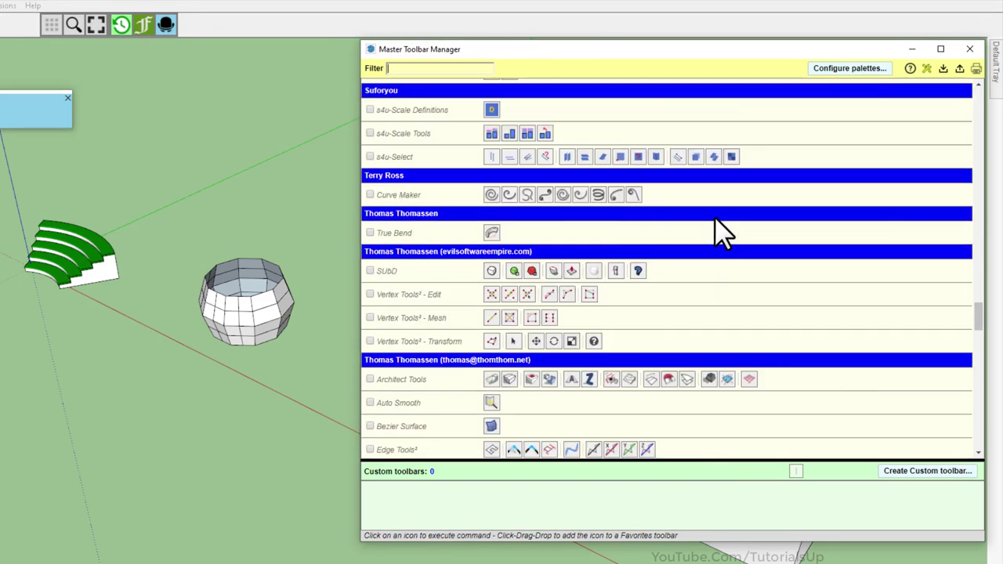
scroll(720, 229, up, 1)
scroll(720, 229, down, 2)
scroll(715, 218, down, 3)
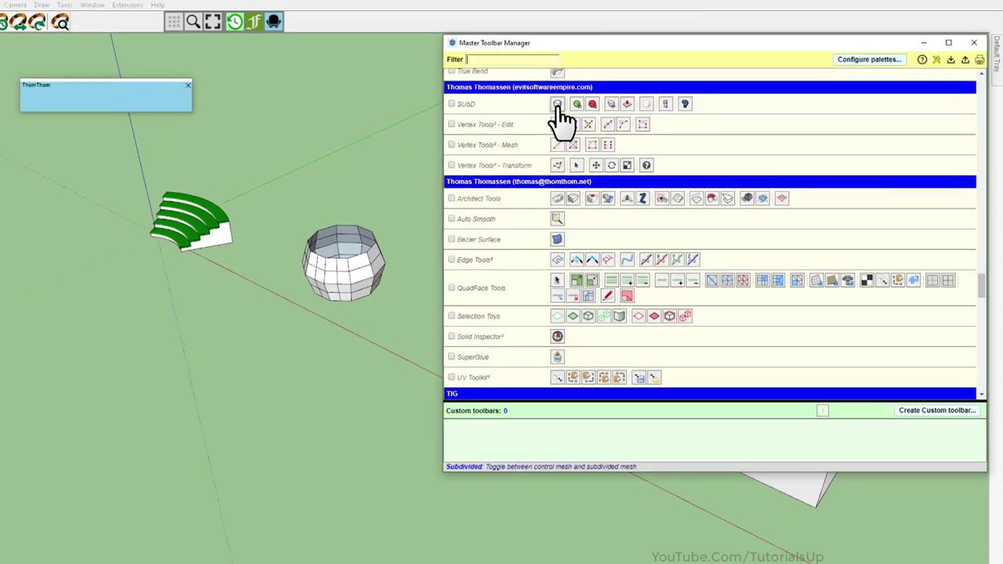
- Add SUbD to the ThomThom palette and remove the single Subdivided command
drag(519, 115, 427, 124)
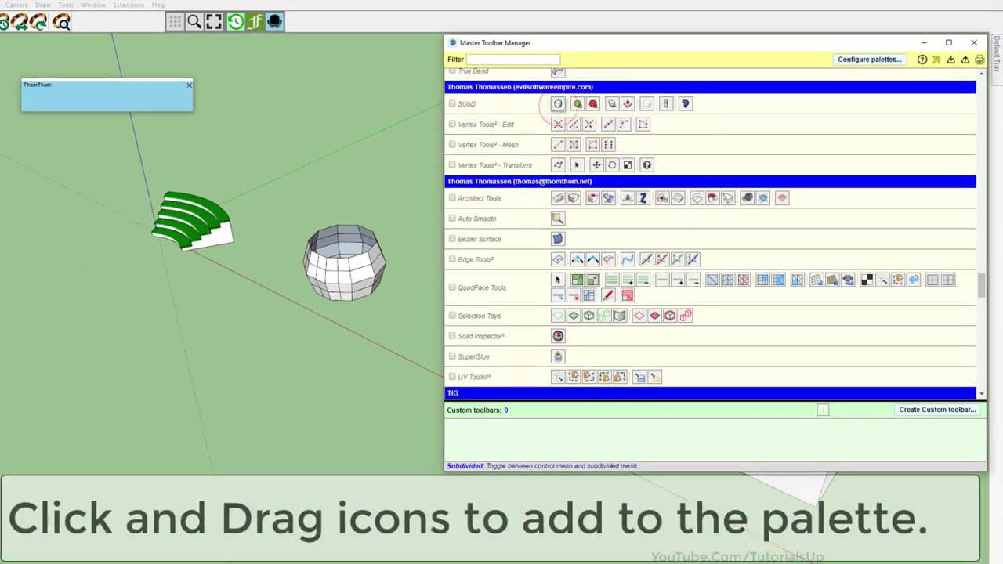
drag(202, 115, 88, 100)
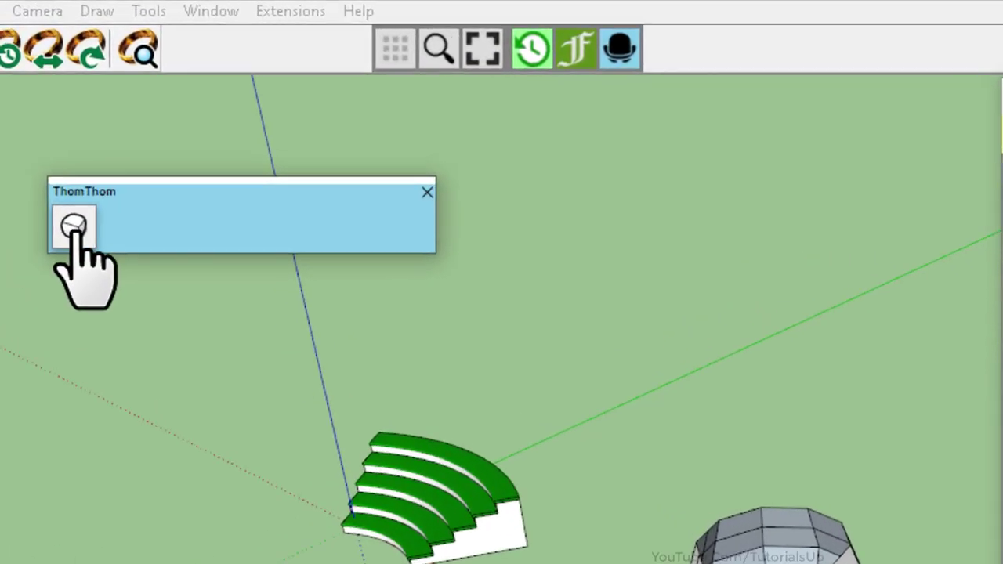
right_click(32, 99)
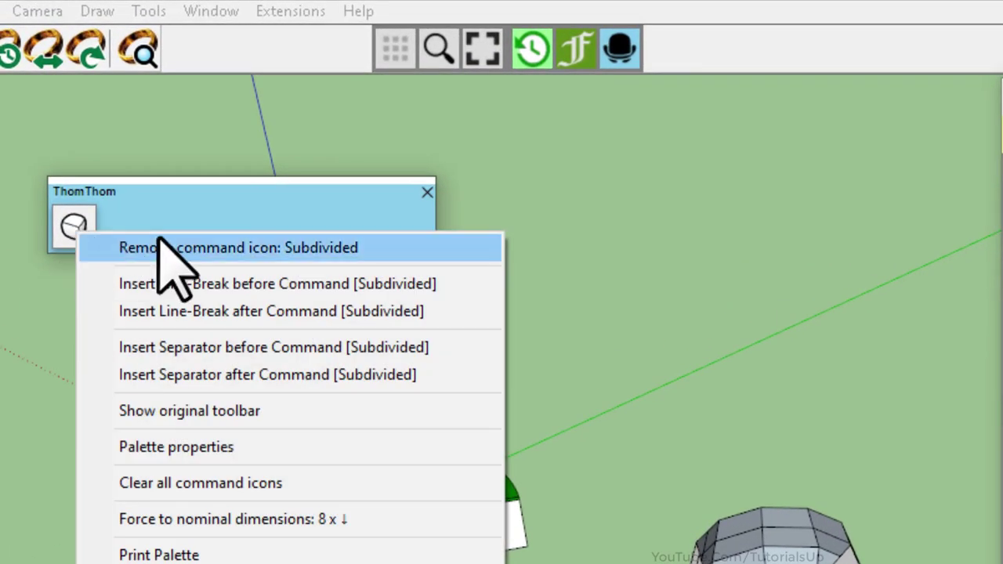
click(362, 247)
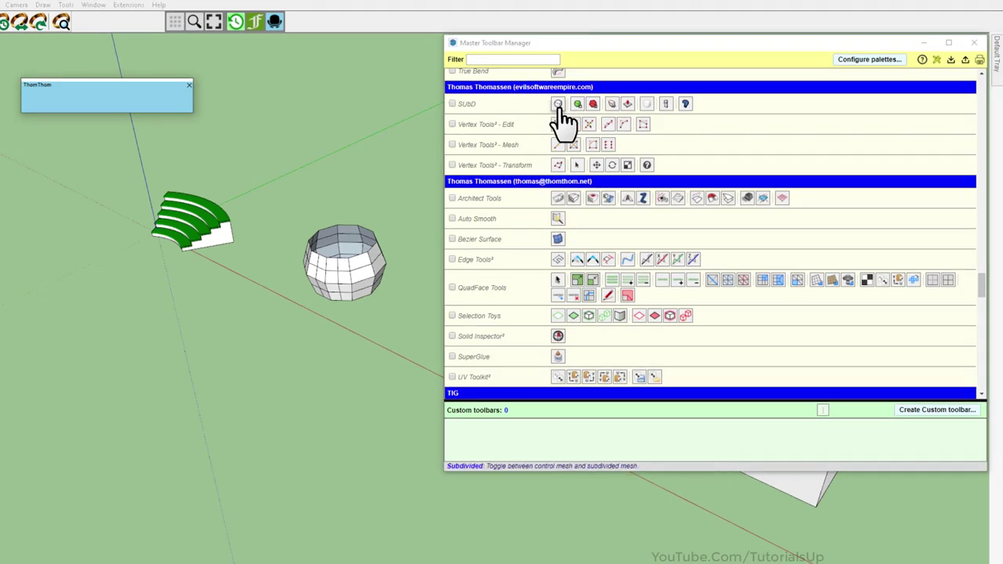
- Add all SUbD, Vertex Tools Transform, Edit and Mesh, and Architect Tools commands
shift+drag(559, 108, 186, 108)
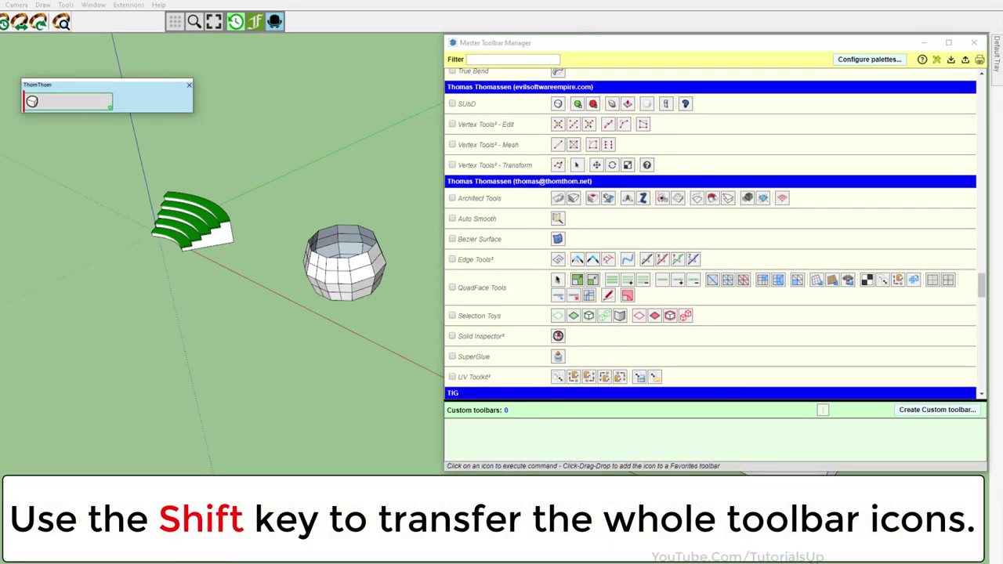
shift+drag(31, 114, 33, 118)
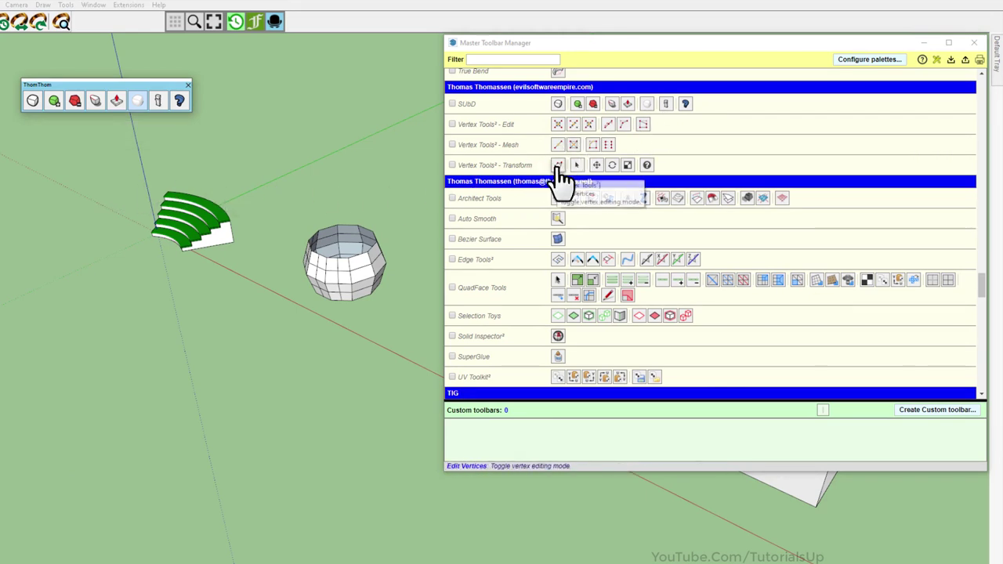
mouse_move(559, 166)
shift+mouse_down()
mouse_move(192, 114)
mouse_move(164, 137)
shift+mouse_up()
shift+drag(558, 145, 167, 141)
shift+drag(564, 208, 148, 178)
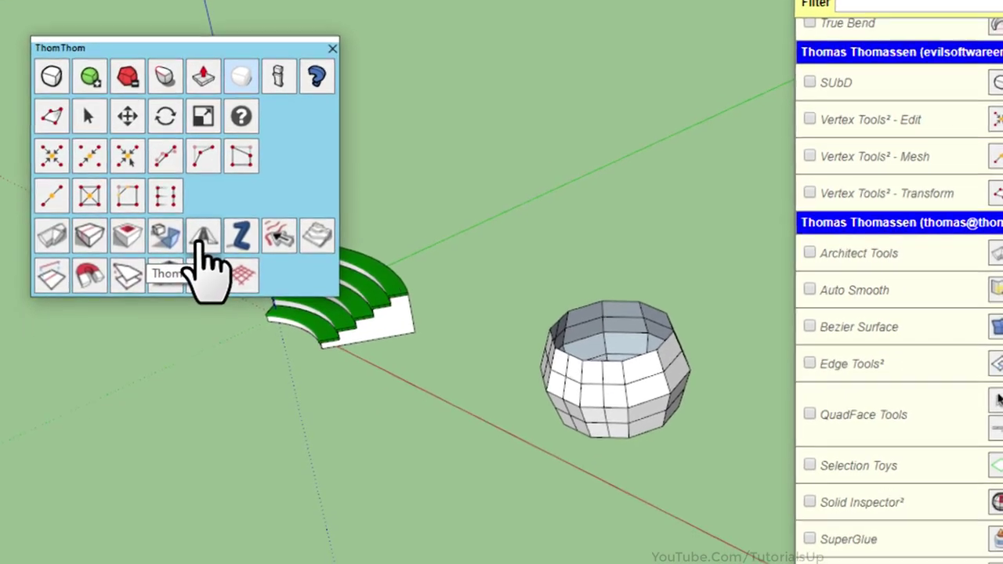
- Insert and then remove a line break after the Make 2:1 Road Profile command
right_click(211, 343)
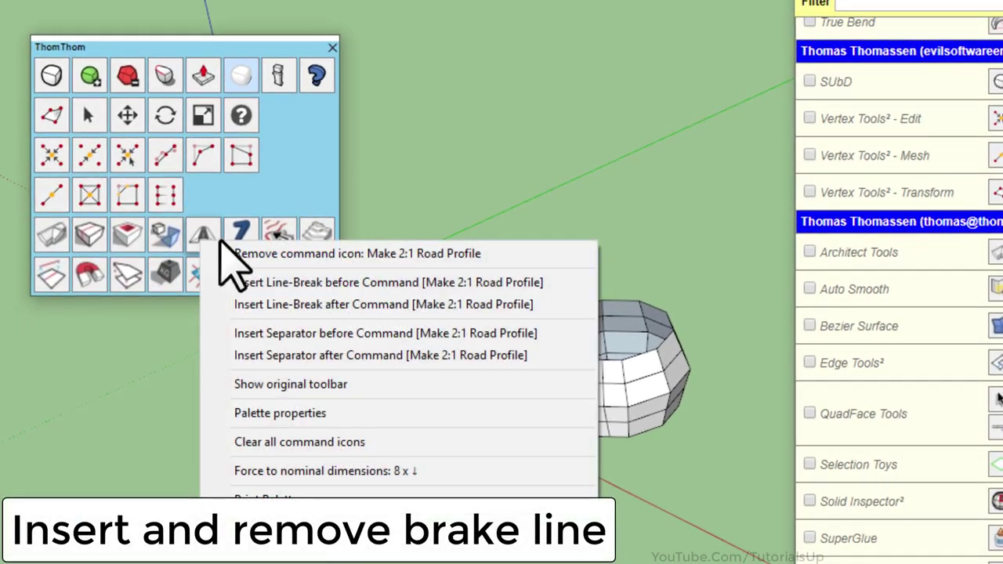
click(406, 305)
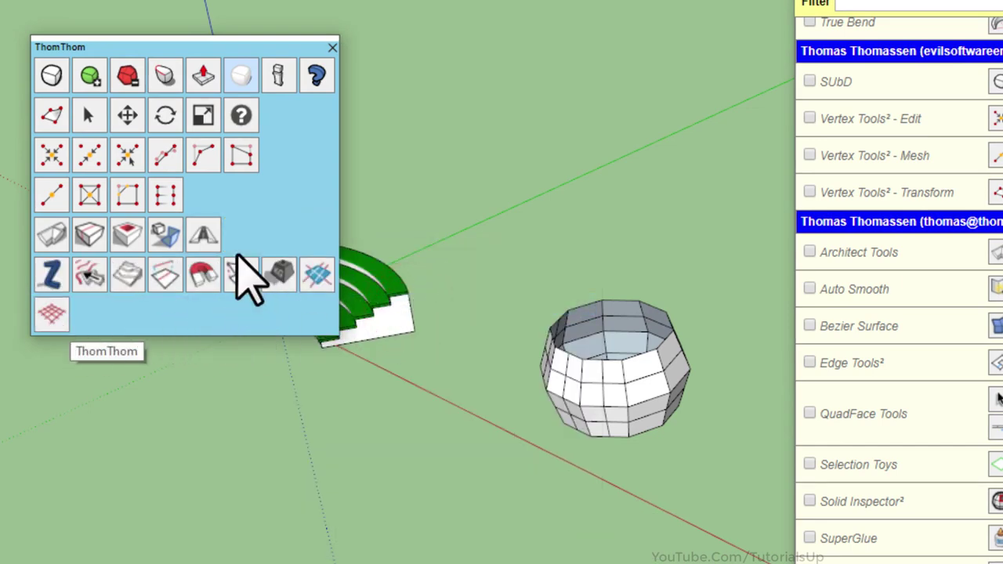
right_click(205, 240)
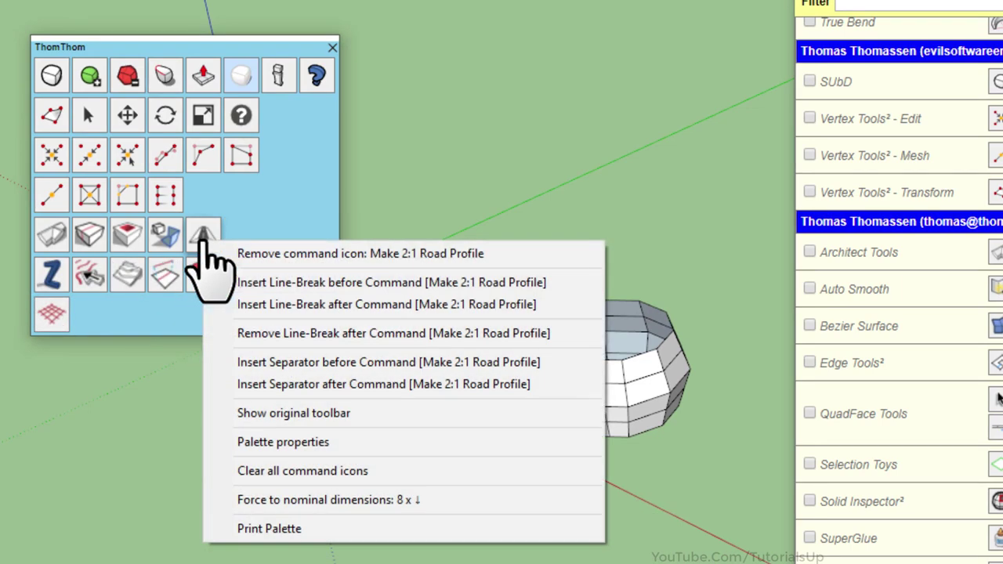
click(370, 335)
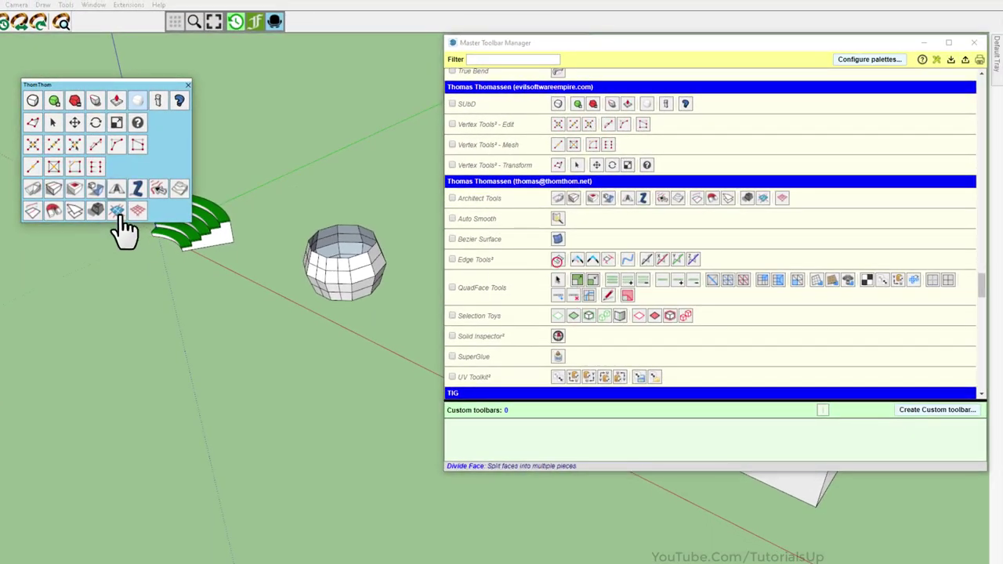
- Add Edge Tools and QuadFace Tools commands, with a line break at the Select command
drag(122, 224, 169, 216)
drag(556, 284, 35, 271)
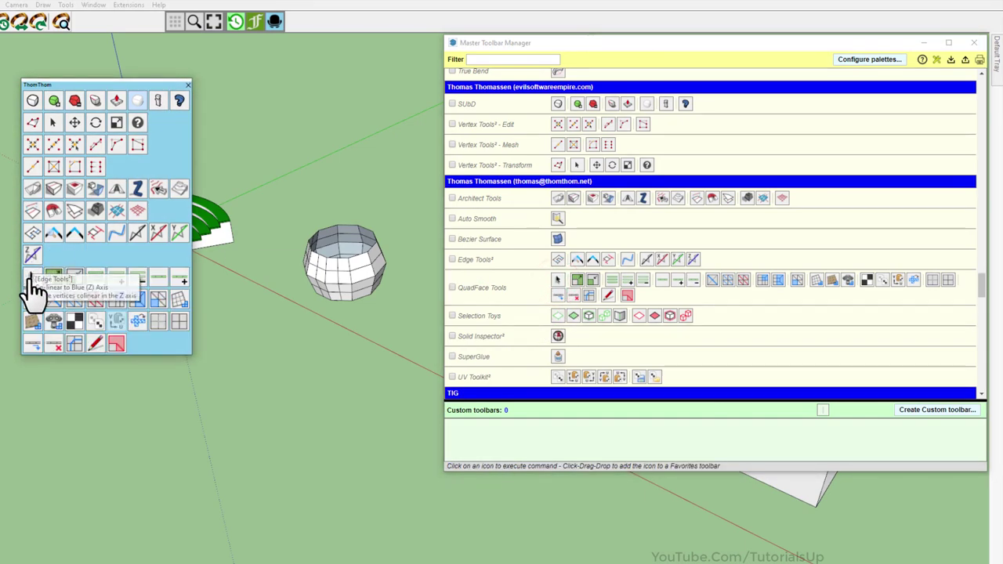
right_click(31, 276)
click(162, 330)
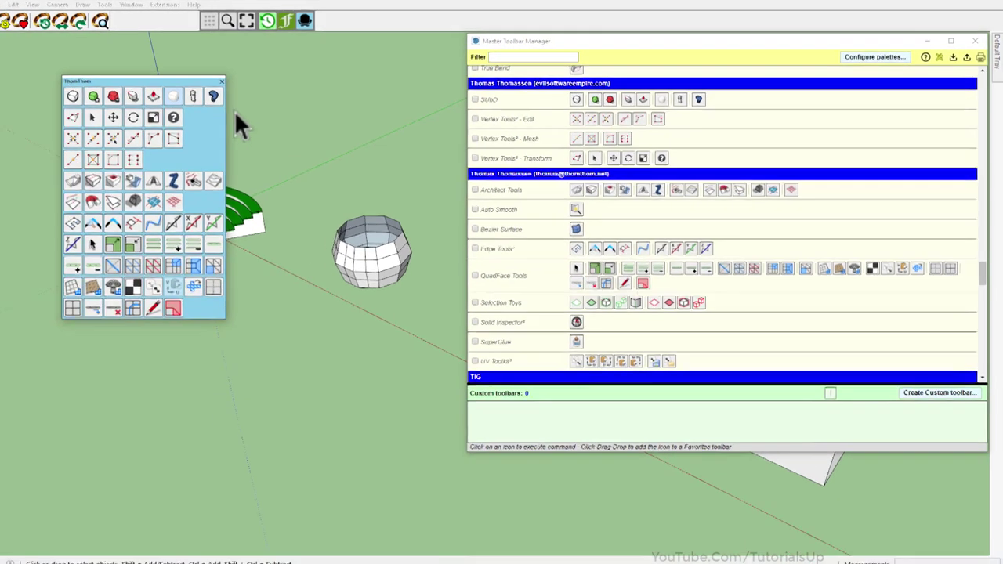
- Close the Master Toolbar Manager and reopen the ThomThom palette from its vignette
click(231, 81)
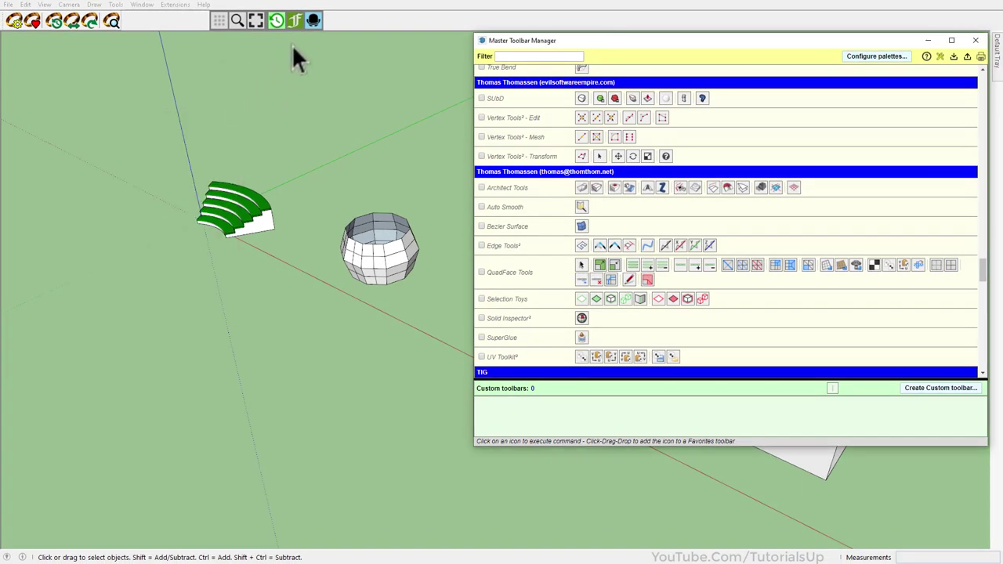
click(314, 21)
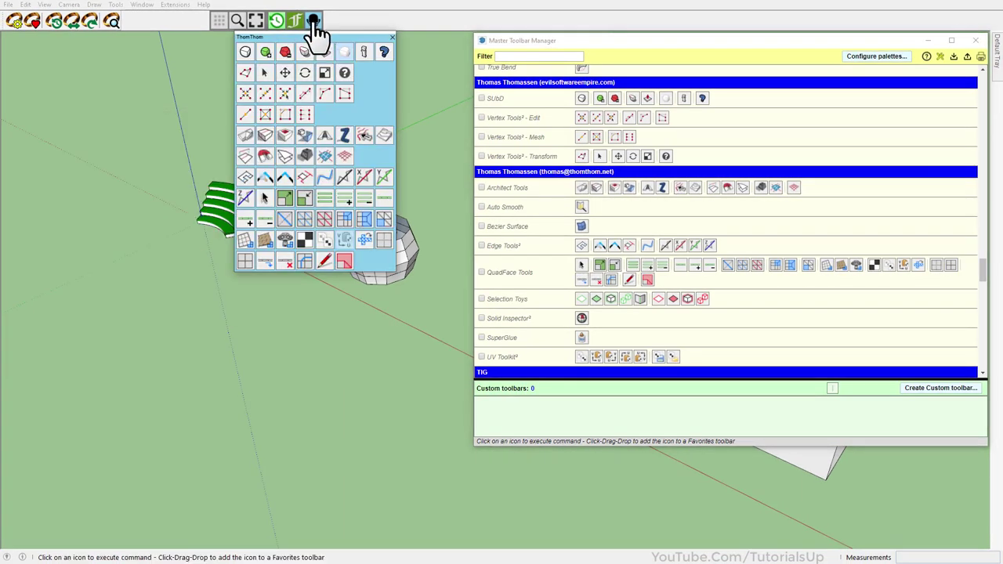
click(973, 43)
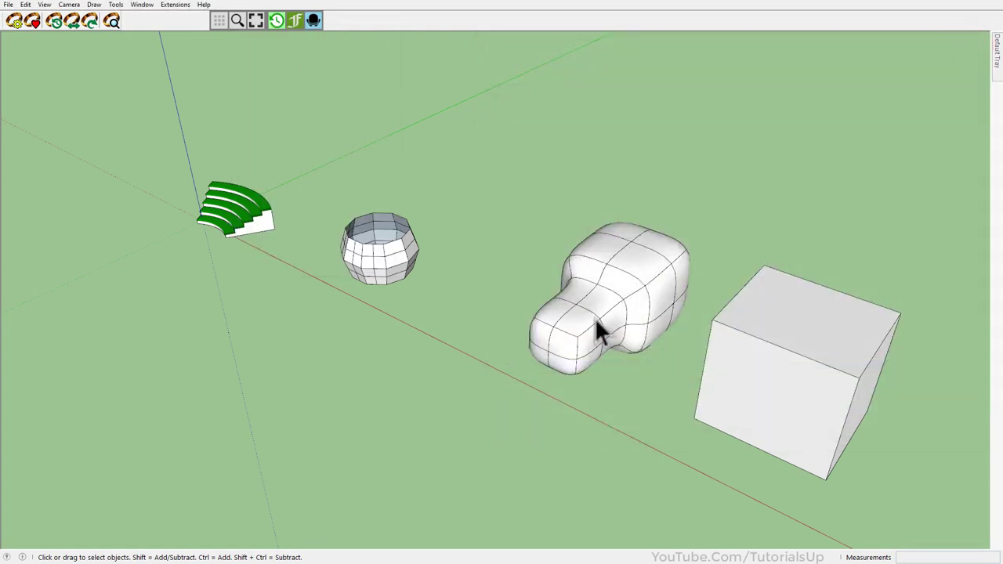
- Toggle the subdivided model back to its blocky control mesh and orbit to view it
click(598, 318)
click(314, 21)
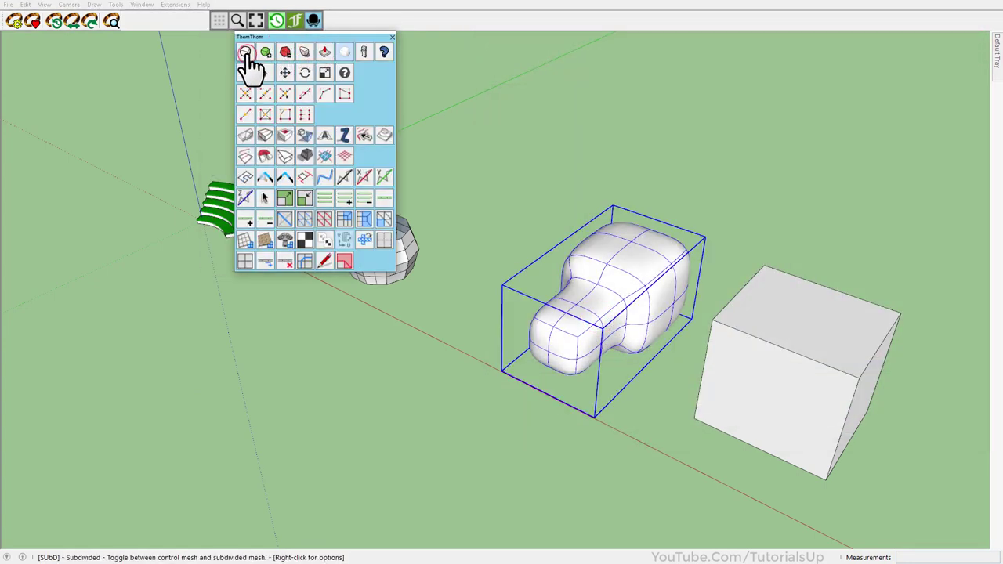
click(245, 51)
click(495, 114)
scroll(197, 219, down, 2)
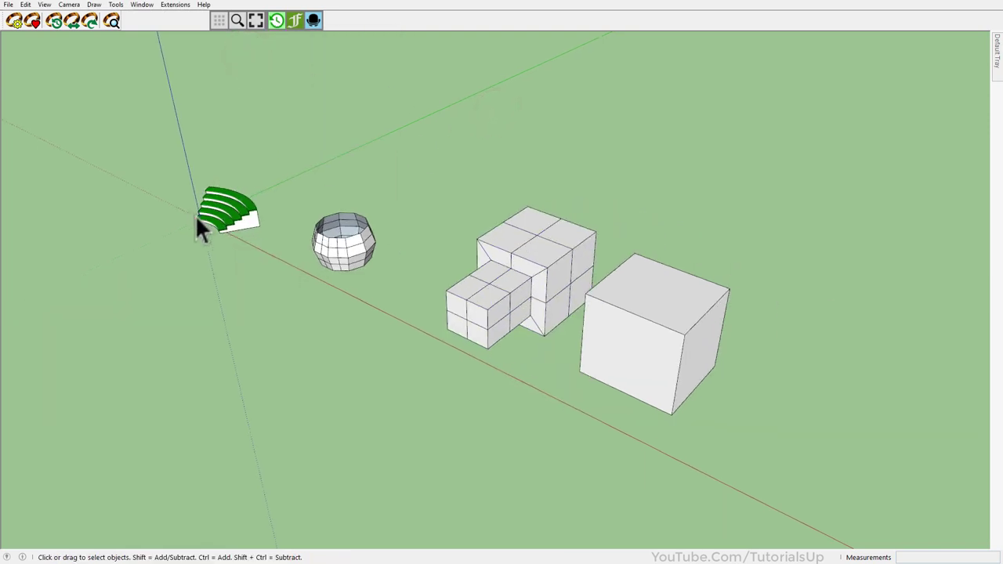
scroll(486, 337, up, 2)
middle_drag(486, 336, 341, 60)
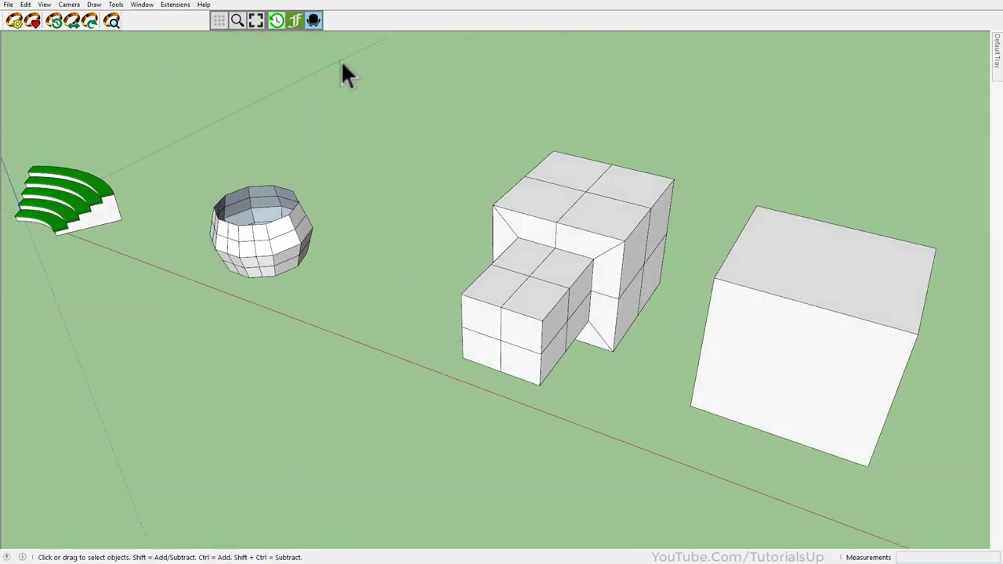
click(313, 22)
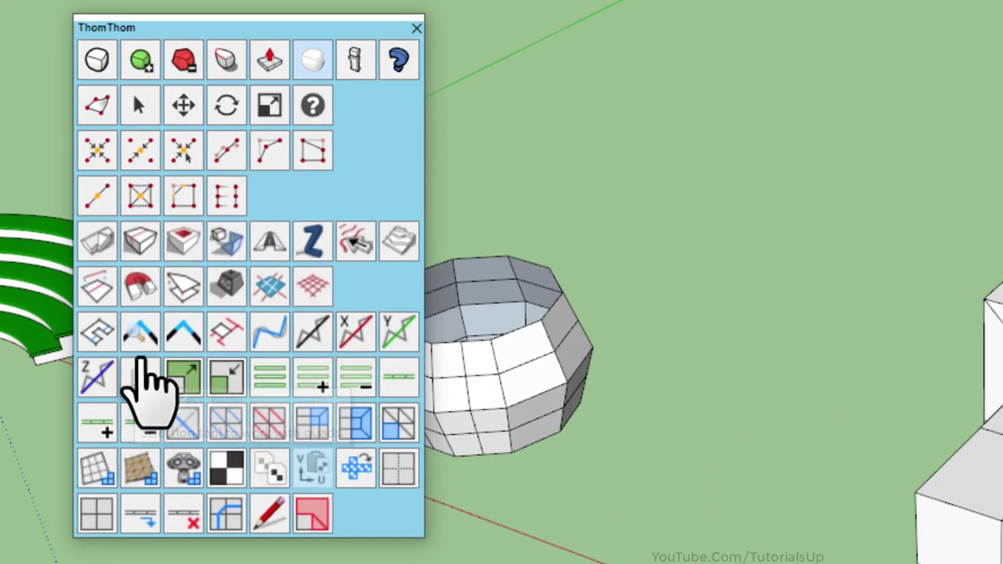
right_click(140, 384)
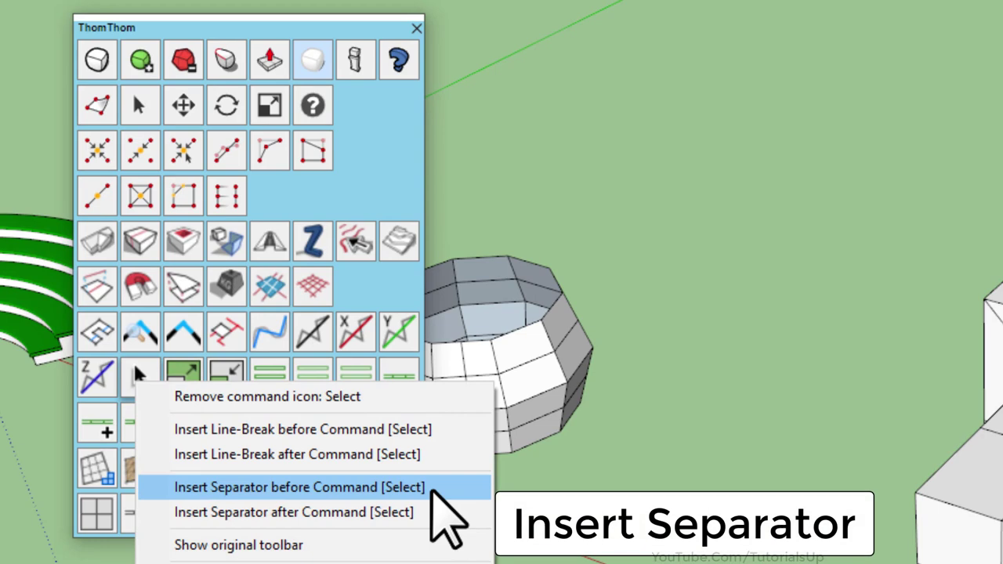
- Insert a separator before Select, then show and close Entity Info's original SUbD toolbar
click(436, 489)
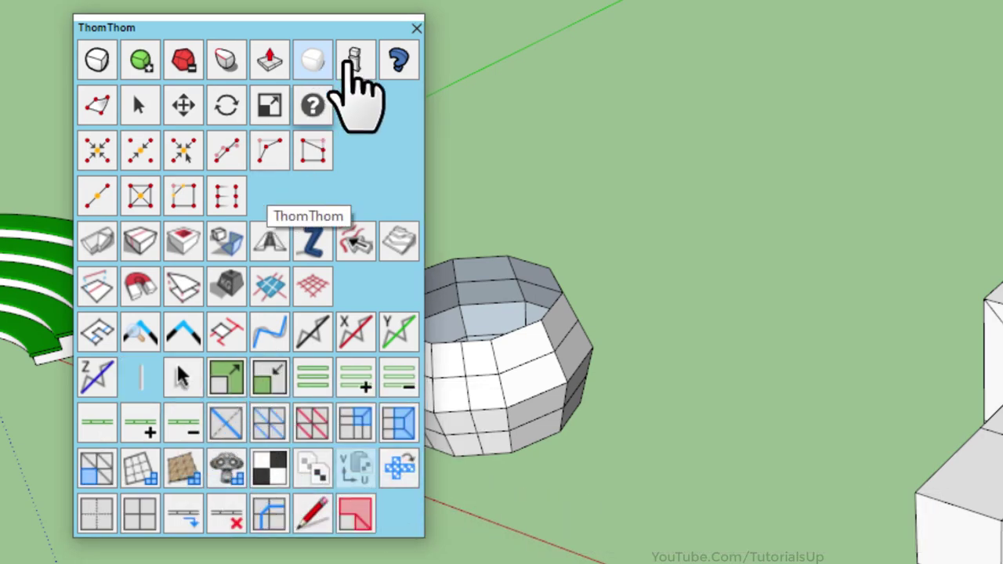
right_click(350, 65)
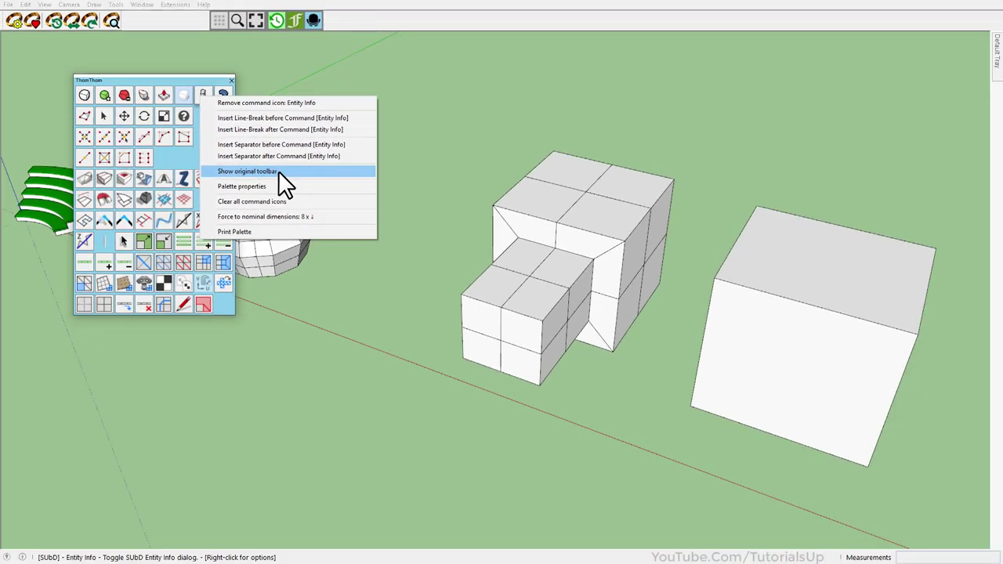
click(292, 171)
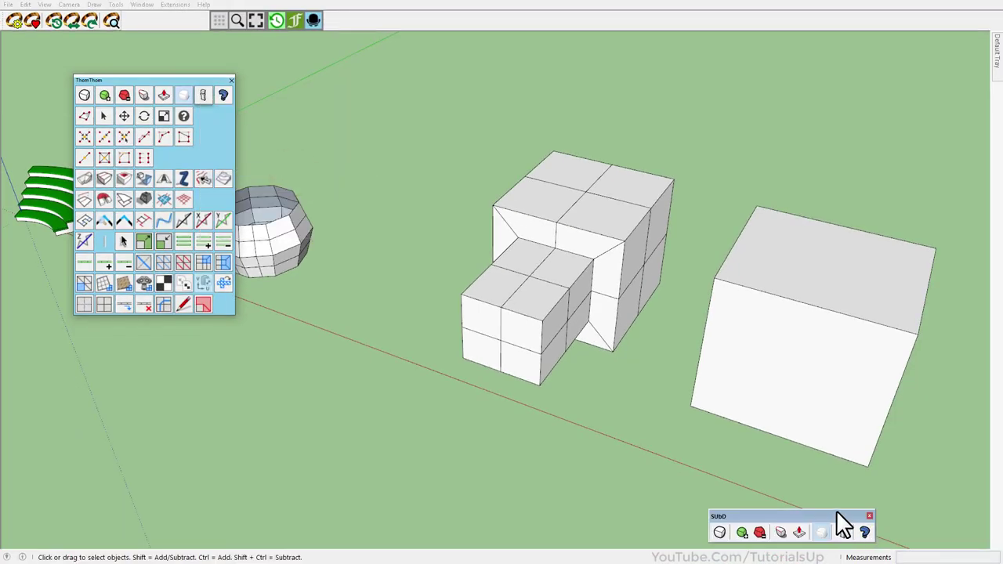
drag(640, 319, 421, 94)
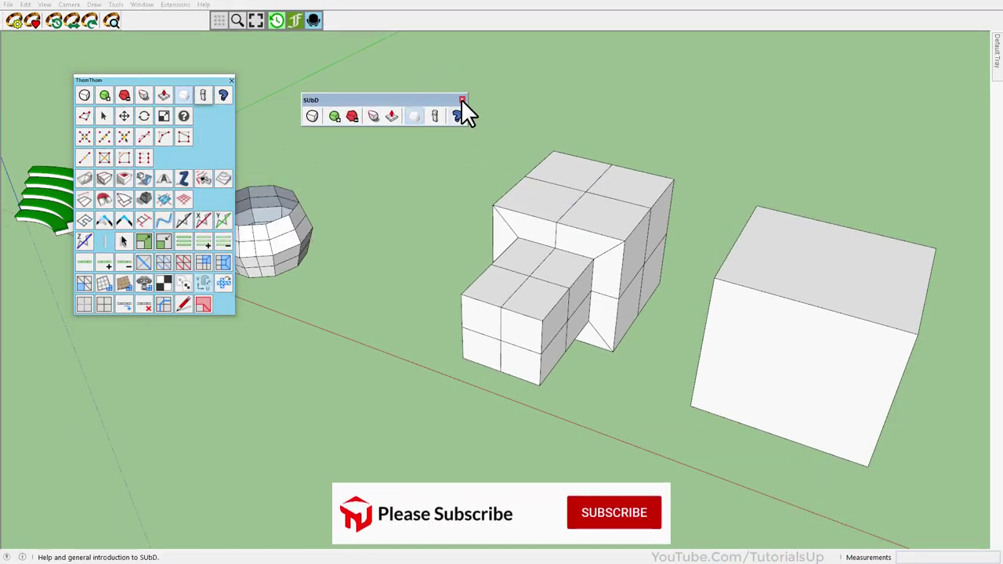
click(462, 100)
- Change the ThomThom palette colour to light lavender and untick Auto-adjust in its properties
right_click(185, 116)
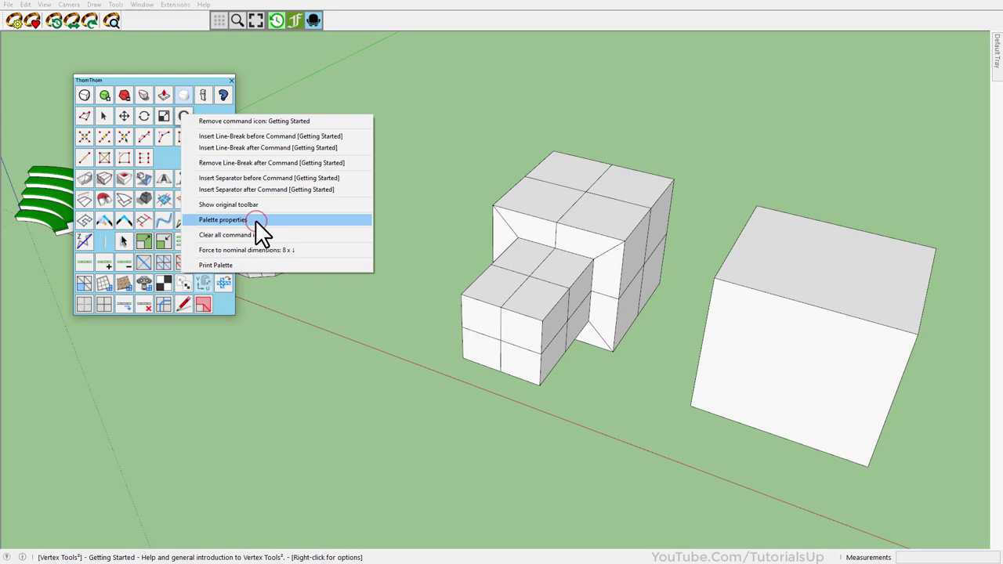
click(256, 220)
drag(308, 119, 341, 118)
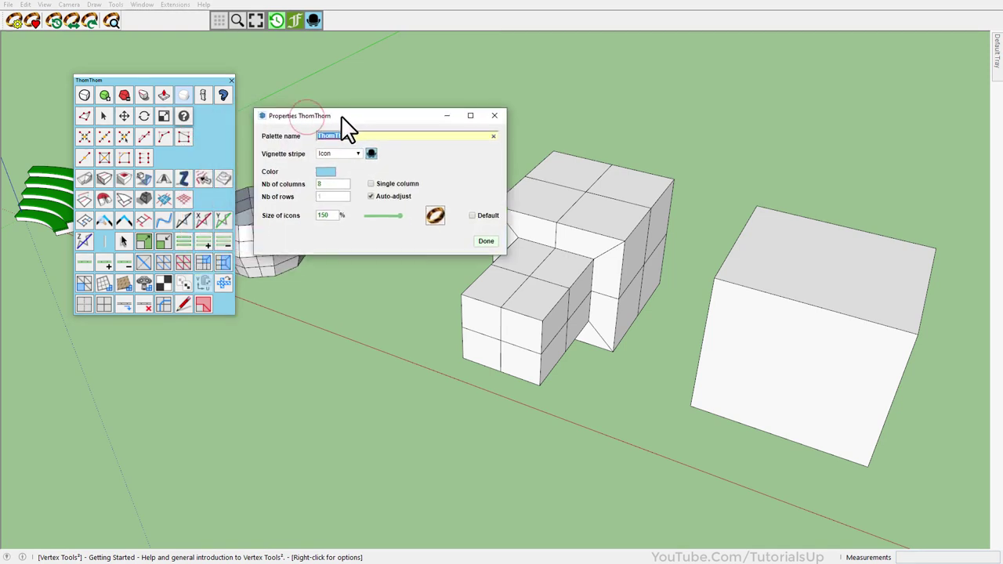
click(326, 173)
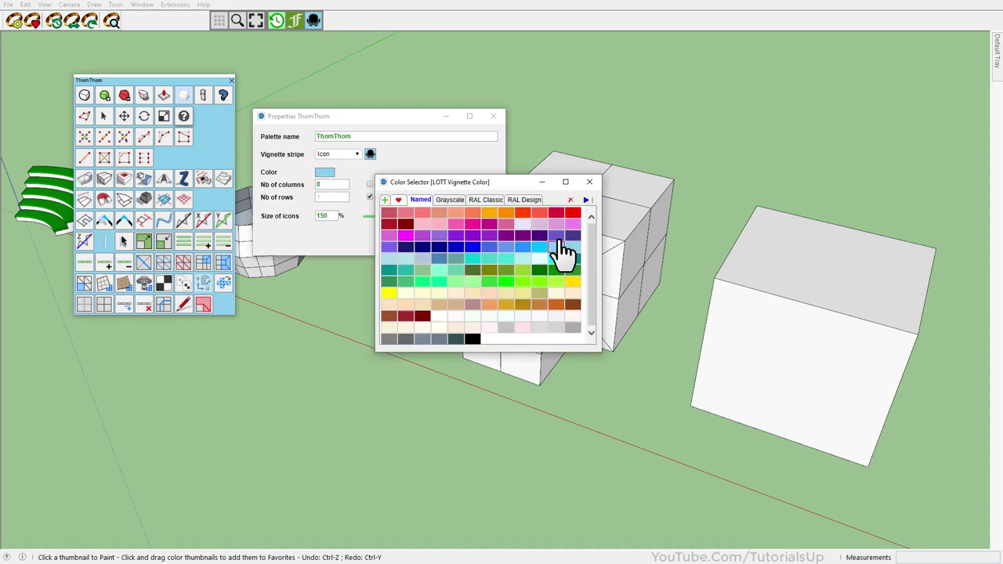
click(523, 225)
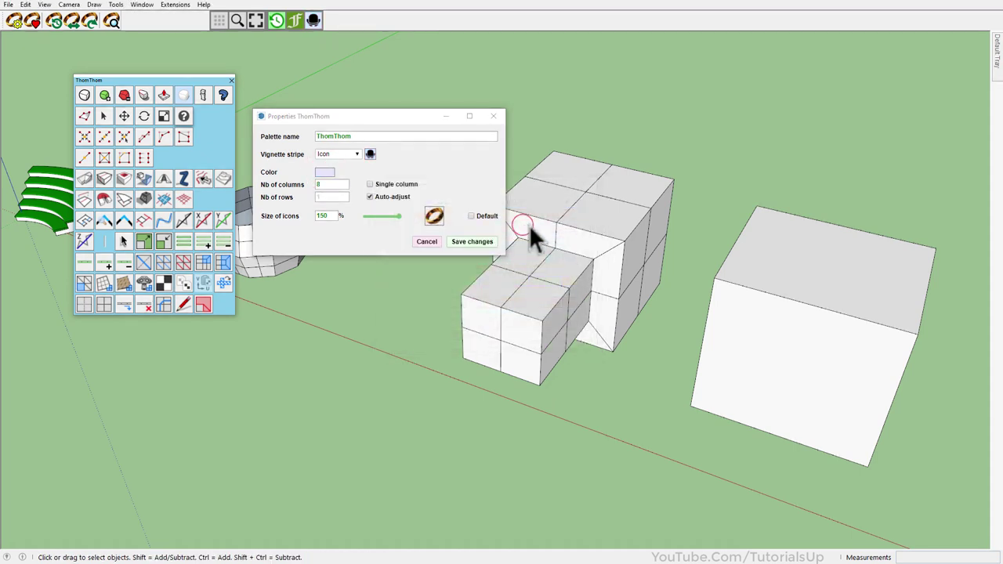
click(371, 198)
- Save the ThomThom palette properties and shrink the palette to a single row
click(458, 236)
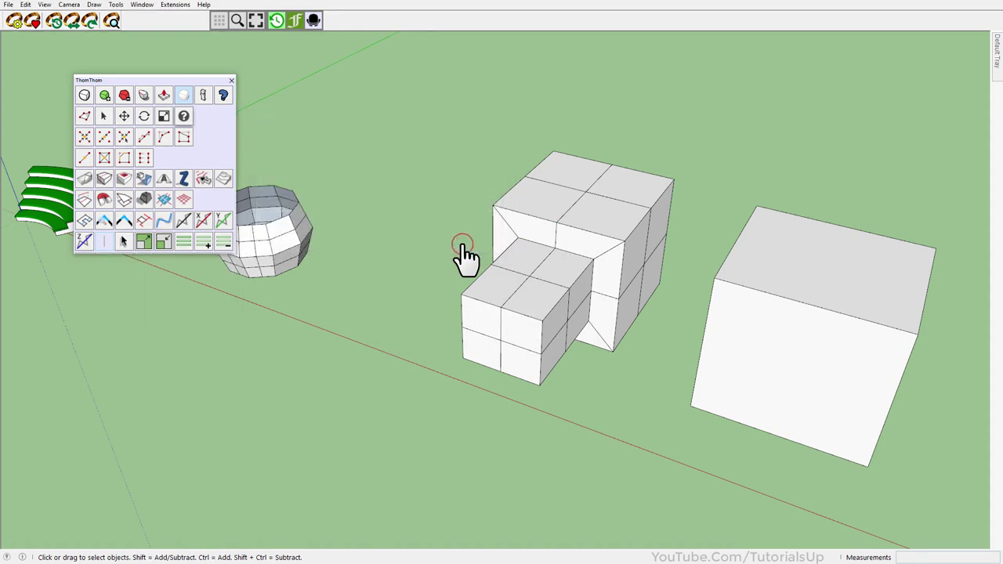
drag(191, 257, 193, 107)
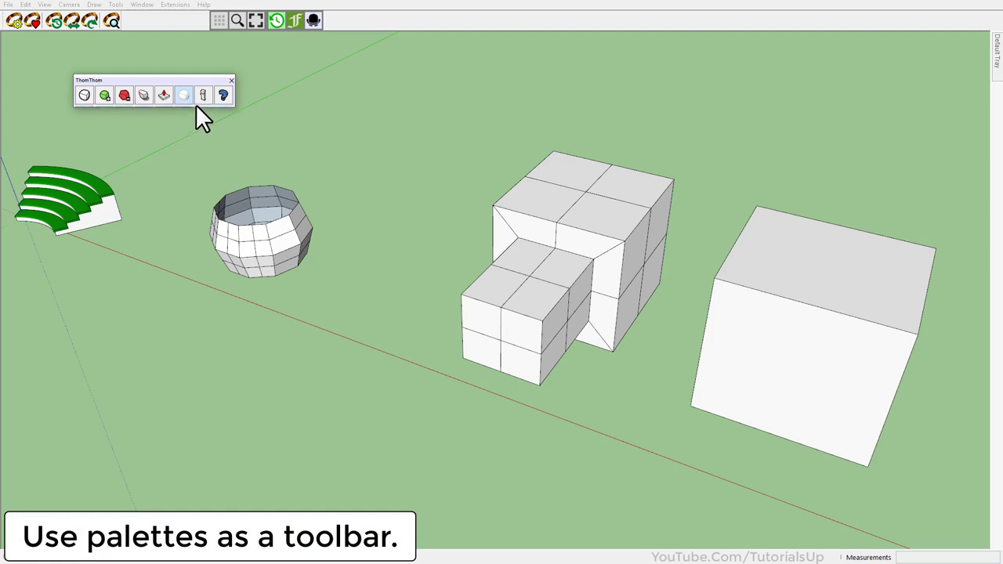
click(150, 82)
- Move the ThomThom palette beside the toolbar and scroll over it to cycle its tool sets
drag(96, 80, 351, 24)
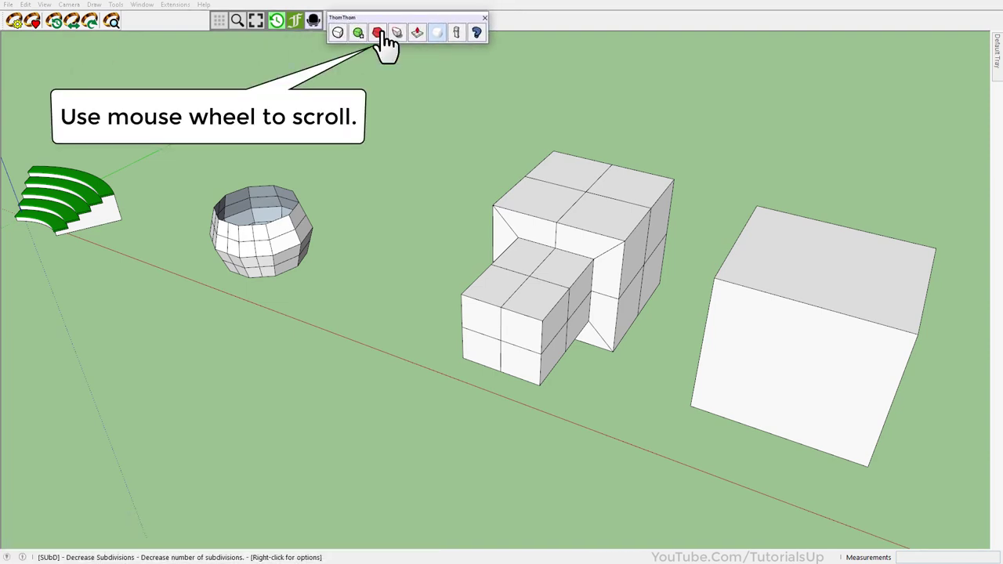
scroll(386, 45, down, 1)
scroll(387, 46, down, 1)
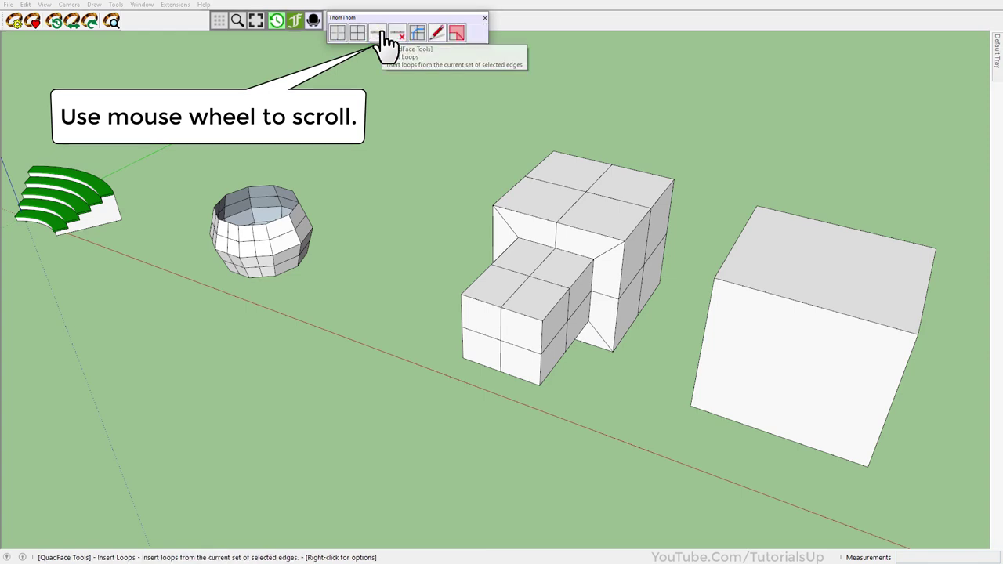
scroll(386, 46, down, 1)
scroll(386, 45, down, 1)
scroll(386, 46, down, 1)
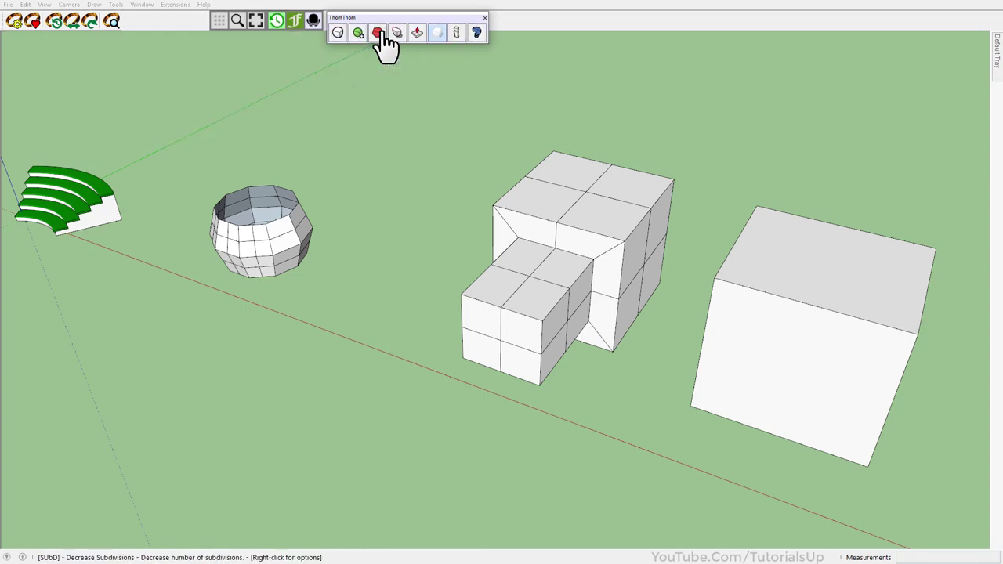
scroll(387, 45, down, 1)
scroll(387, 45, down, 1)
scroll(387, 45, down, 1)
scroll(387, 45, down, 1)
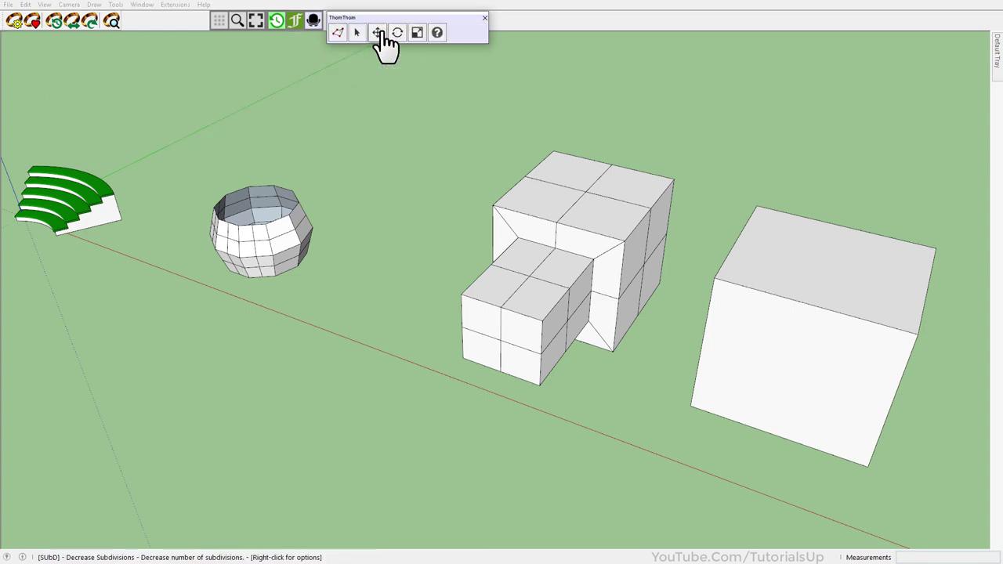
- Close the ThomThom palette and bring up the Master Toolbar Manager from the LordOfTheToolbars menu
click(485, 17)
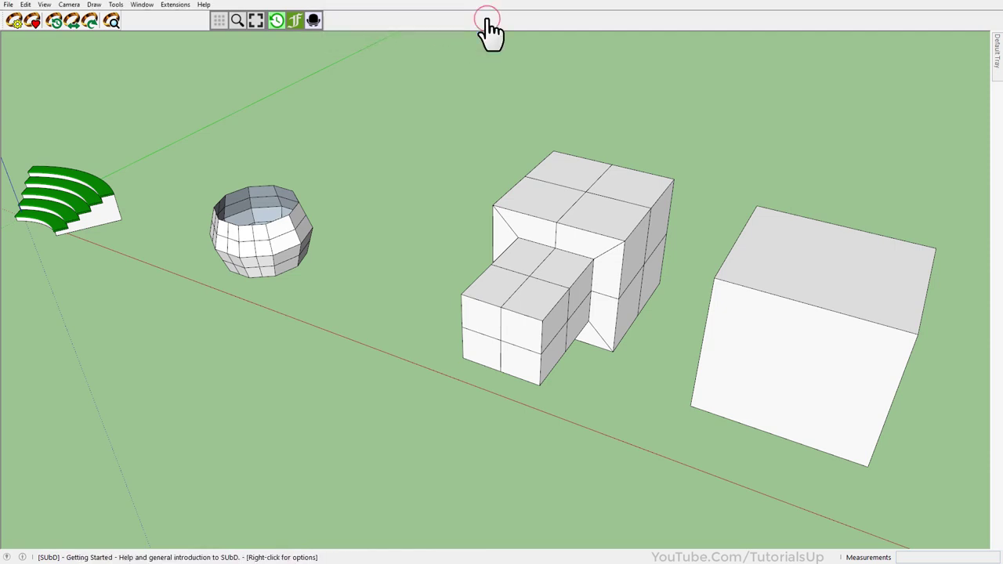
click(319, 26)
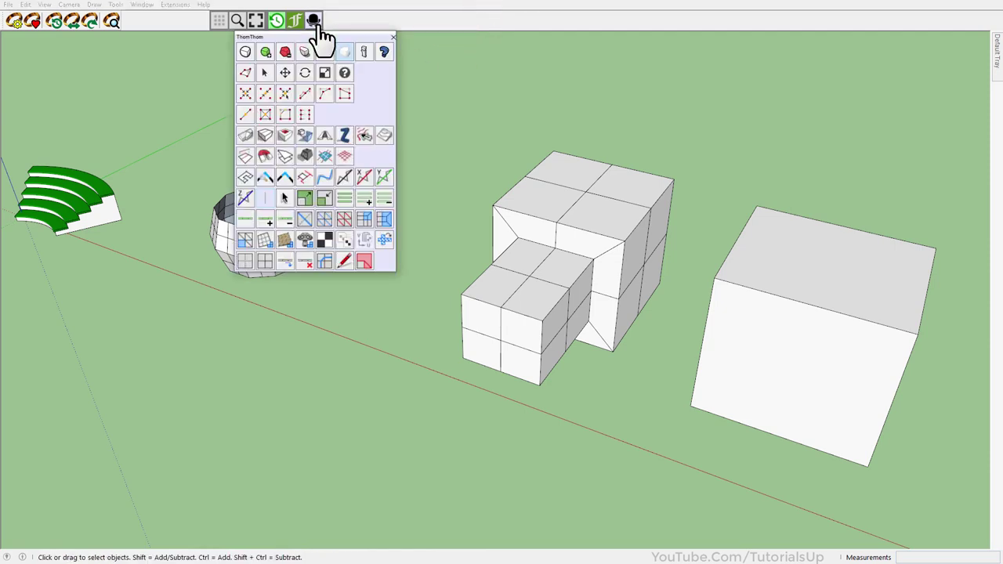
click(219, 26)
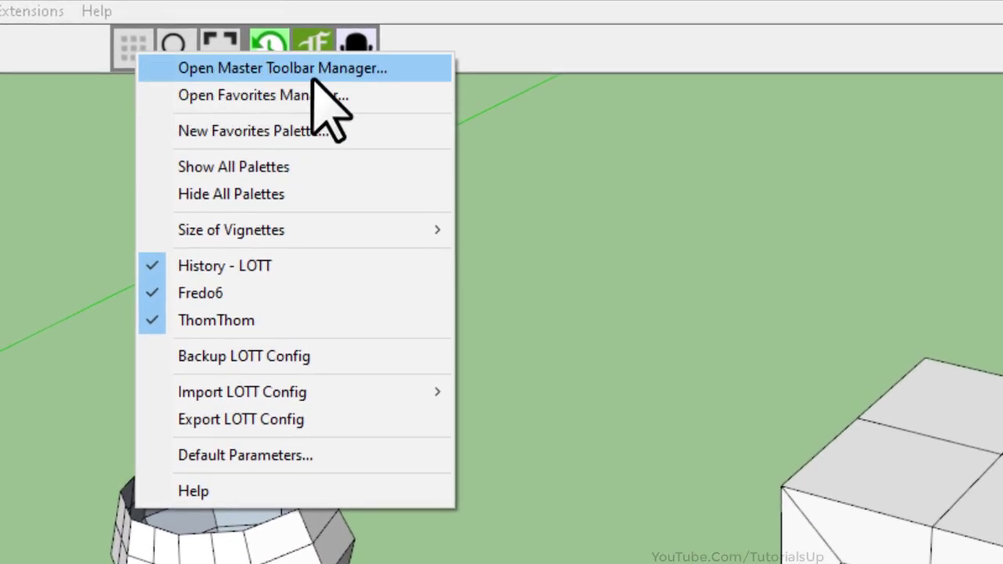
click(314, 79)
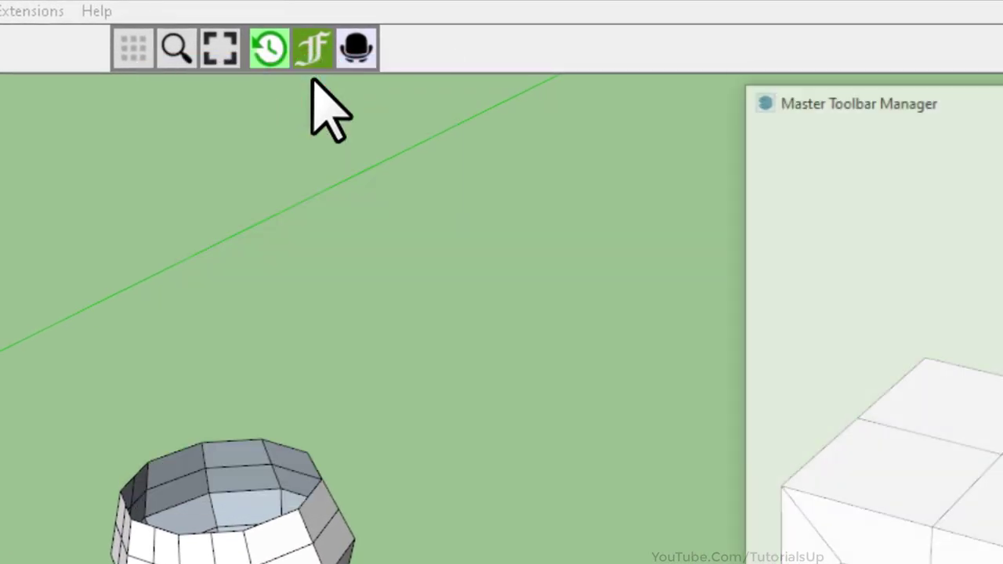
click(133, 49)
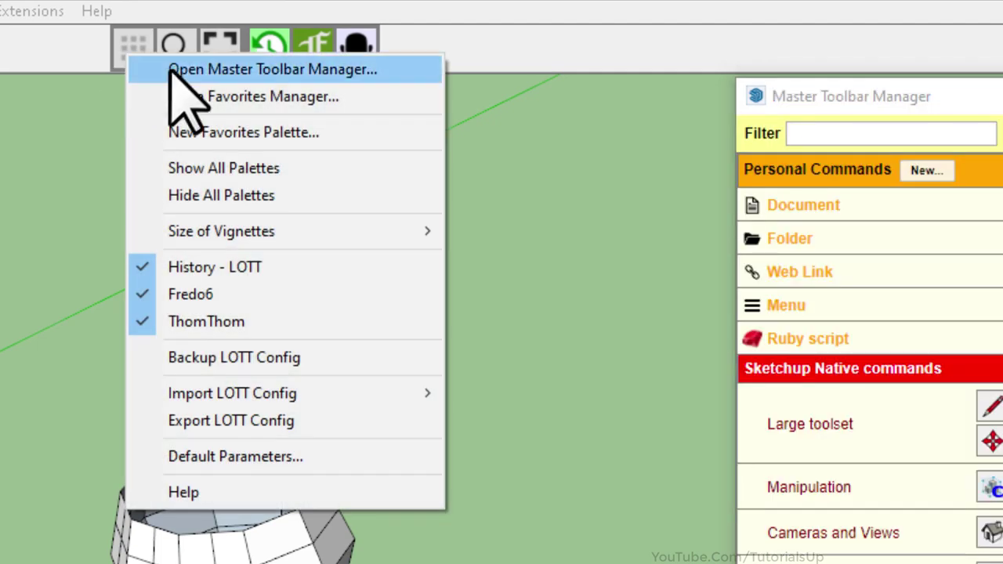
- Define a new favorites palette named Curic, with a Curic abbreviation stripe and pink colour
click(352, 134)
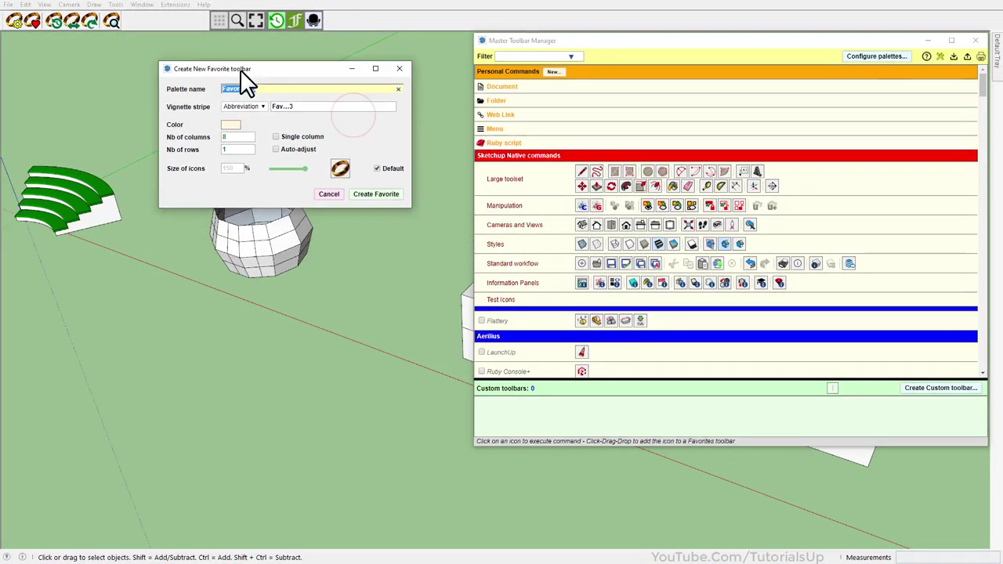
drag(241, 71, 190, 152)
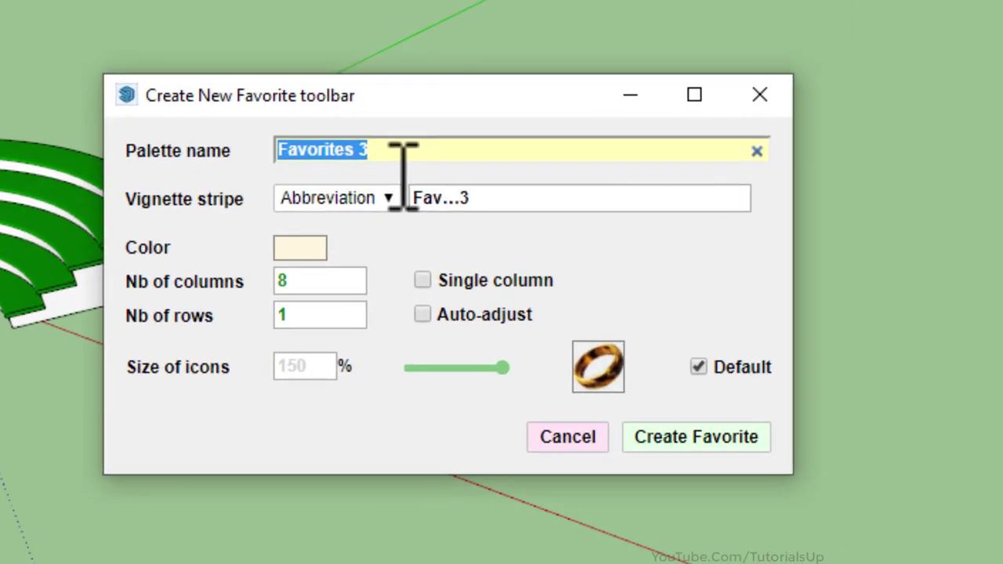
click(408, 157)
text(Curic)
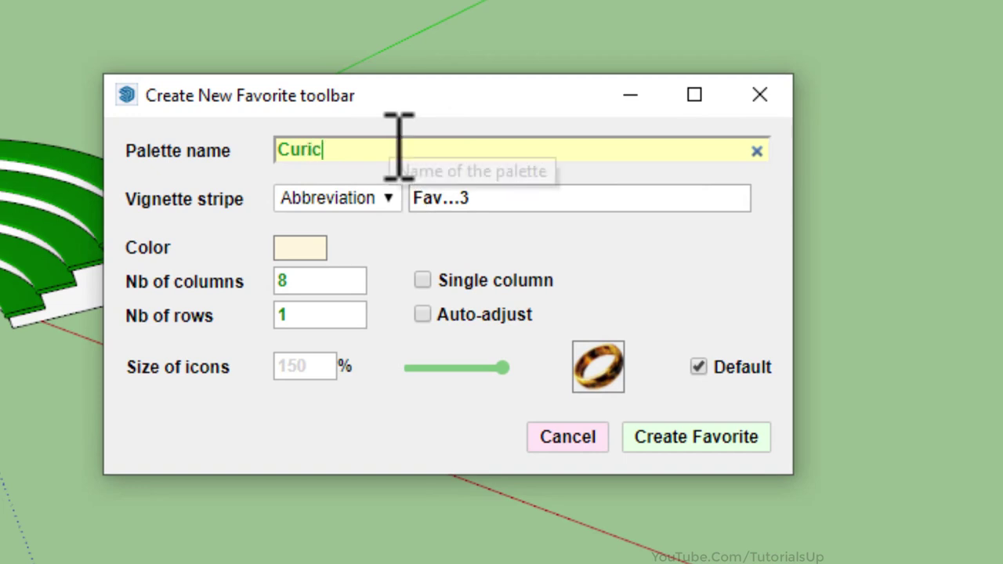
click(387, 197)
click(384, 198)
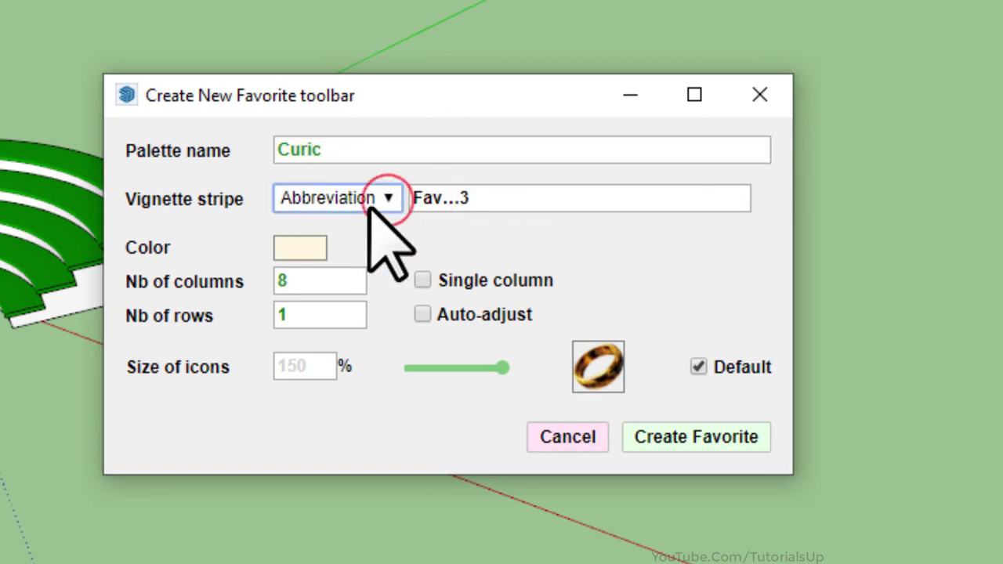
click(499, 198)
text(Curic)
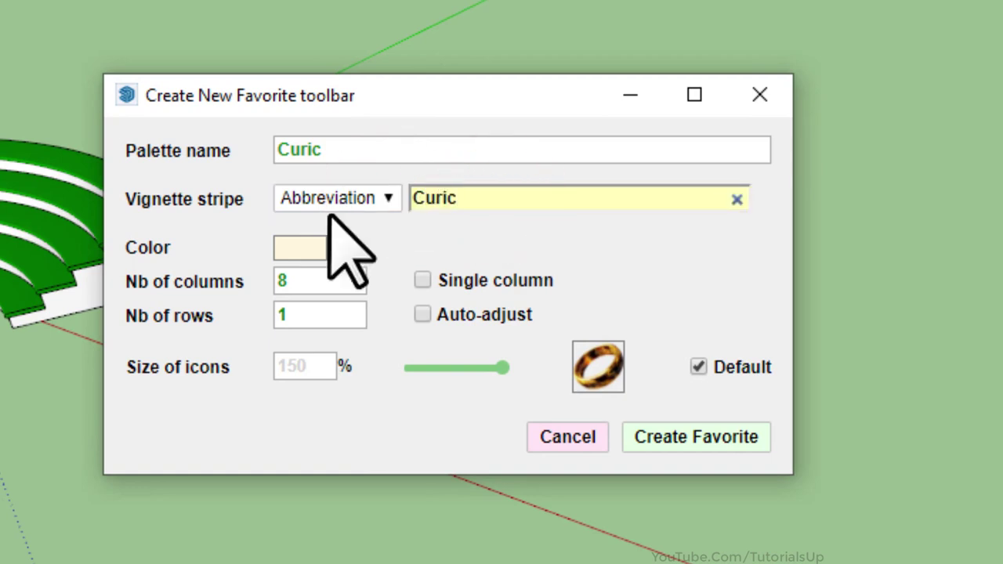
click(309, 249)
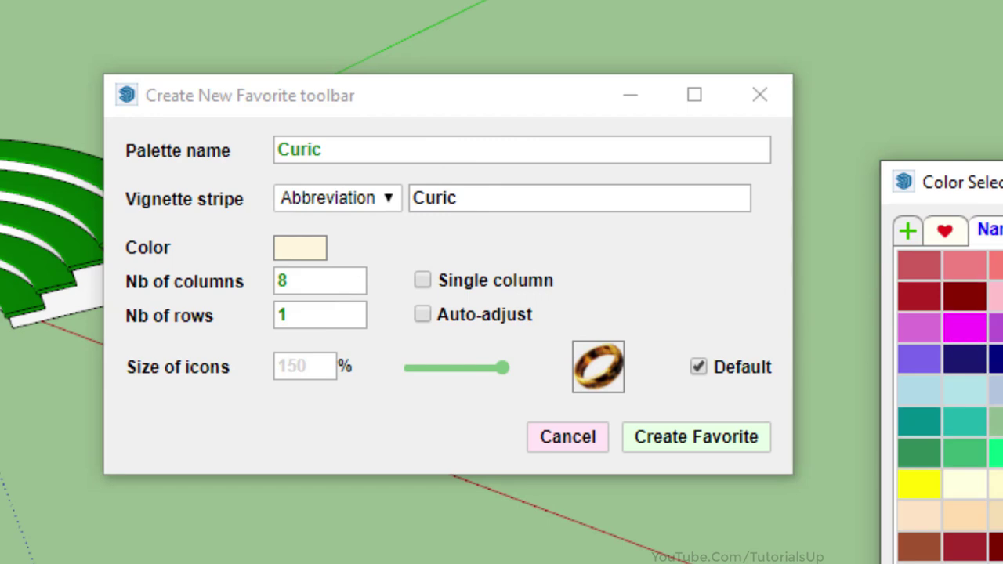
click(970, 290)
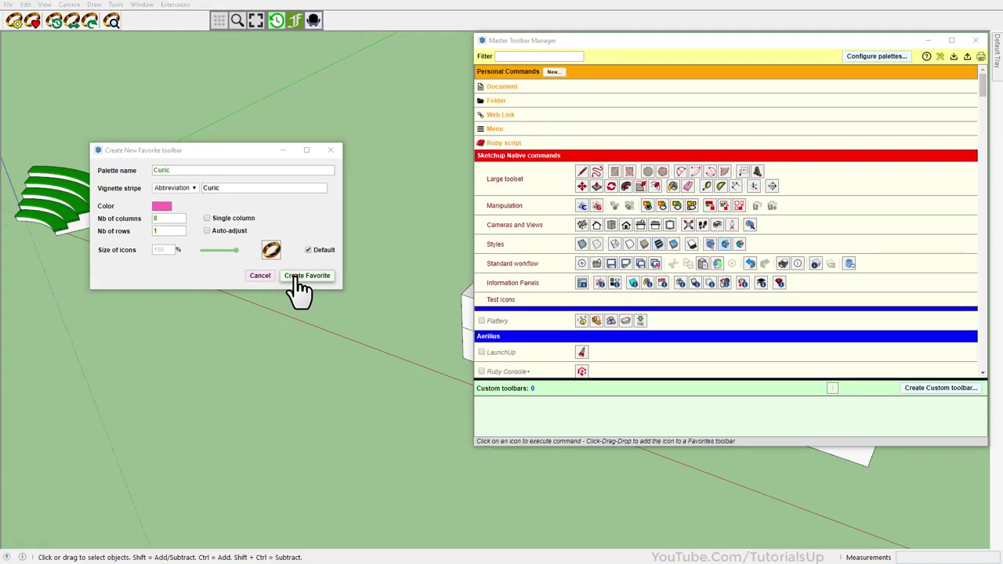
- Create the Curic favorites palette and place it at the upper left
click(297, 278)
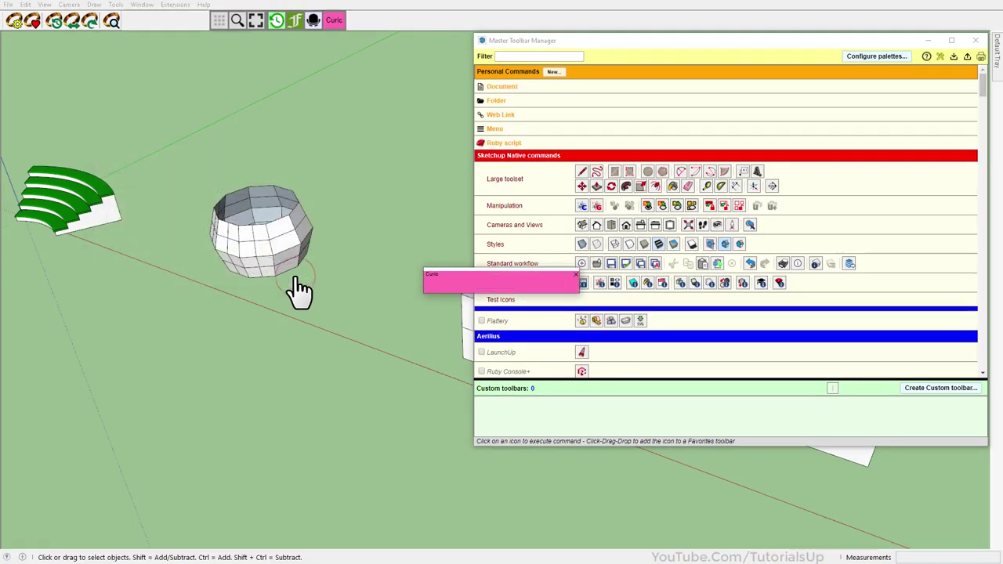
click(582, 273)
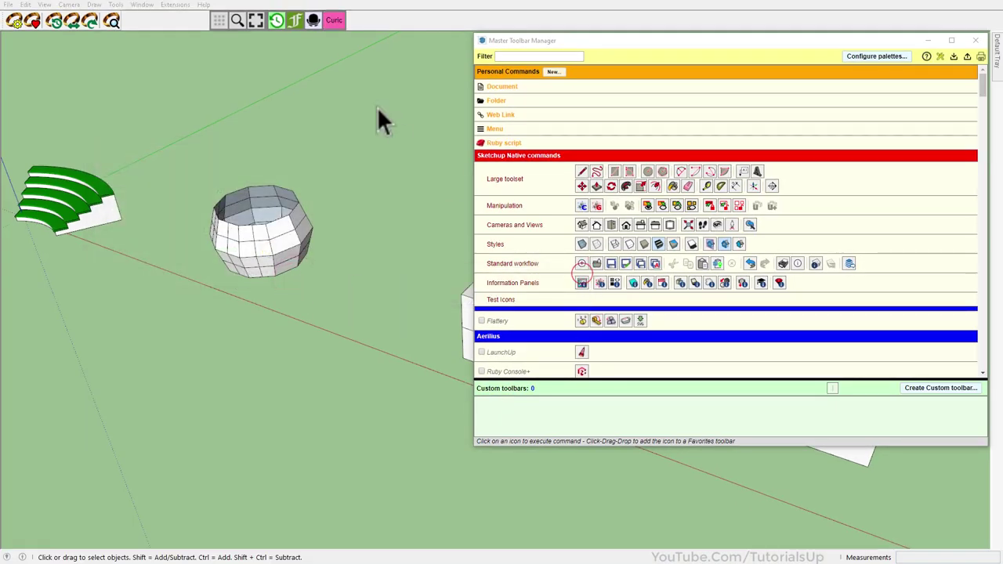
click(334, 21)
drag(264, 36, 55, 74)
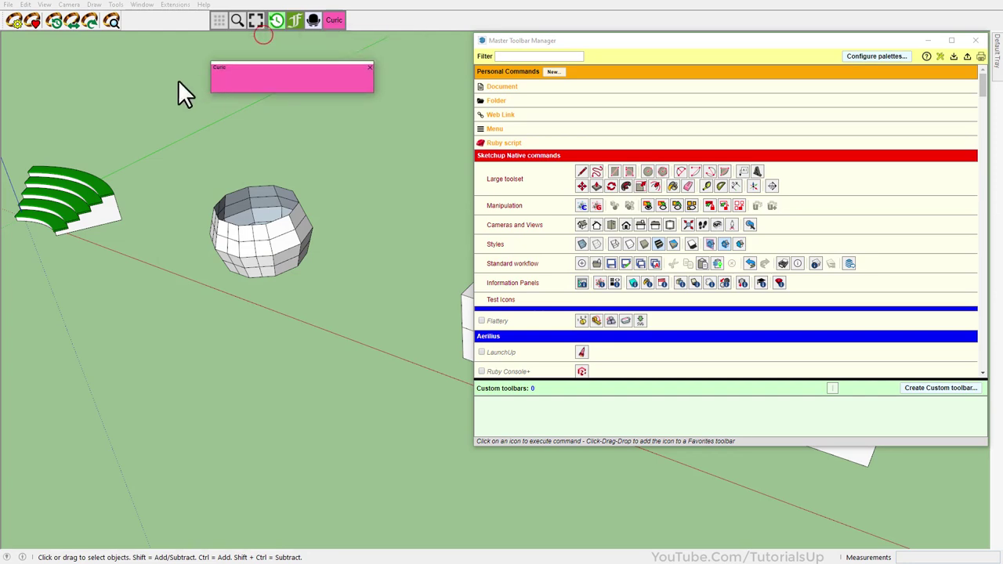
- Add the Curic DIO 2, Align View, Hidden and Stretch tool sets to the Curic palette
scroll(636, 248, down, 10)
scroll(636, 249, down, 10)
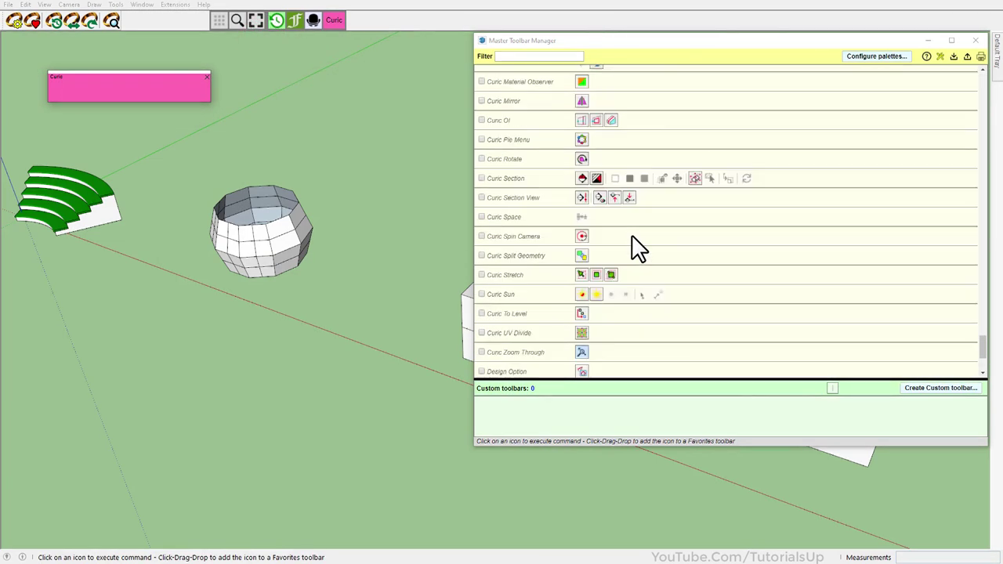
scroll(638, 246, up, 4)
shift+drag(582, 230, 78, 92)
shift+drag(582, 172, 143, 104)
scroll(905, 292, down, 3)
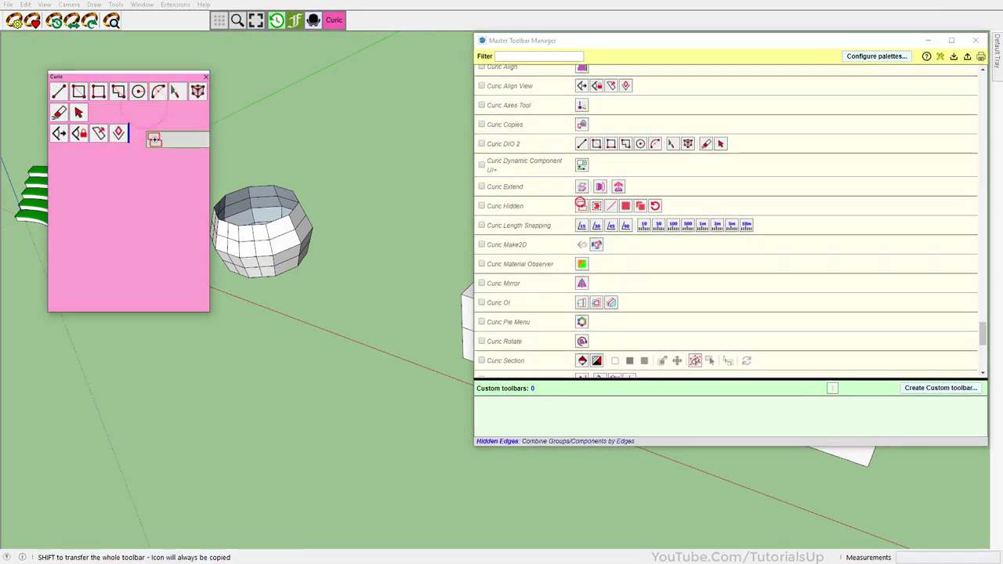
shift+drag(581, 201, 59, 153)
scroll(580, 290, down, 3)
shift+drag(580, 287, 58, 174)
- Add the Artisan and Skimp tools to the m.s.s palette and close it
scroll(629, 305, down, 3)
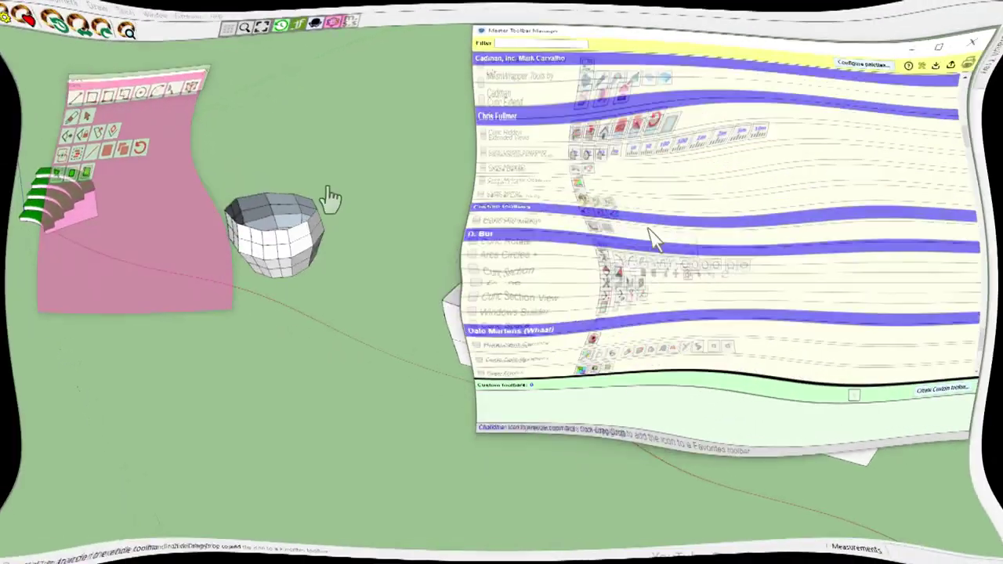
scroll(699, 261, down, 10)
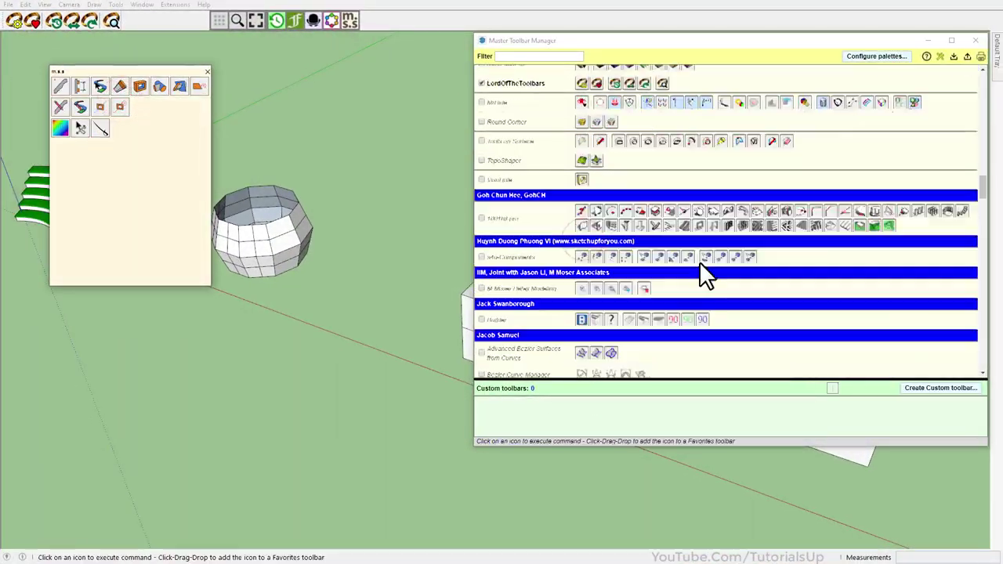
scroll(699, 261, down, 5)
shift+drag(581, 177, 161, 168)
shift+drag(581, 197, 148, 240)
click(207, 71)
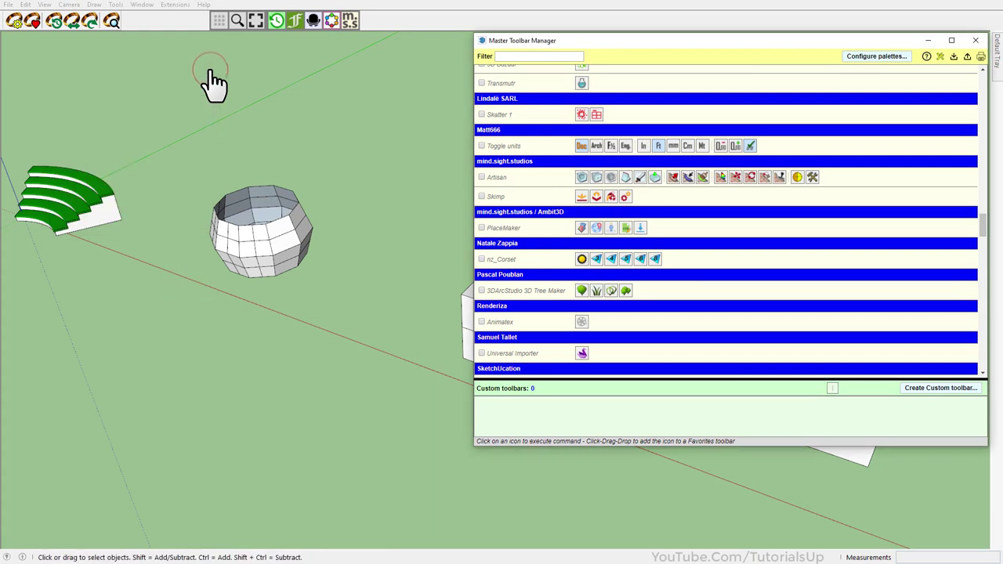
- Preview the Fredo6, ThomThom, Curic and m.s.s palettes, then close the Master Toolbar Manager
click(291, 27)
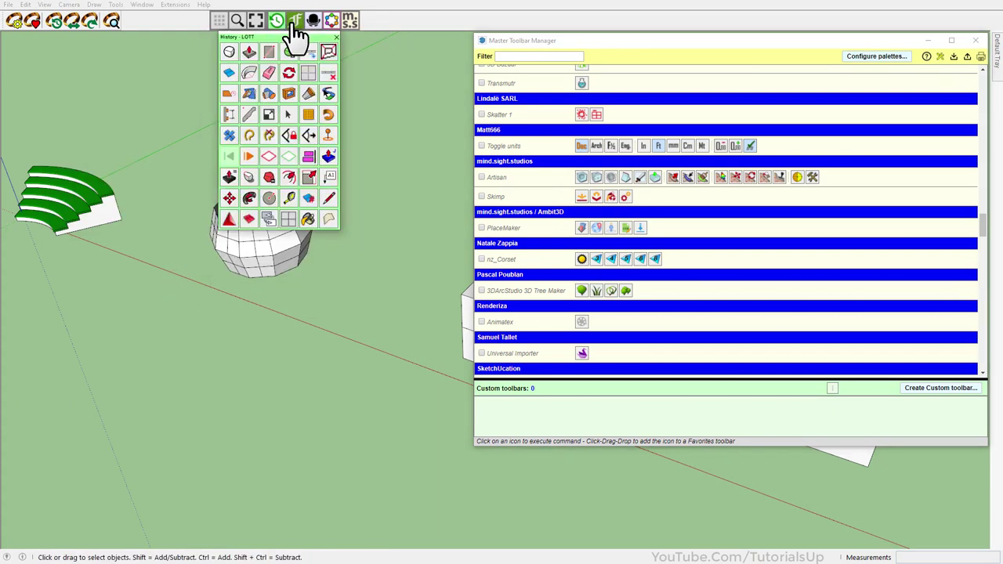
click(314, 22)
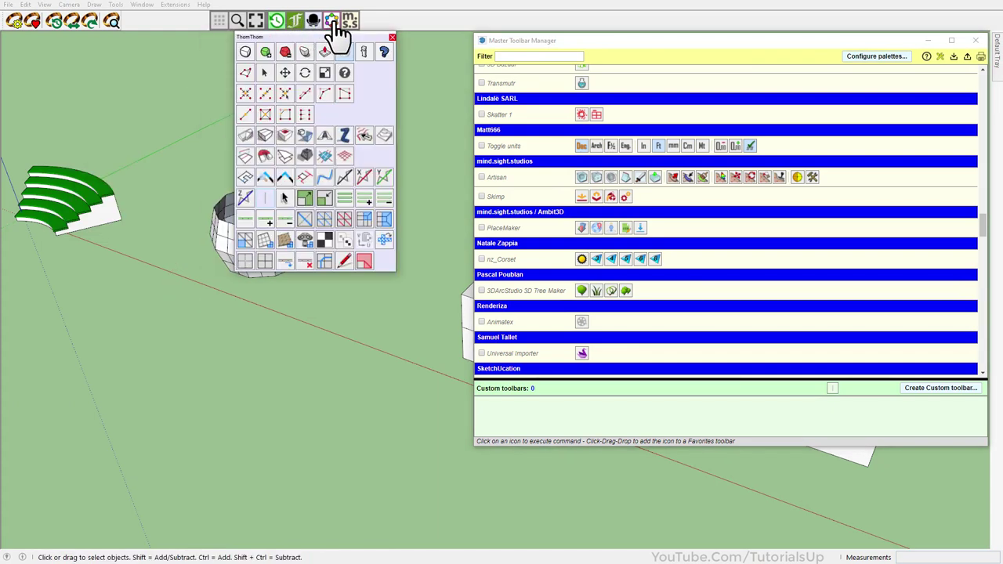
click(332, 22)
click(352, 28)
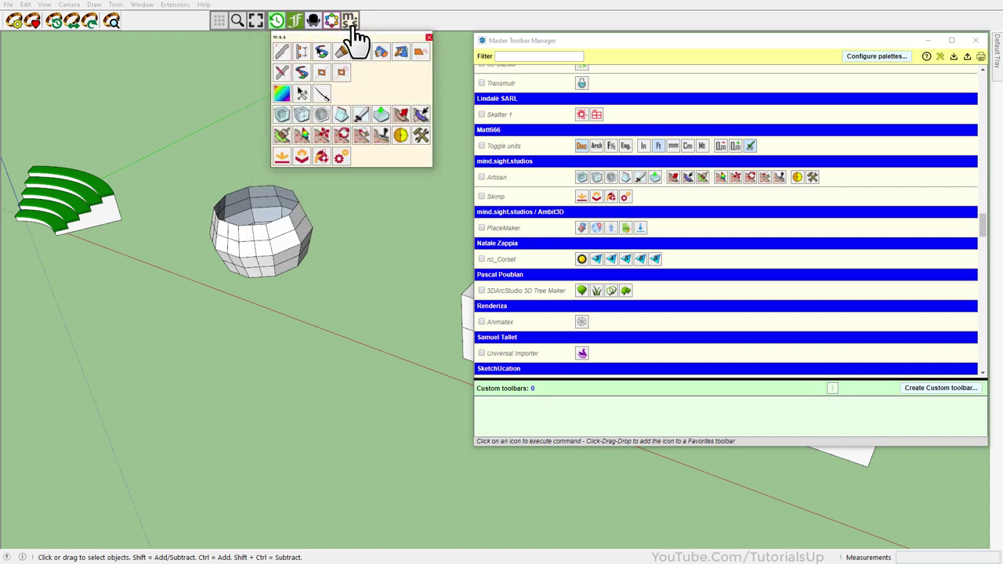
click(976, 40)
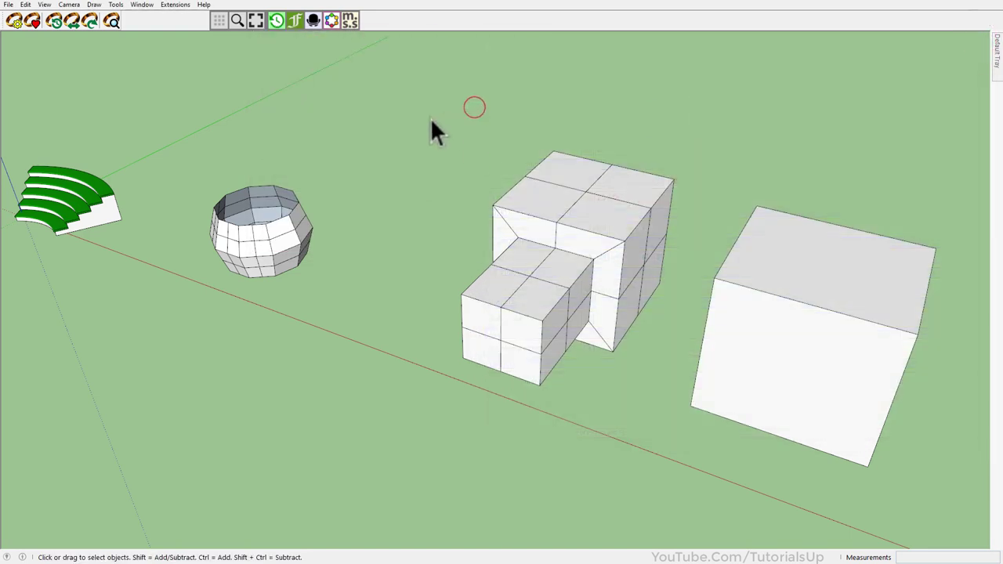
- In Preferences > Shortcuts, assign I to the Cycle through Palettes command
click(142, 6)
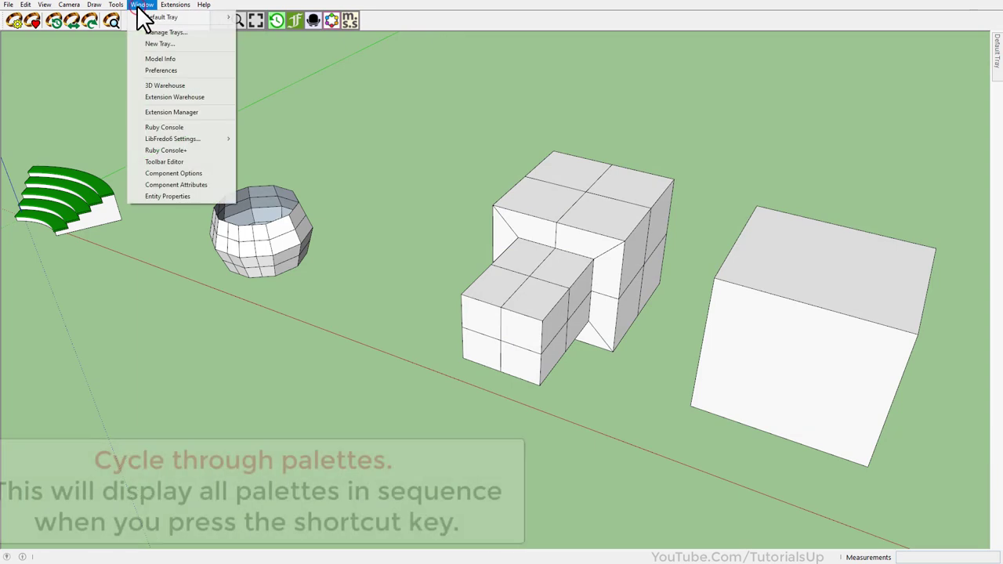
click(186, 69)
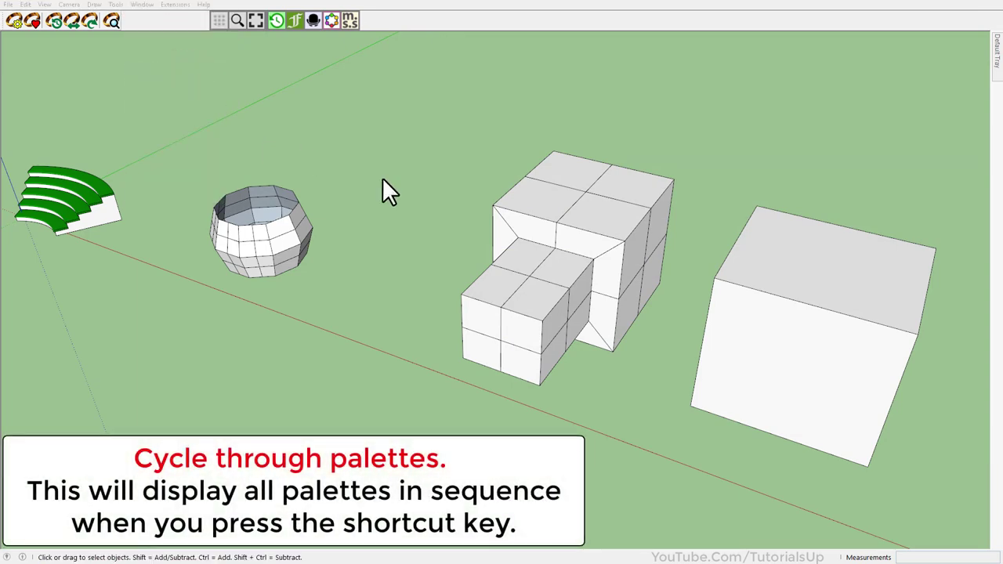
click(633, 68)
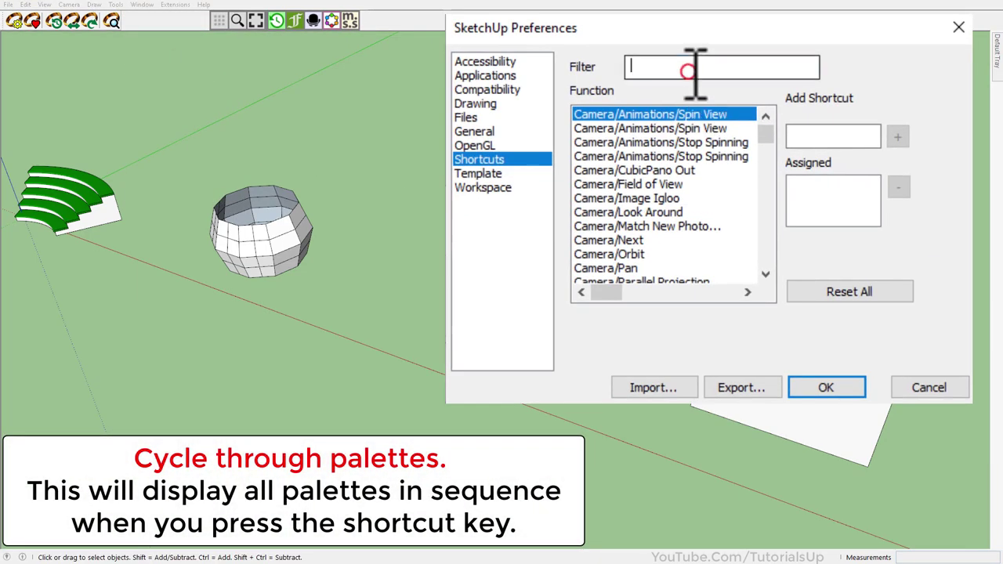
text(cy)
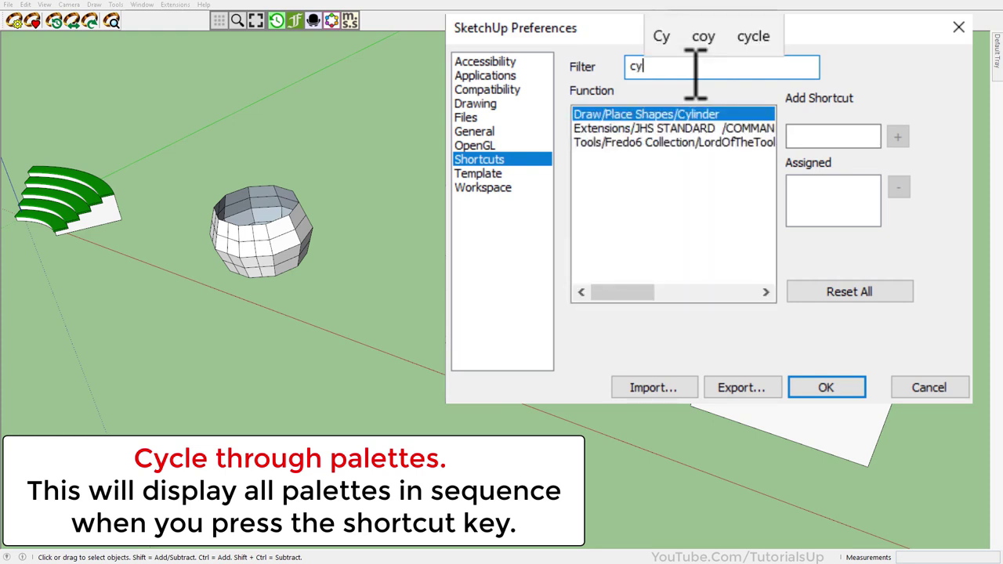
click(683, 143)
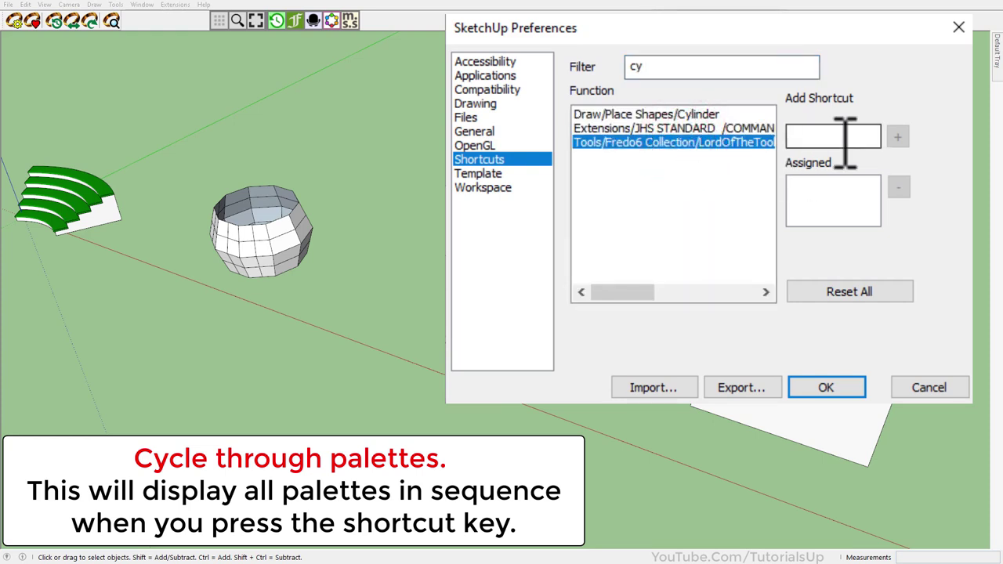
drag(639, 292, 698, 267)
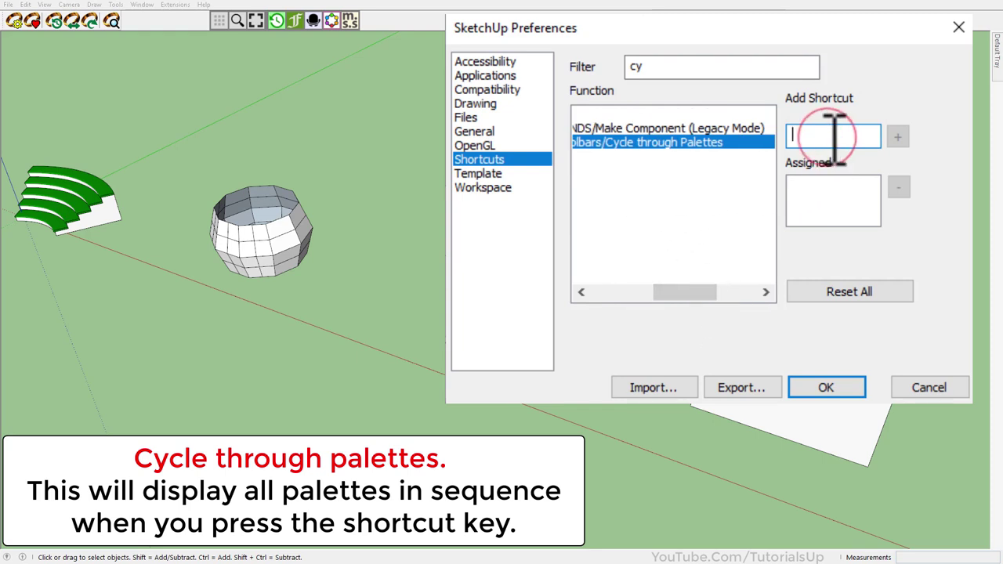
key(i)
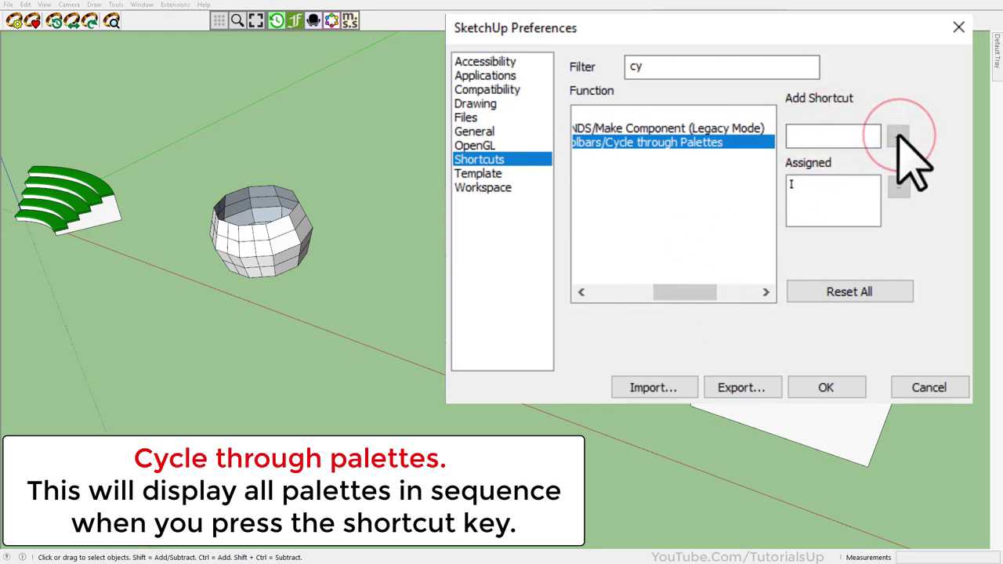
click(848, 185)
click(808, 267)
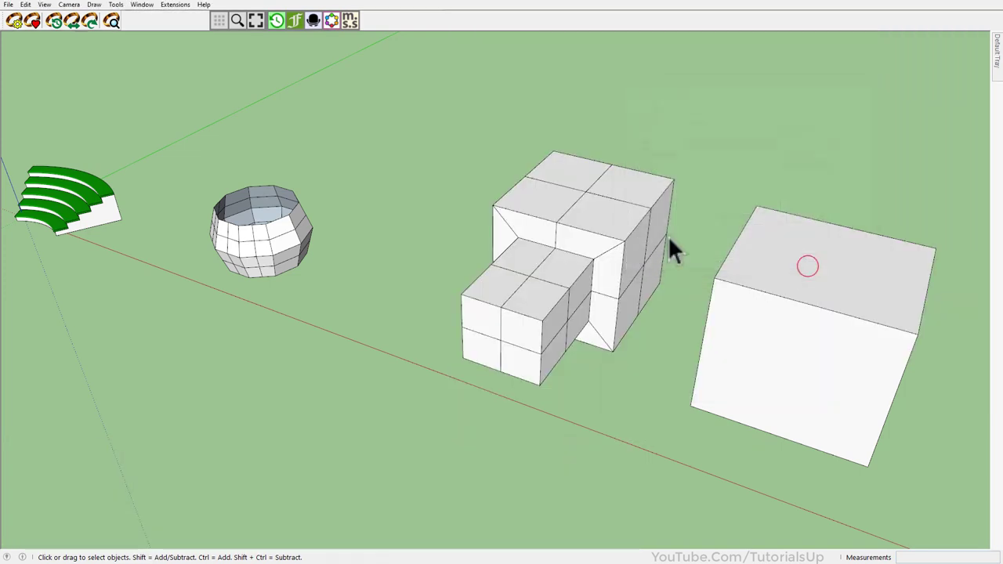
- Cycle through the favorite palettes with the I shortcut, then dismiss the palette
key(i)
click(405, 164)
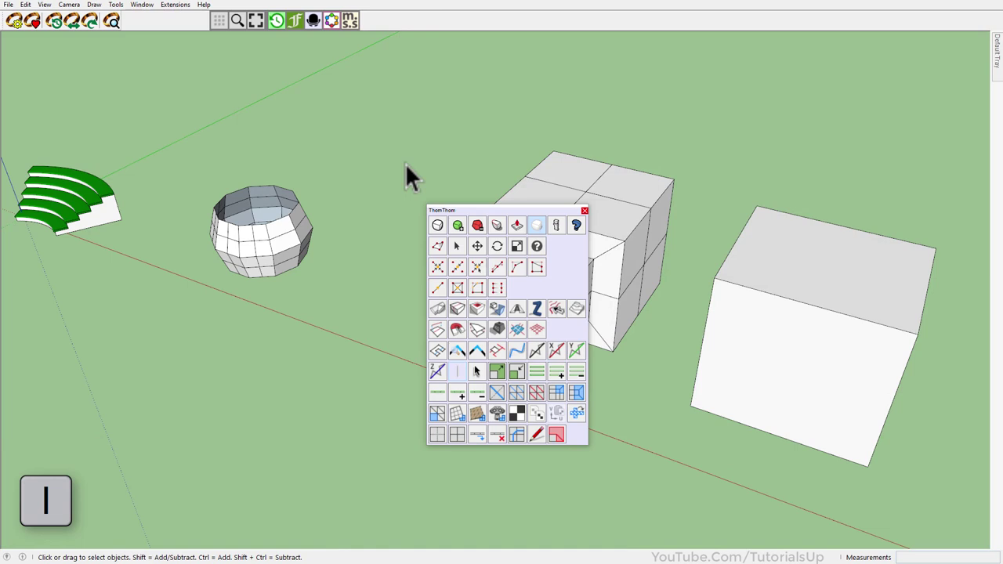
scroll(406, 163, down, 1)
scroll(405, 163, down, 1)
scroll(405, 163, down, 1)
scroll(406, 163, down, 1)
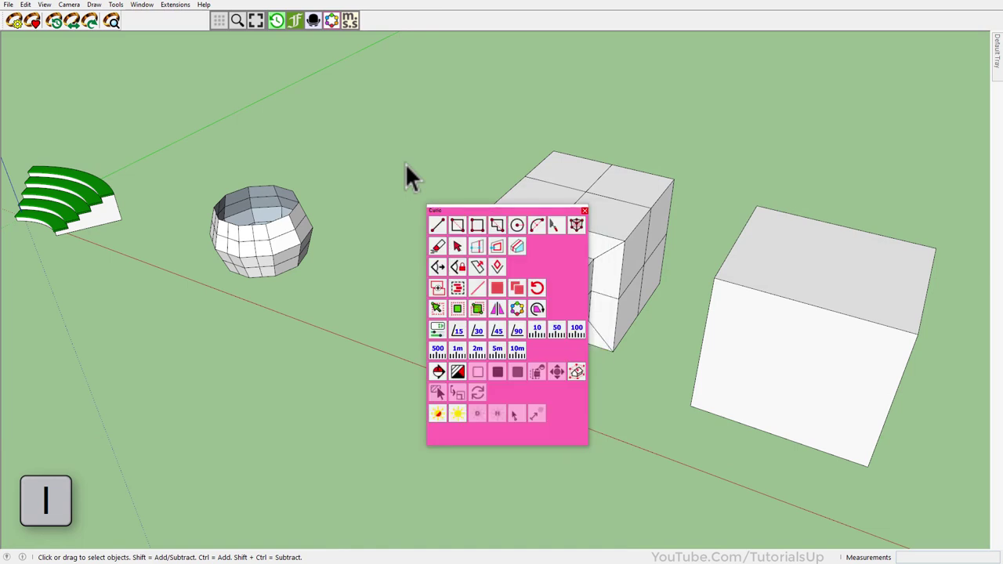
scroll(405, 163, down, 1)
click(426, 120)
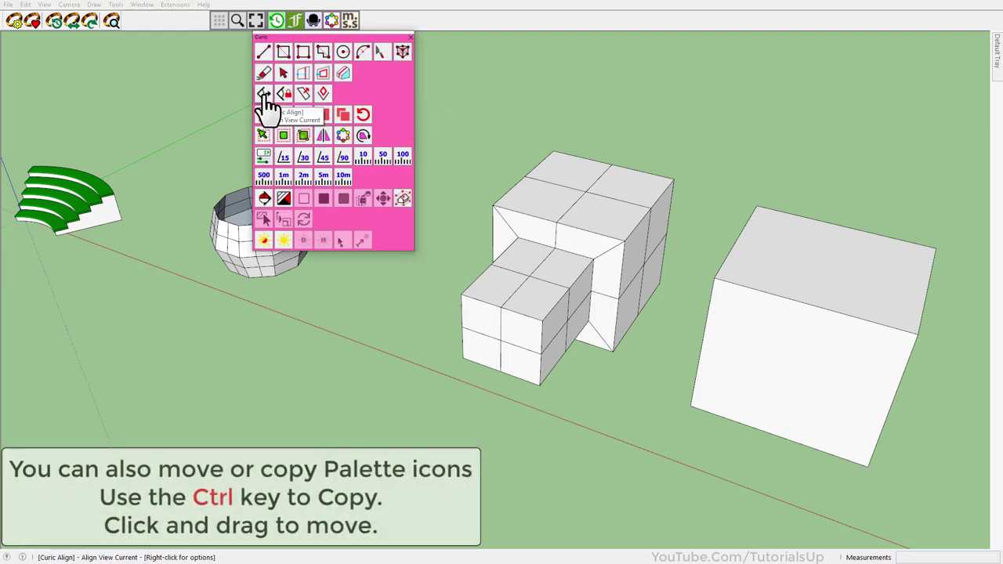
- Copy a Fredo6 tool icon into the pink Curic palette
click(264, 95)
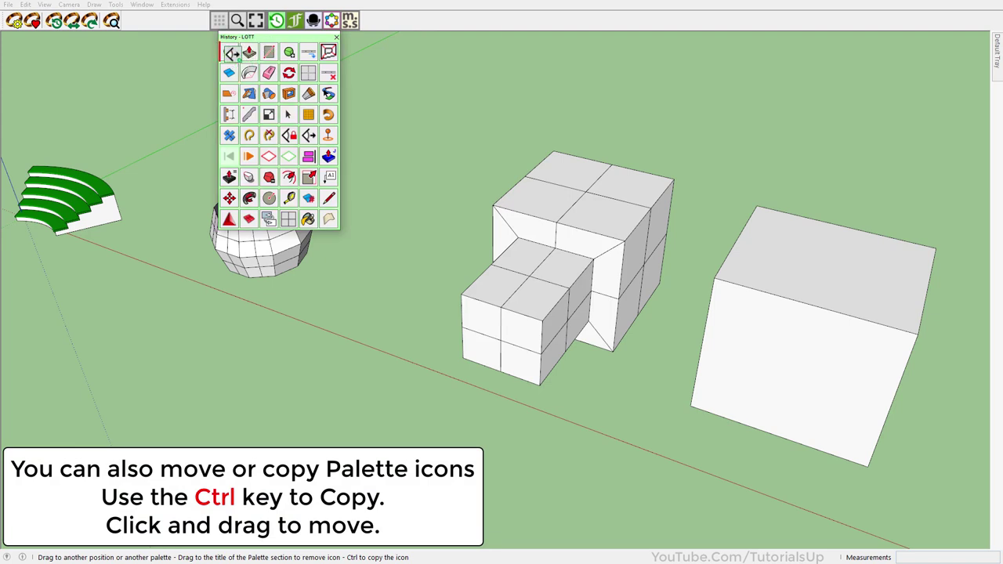
mouse_move(294, 20)
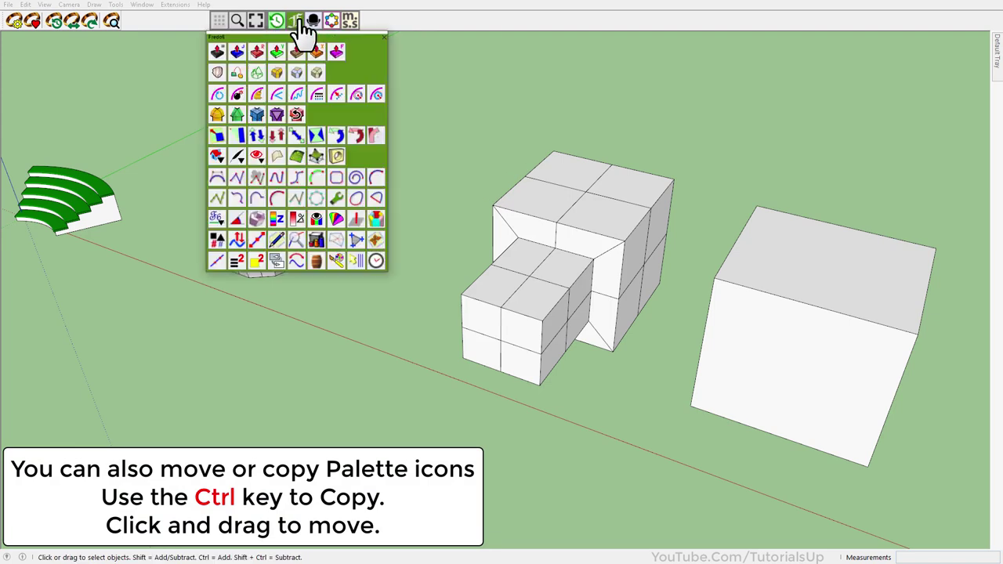
drag(332, 58, 356, 66)
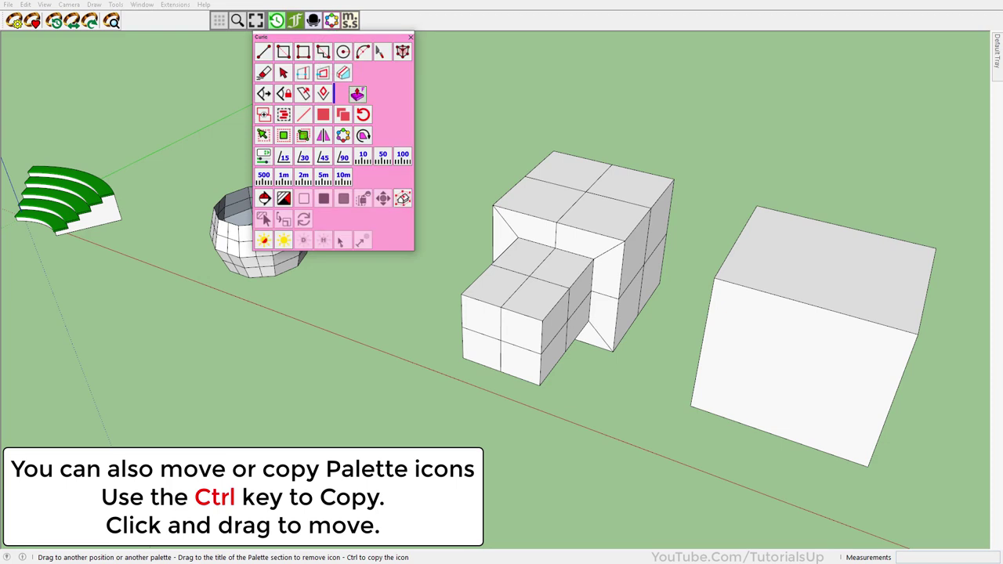
key(space)
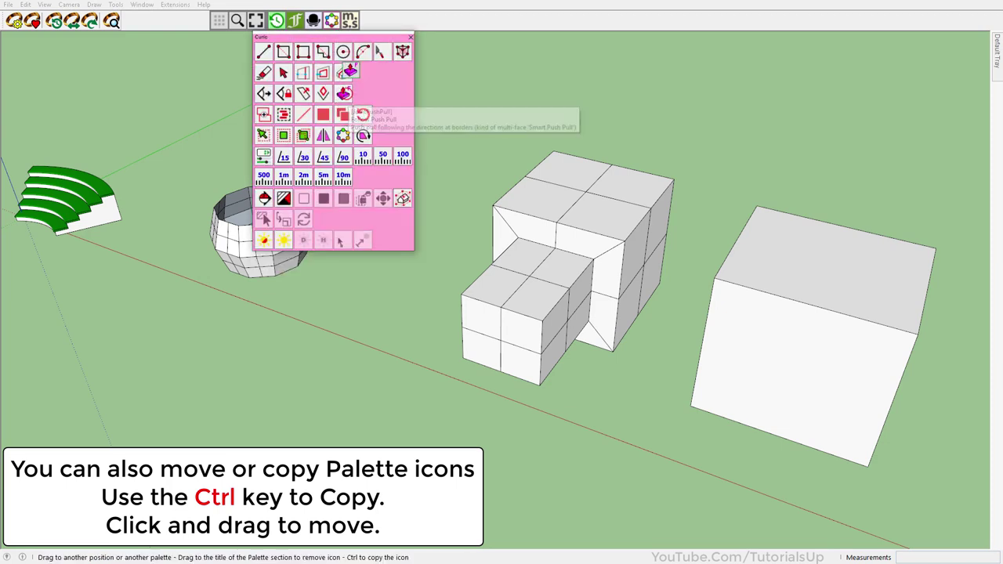
- Reopen the Curic palette to check it, then close it
scroll(350, 100, down, 1)
scroll(350, 100, down, 1)
scroll(283, 197, down, 1)
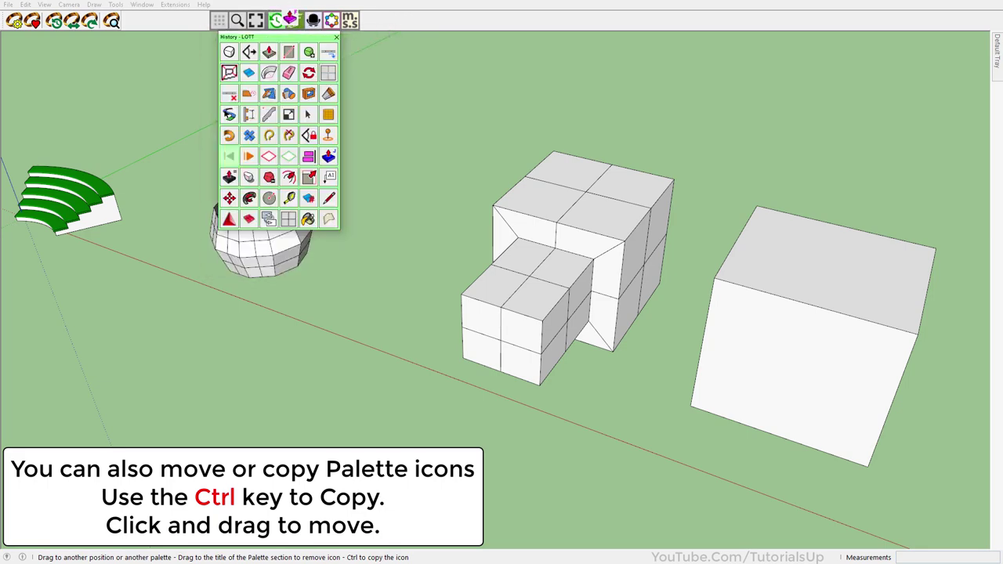
scroll(284, 198, down, 1)
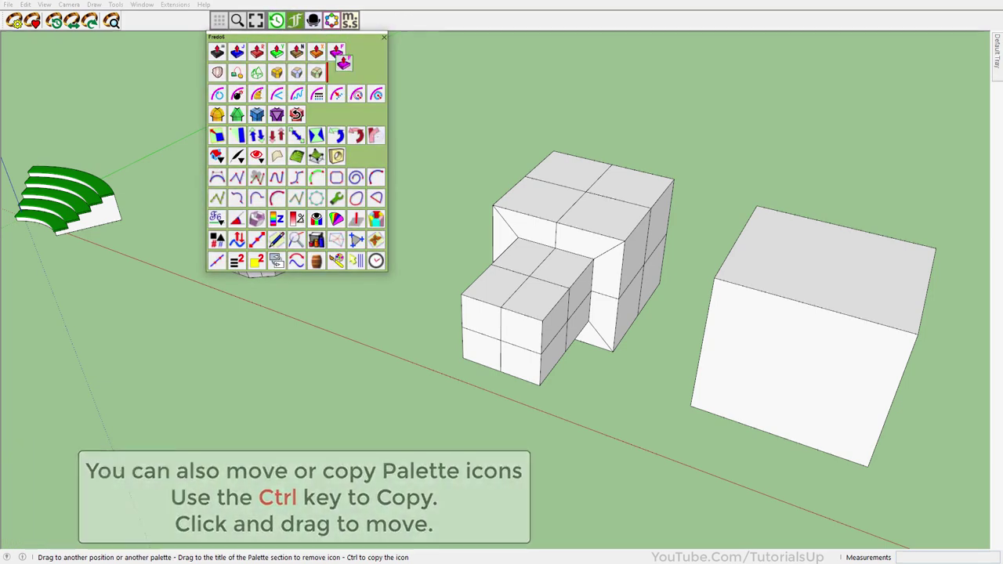
click(334, 23)
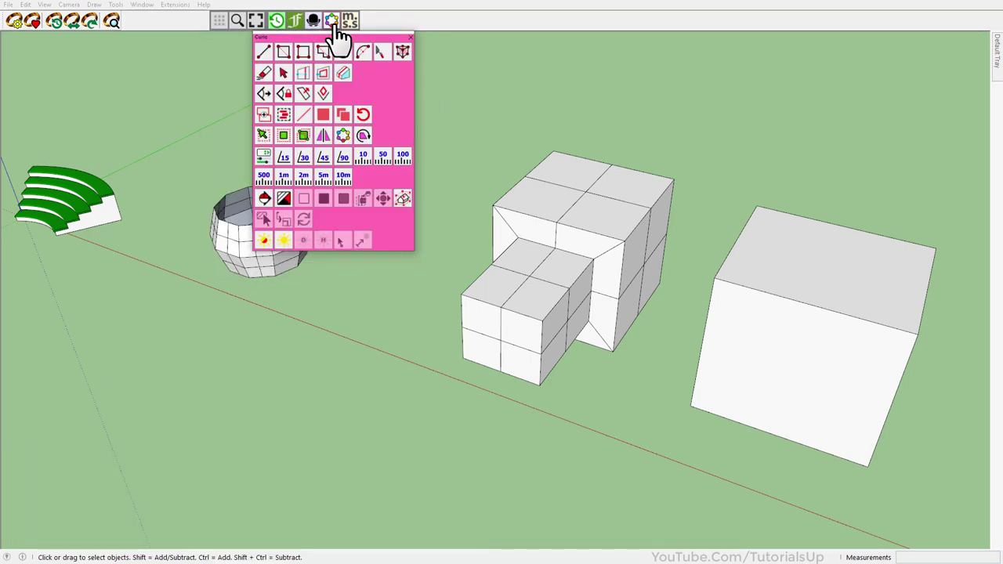
click(411, 38)
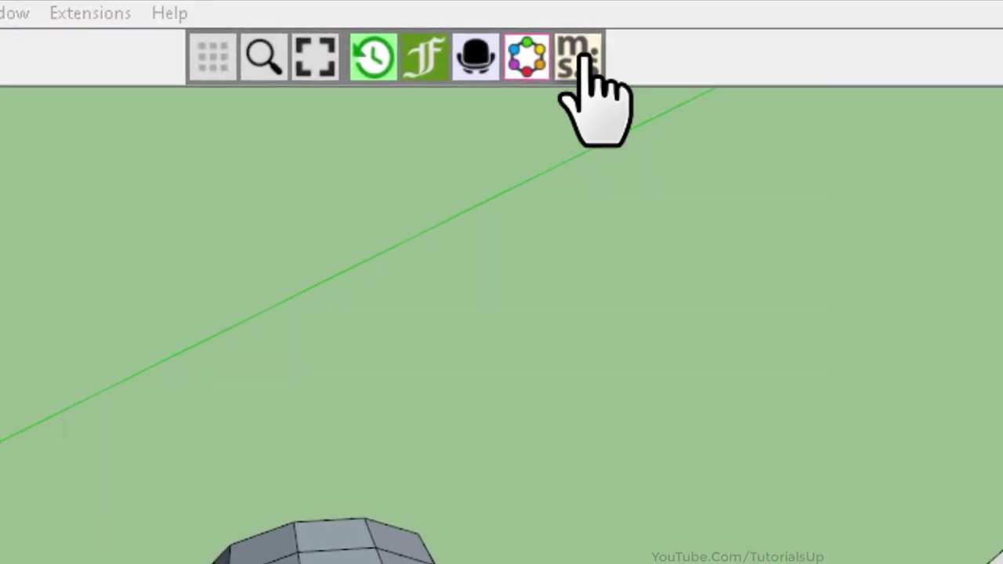
right_click(352, 21)
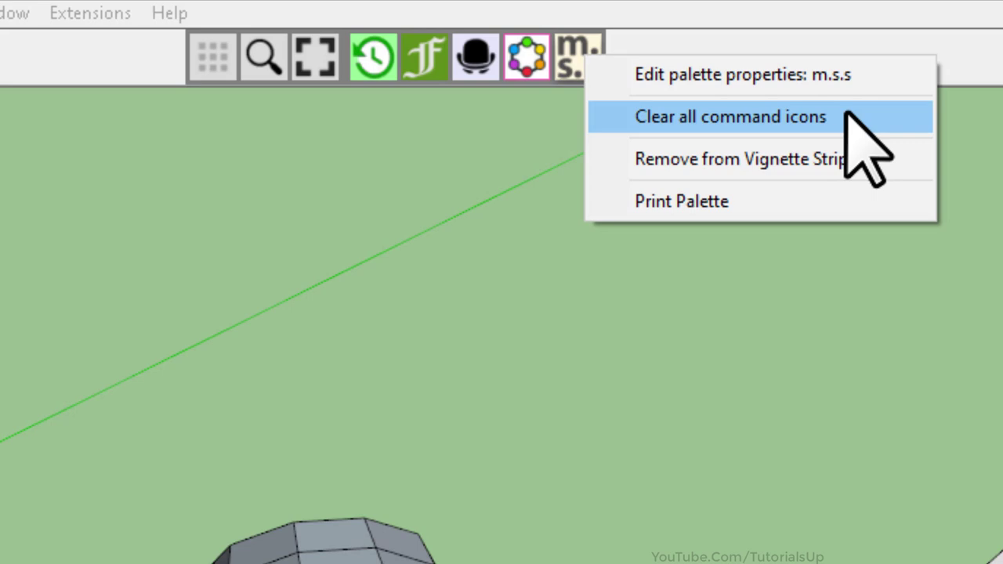
click(848, 116)
click(514, 197)
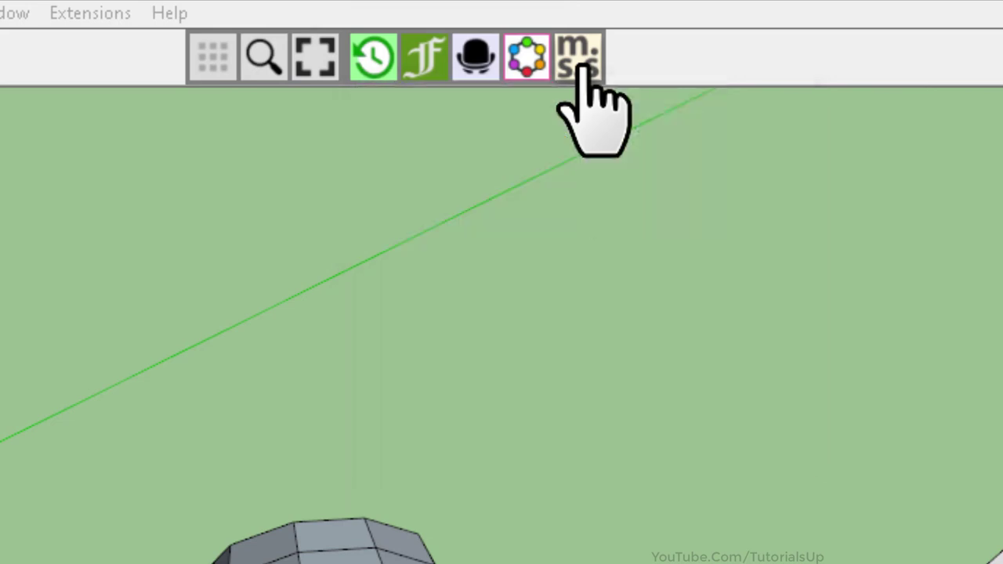
right_click(586, 62)
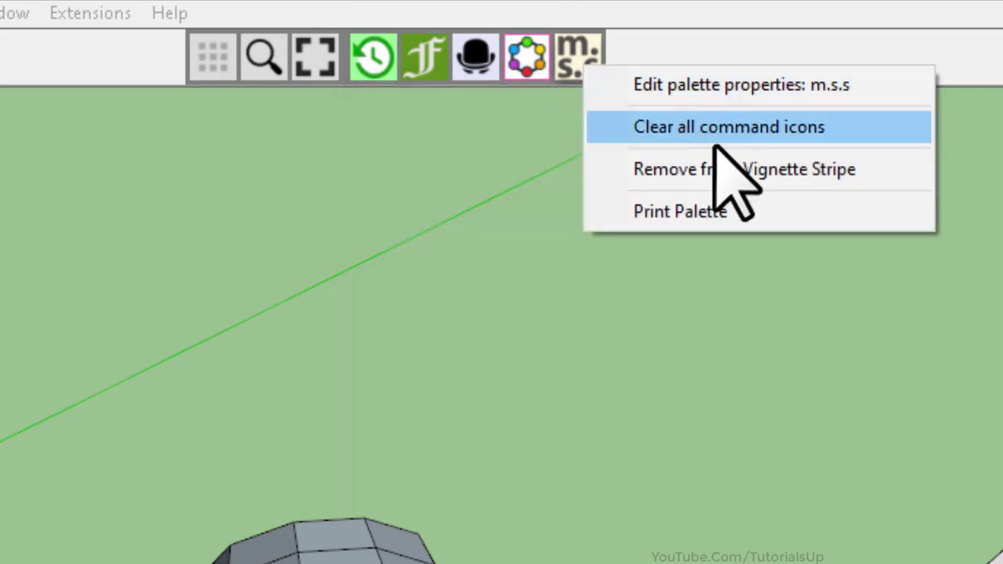
click(796, 213)
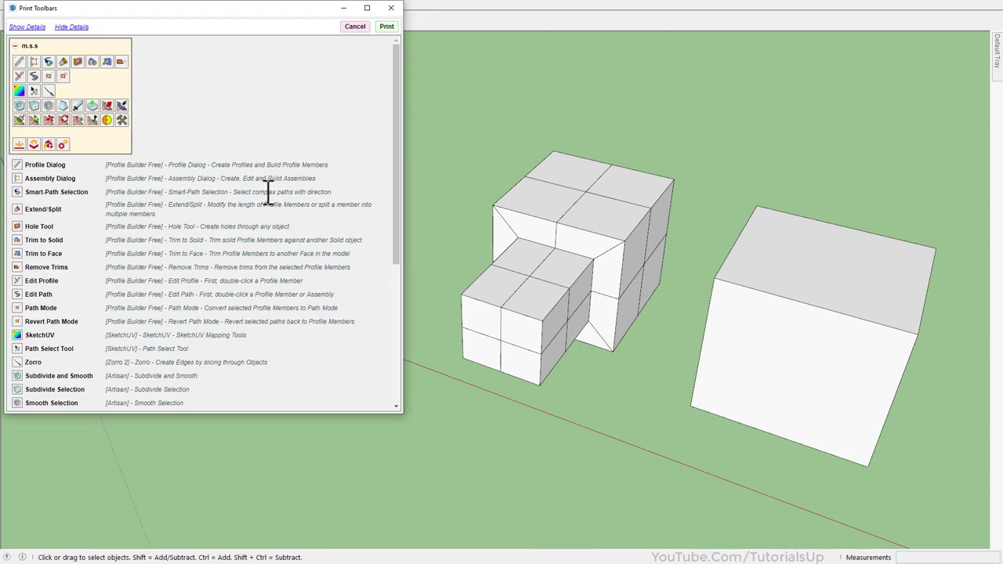
scroll(268, 192, down, 3)
scroll(268, 192, down, 3)
scroll(268, 192, up, 3)
scroll(268, 192, up, 3)
click(388, 9)
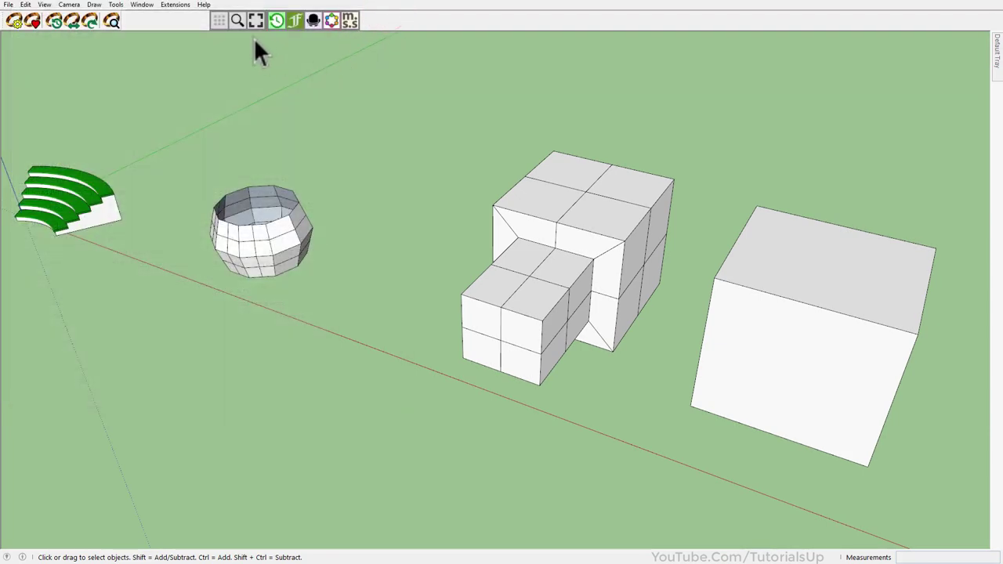
- Show all LordOfTheToolbars palettes at once, then hide them all again
click(220, 23)
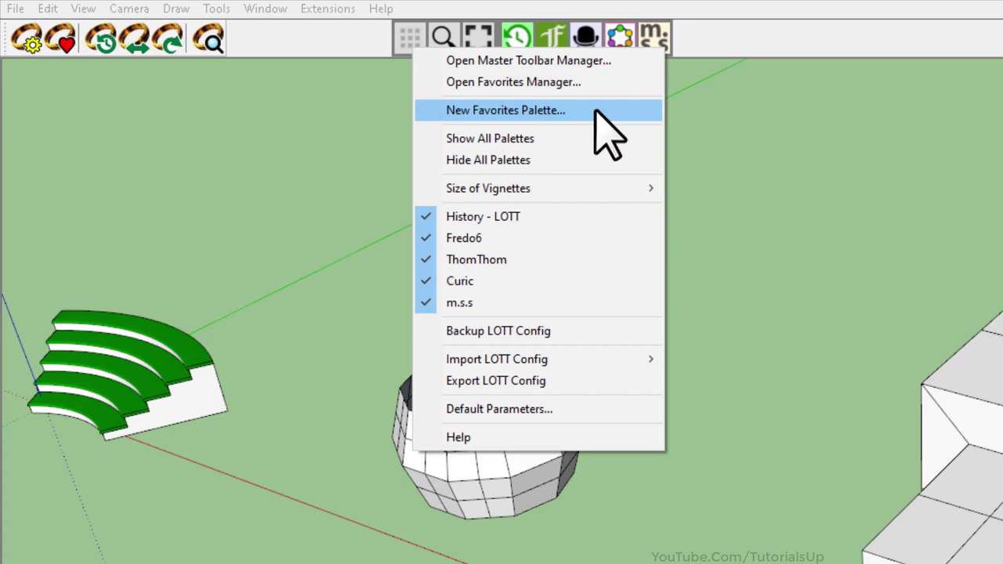
click(620, 141)
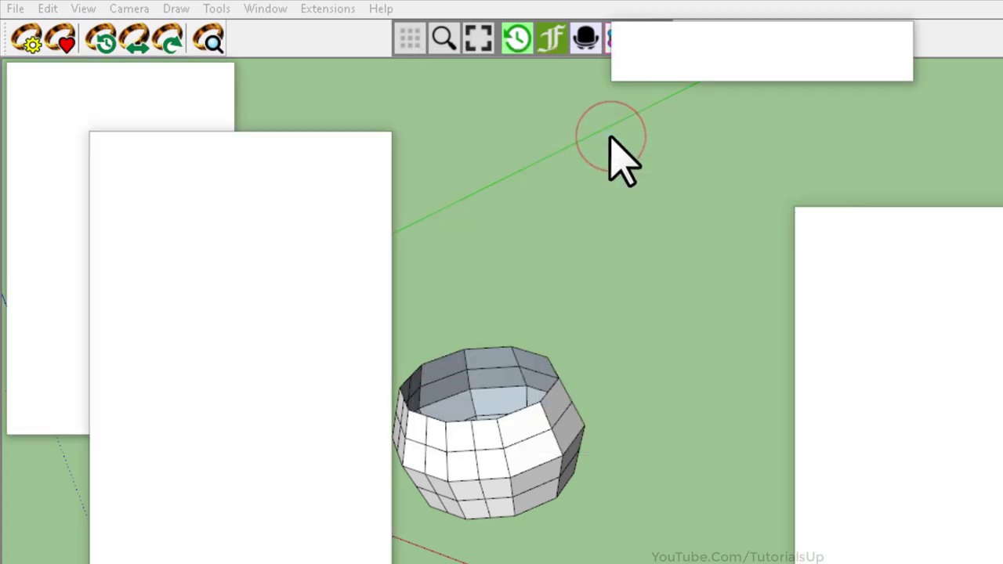
click(409, 39)
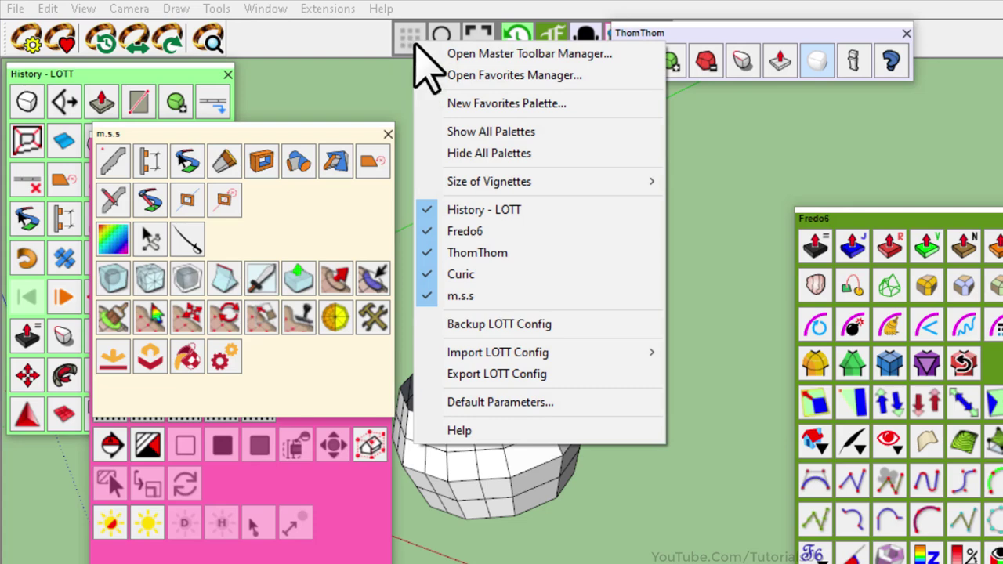
click(547, 153)
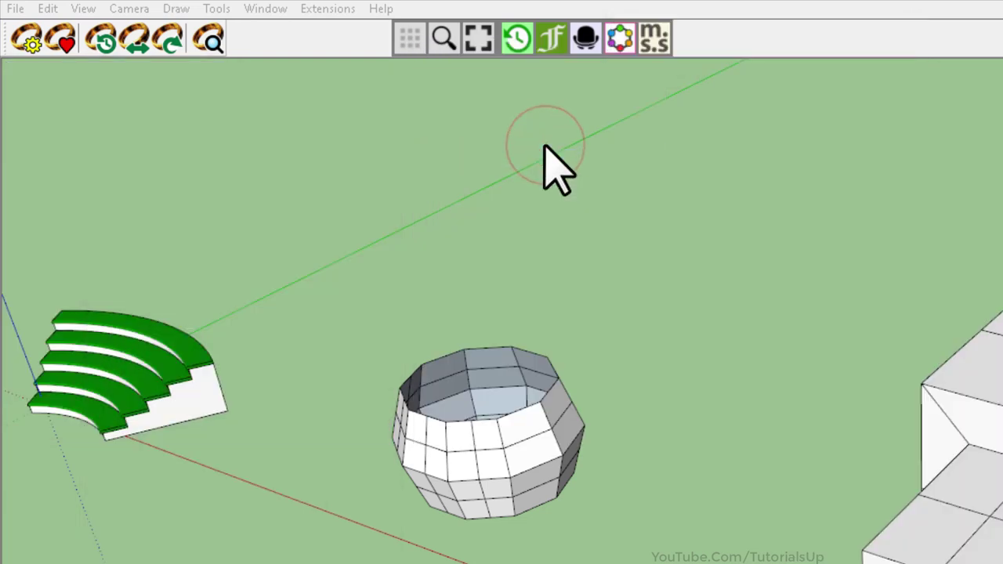
click(410, 39)
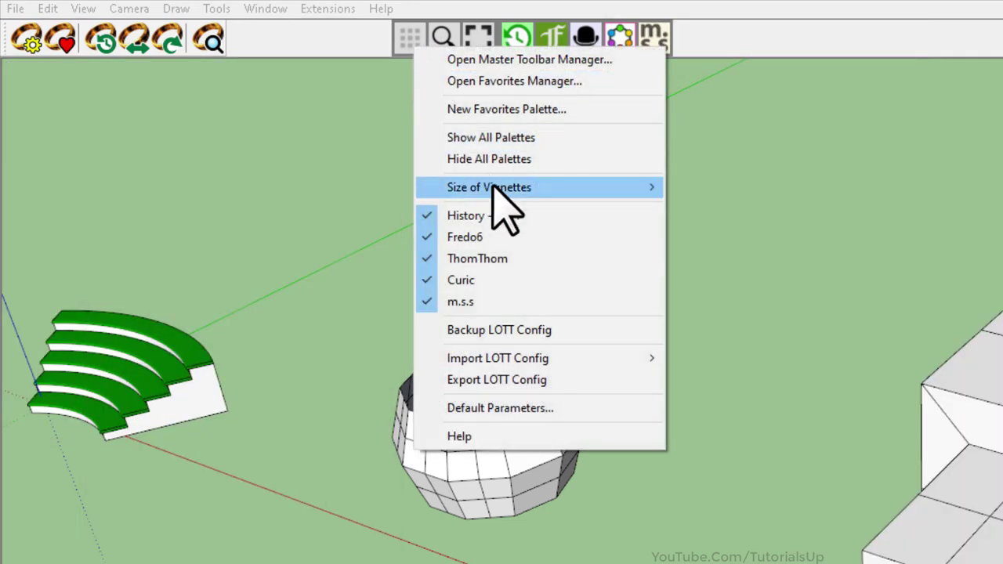
mouse_move(489, 188)
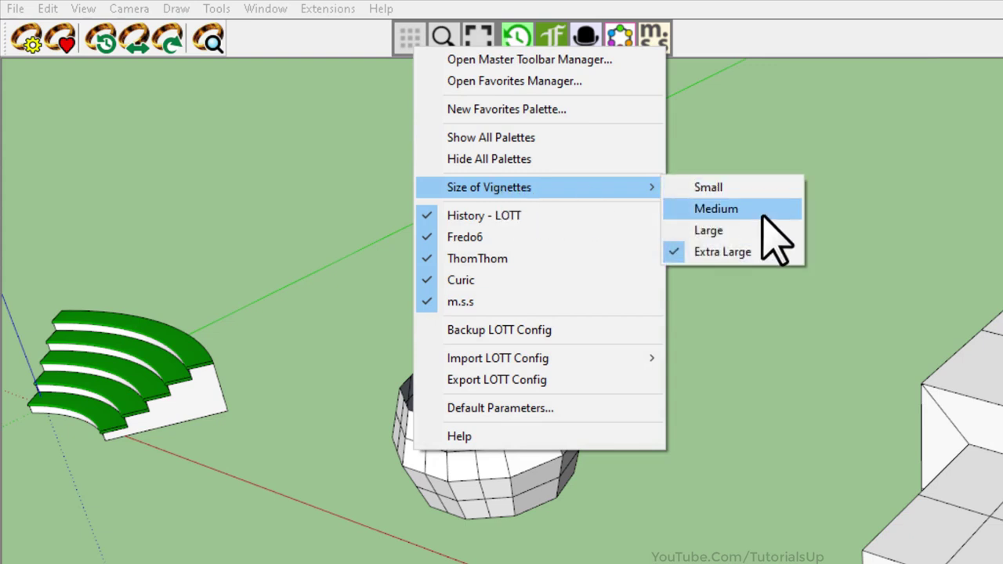
- Set the palette vignettes to Medium, then to Extra Large size
click(760, 210)
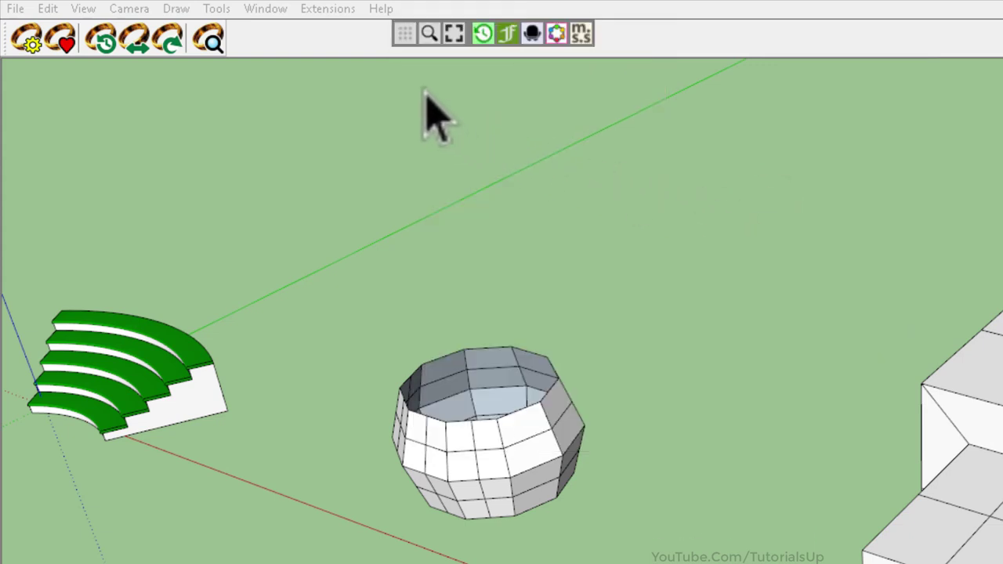
click(404, 36)
mouse_move(501, 183)
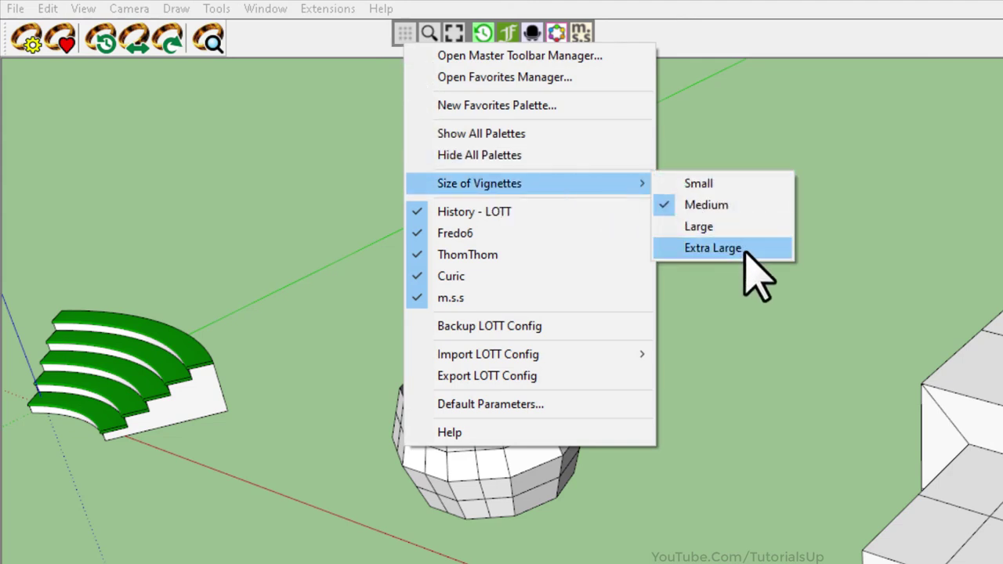
click(745, 249)
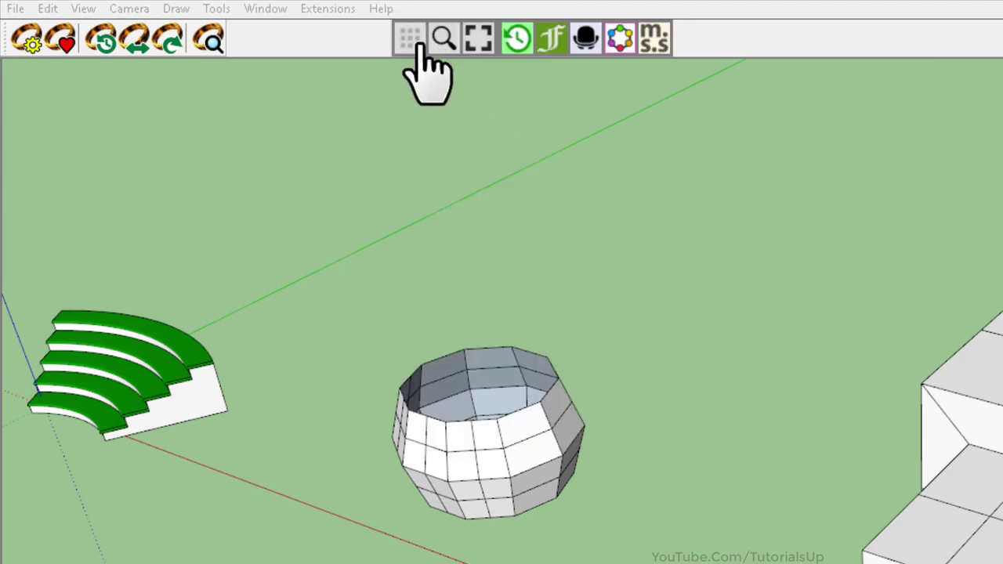
click(409, 37)
mouse_move(360, 133)
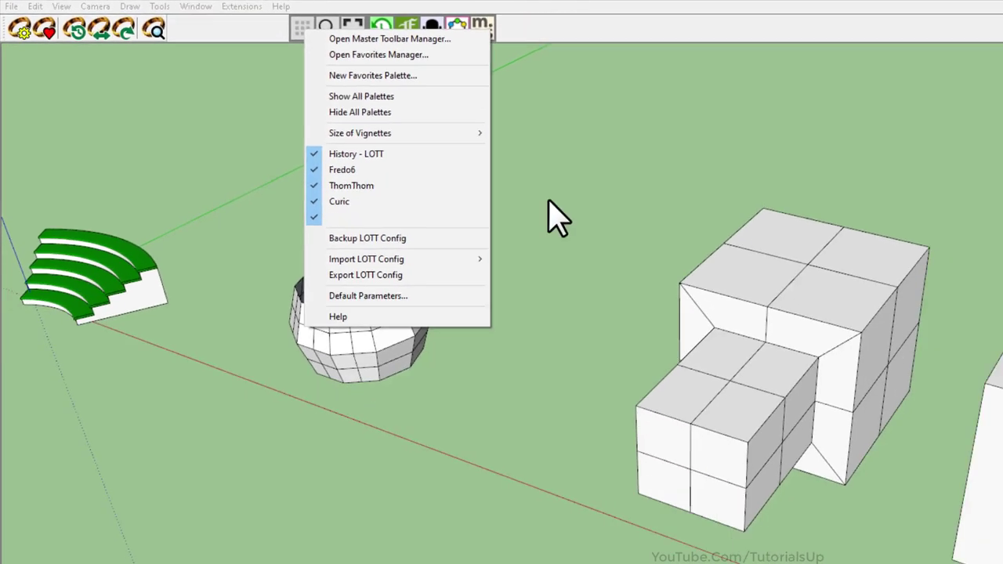
click(409, 141)
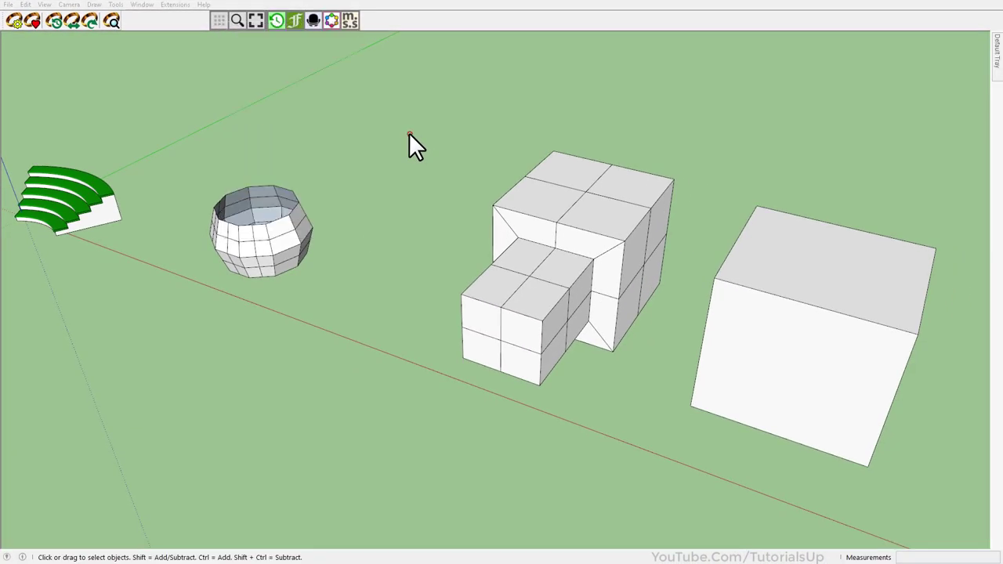
click(222, 23)
- Show the Place Shapes toolbar, move it to the upper left, then close it
click(339, 32)
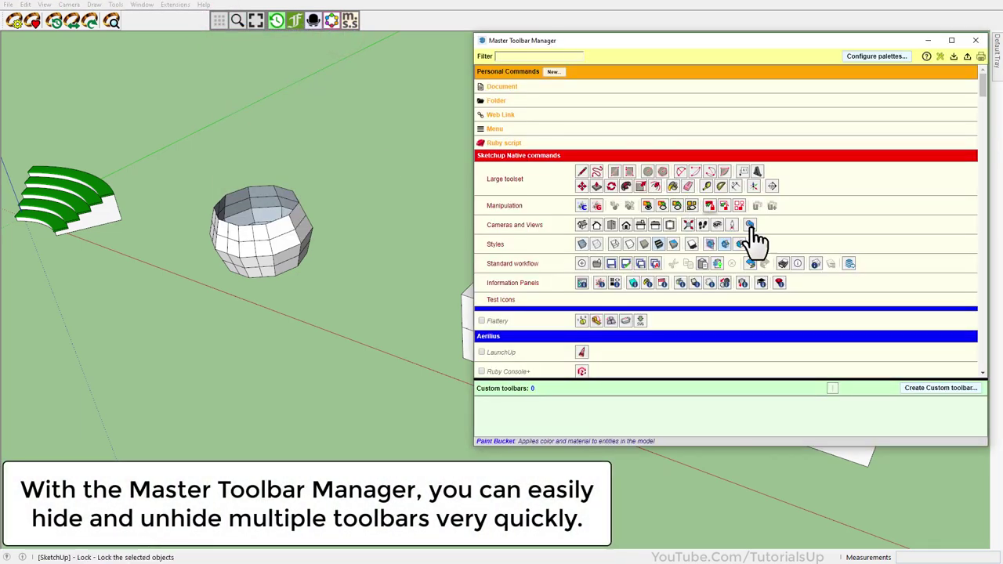
scroll(807, 243, down, 2)
scroll(791, 254, down, 2)
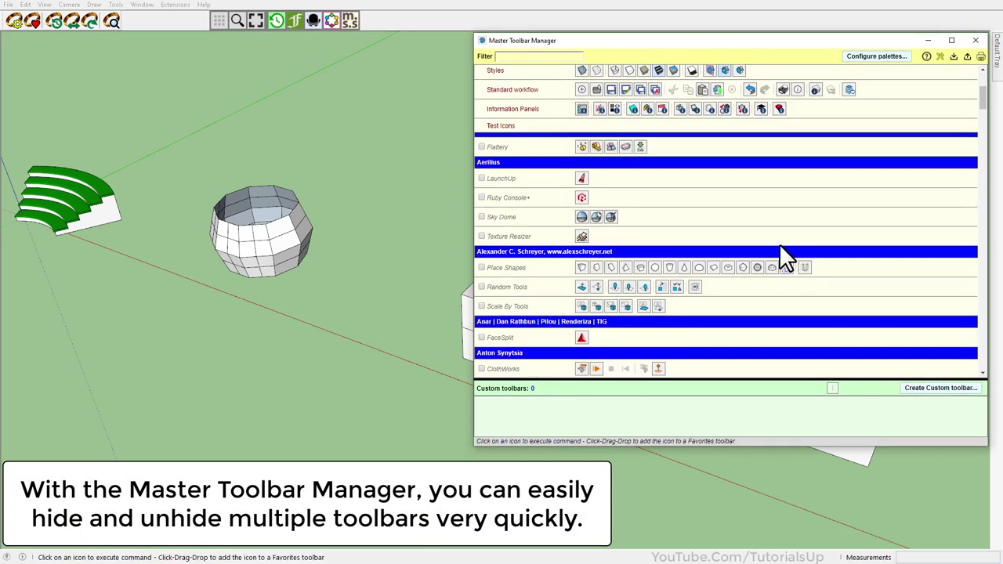
scroll(783, 257, down, 3)
scroll(705, 243, up, 1)
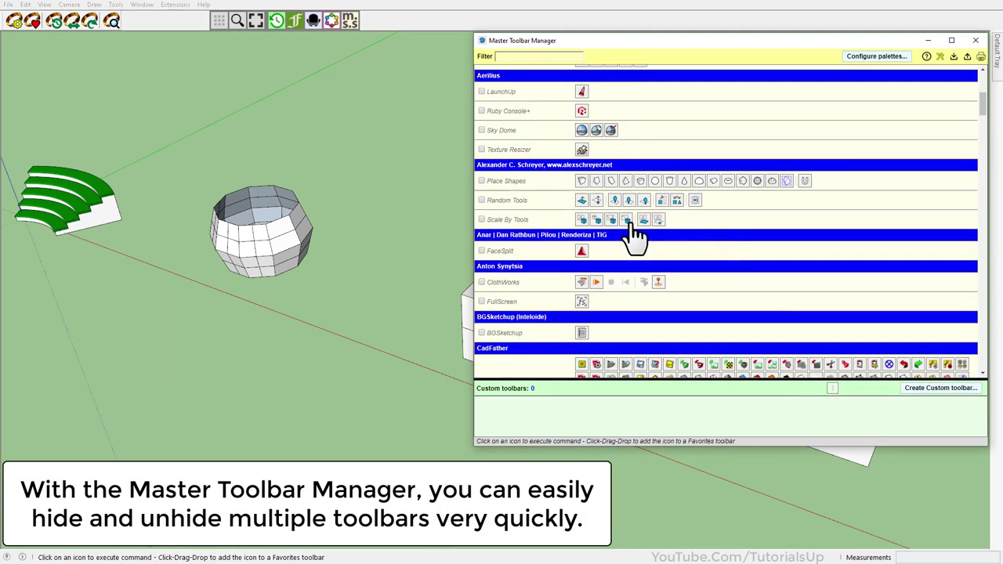
click(482, 181)
mouse_move(846, 524)
mouse_down()
mouse_move(253, 274)
mouse_move(218, 122)
mouse_up()
click(372, 122)
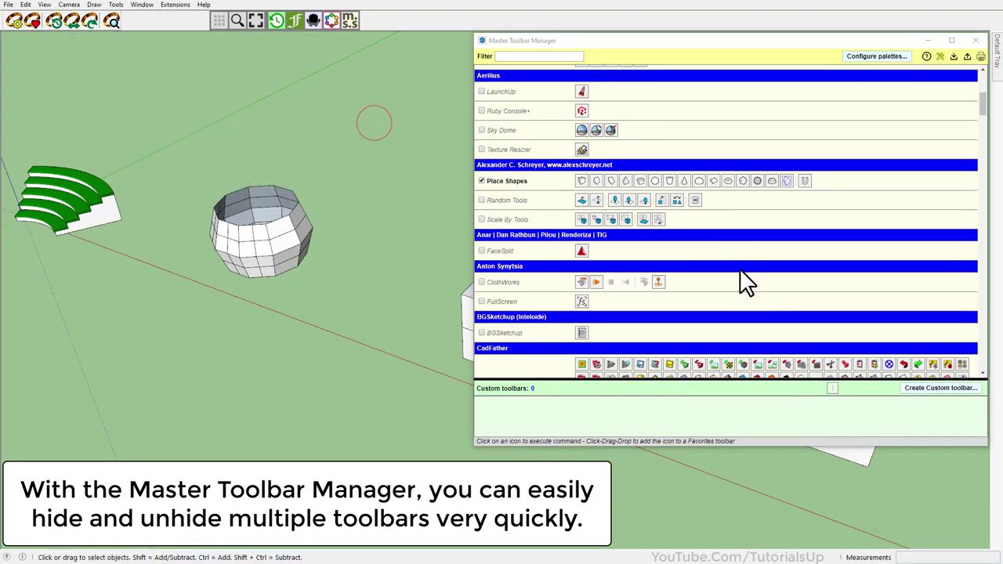
- Show and then hide all Fredo6 toolbars, and re-enable only the LordOfTheToolbars toolbar
scroll(769, 313, down, 5)
scroll(770, 314, down, 5)
scroll(772, 321, down, 5)
scroll(745, 231, down, 5)
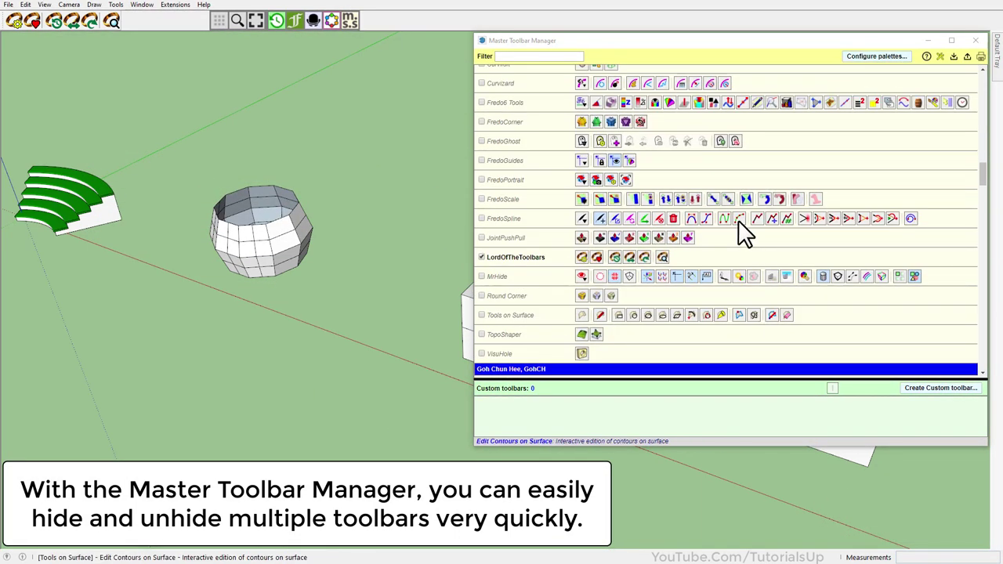
right_click(658, 179)
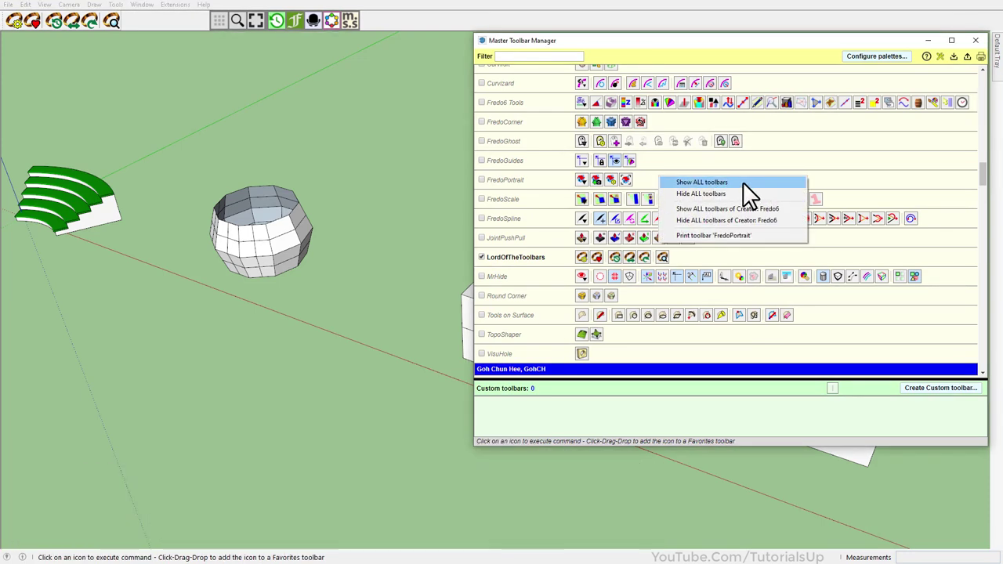
click(793, 209)
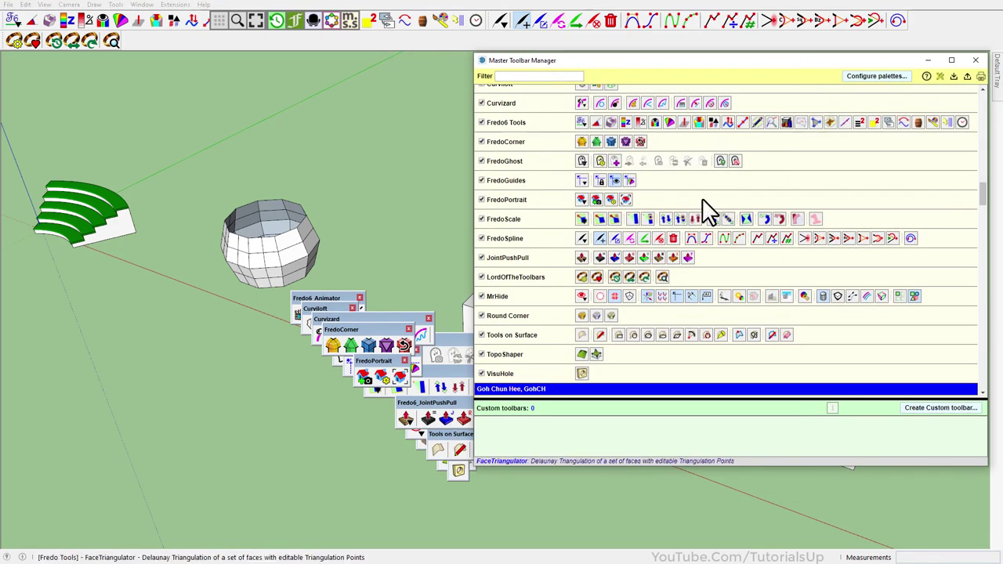
right_click(704, 200)
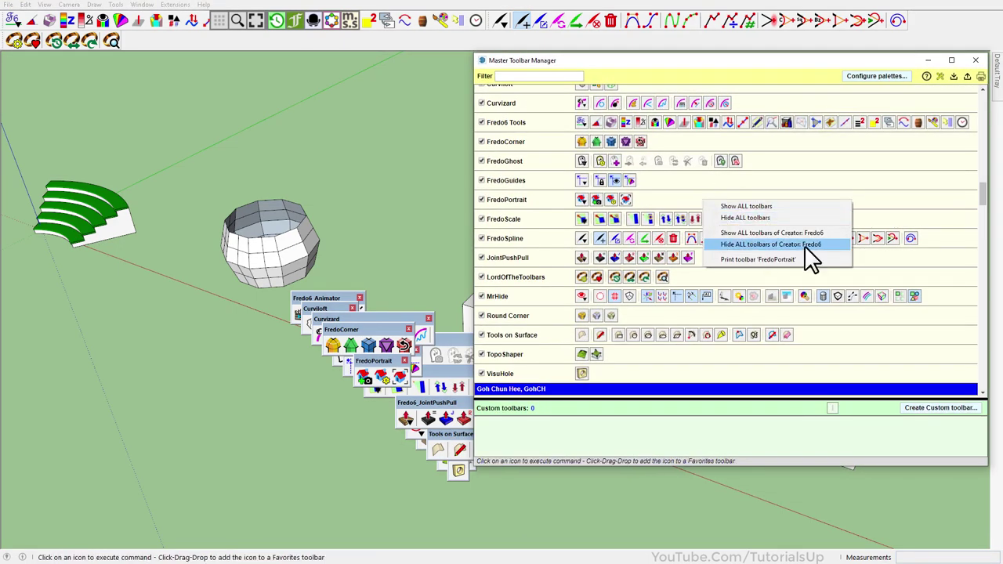
click(815, 245)
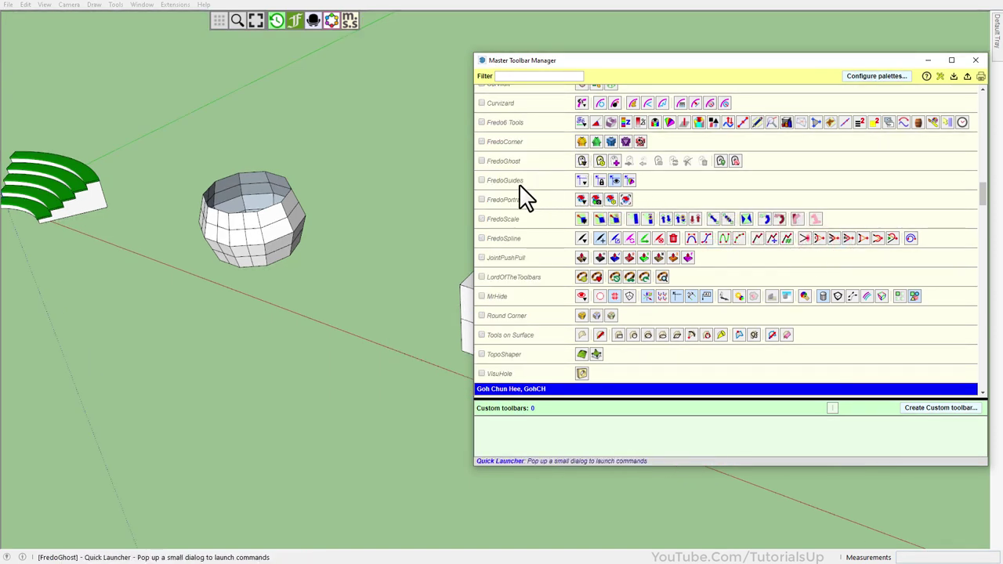
click(481, 278)
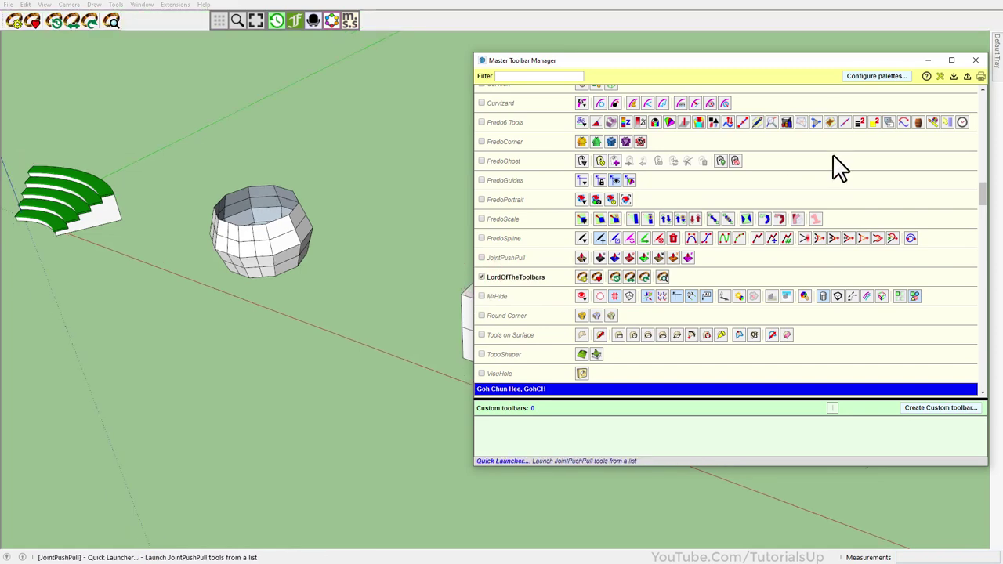
drag(853, 68, 858, 59)
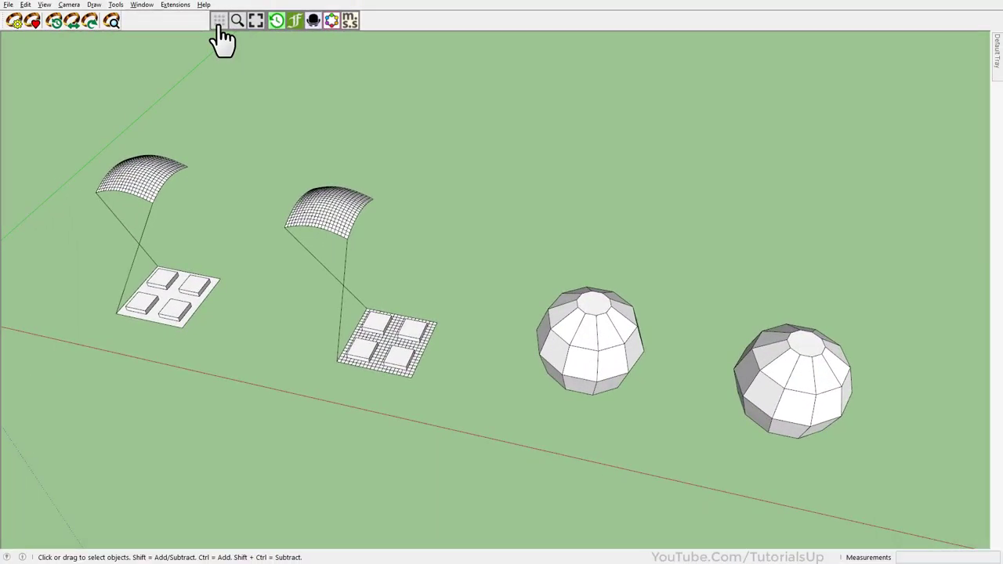
- Start a Document personal command named ClothWorks Guide, described as pdf, and bring up its icon choices
click(220, 23)
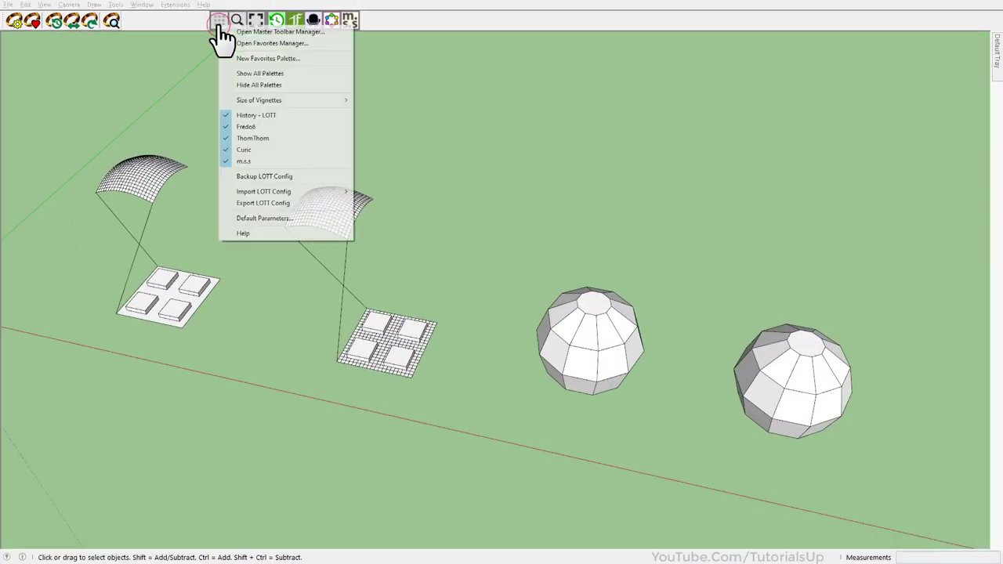
click(285, 31)
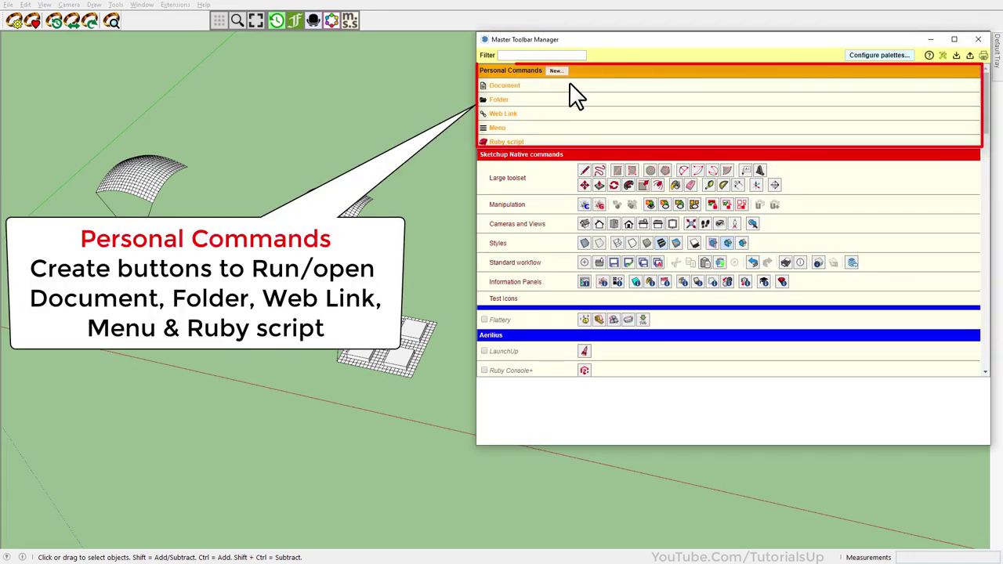
click(505, 86)
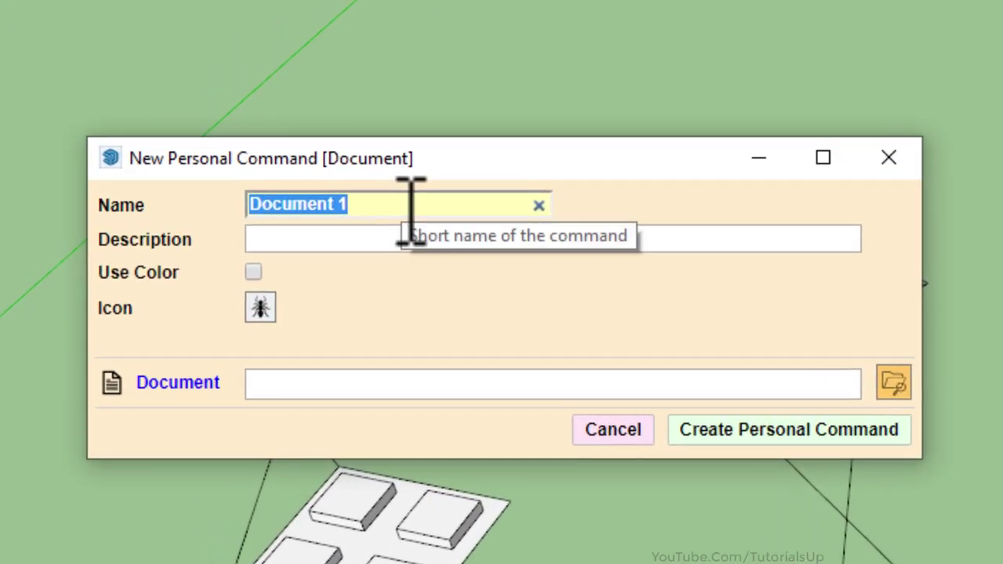
text(ClothWorks G)
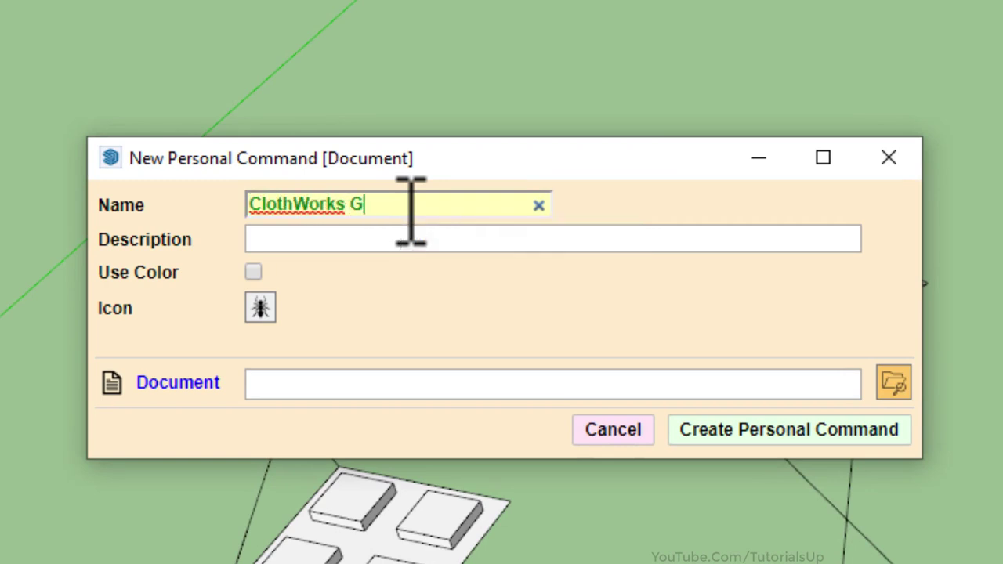
text(e)
click(307, 233)
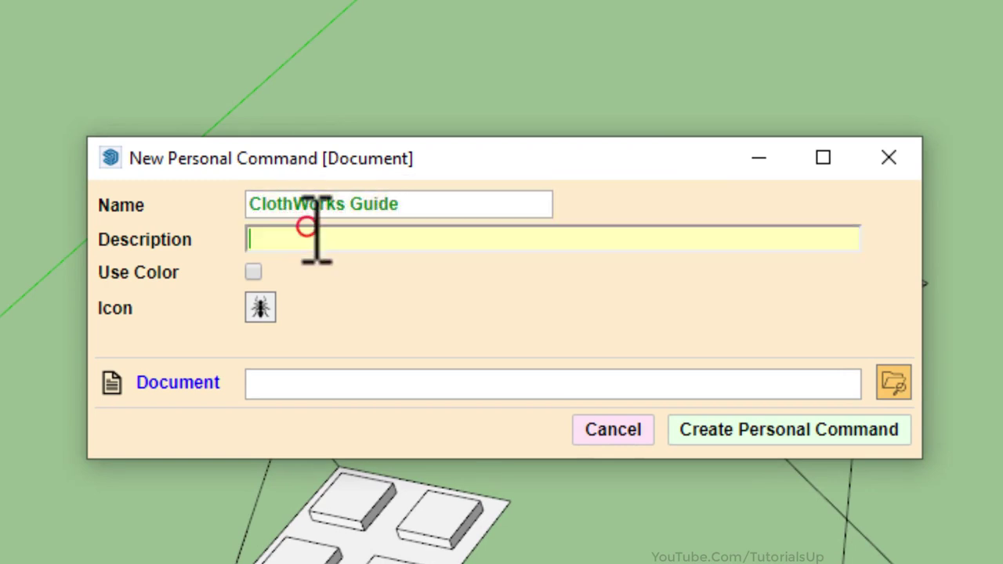
text(pdf)
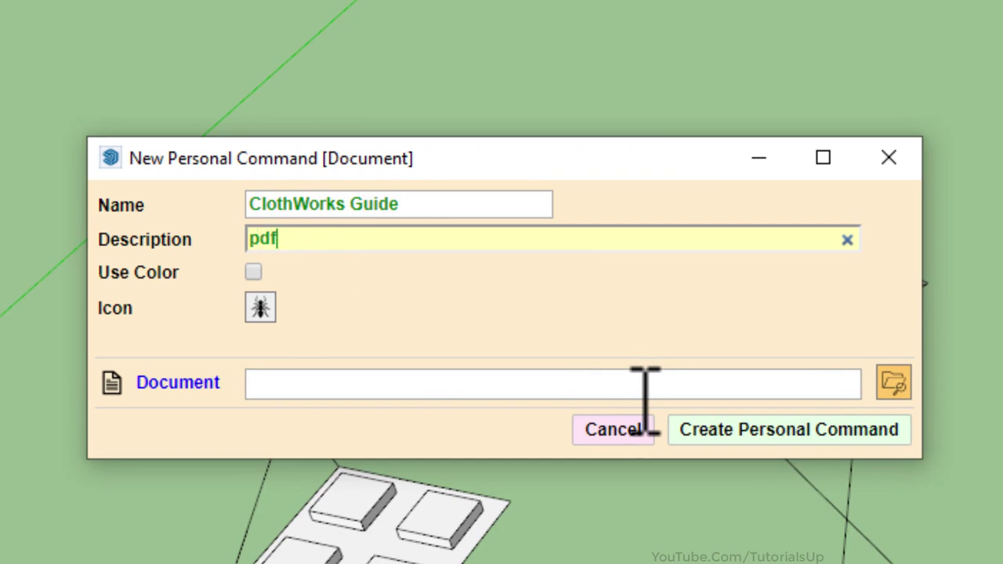
click(257, 305)
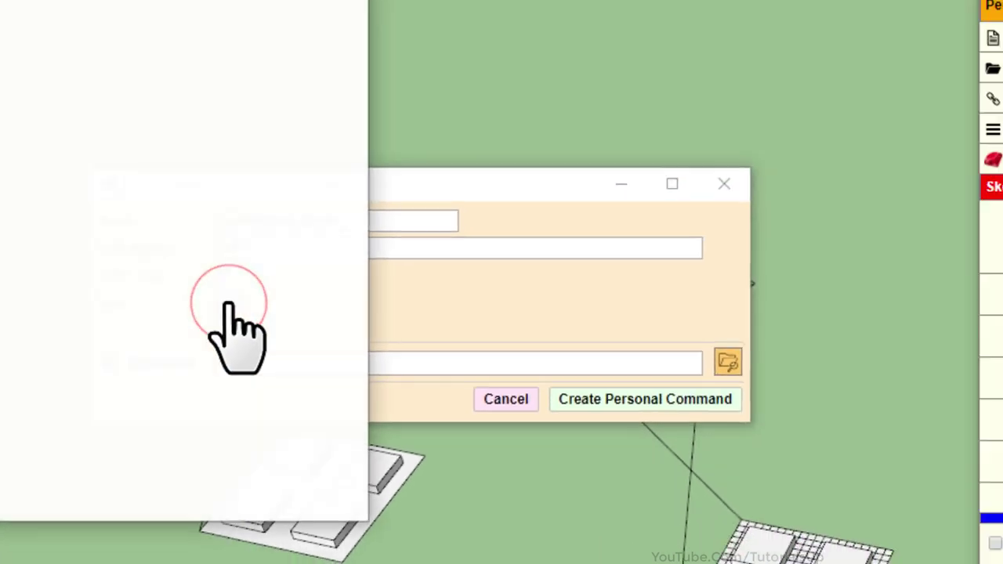
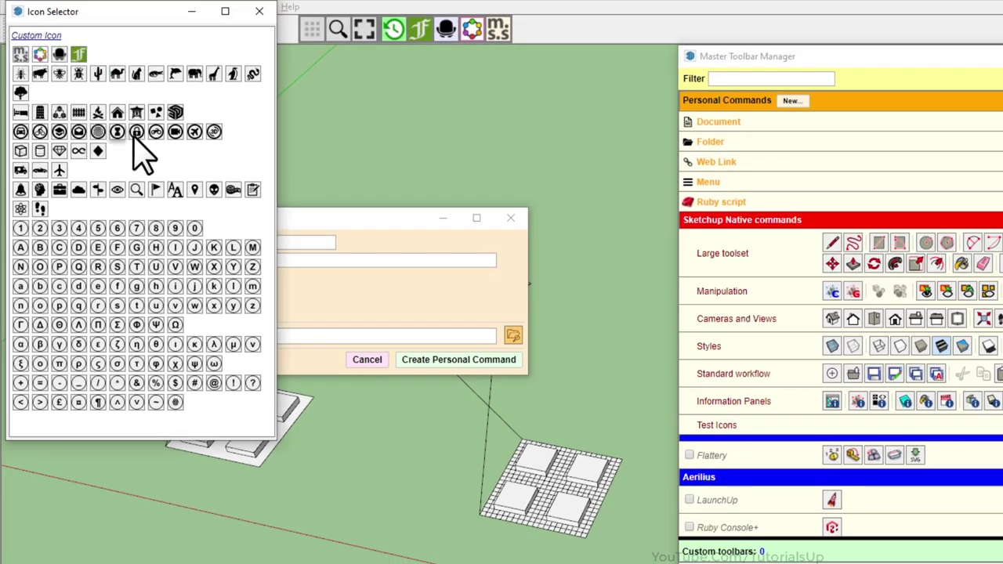
- Give the ClothWorks Guide command an icon, link it to Desktop\manual.pdf, and create it
click(59, 130)
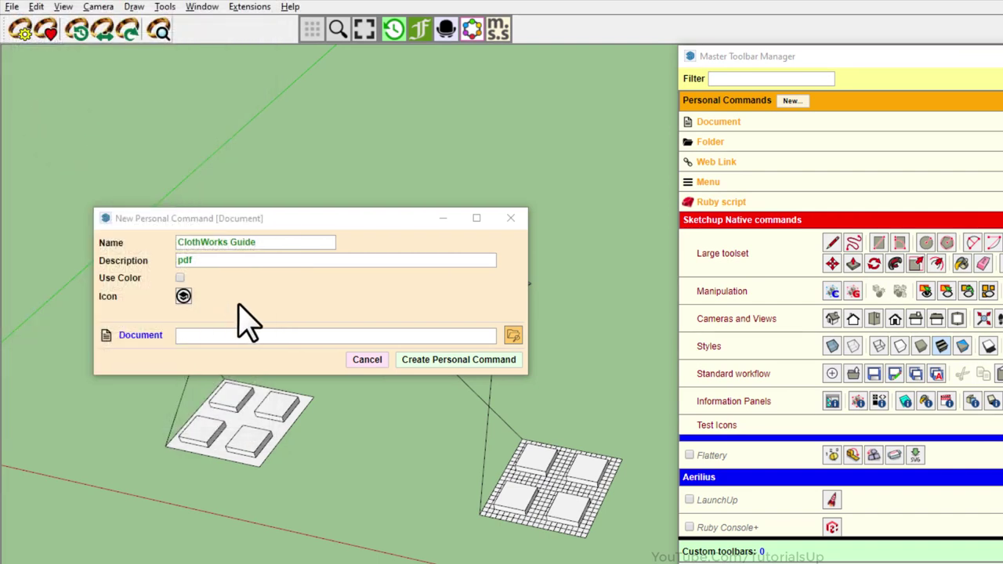
click(513, 337)
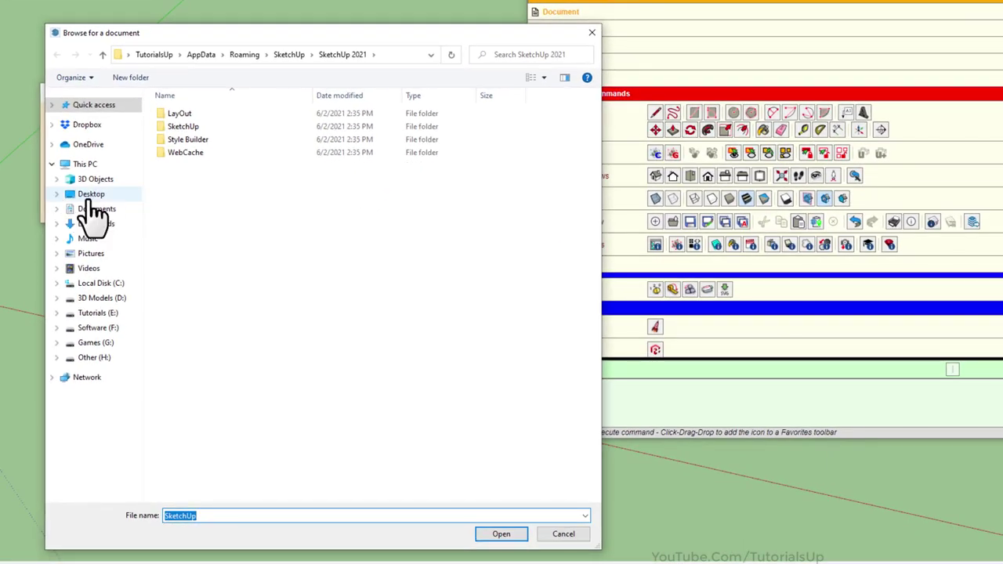
click(93, 194)
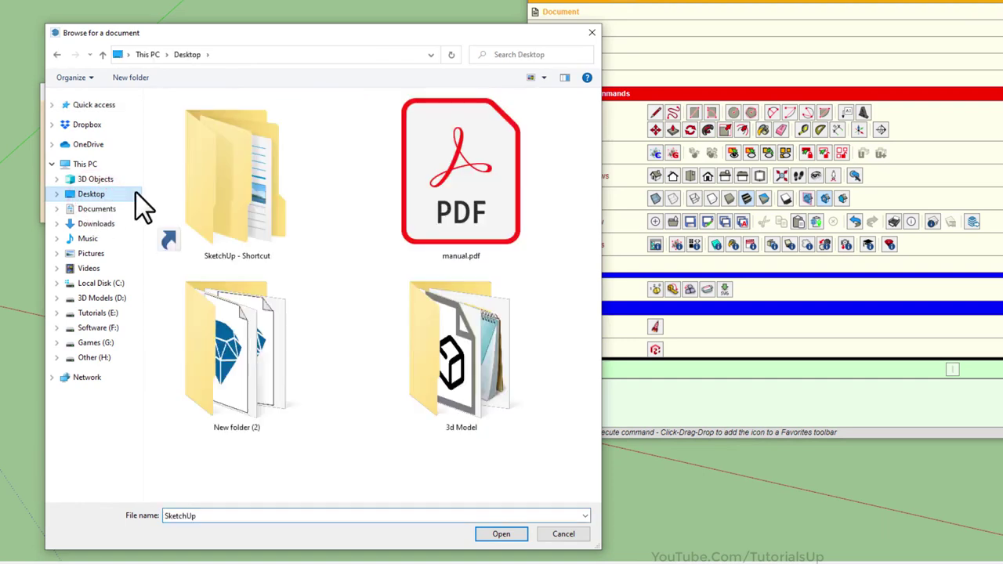
click(407, 178)
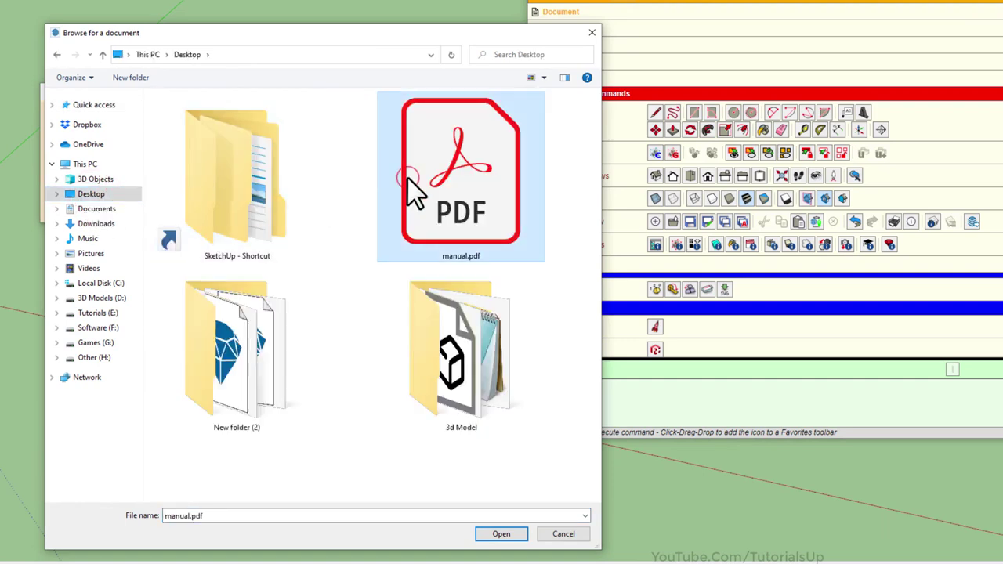
click(503, 537)
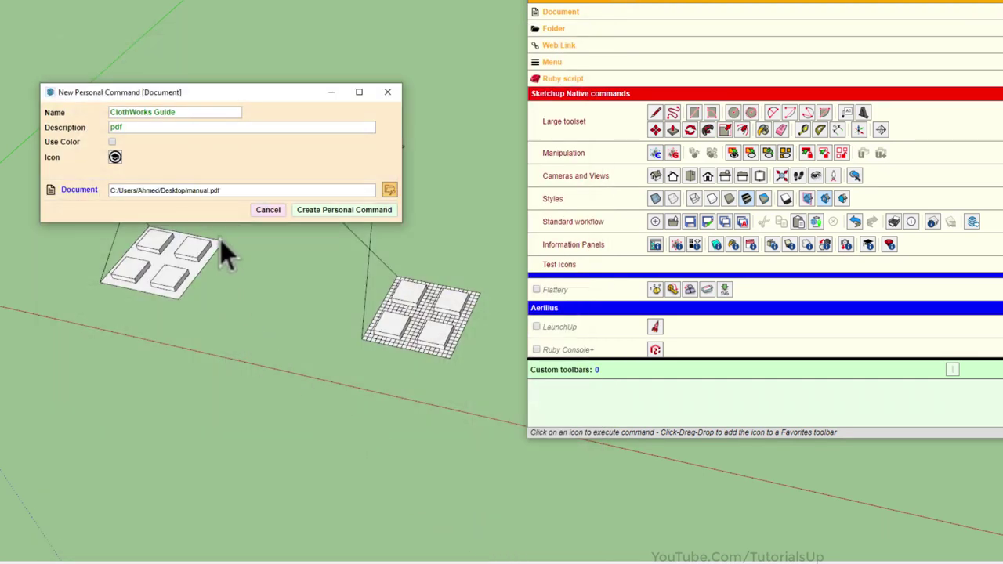
click(352, 210)
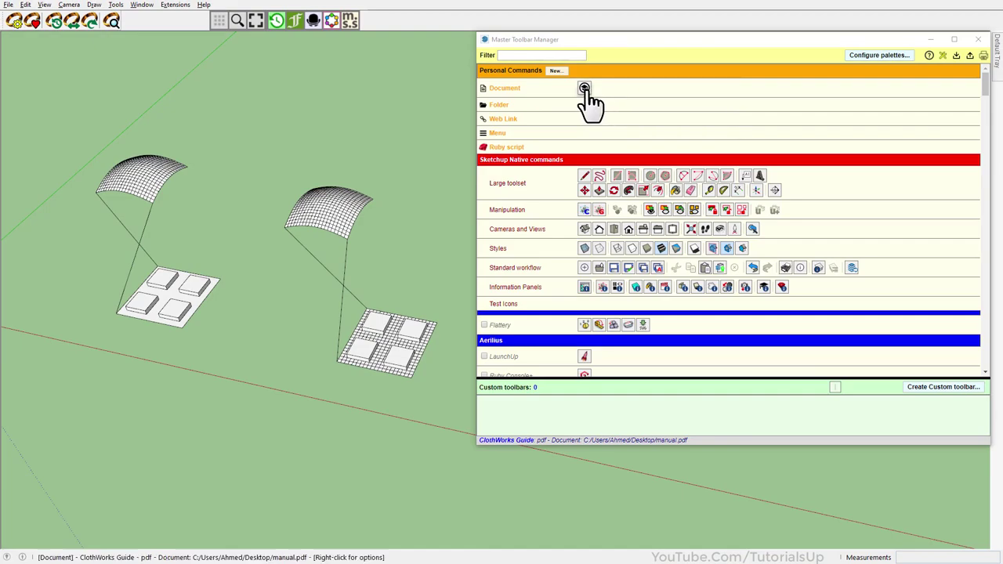
- Run ClothWorks Guide to open manual.pdf in Edge and scroll down to the table illustration
click(586, 90)
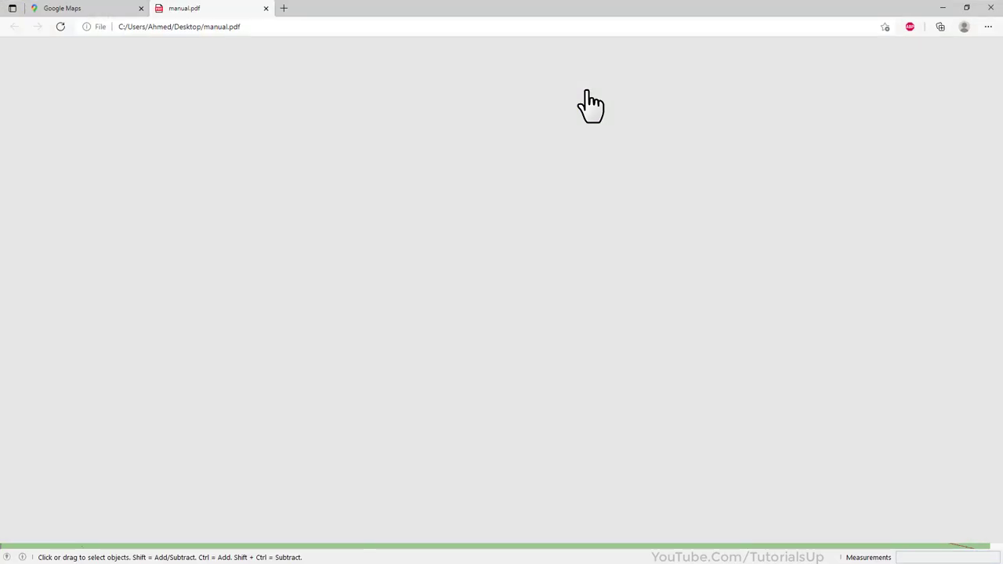
scroll(549, 285, down, 8)
scroll(549, 284, down, 8)
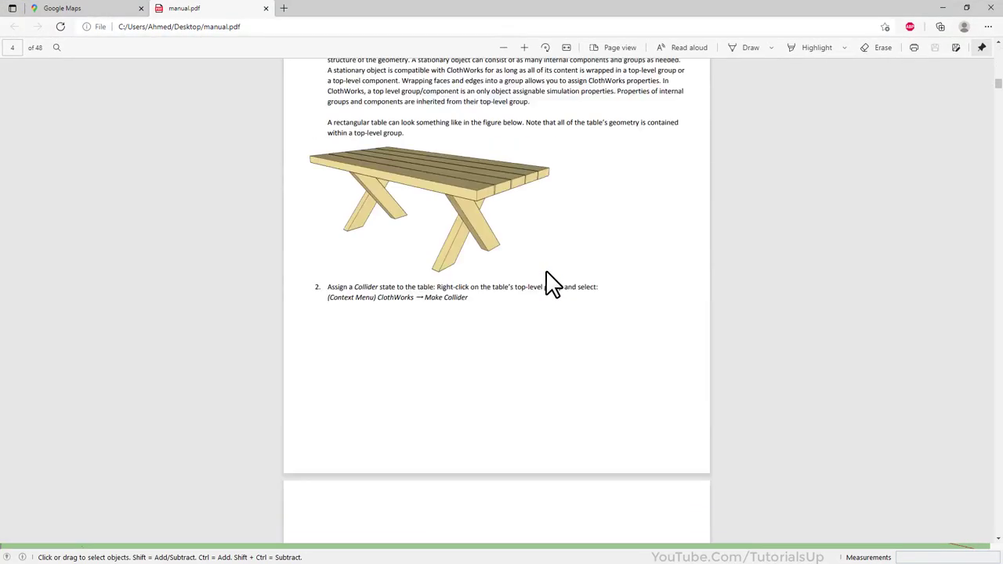
scroll(549, 285, down, 8)
scroll(548, 284, down, 8)
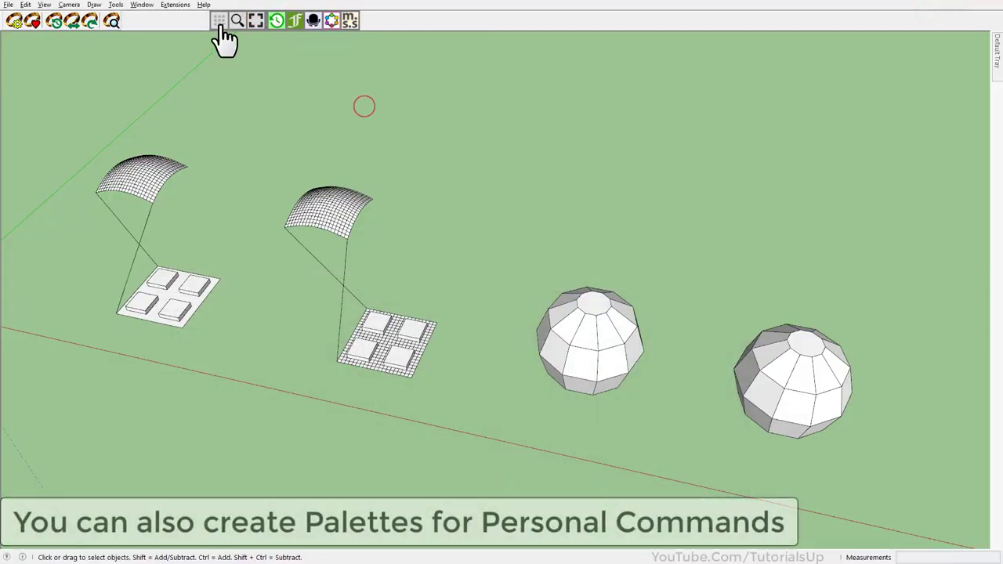
- Create a new favorite palette named Personal Commands with a P icon on its stripe
click(220, 22)
click(306, 58)
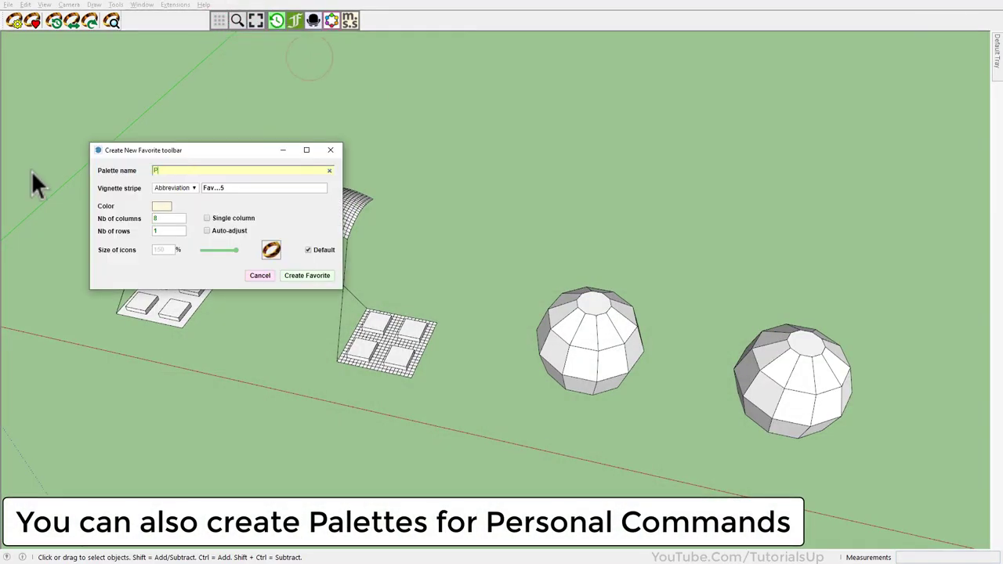
text(Personal Comma)
text(nds)
click(193, 188)
click(177, 205)
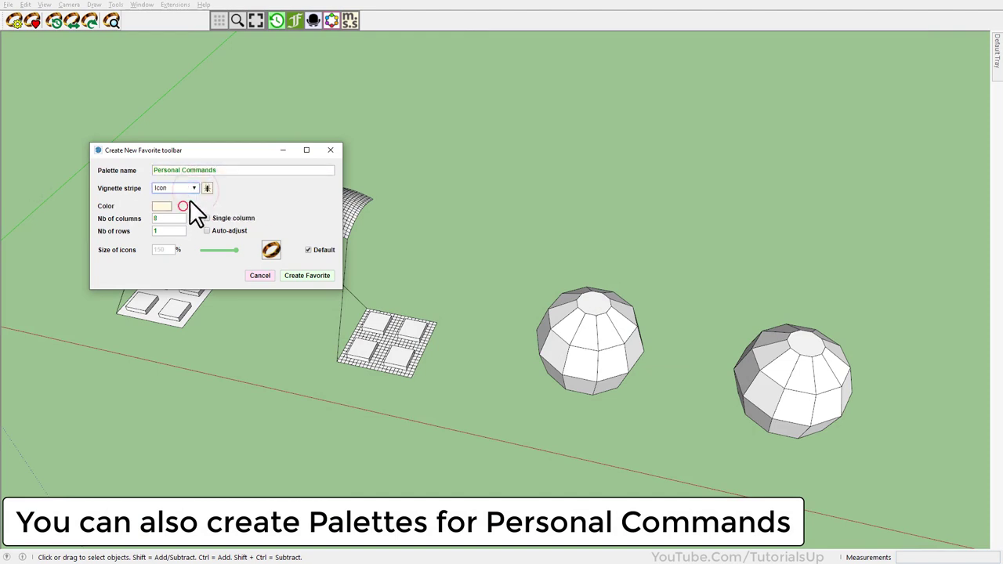
click(208, 190)
click(43, 188)
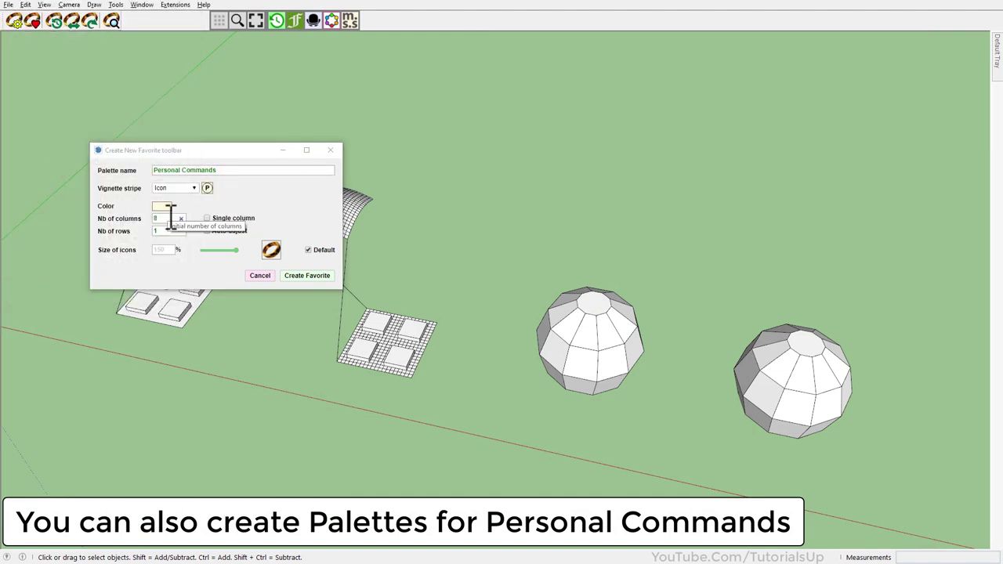
click(319, 279)
- Reposition the palette and drag the ClothWorks Guide command into it
drag(426, 273, 84, 70)
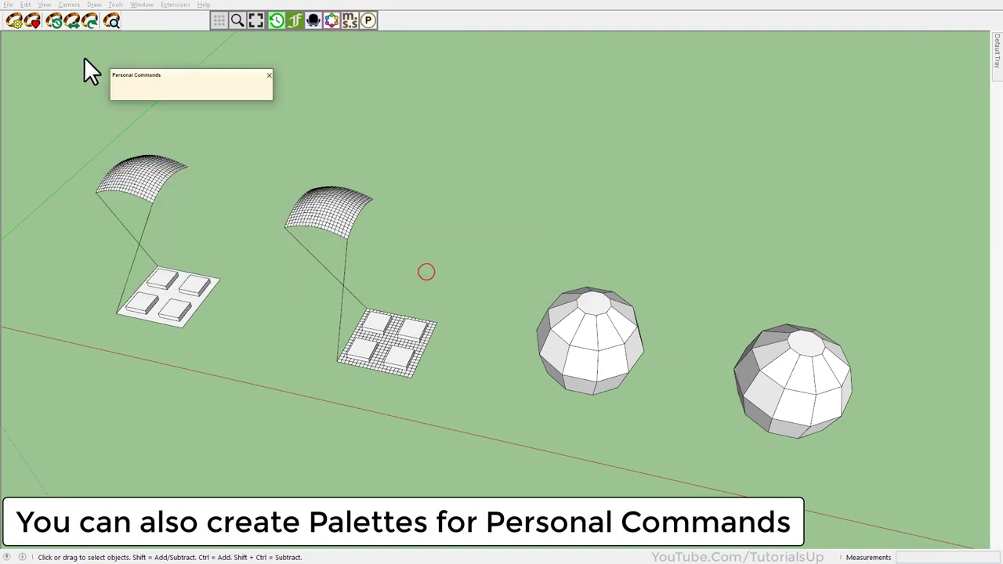
click(221, 24)
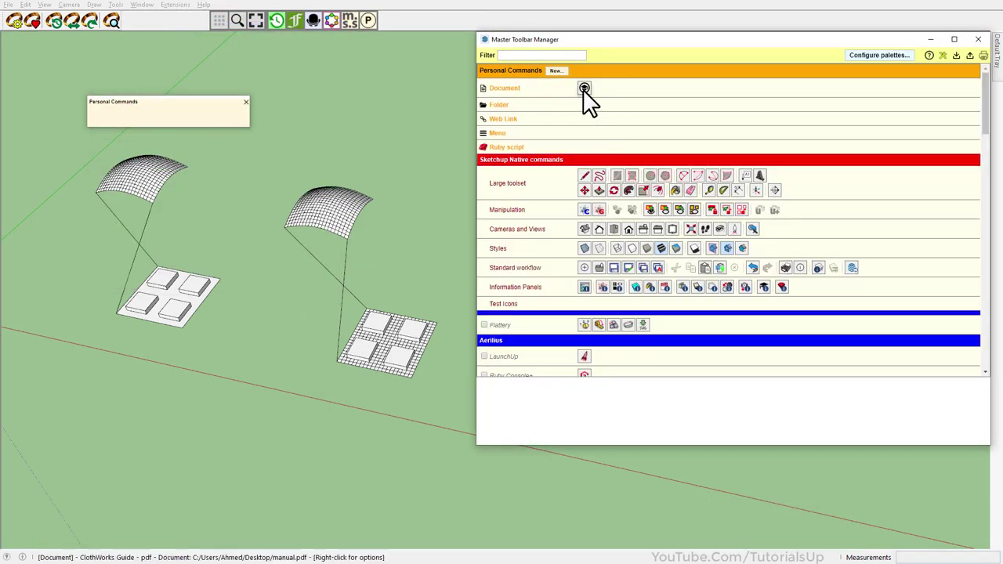
drag(583, 88, 97, 116)
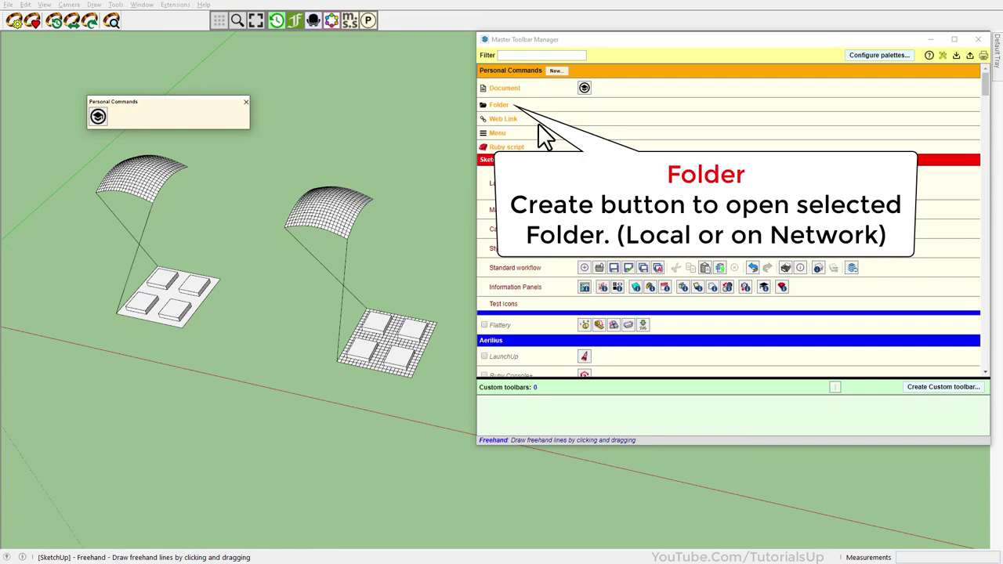
- Start a Folder command linked to the SketchUp 2021\SketchUp\Plugins folder
click(499, 107)
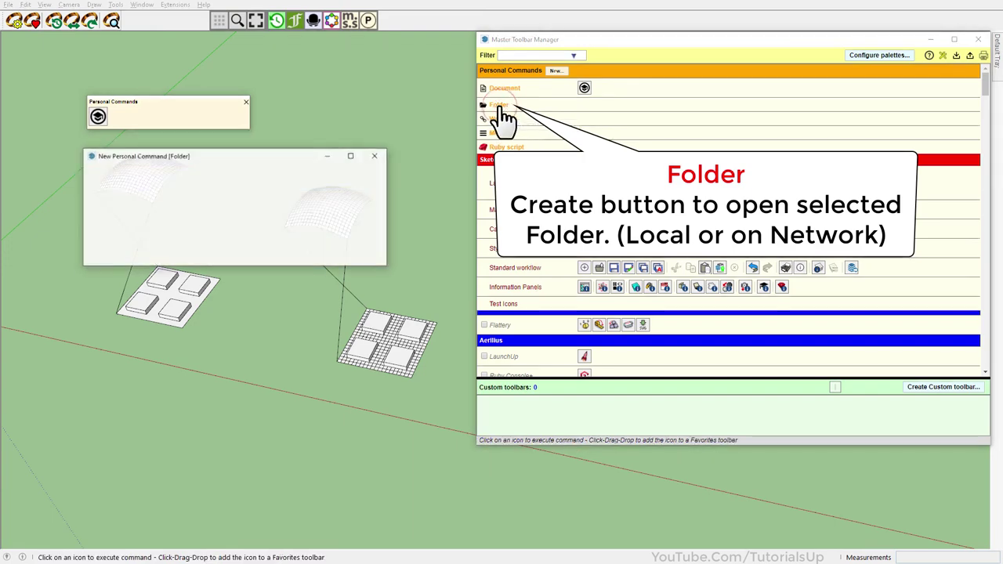
click(378, 238)
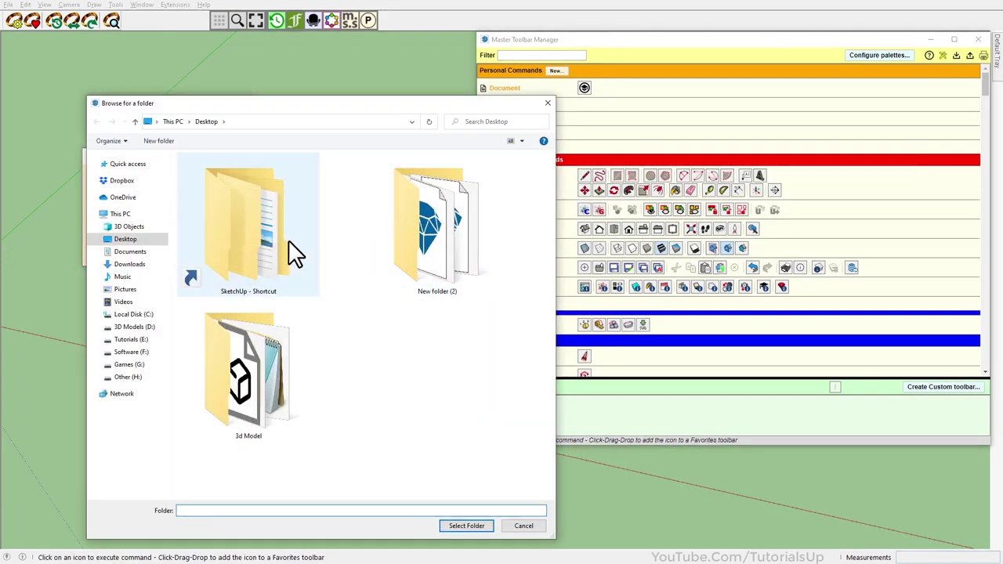
double_click(278, 253)
double_click(392, 368)
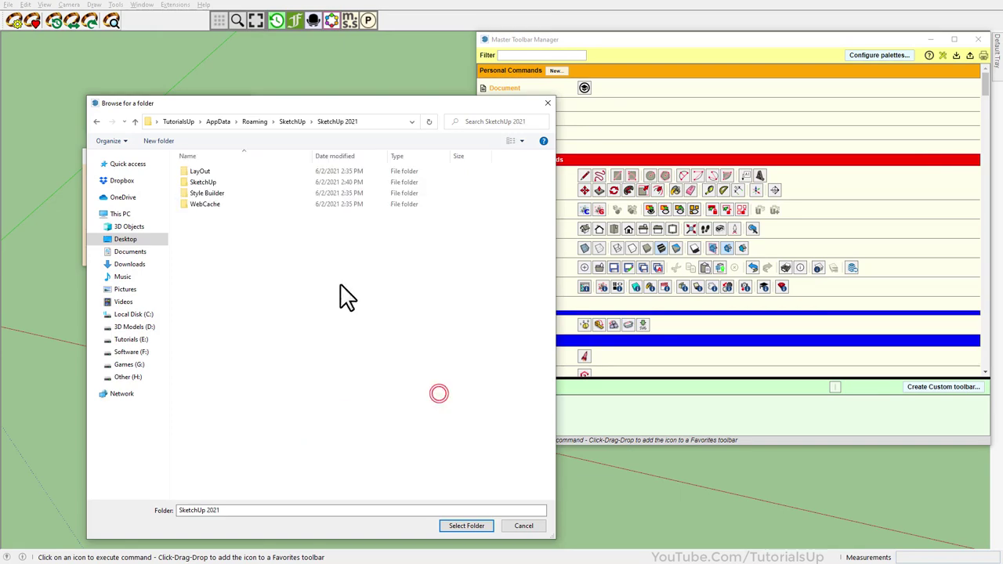
double_click(204, 182)
click(200, 205)
double_click(201, 205)
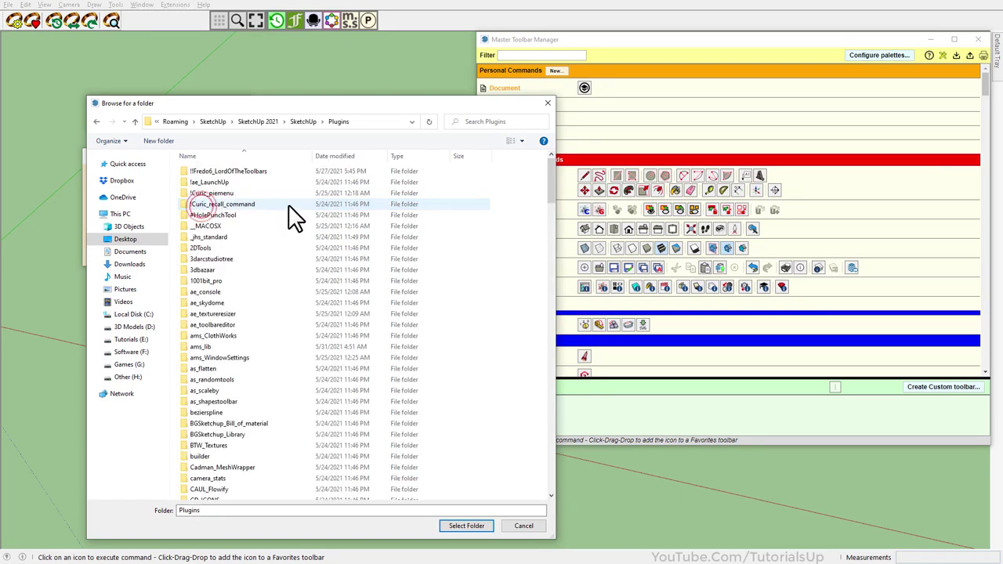
click(479, 527)
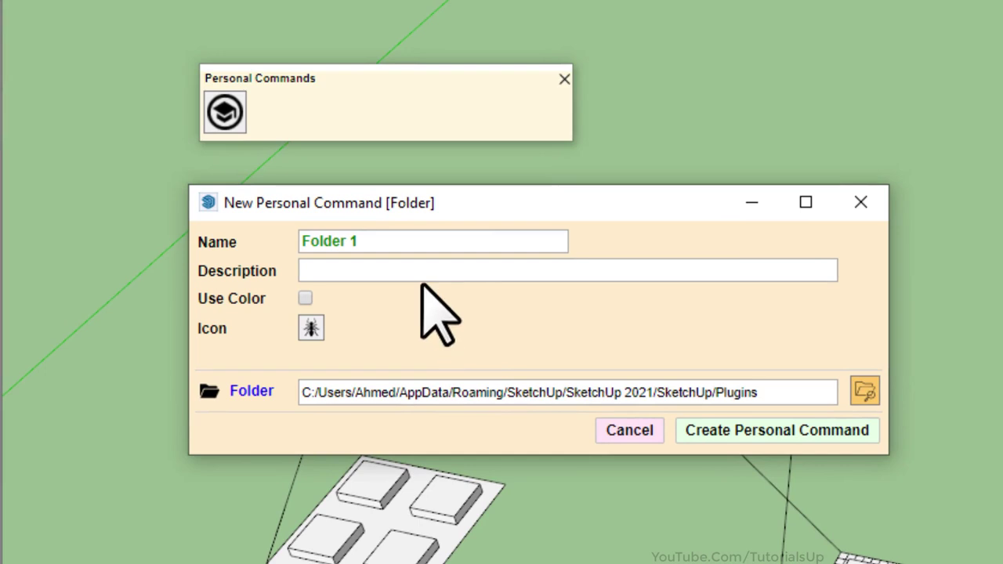
- Name the command Plugins Folder, give it a notepad icon, and create it
drag(419, 247, 358, 202)
text(Plugin)
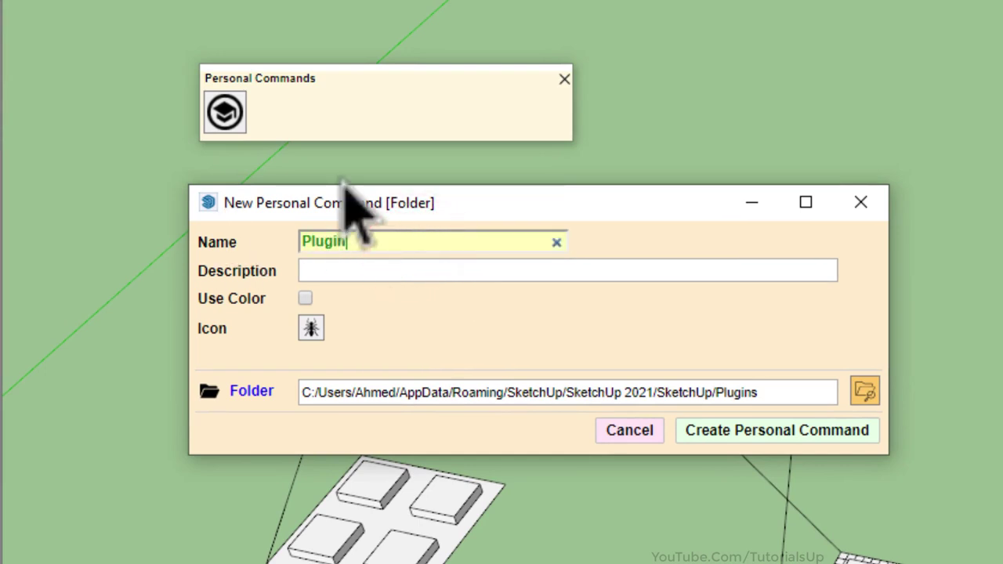
text(s Folder)
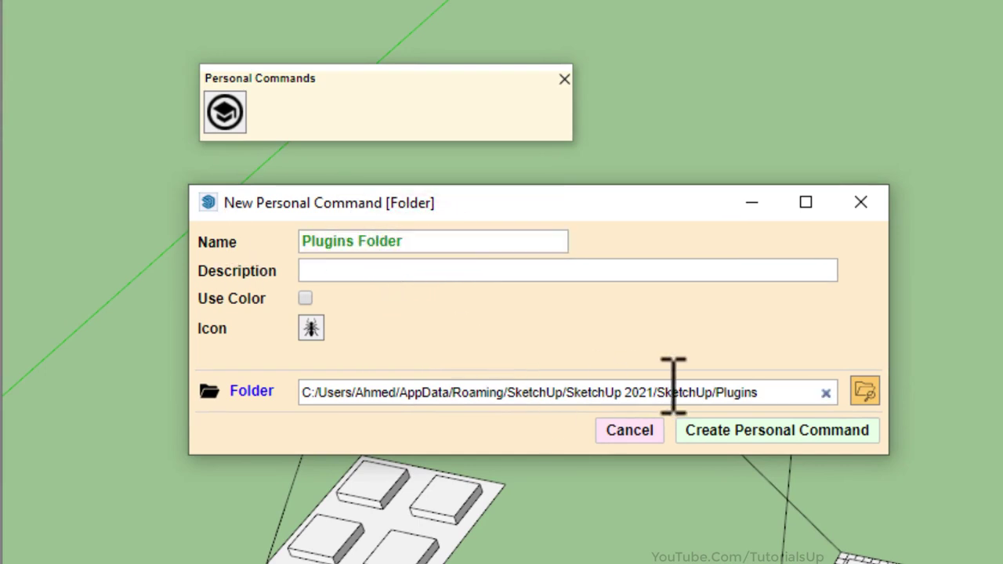
click(312, 329)
click(410, 152)
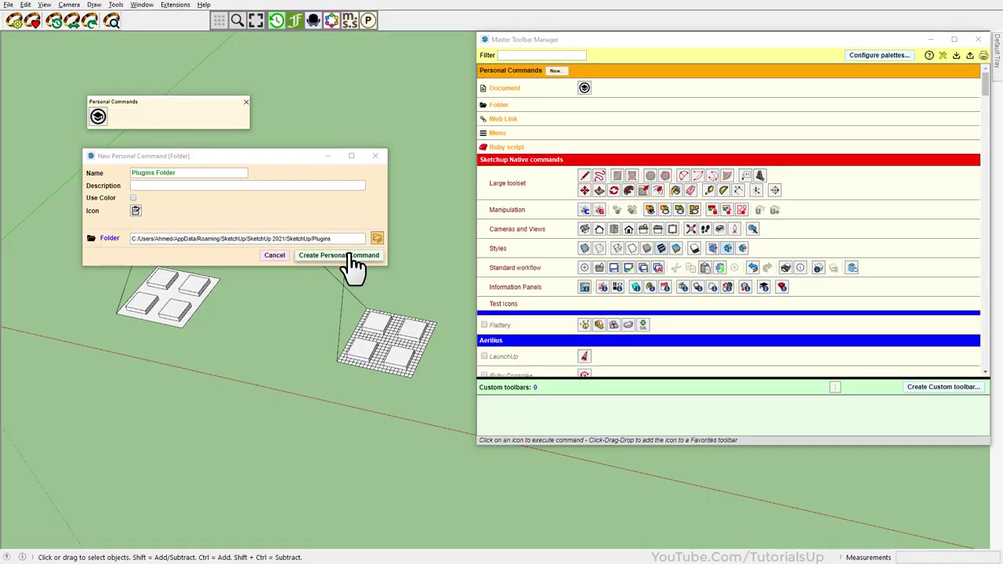
click(354, 258)
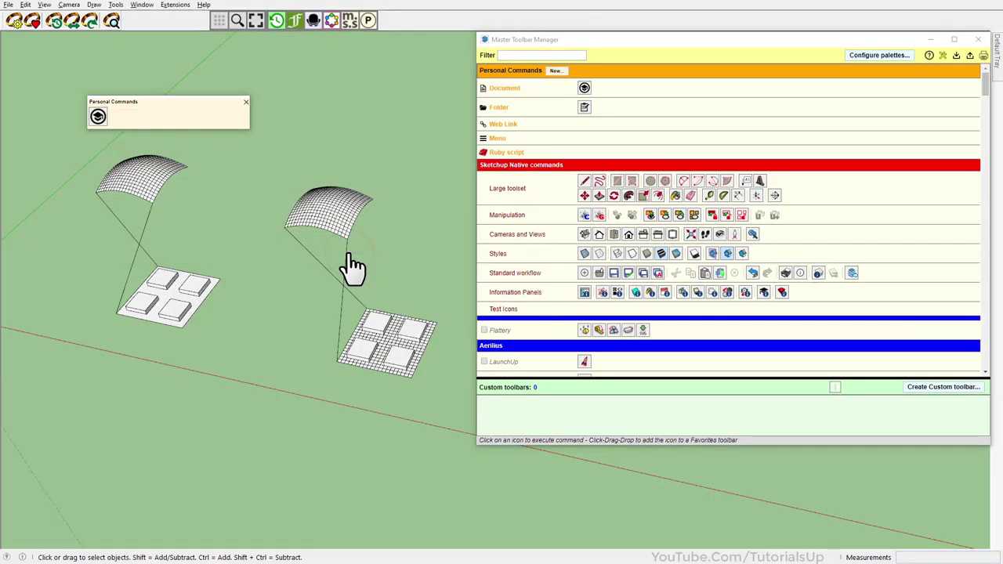
- Add Plugins Folder to the Personal Commands palette and test that it opens the Plugins folder
drag(585, 110, 151, 118)
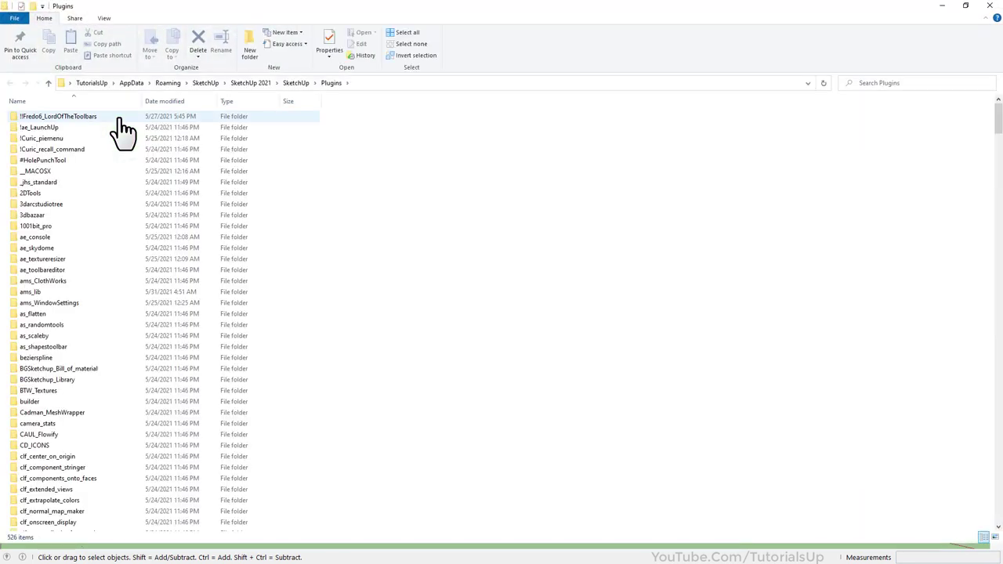
scroll(251, 376, down, 6)
scroll(250, 376, down, 10)
scroll(251, 377, down, 15)
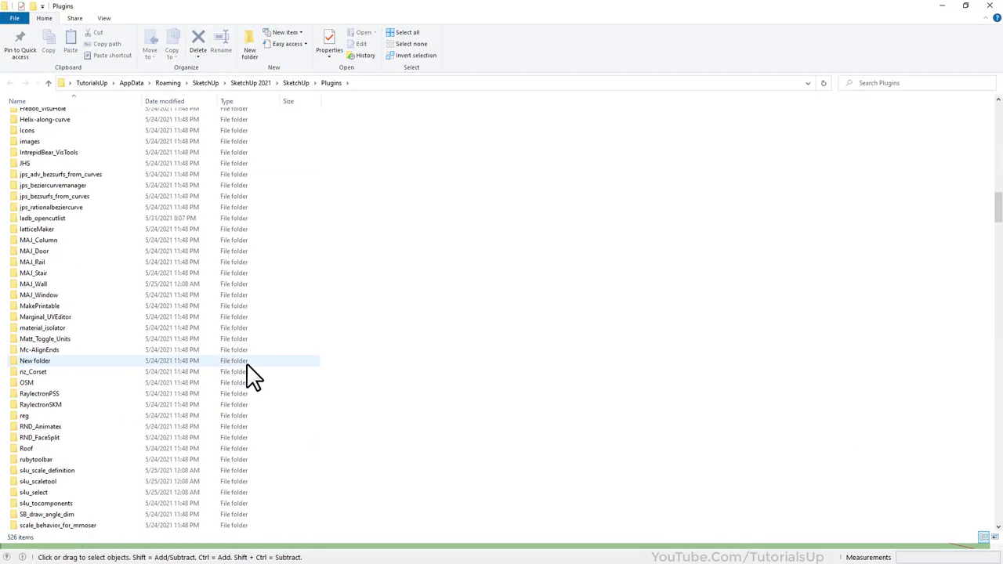
scroll(251, 376, down, 10)
scroll(538, 172, down, 5)
click(990, 6)
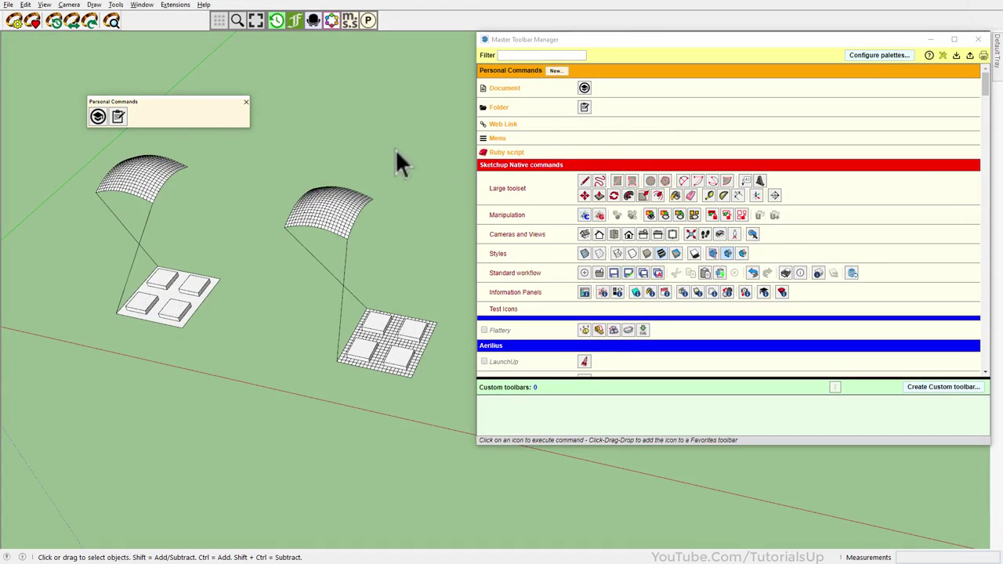
- Start a Web Link command named Location and copy the Google Maps address from Edge
click(506, 124)
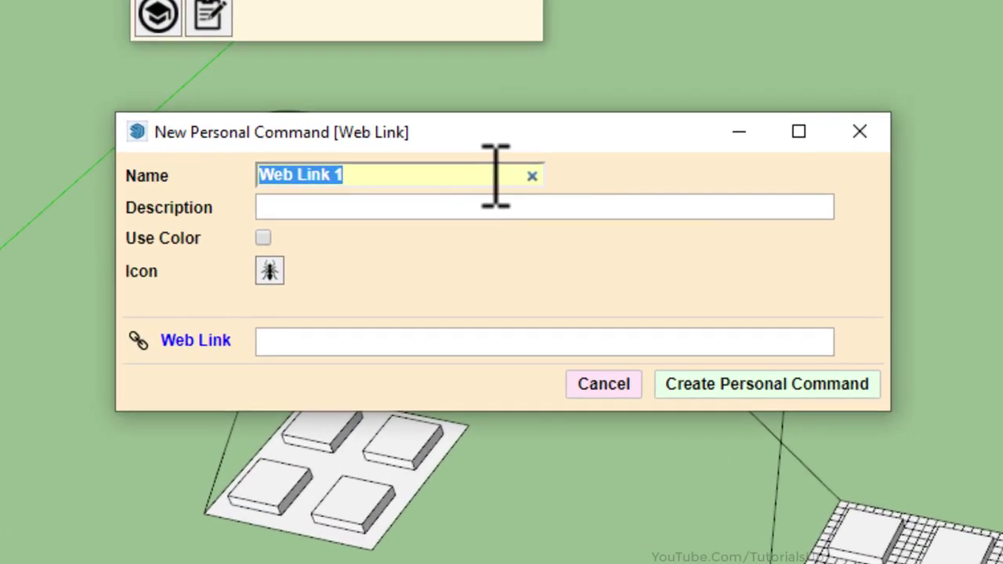
text(Location)
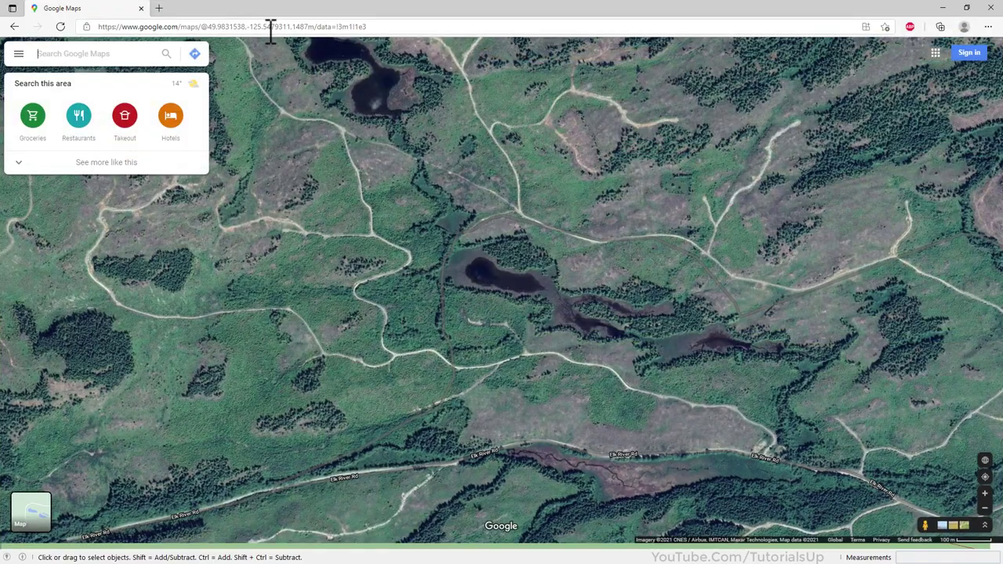
click(269, 27)
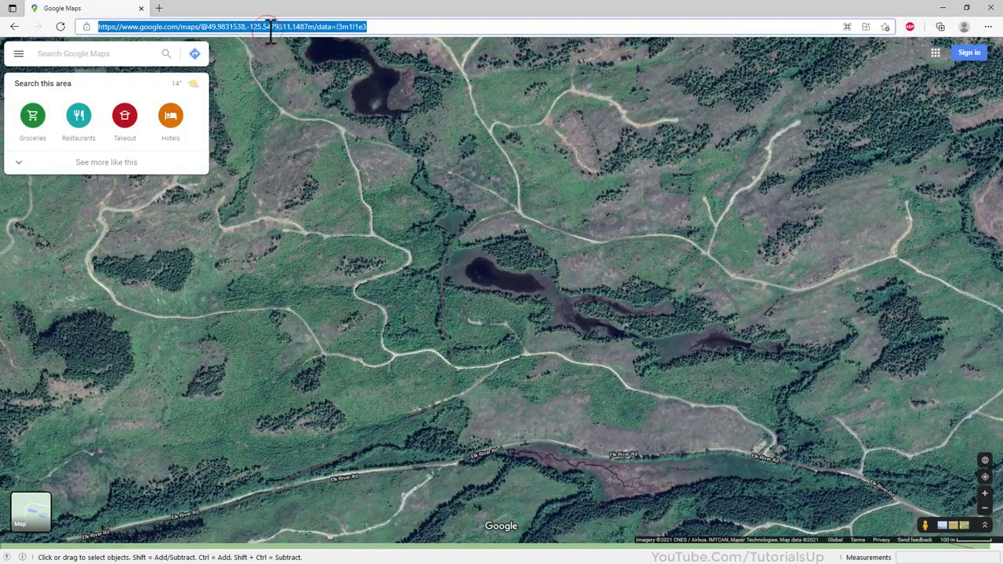
right_click(265, 26)
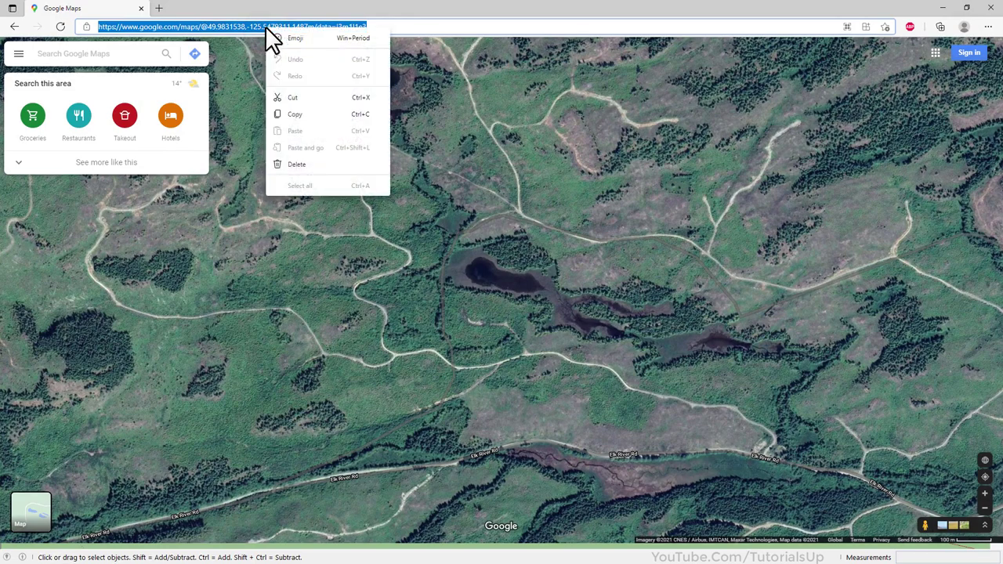
click(304, 112)
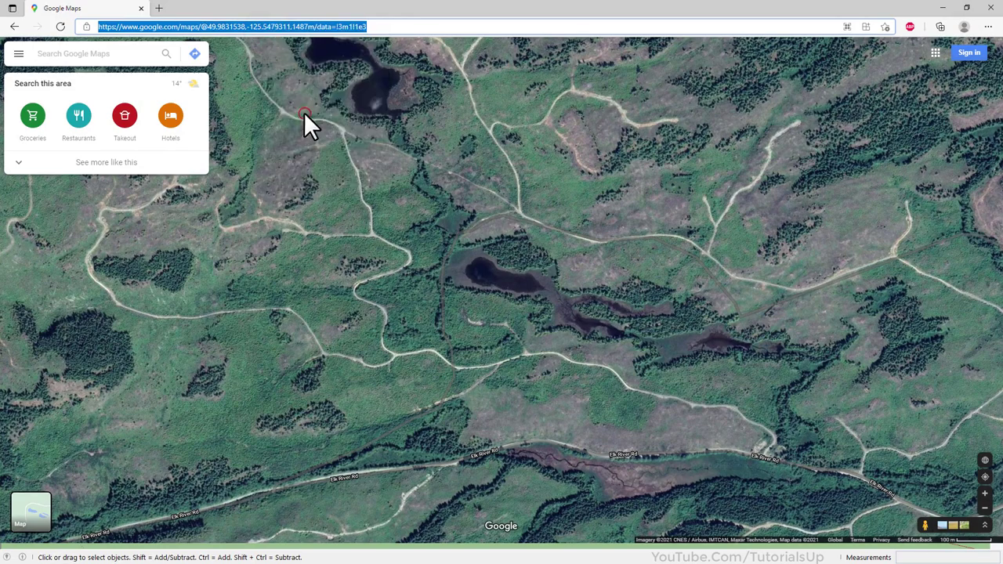
click(945, 9)
click(159, 195)
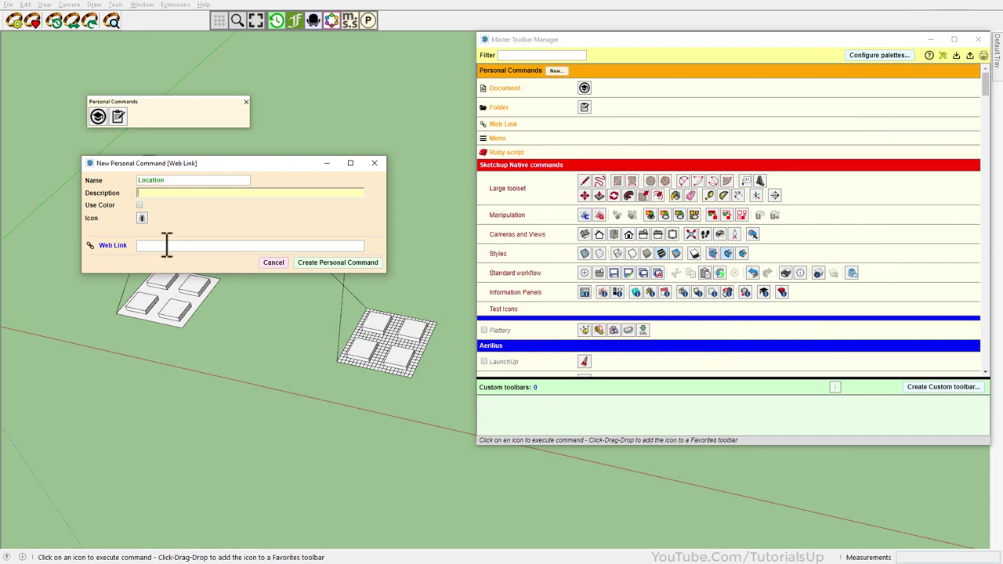
- Paste the Google Maps link, choose a flag icon with a pale cyan colour, and create Location
click(166, 245)
right_click(163, 247)
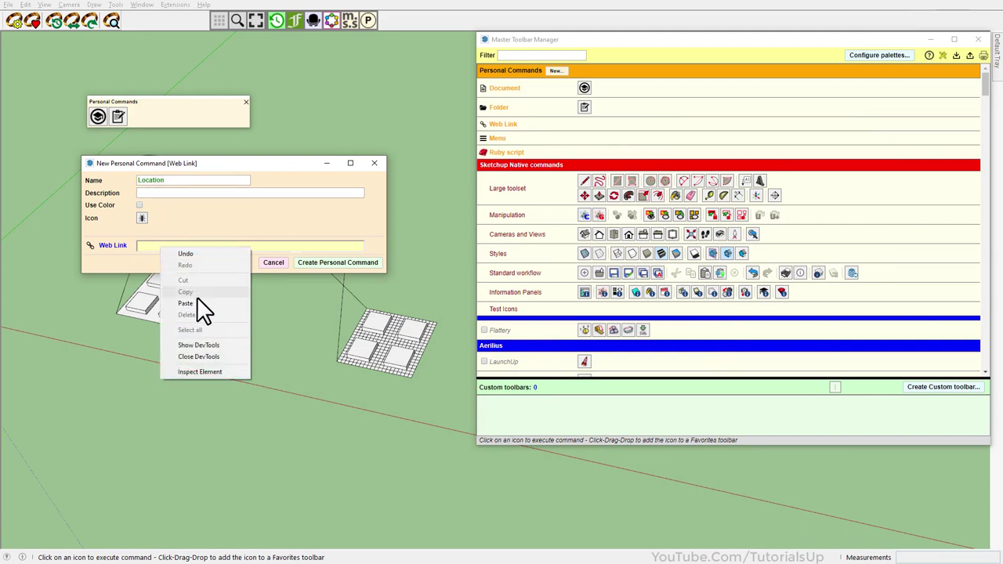
click(197, 302)
click(142, 219)
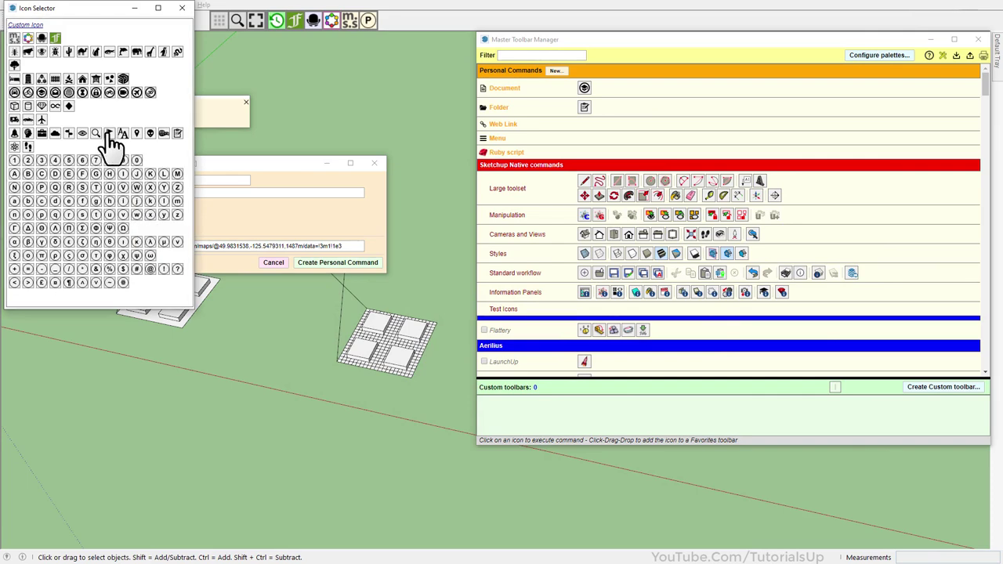
click(68, 133)
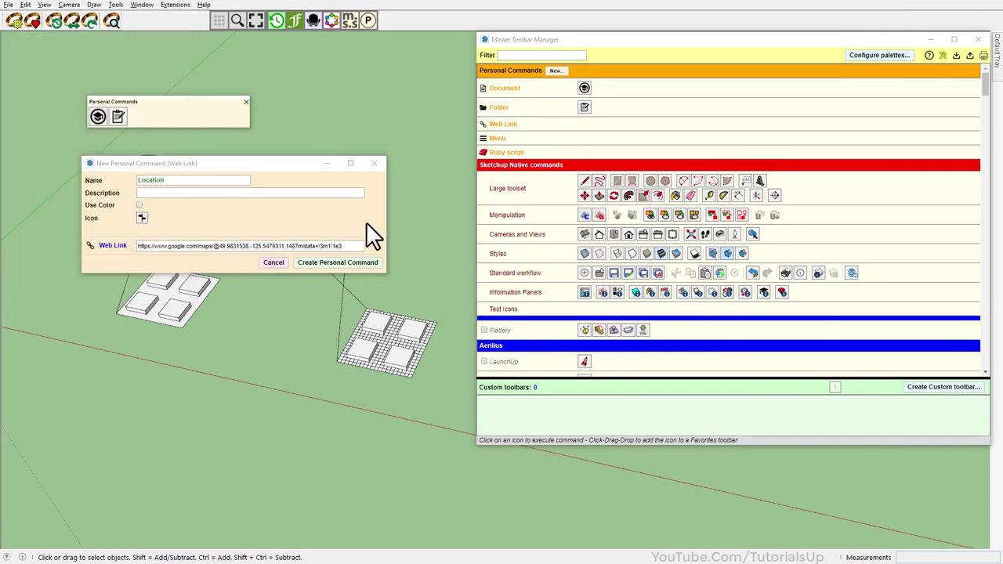
click(139, 205)
click(157, 206)
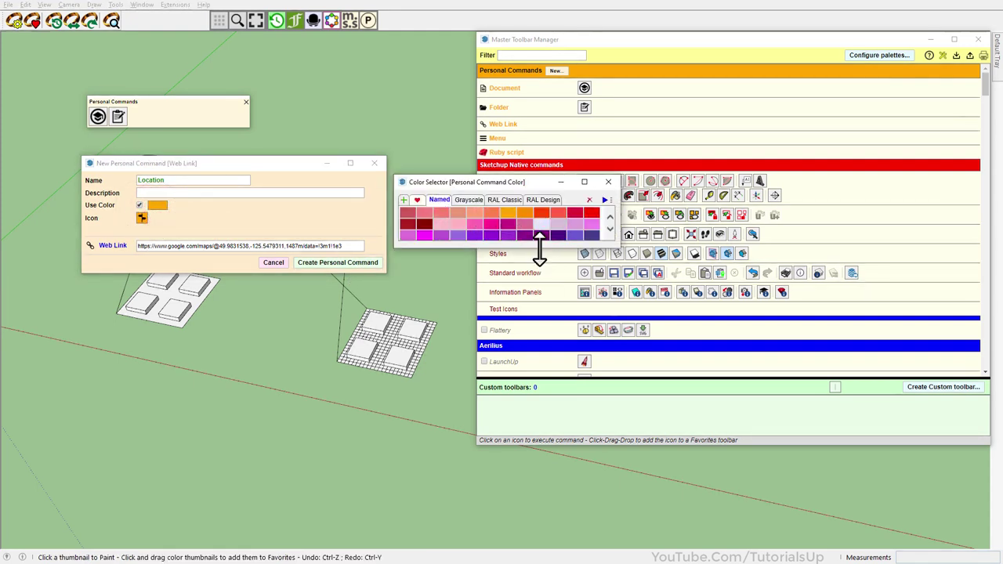
drag(540, 249, 540, 293)
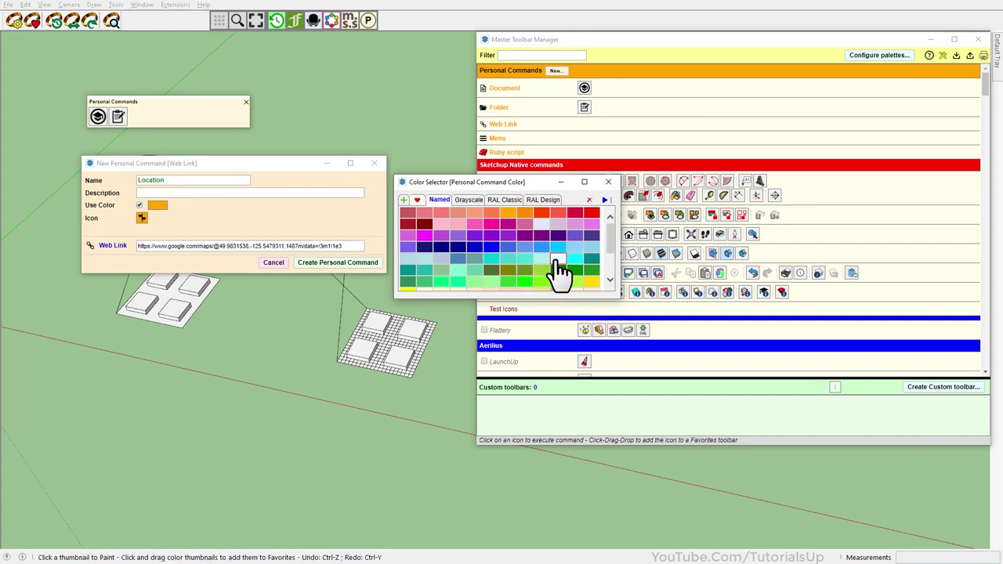
double_click(544, 258)
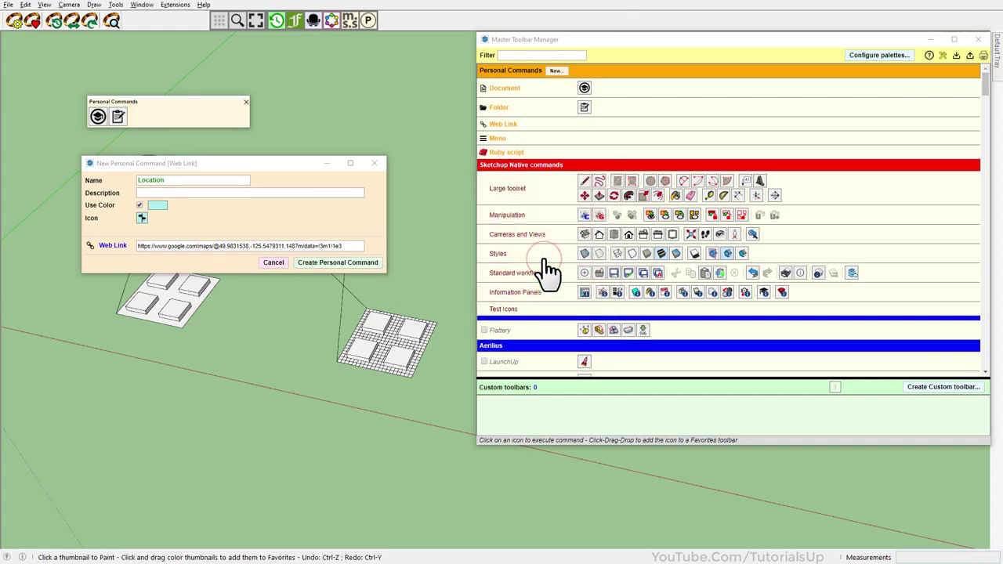
click(337, 265)
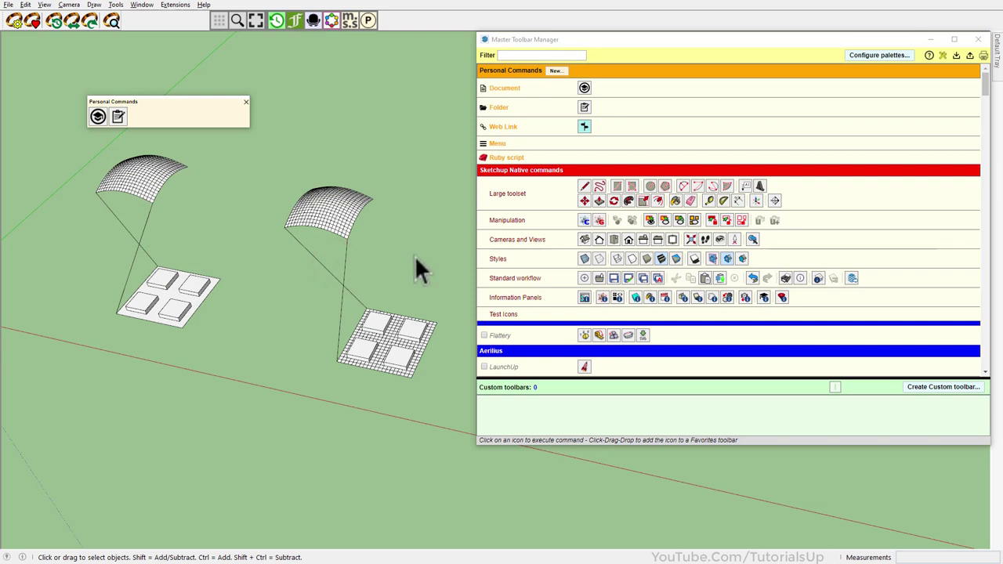
- Add Location to the Personal Commands toolbar and test that it opens the map page
drag(584, 126, 151, 119)
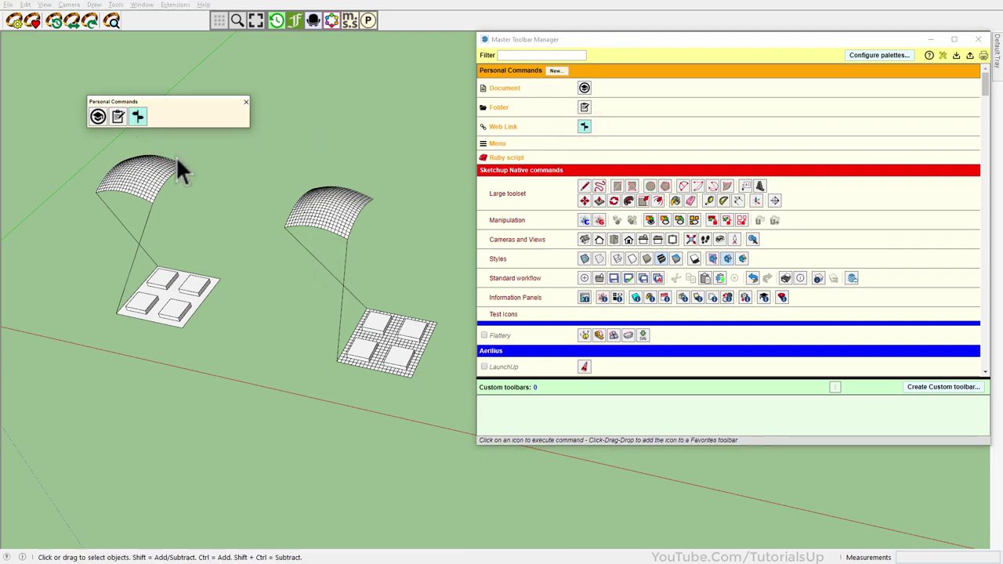
click(138, 118)
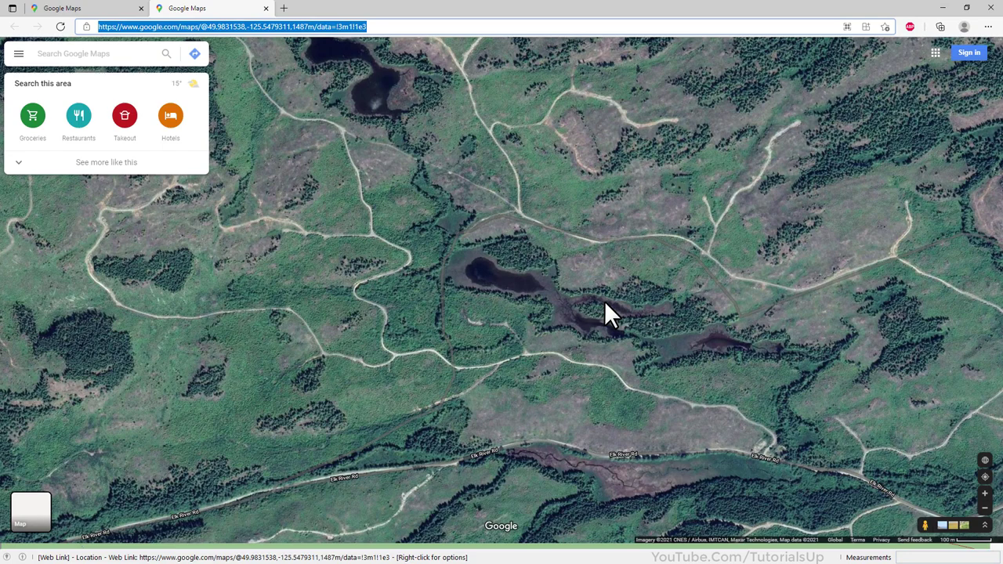
click(942, 11)
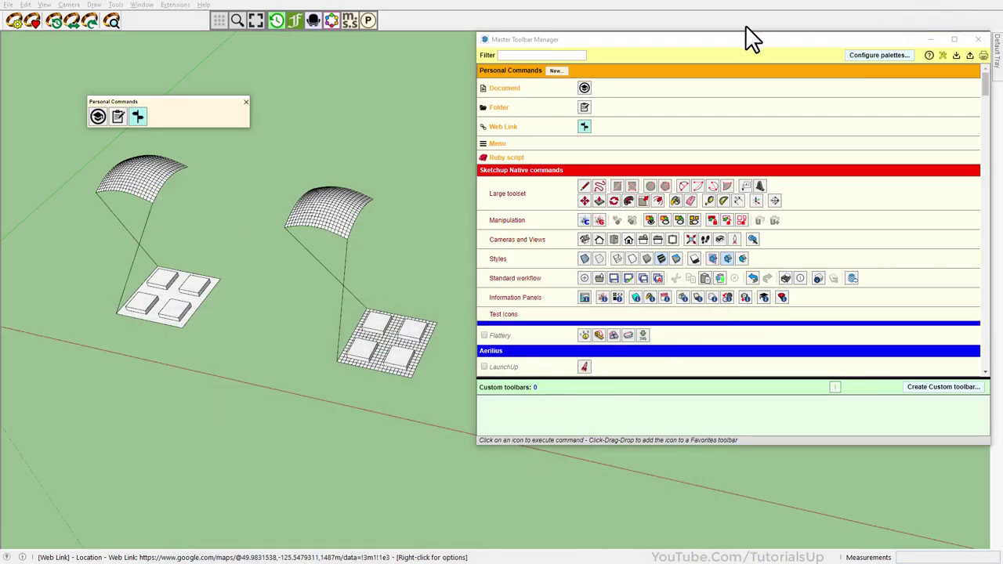
- Start a Menu command named and described Flowify, linked to Extensions / Flowify / Flowify
click(589, 145)
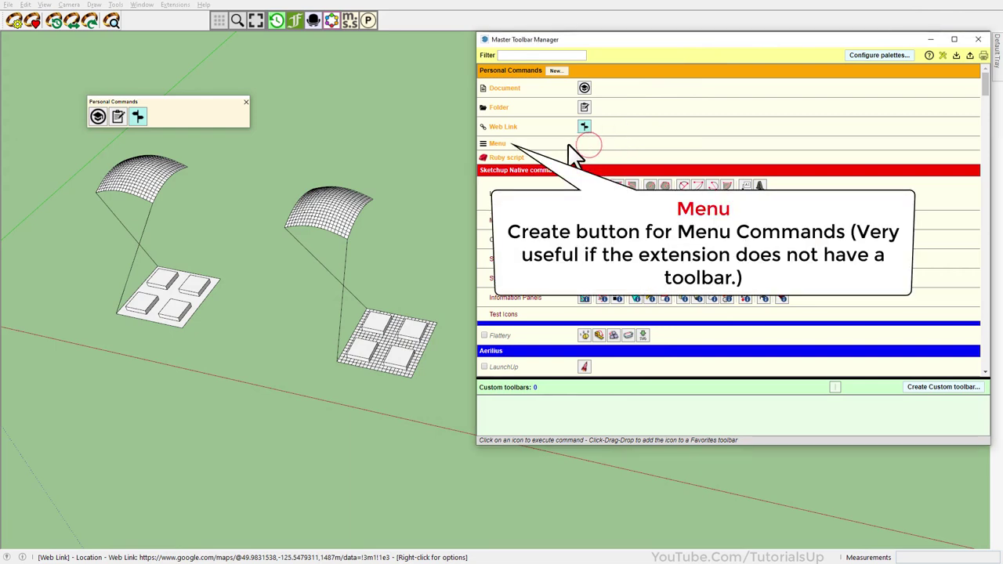
click(498, 146)
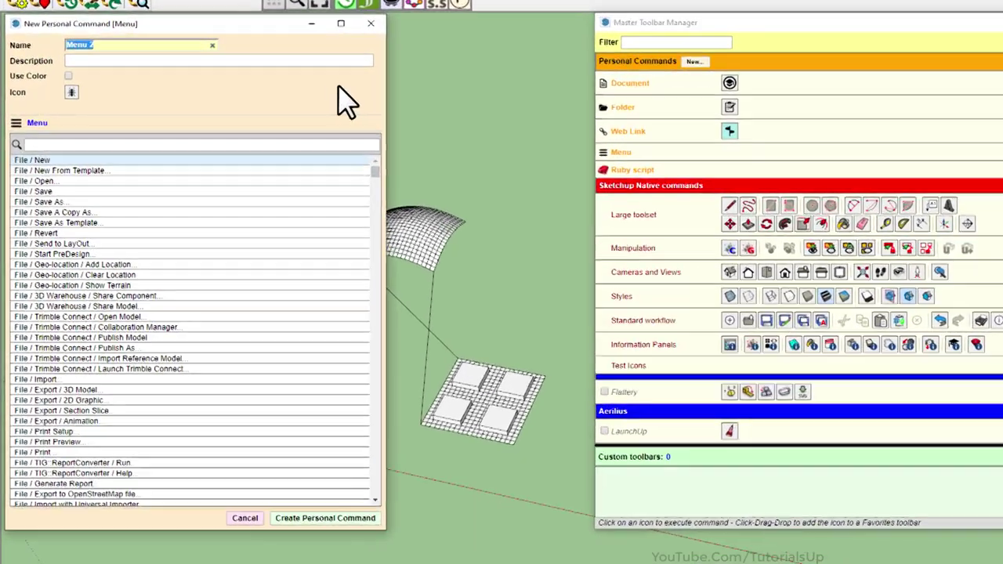
text(Flowify)
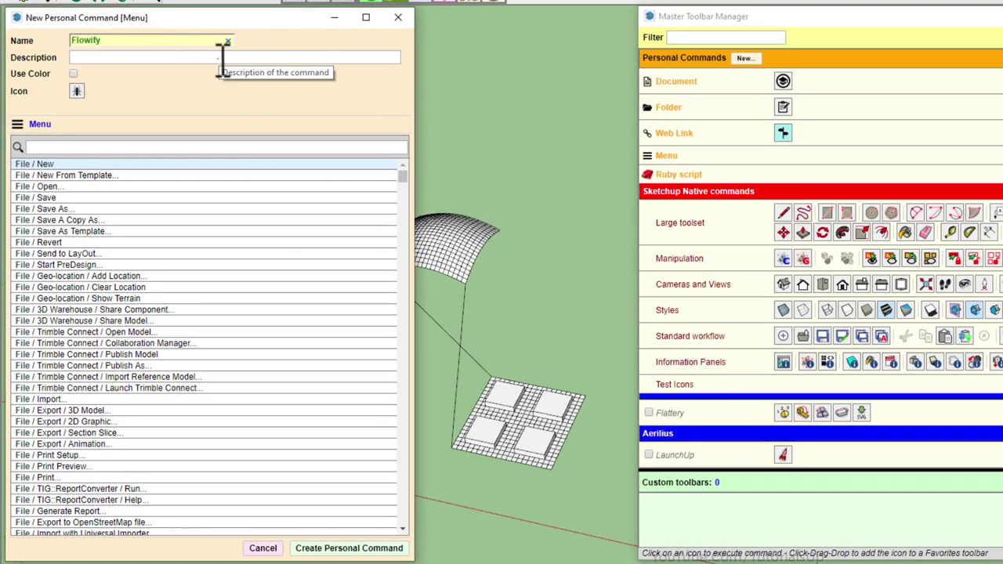
click(224, 58)
text(Flowify)
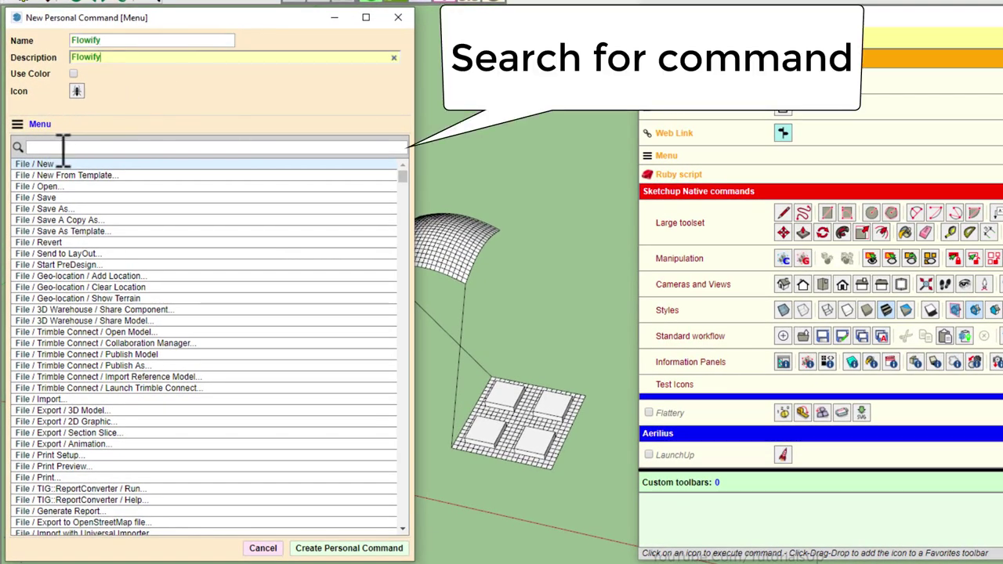
click(45, 147)
text(F)
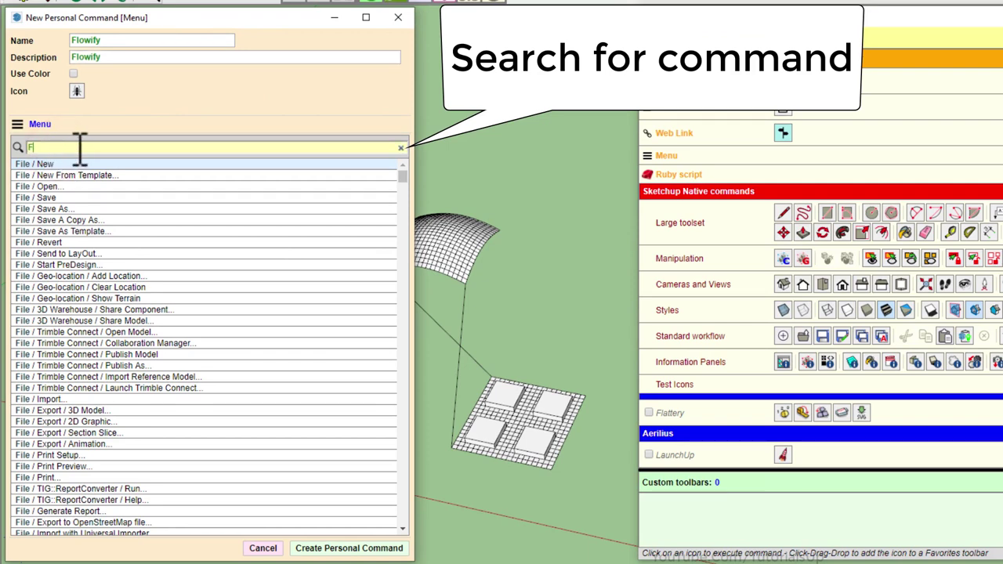
text(low)
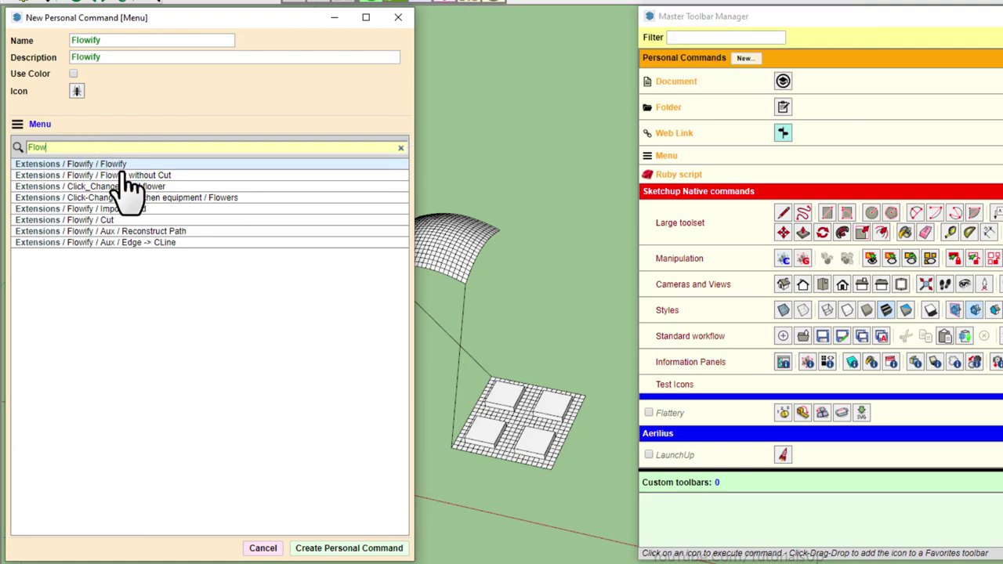
click(110, 164)
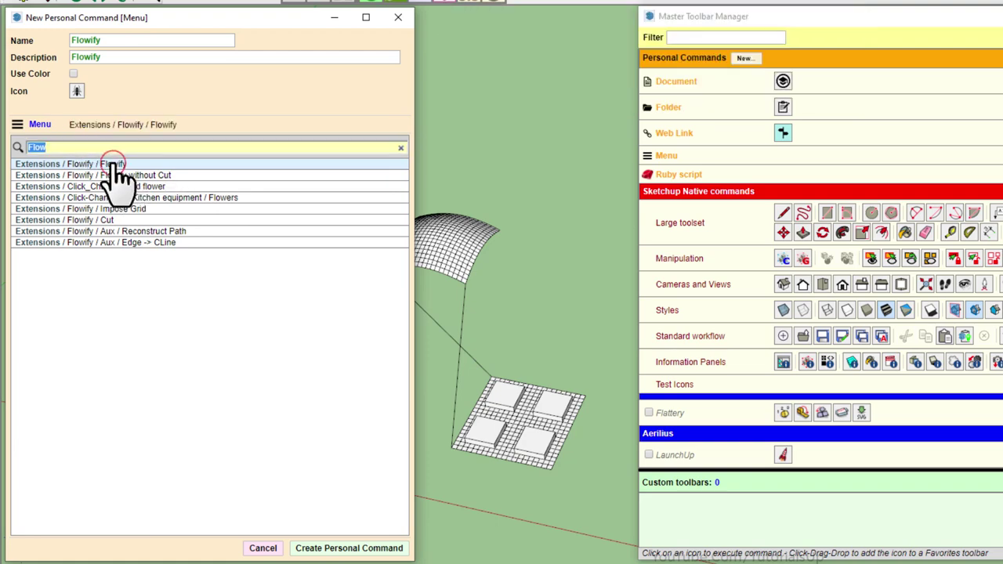
- Use 'Flowify with cut' from Desktop\SketchUp\Icon as its custom icon, then create the command
click(76, 92)
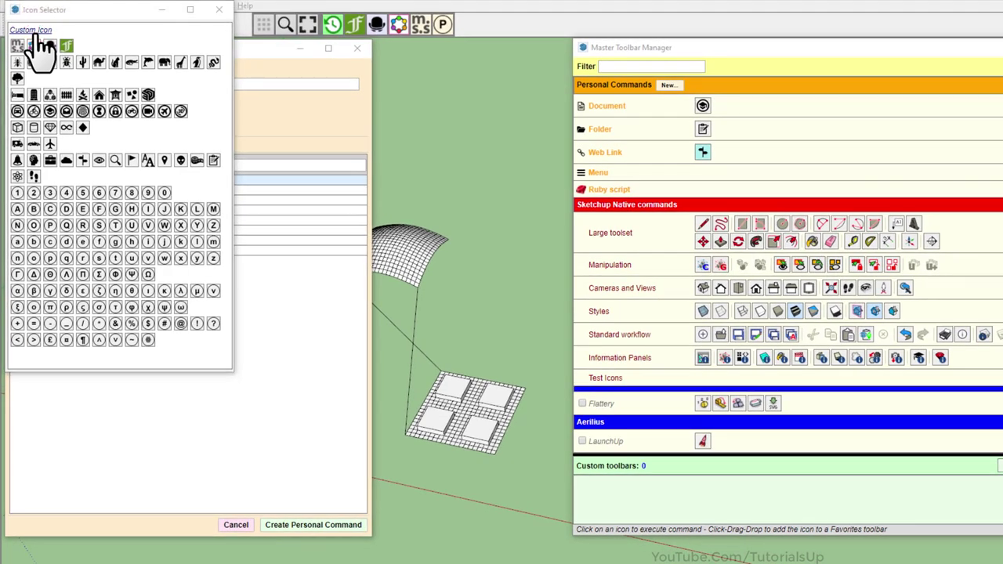
click(31, 31)
click(53, 201)
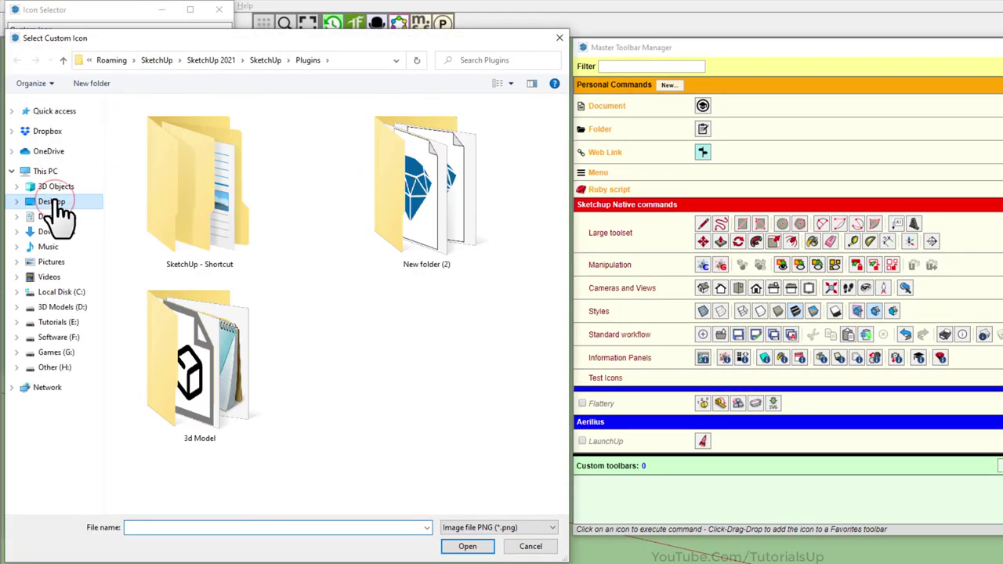
double_click(203, 173)
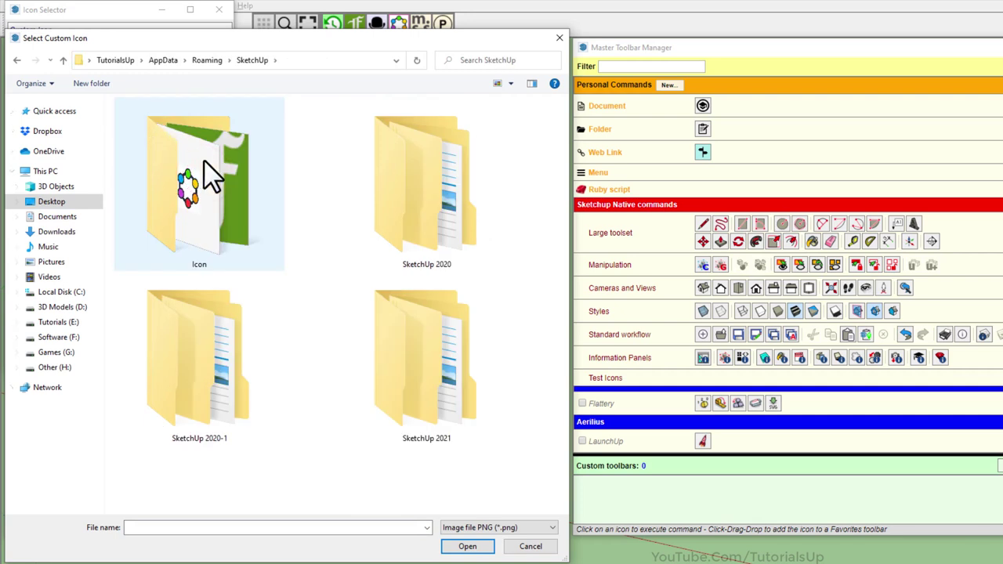
double_click(204, 160)
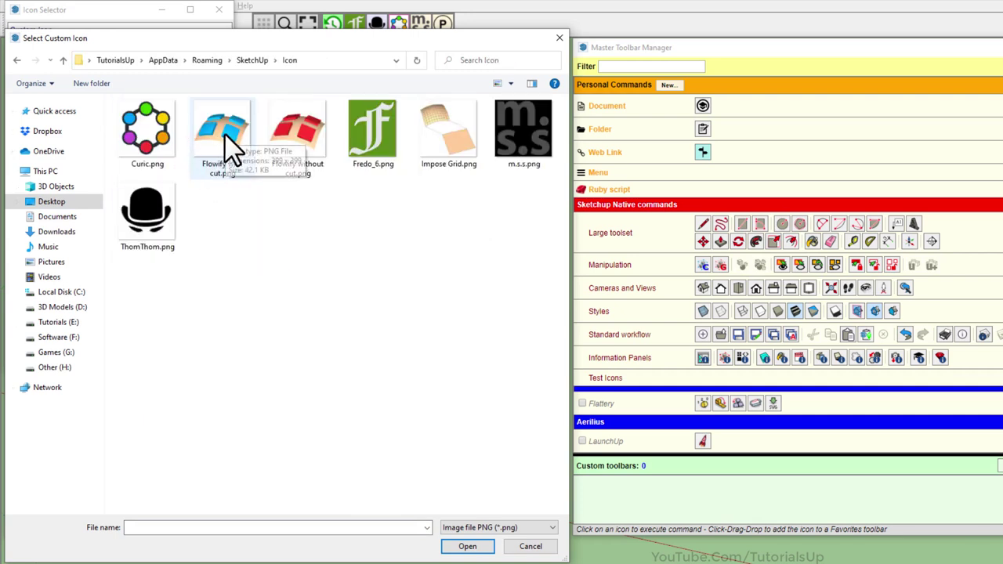
click(224, 134)
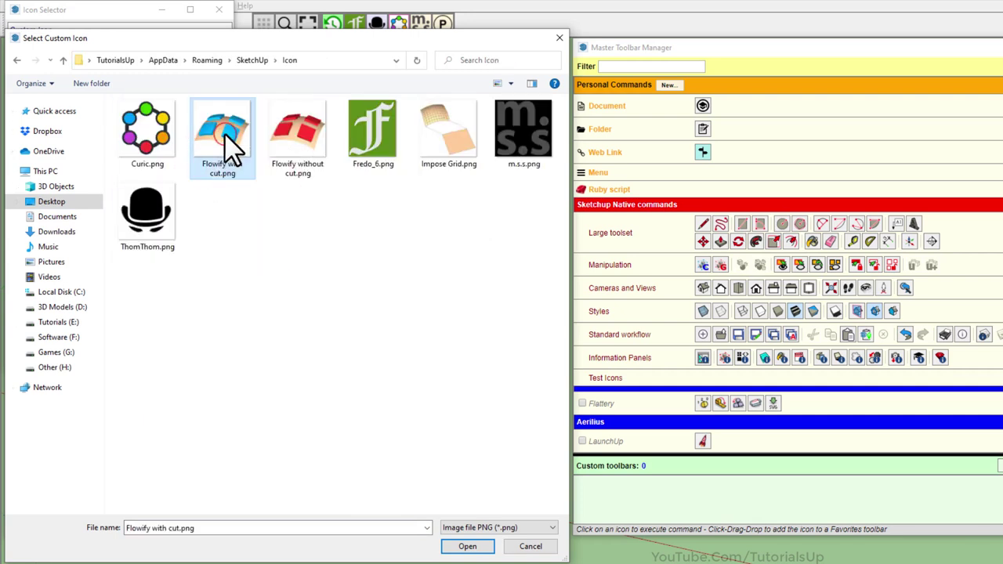
click(468, 546)
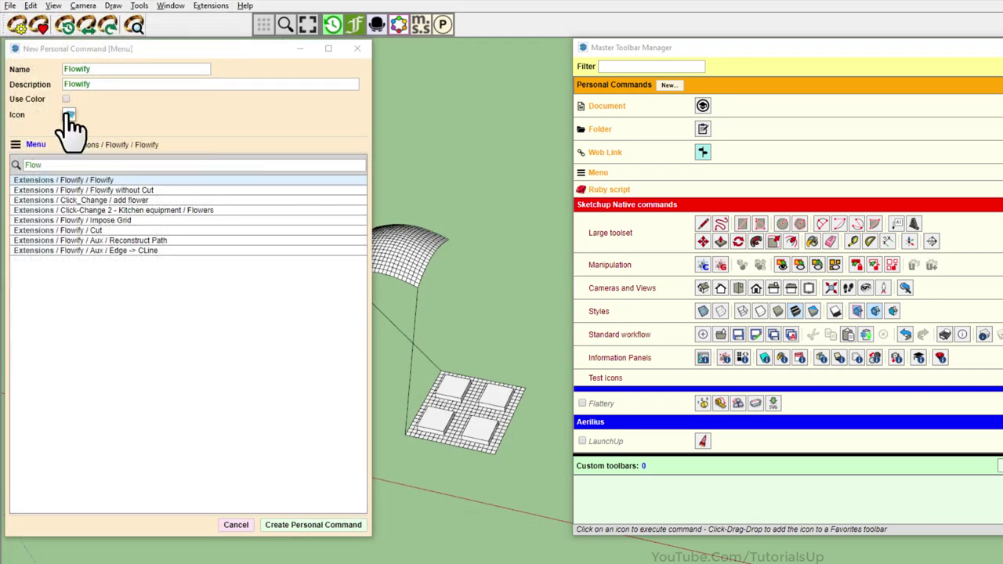
click(321, 526)
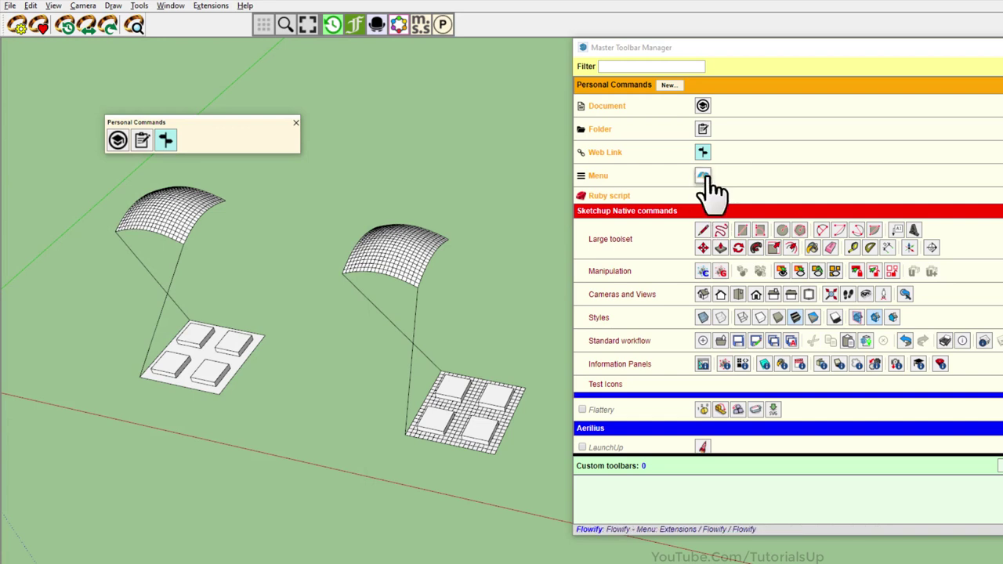
- Start a new Menu command linked to Flowify without Cut and name it Flowify without Cut
click(594, 177)
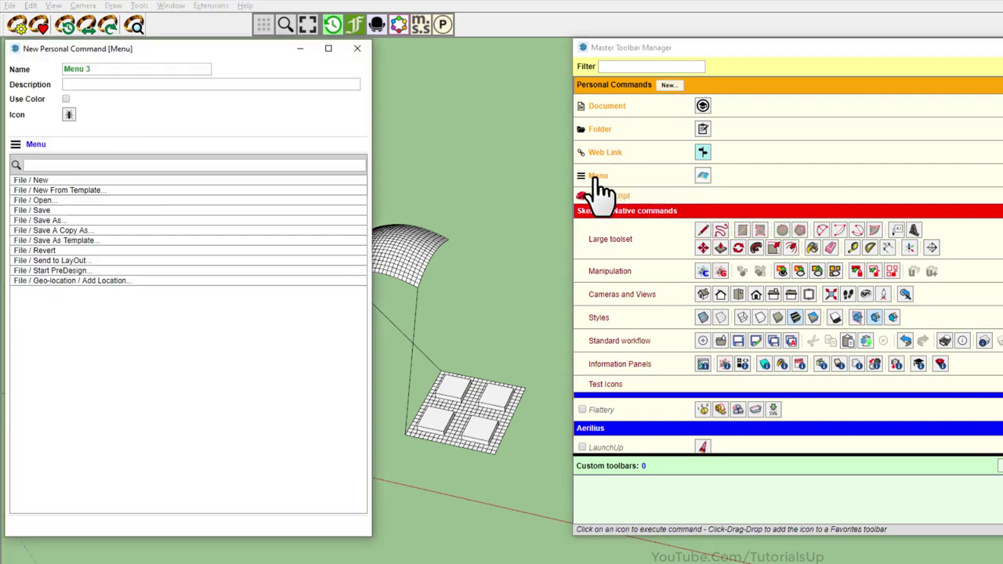
click(81, 165)
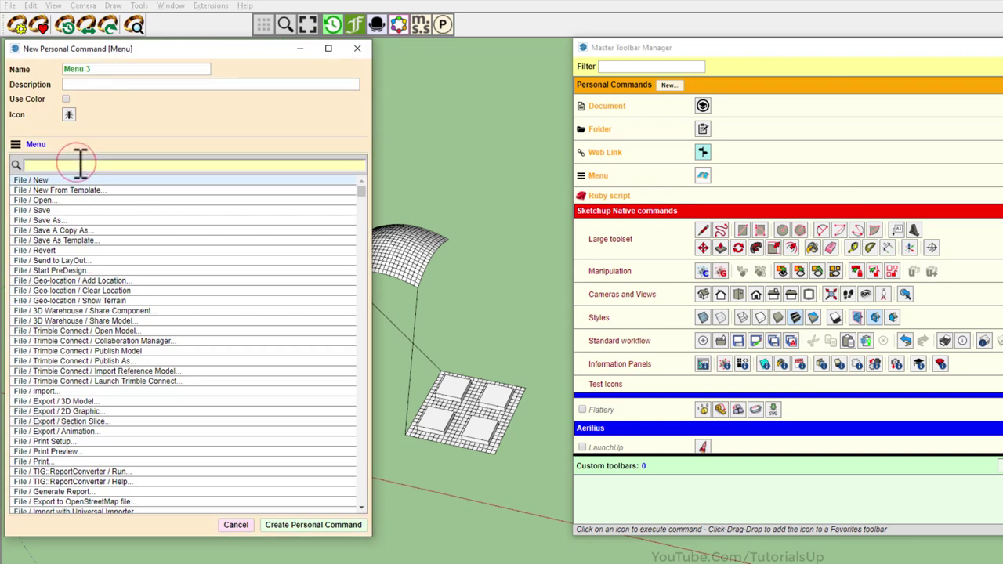
text(flow)
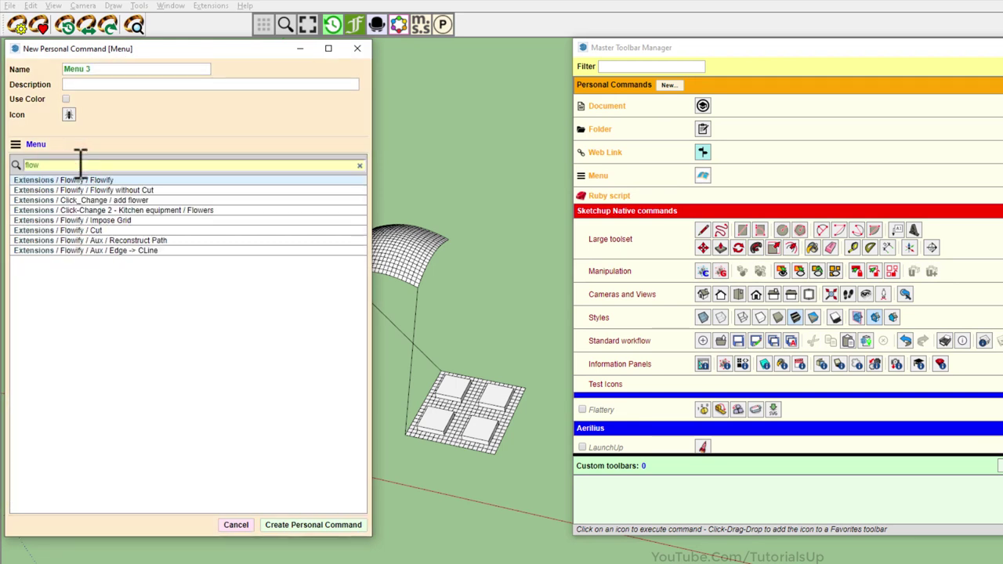
click(126, 189)
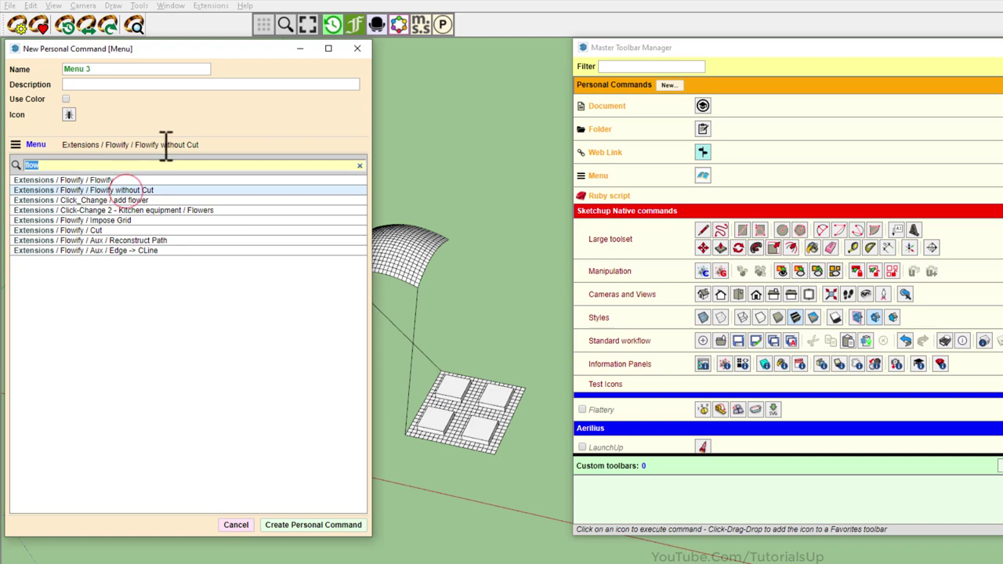
drag(199, 145, 135, 145)
key(ctrl+c)
triple_click(126, 72)
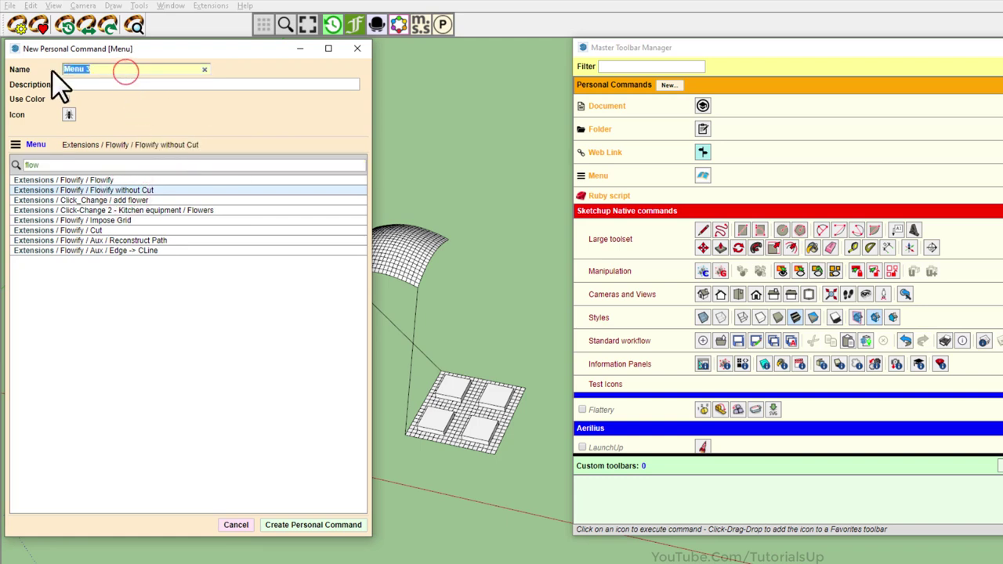
key(ctrl+v)
click(122, 87)
- Give it the 'Flowify without cut' custom icon and create the command
click(69, 114)
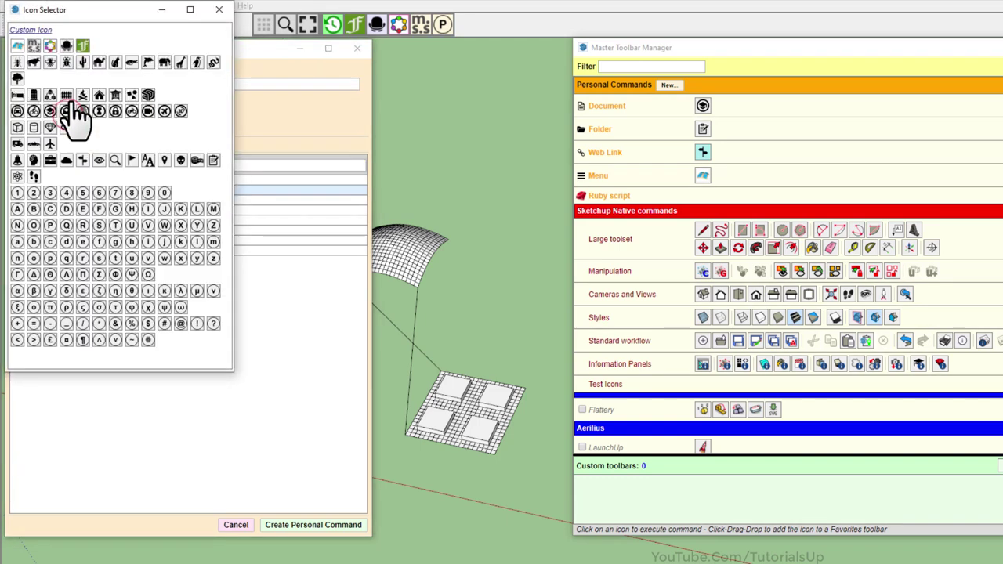
click(79, 43)
click(311, 137)
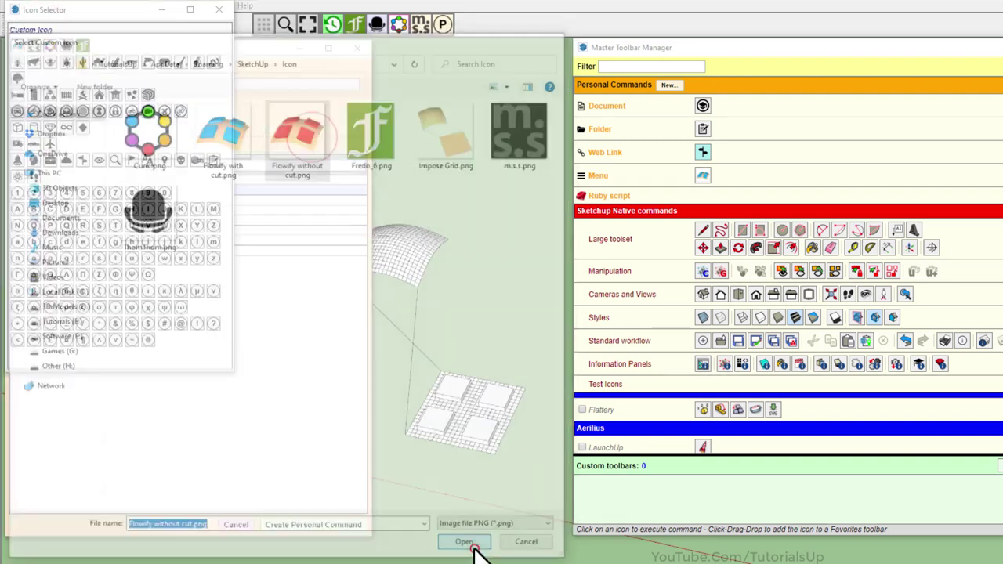
click(467, 546)
click(303, 517)
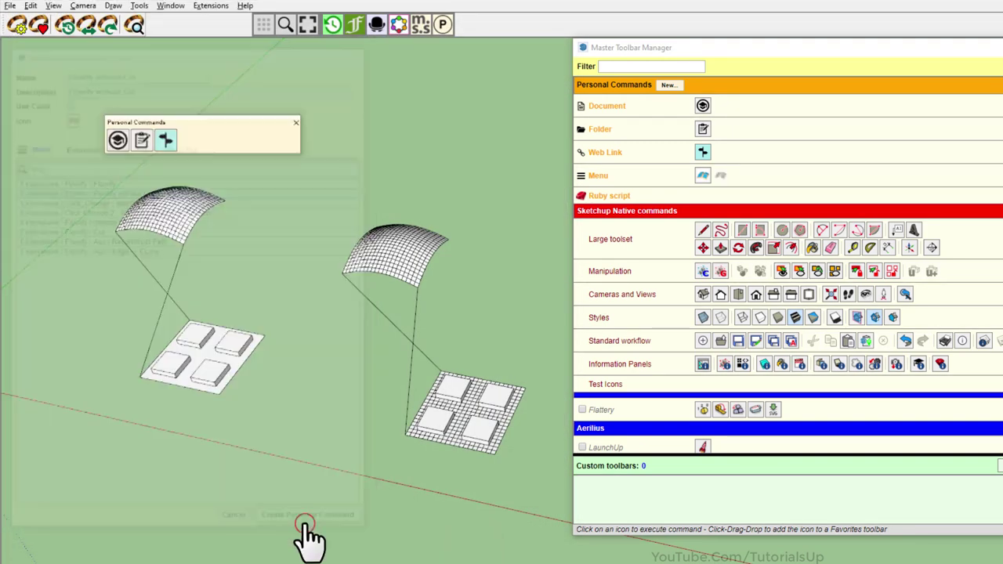
- Start a Menu command linked to Extensions / Flowify / Impose Grid and name it Flowify - Impose Grid
click(601, 181)
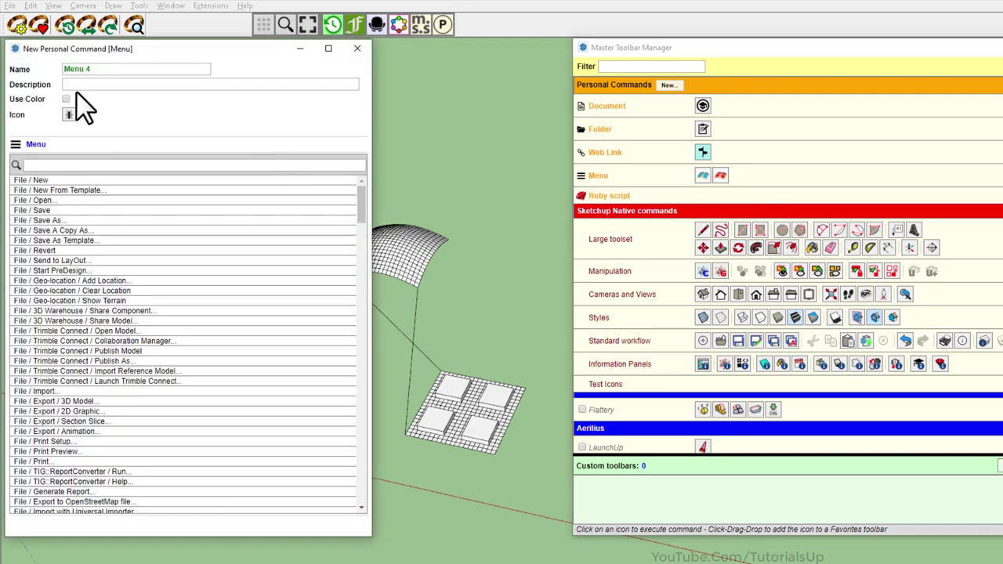
click(79, 165)
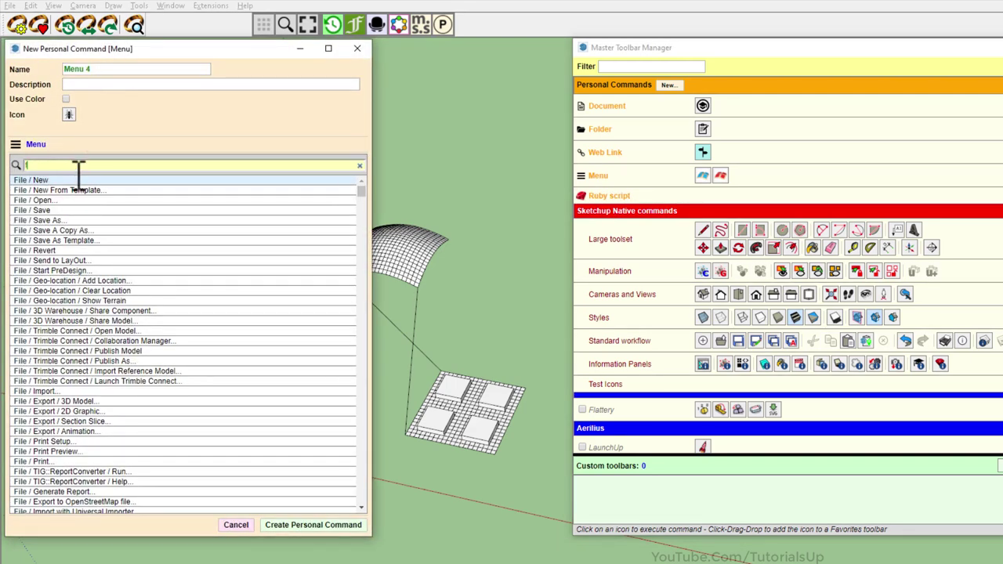
text(flow)
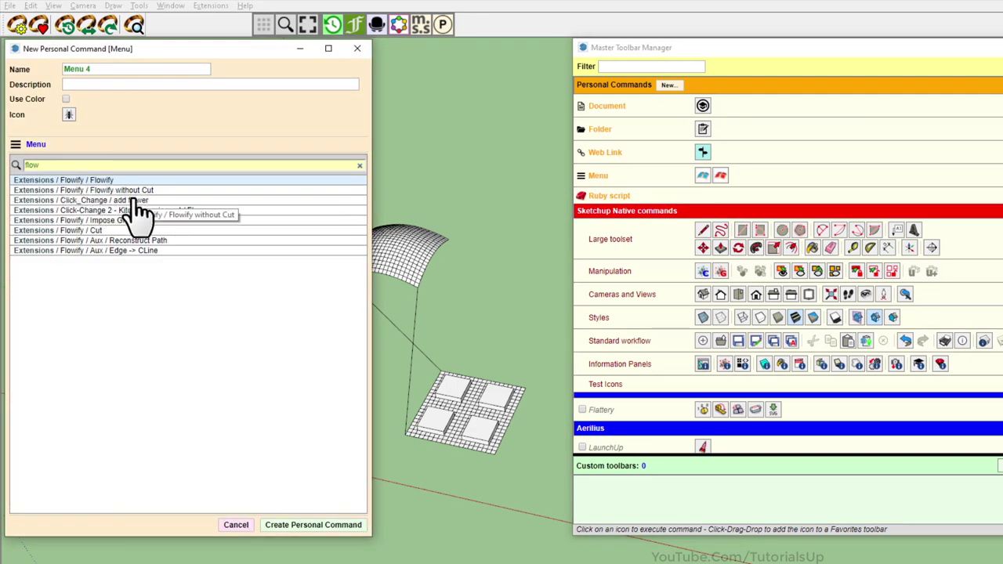
click(43, 220)
drag(176, 144, 111, 150)
key(ctrl+c)
triple_click(78, 69)
key(ctrl+v)
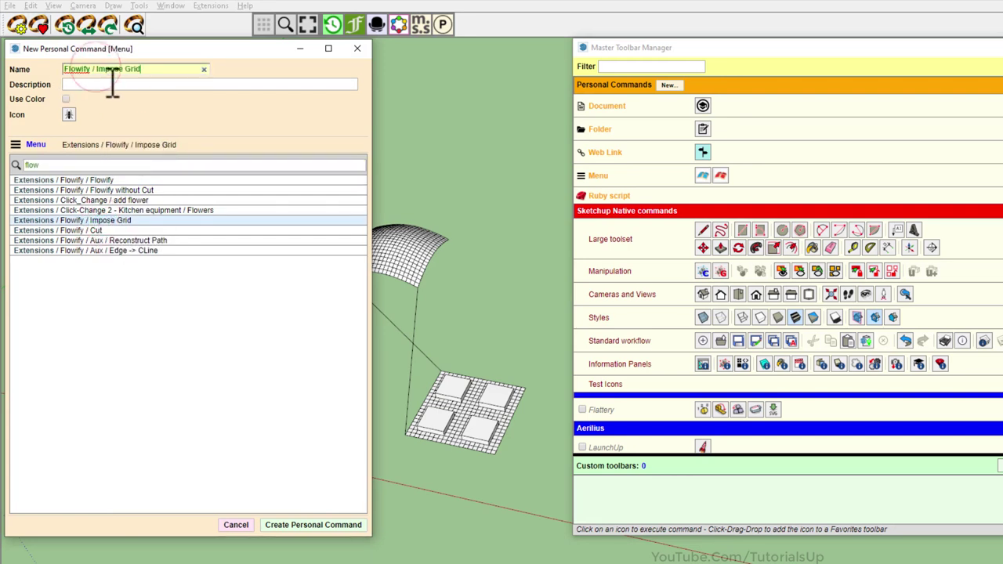
- Copy the name 'Flowify - Impose Grid' into the description and create the command
click(96, 69)
key(BackSpace)
key(BackSpace)
triple_click(145, 69)
key(ctrl+c)
click(126, 84)
key(ctrl+v)
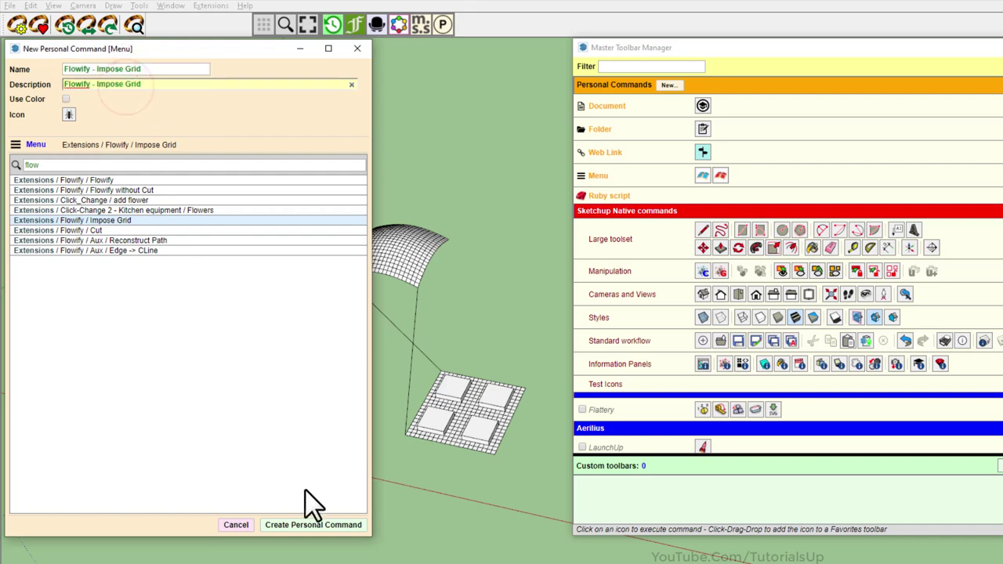
click(321, 525)
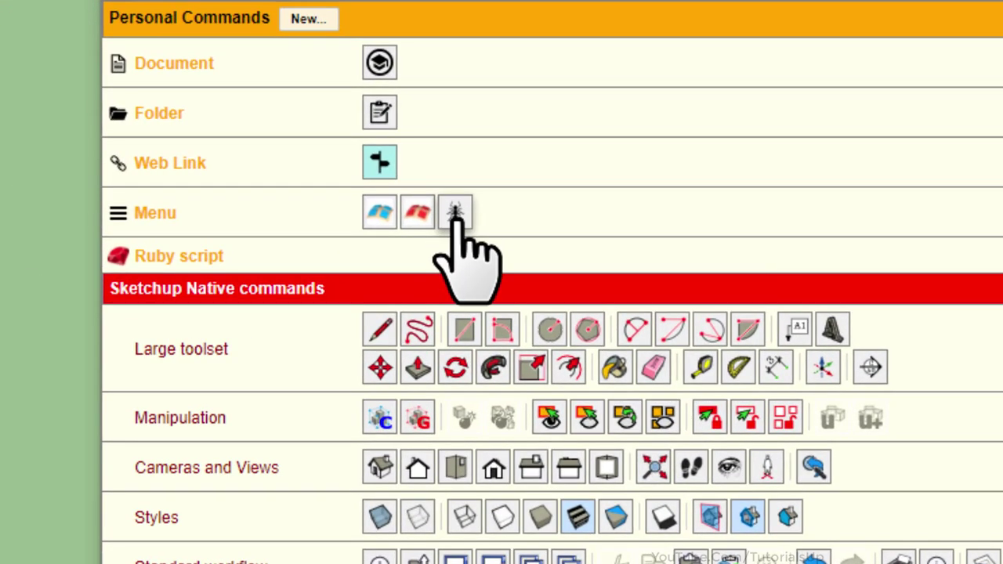
- Edit Flowify - Impose Grid to use Impose Grid.png as its custom icon and save the change
right_click(456, 212)
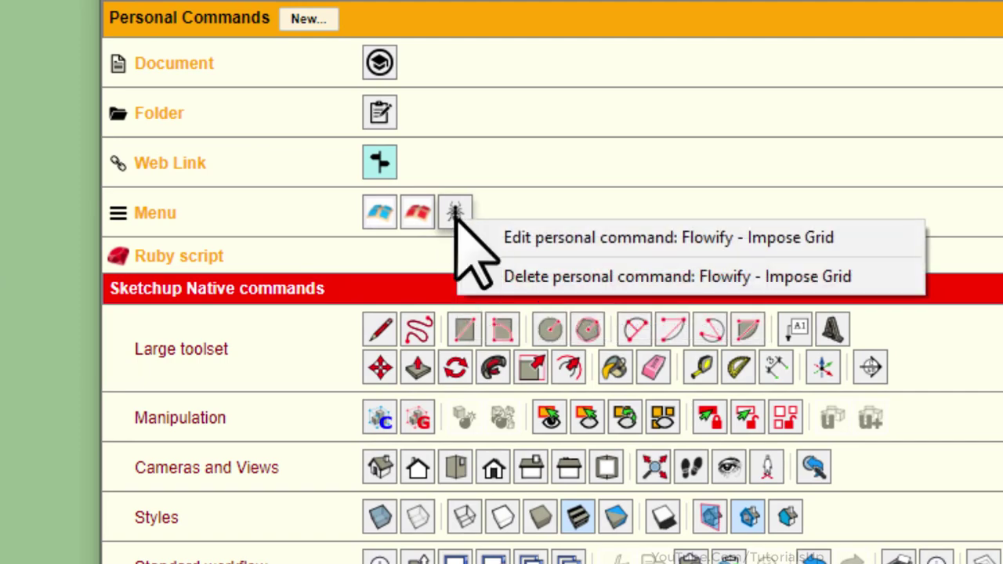
click(623, 237)
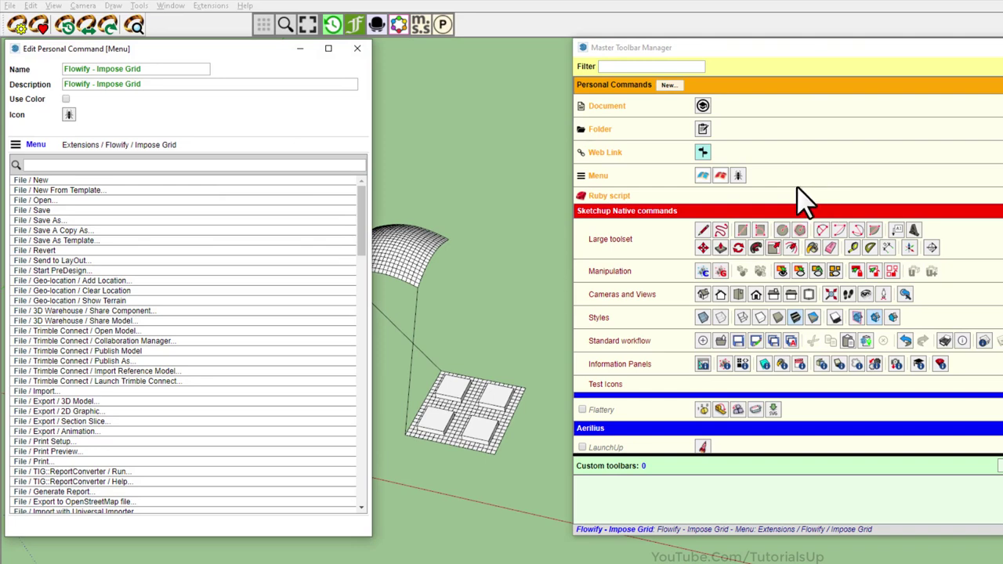
click(69, 114)
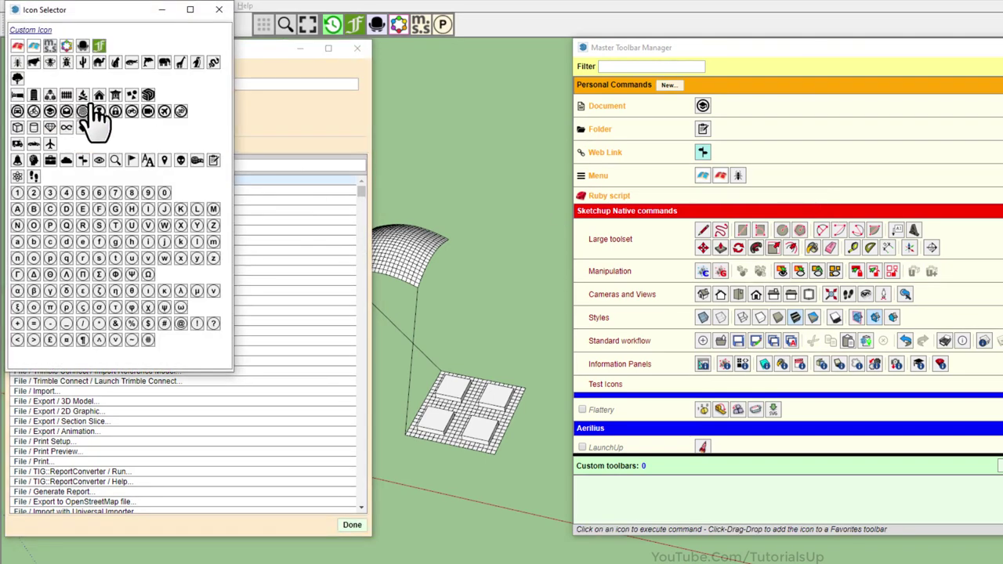
click(28, 31)
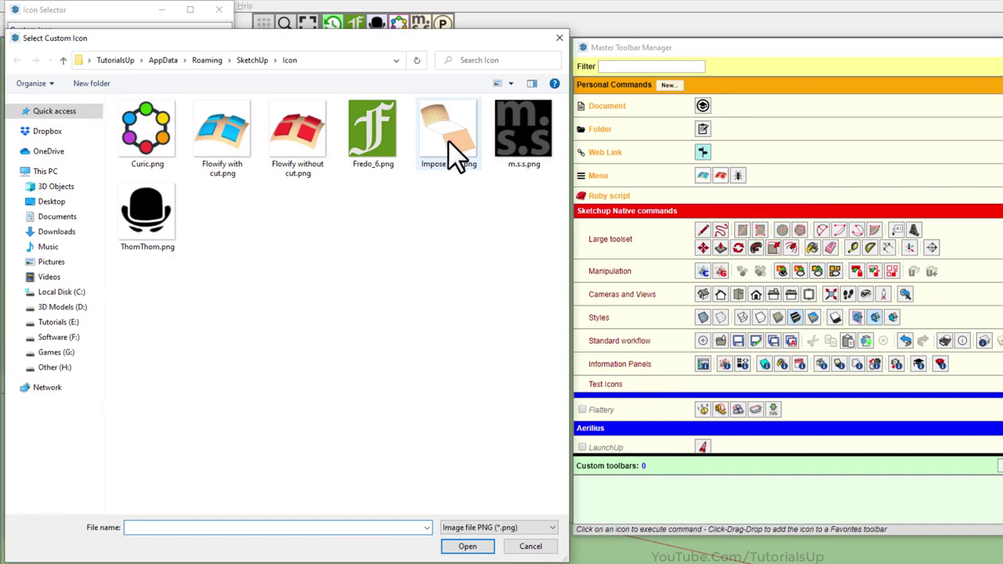
click(450, 137)
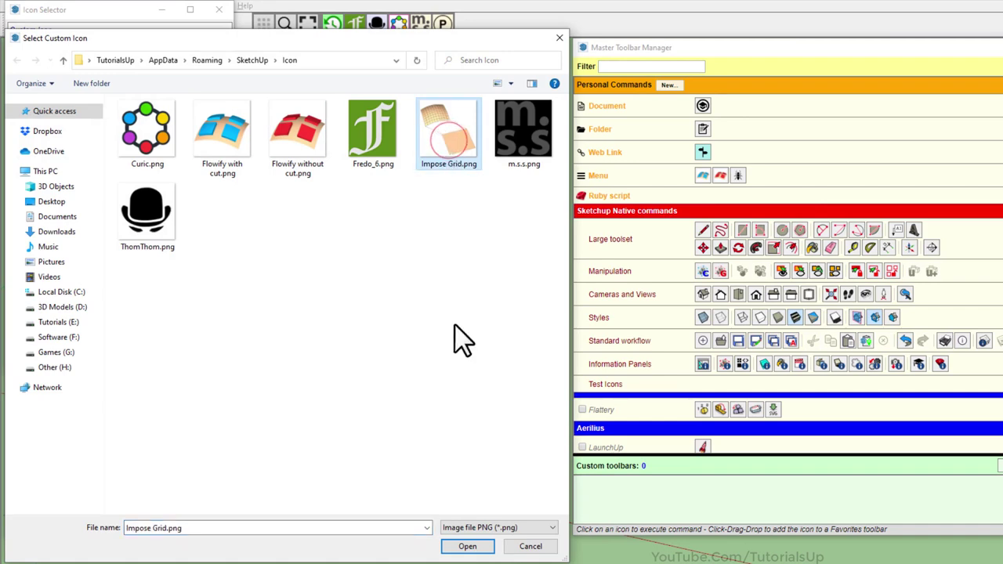
click(467, 547)
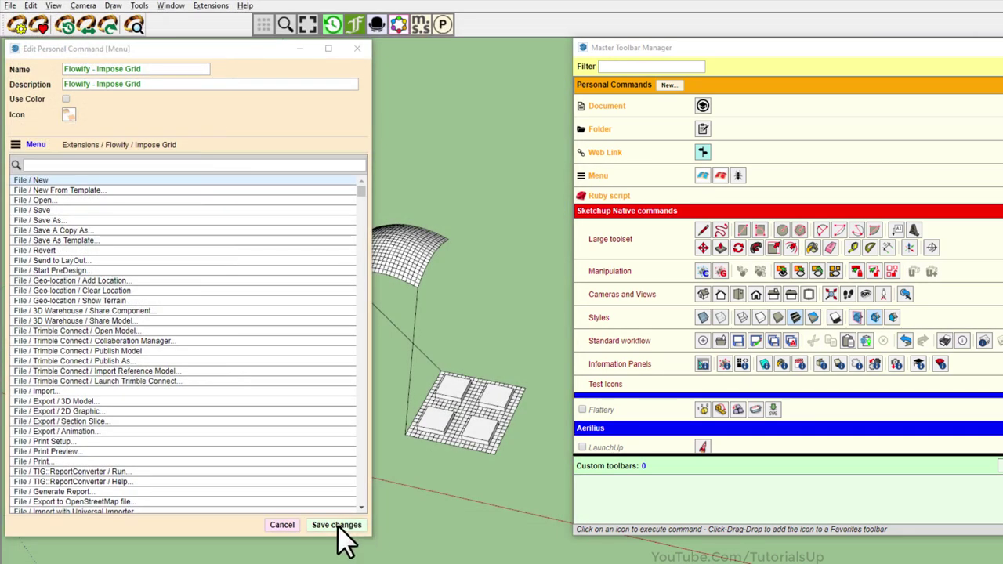
click(336, 525)
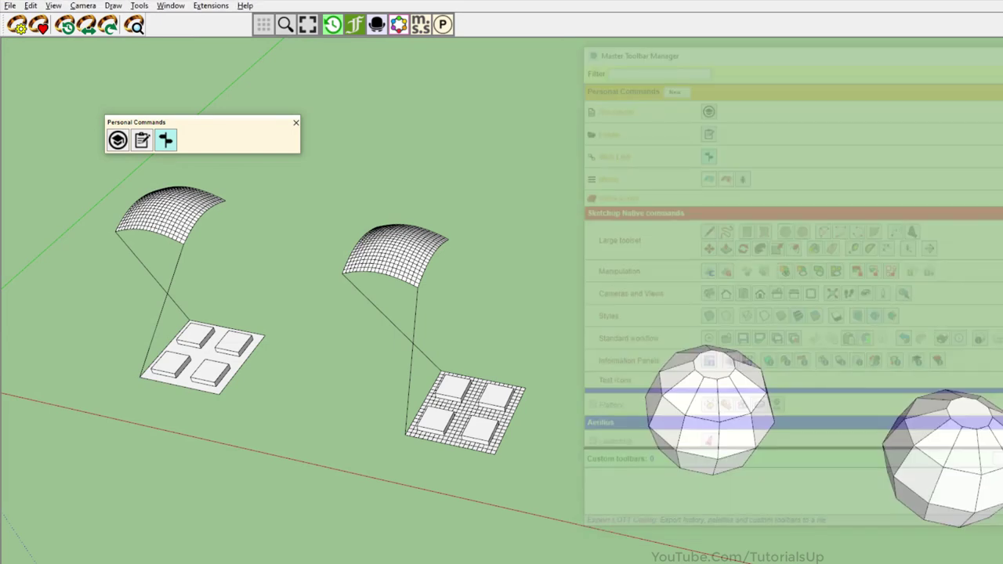
- Add Flowify, Flowify without cut and Impose Grid to Personal Commands, then close both windows
click(261, 28)
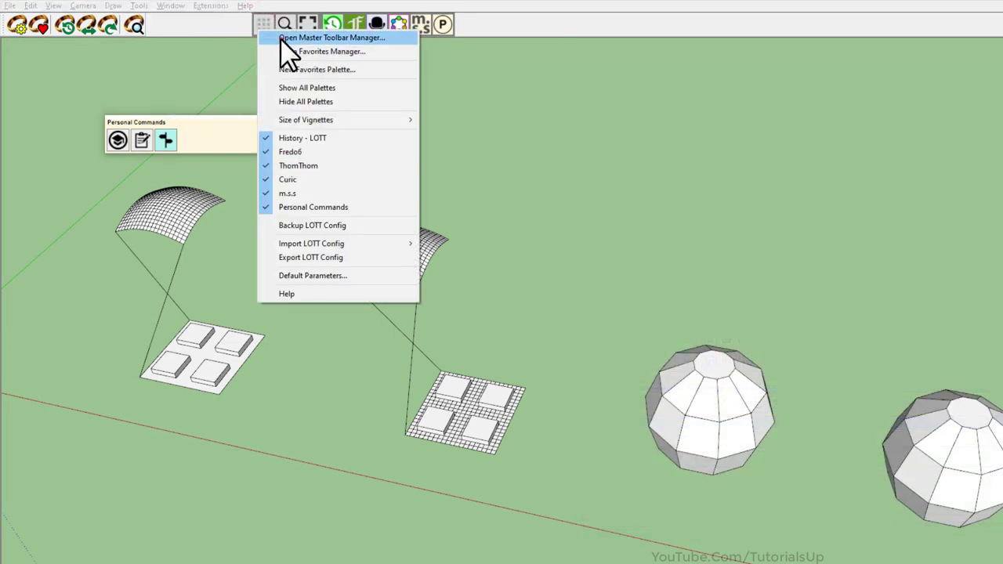
click(288, 36)
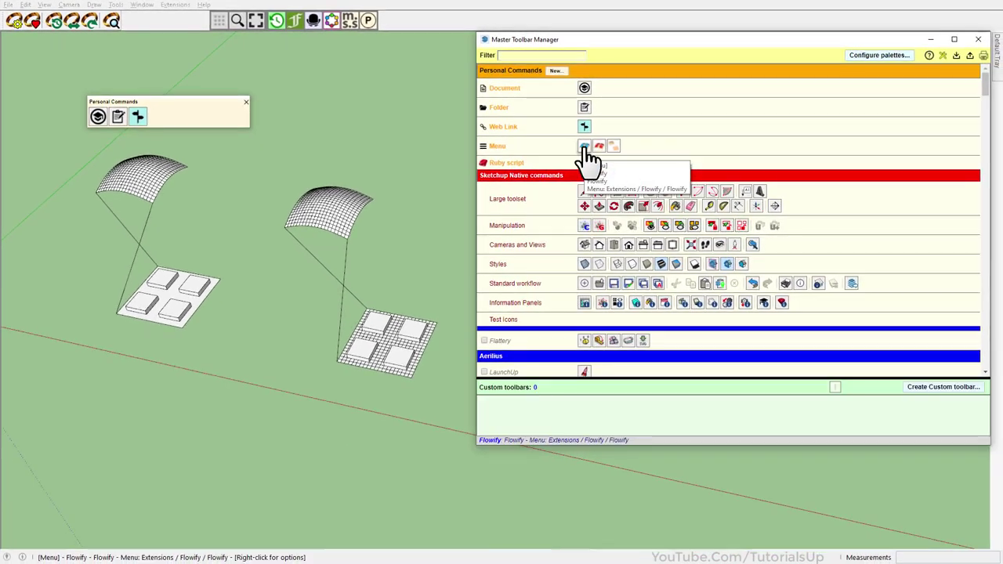
mouse_move(714, 184)
mouse_down()
mouse_move(261, 161)
mouse_move(172, 119)
mouse_up()
drag(599, 146, 188, 127)
mouse_move(614, 146)
mouse_down()
mouse_move(239, 149)
mouse_move(208, 125)
mouse_up()
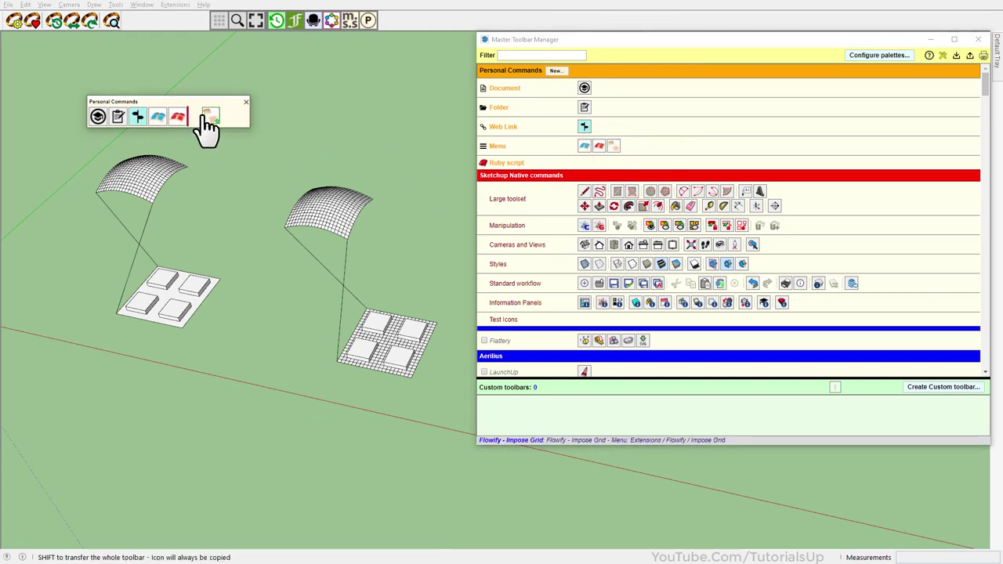
click(978, 39)
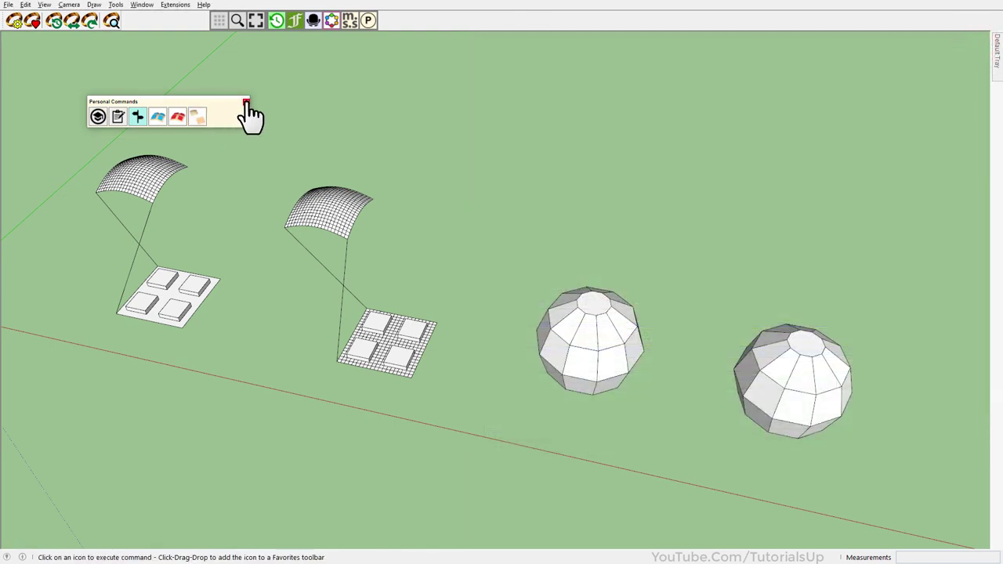
click(247, 103)
- Adjust the zoom and select the left canopy and plate group
scroll(57, 269, up, 3)
scroll(441, 338, up, 2)
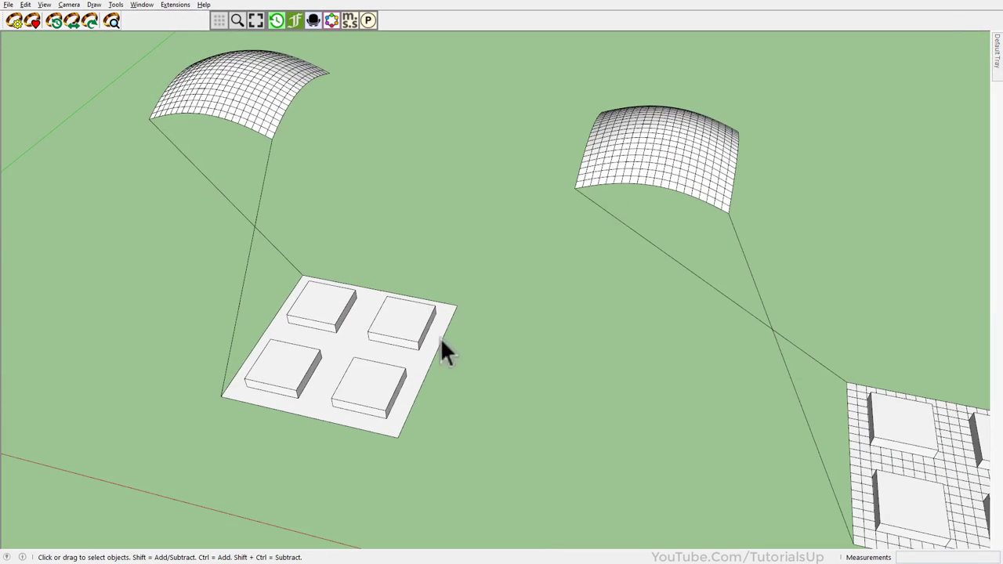
scroll(441, 337, down, 3)
scroll(387, 303, up, 3)
click(385, 192)
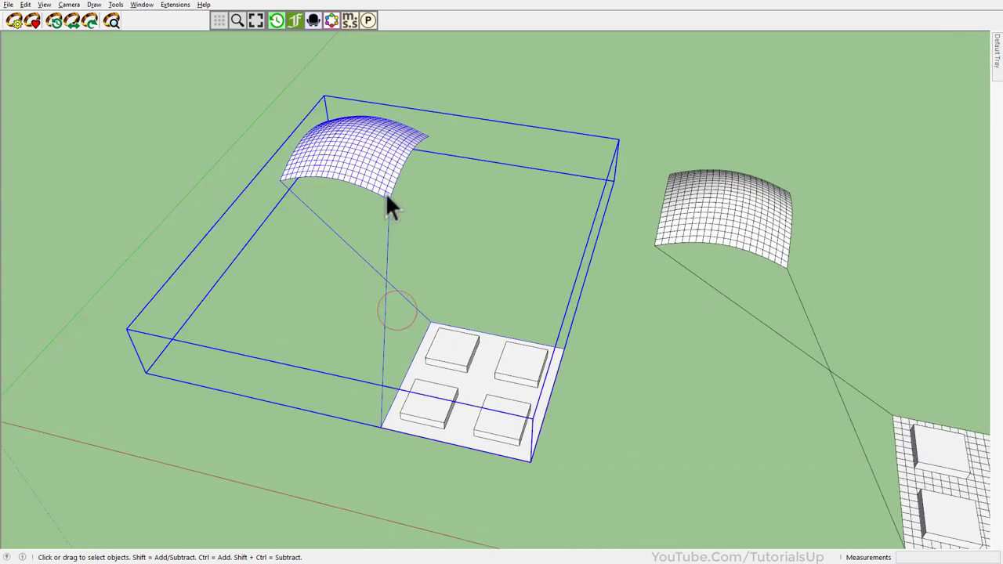
click(368, 29)
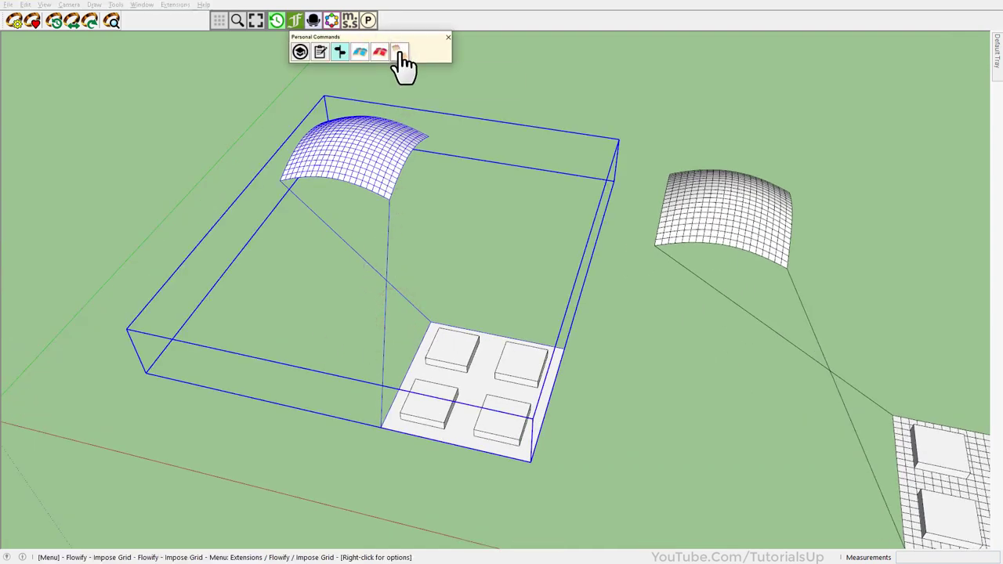
click(400, 52)
scroll(482, 459, up, 3)
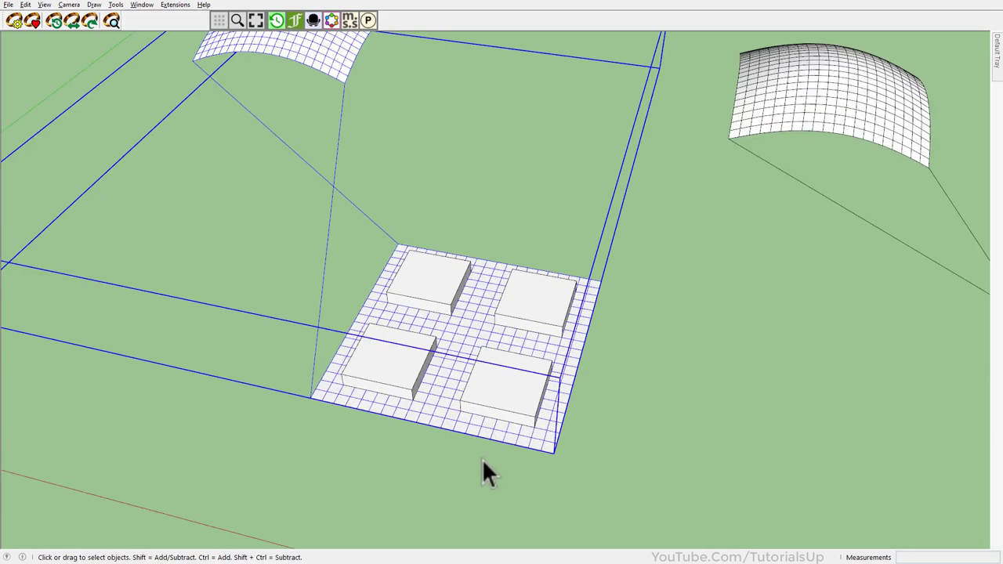
scroll(401, 360, up, 3)
scroll(458, 542, down, 3)
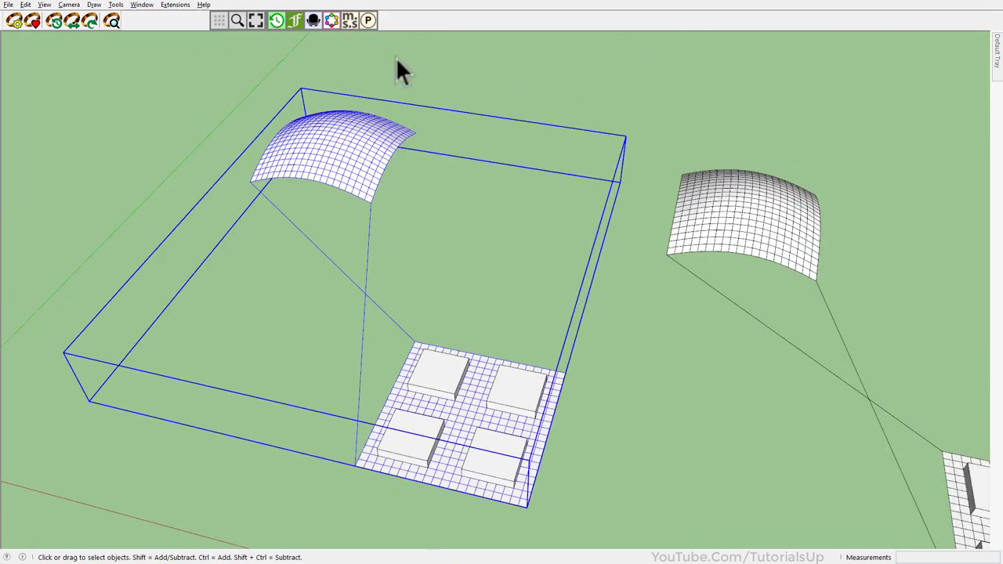
click(368, 28)
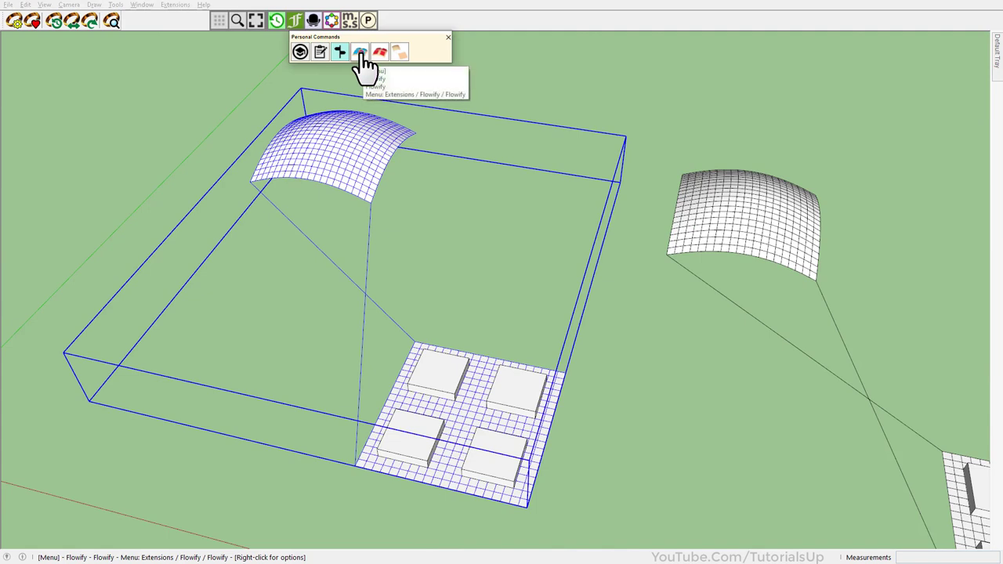
click(360, 53)
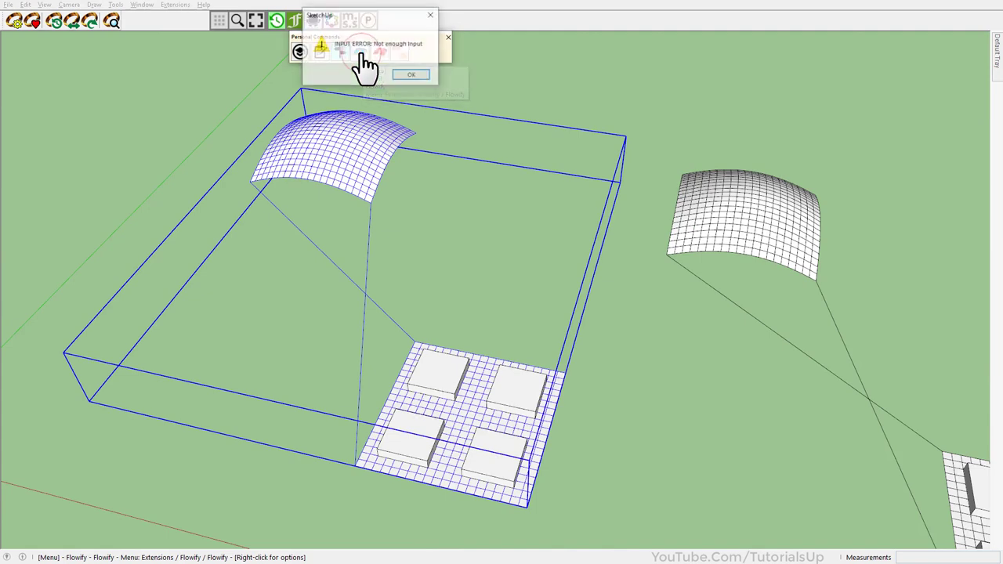
click(410, 75)
drag(577, 526, 287, 317)
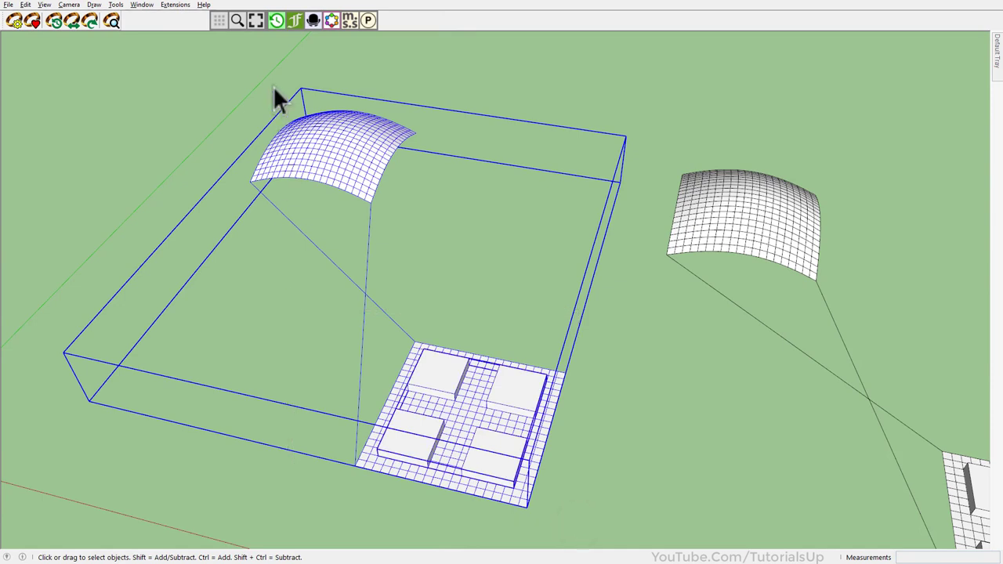
click(367, 21)
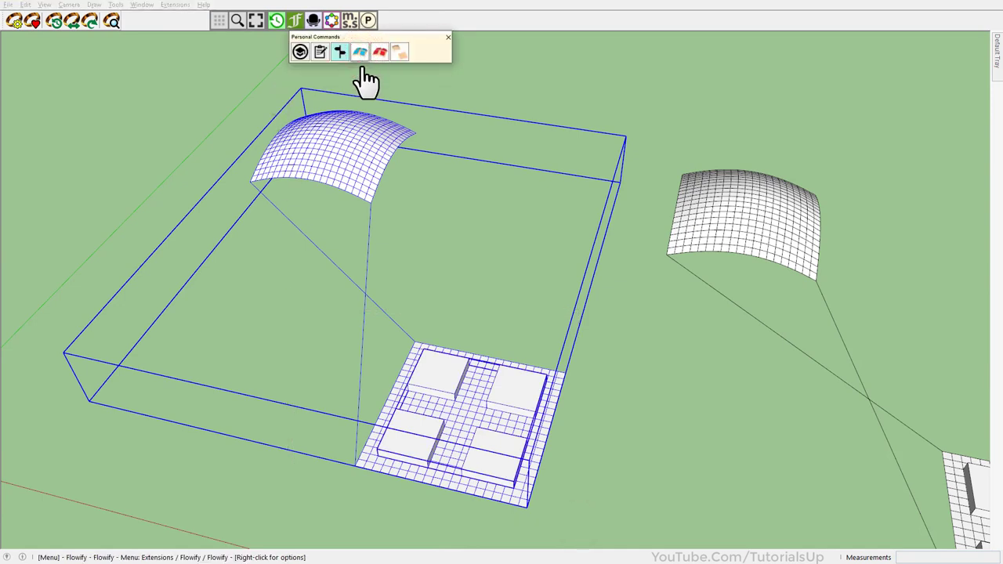
scroll(298, 126, up, 3)
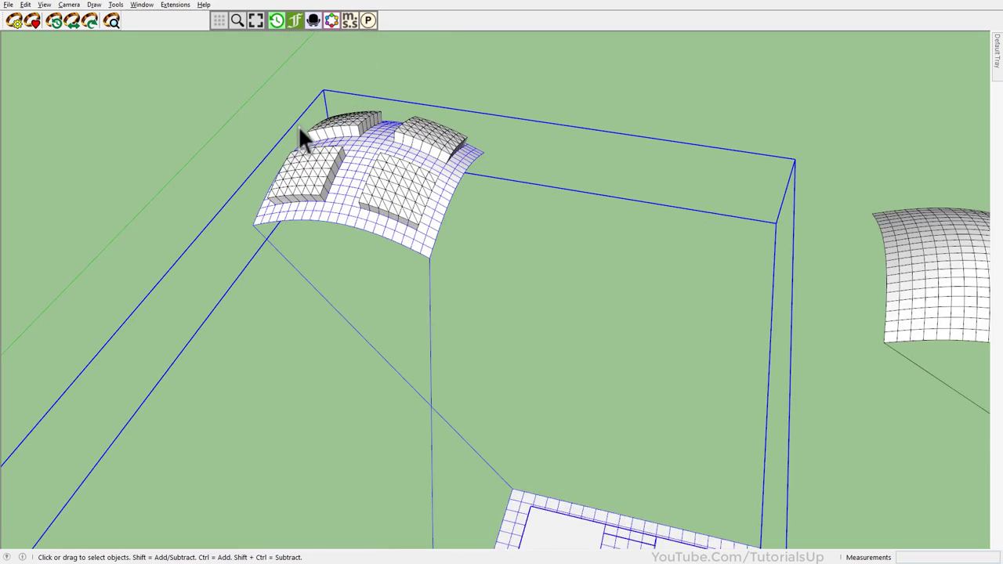
scroll(306, 127, up, 2)
middle_drag(315, 122, 335, 129)
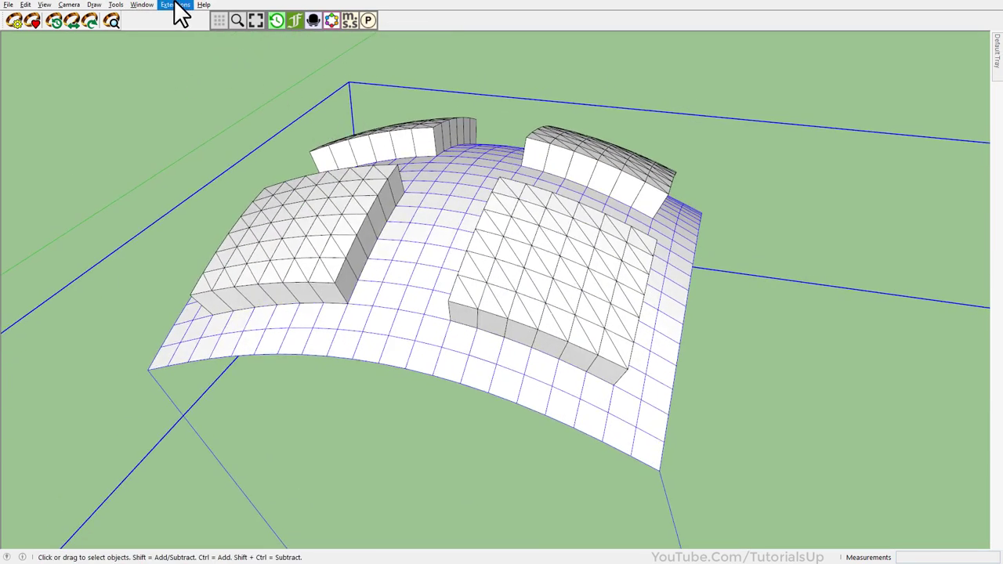
click(175, 5)
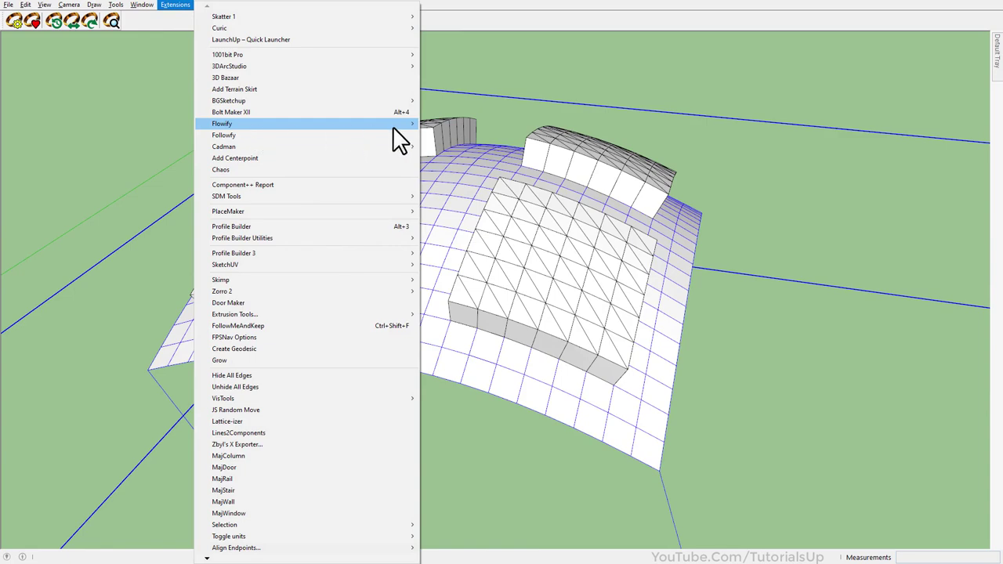
mouse_move(305, 124)
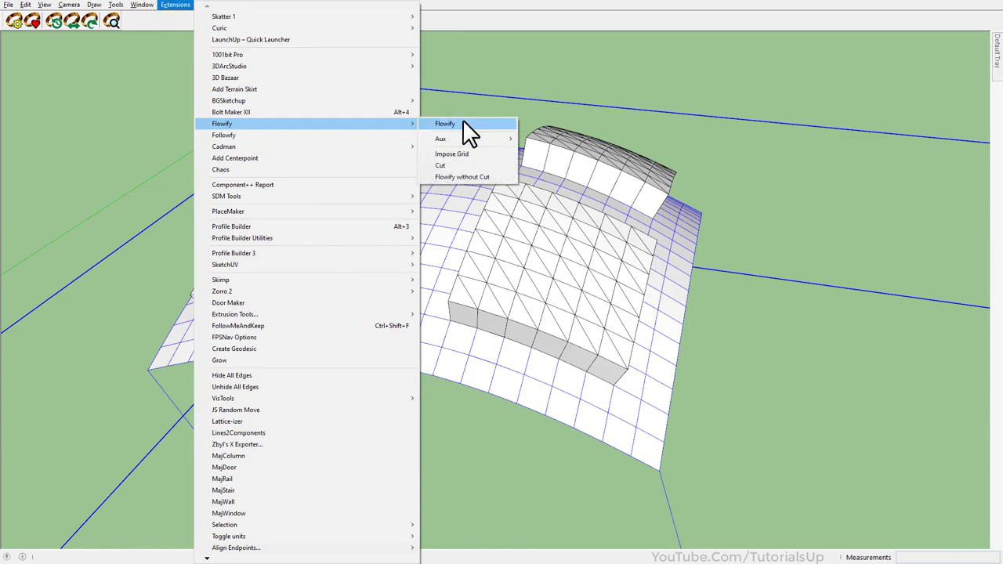
click(462, 123)
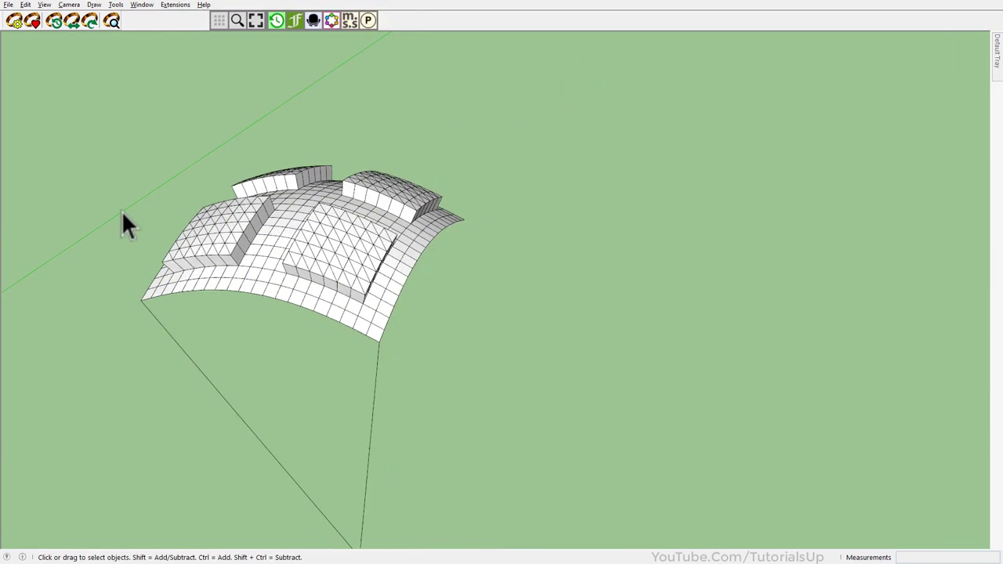
scroll(121, 211, down, 5)
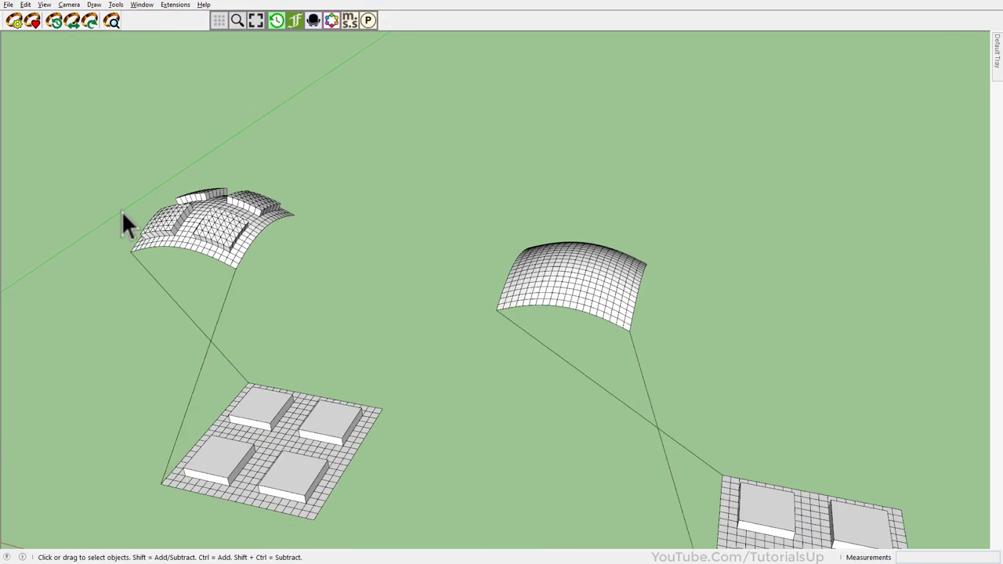
scroll(620, 423, down, 2)
scroll(690, 505, up, 3)
scroll(479, 430, up, 2)
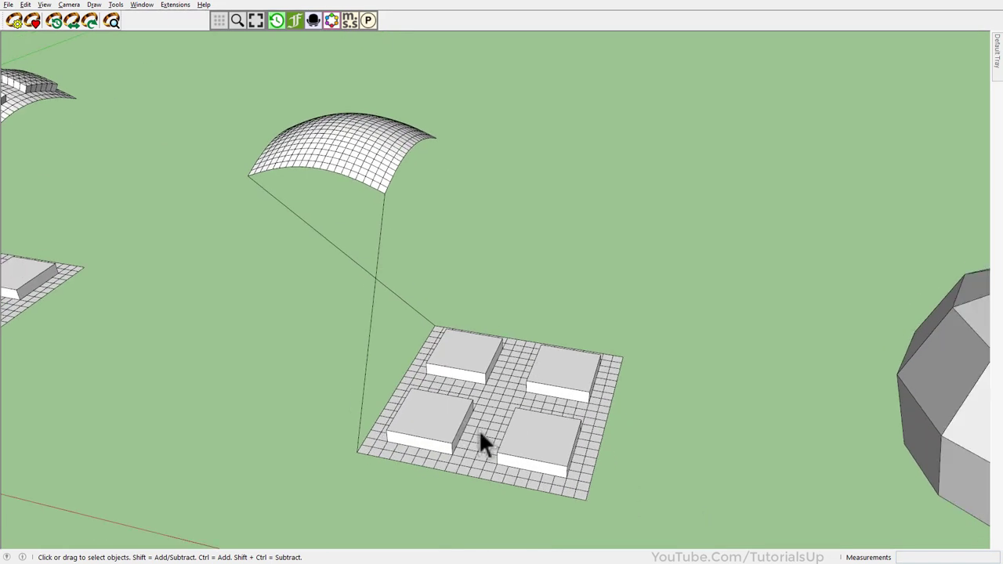
- Run Flowify without Cut from the Personal Commands palette on the second surface-and-boxes group
click(414, 318)
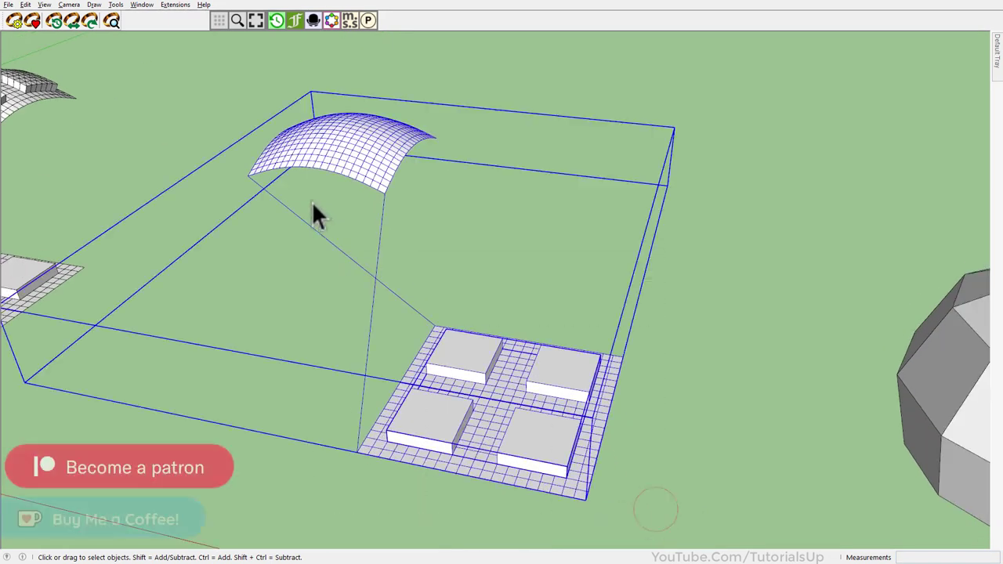
click(368, 19)
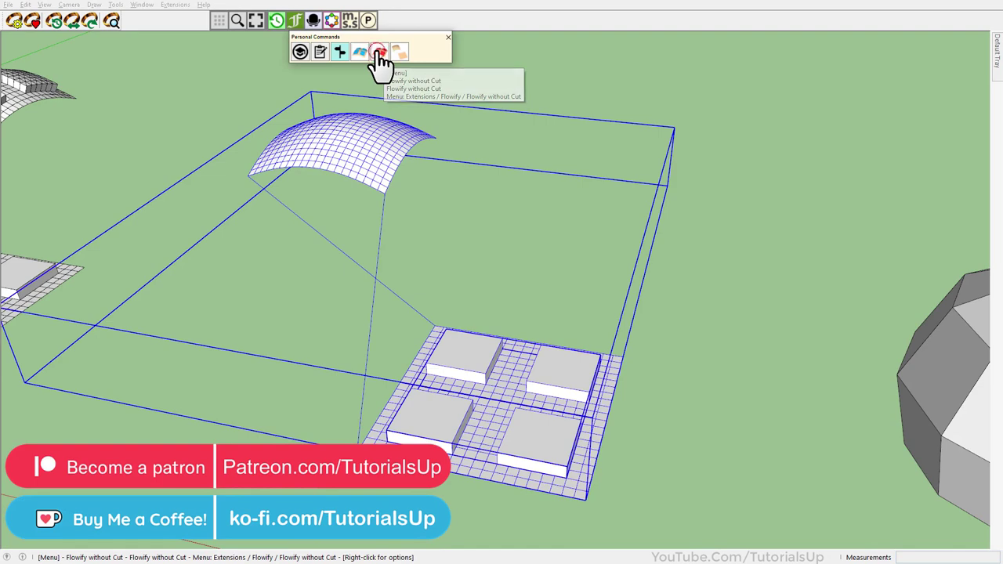
click(380, 52)
scroll(292, 78, up, 5)
scroll(279, 194, up, 3)
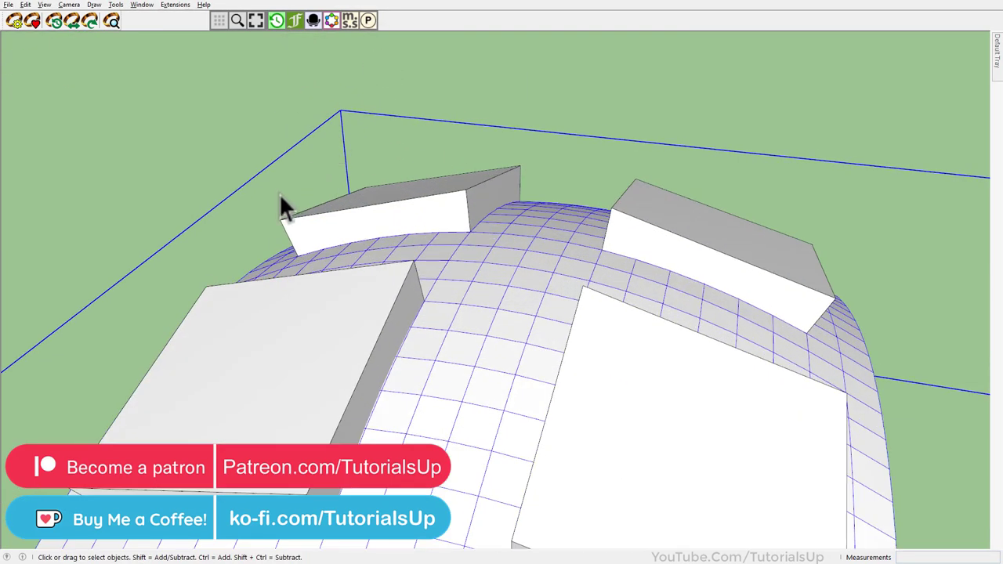
scroll(229, 185, down, 3)
scroll(727, 196, down, 3)
scroll(353, 169, down, 3)
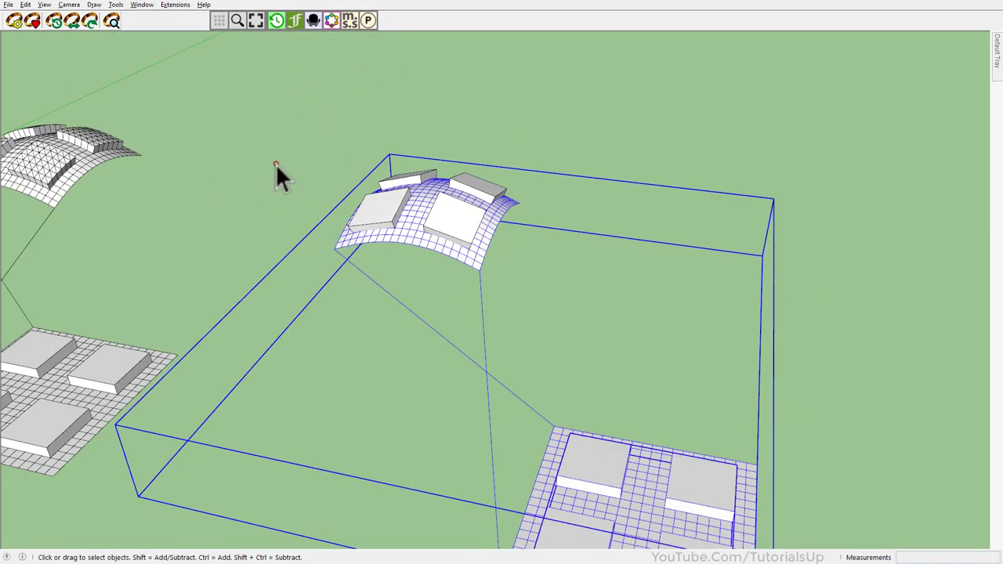
scroll(279, 169, down, 2)
- Orbit and zoom out to view all the models
mouse_move(276, 166)
middle_down()
mouse_move(584, 269)
mouse_move(530, 303)
middle_up()
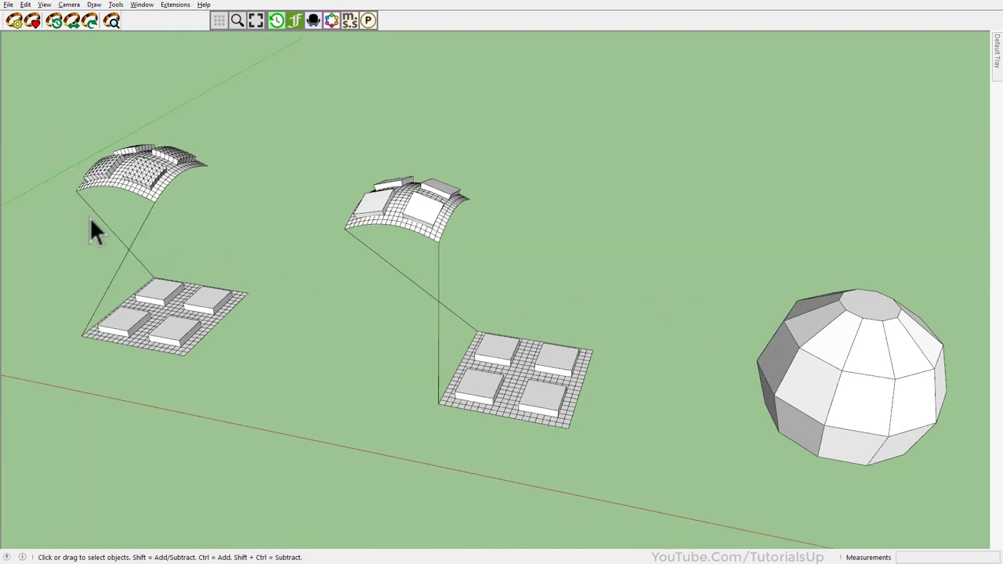
scroll(77, 214, down, 3)
scroll(77, 214, down, 2)
scroll(8, 235, down, 2)
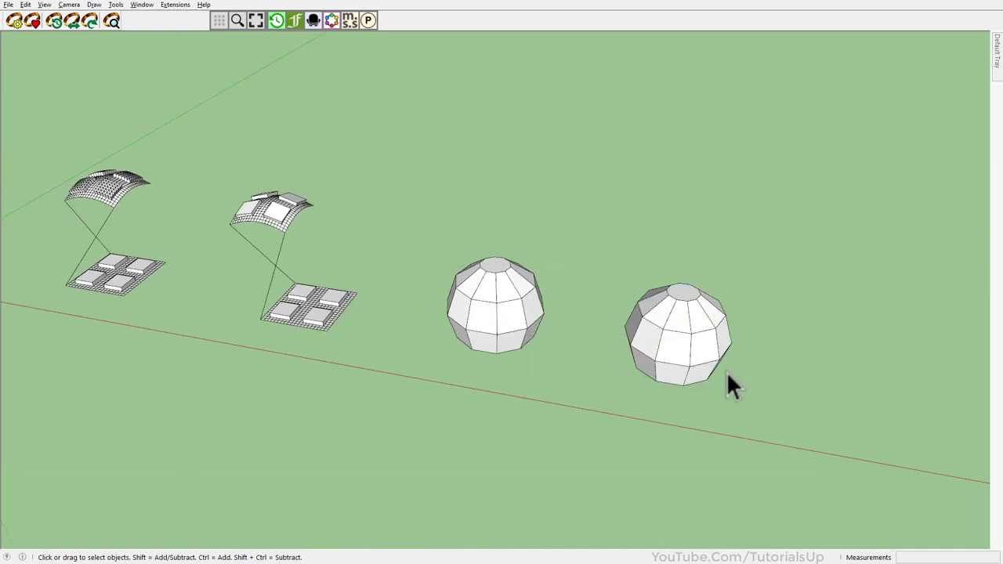
scroll(727, 375, up, 2)
scroll(679, 354, up, 2)
scroll(348, 356, down, 1)
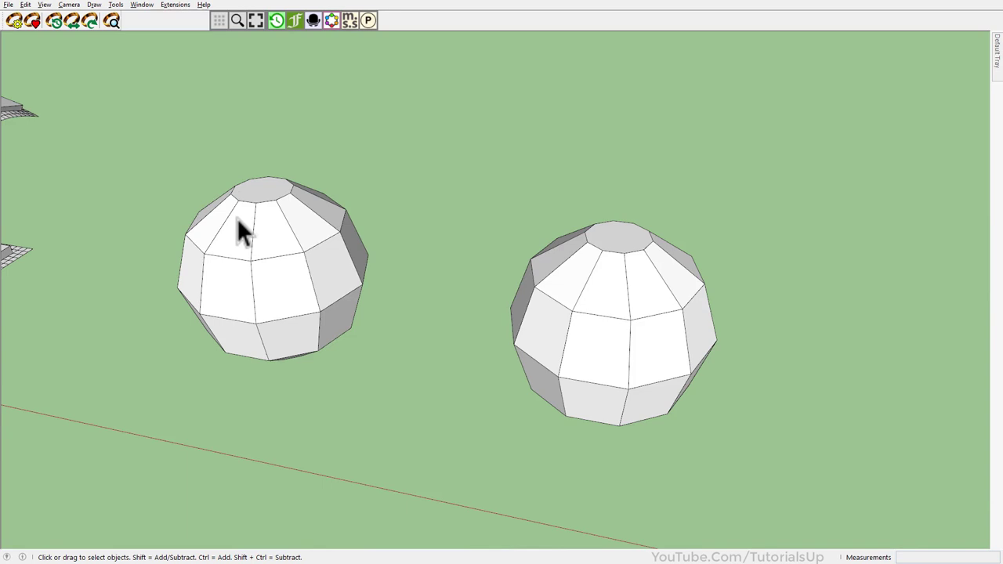
- Start a new Ruby script personal command in the Master Toolbar Manager and delete its placeholder code
click(220, 25)
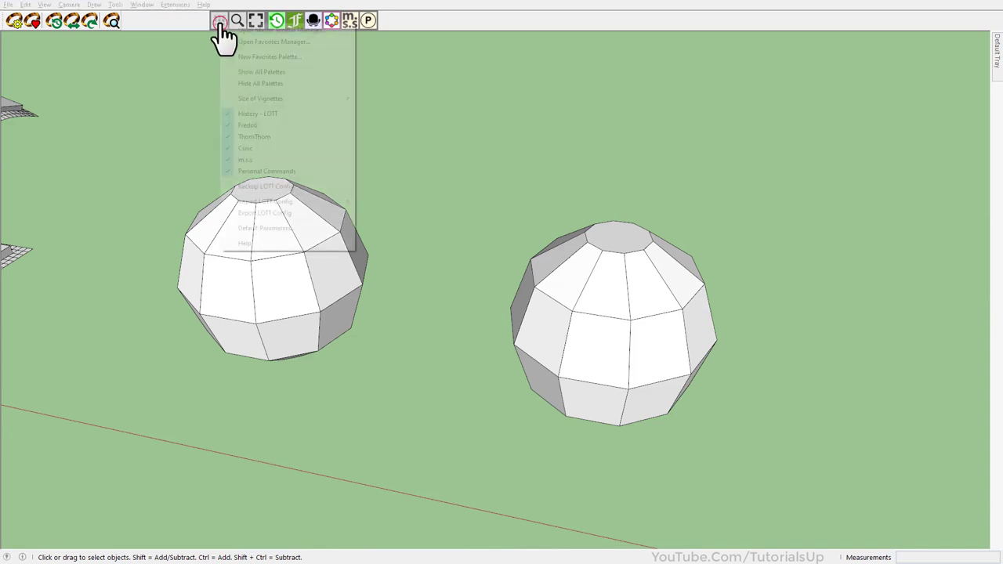
click(230, 30)
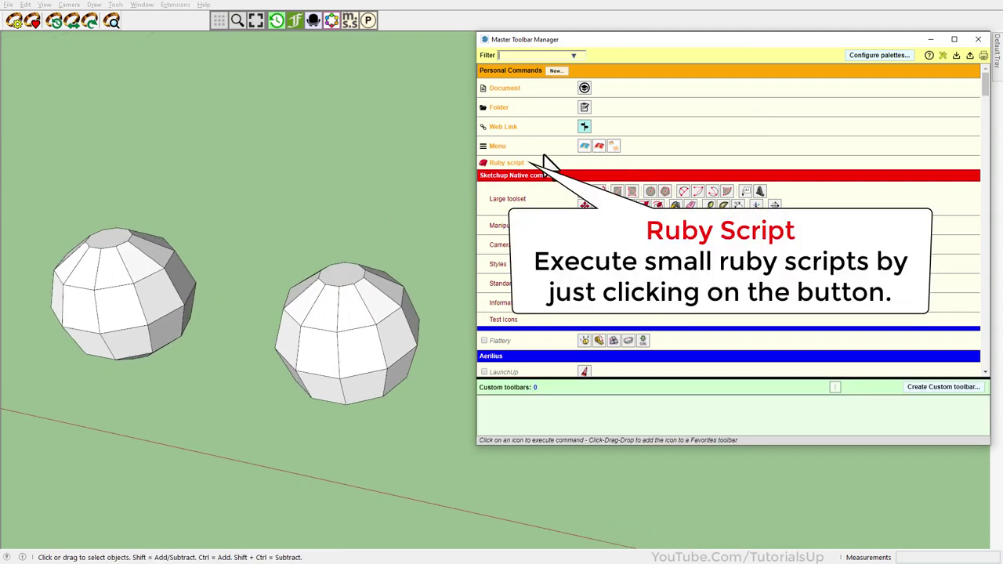
click(506, 163)
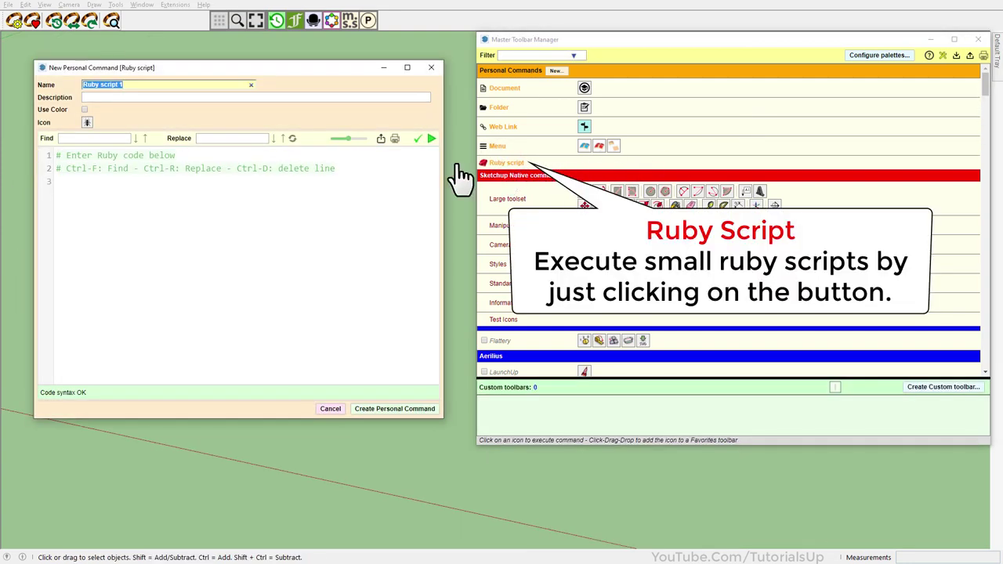
drag(356, 169, 61, 157)
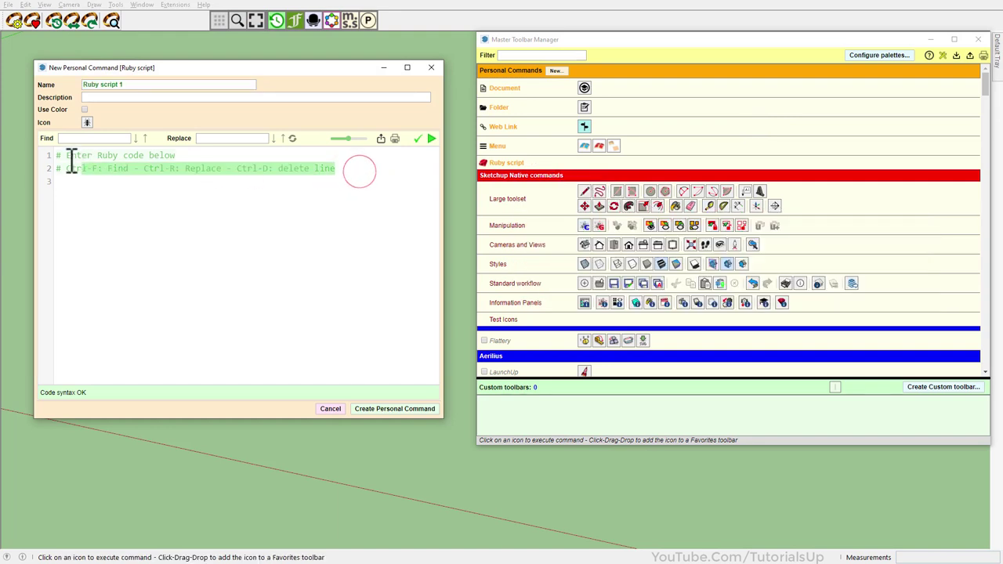
key(Delete)
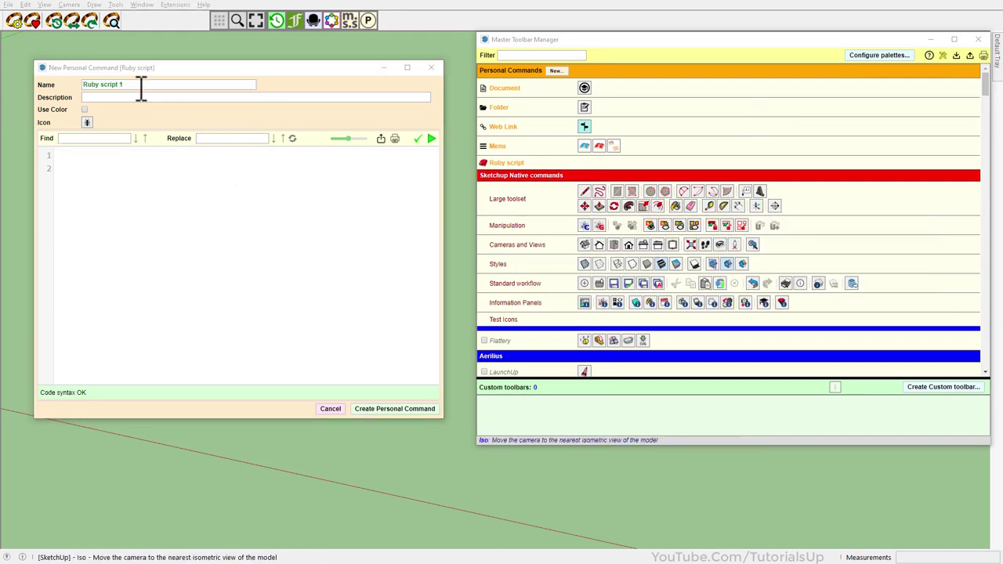
- Replace the default name, paste the forum-credit description and paste the vertex-normals Ruby script
drag(138, 84, 46, 91)
text(Mark Vertex Normals)
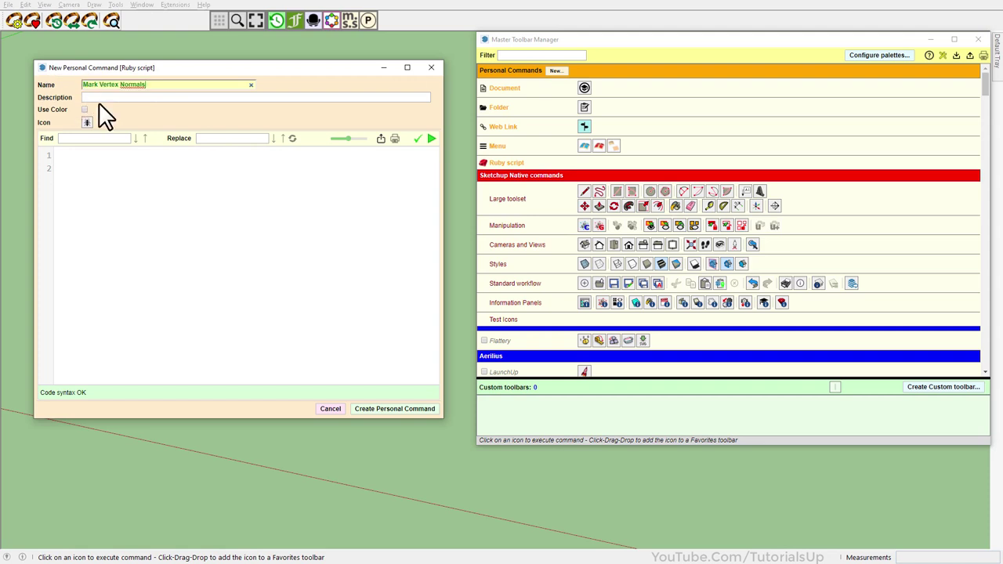
click(193, 96)
text(From Sketchucation forum By sdmitch)
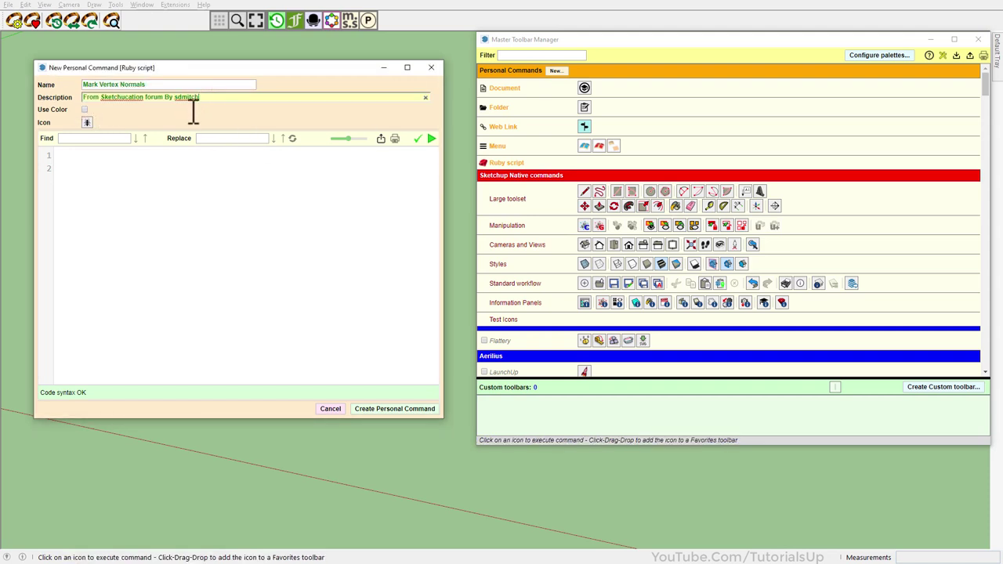
click(167, 182)
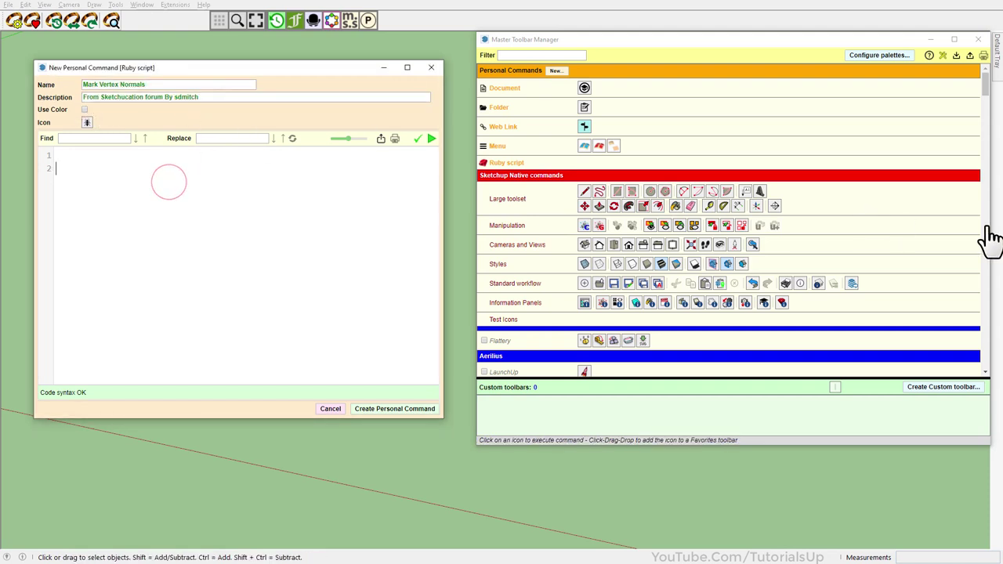
click(92, 163)
text(mod = Sketchup.active_model ent = mod.active_entities sel = mod.selection sel.empty? ? ents=ent : ents=sel vrt = []; vertex_and_normal = [] ents.grep(Sketchup::Face).each{|f| vrt<<f.vertices} vrt.flatten!;vrt.uniq! vrt.each{|v|  nrm = Geom::Vector3d.new(0,0,0)  for f in v.faces   nrm += f.normal  end  vertex_and_normal << [v.position,nrm.normalize] } vertex_and_normal.each{|van|  ent.add_cline(van[0],van[0].offset(van[1],12)) })
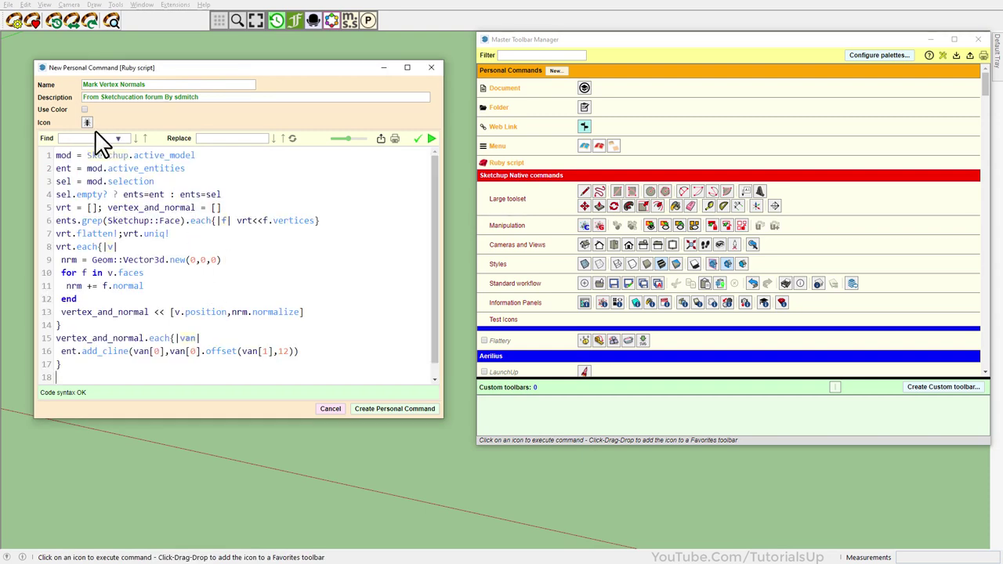
- Give the command a diamond icon and create the Mark Vertex Normals personal command
click(87, 123)
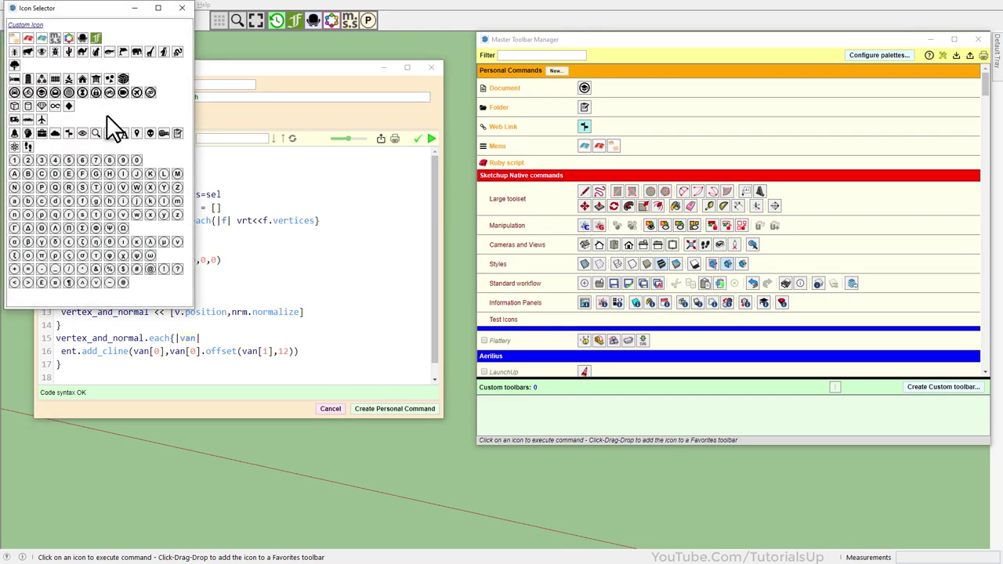
click(40, 106)
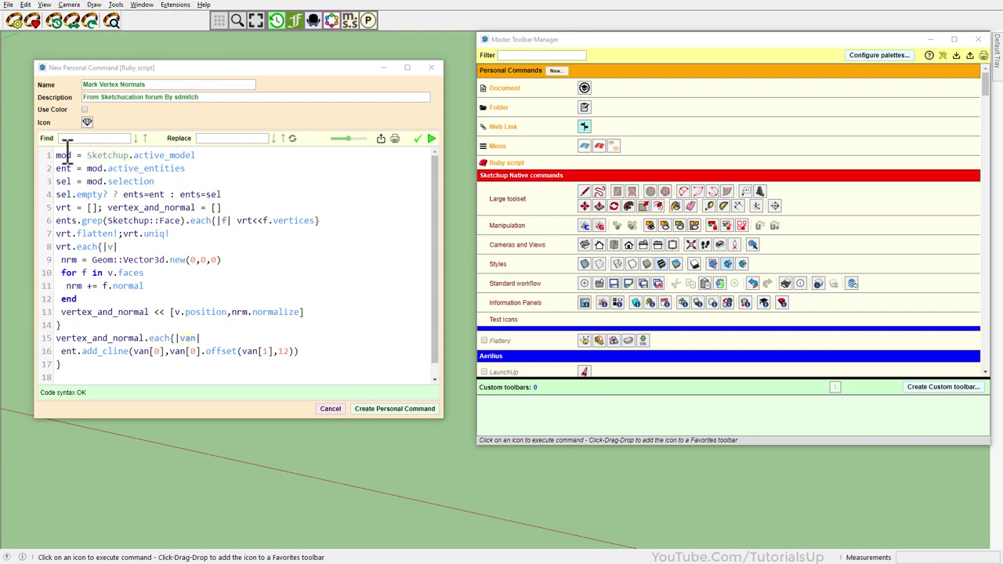
click(395, 411)
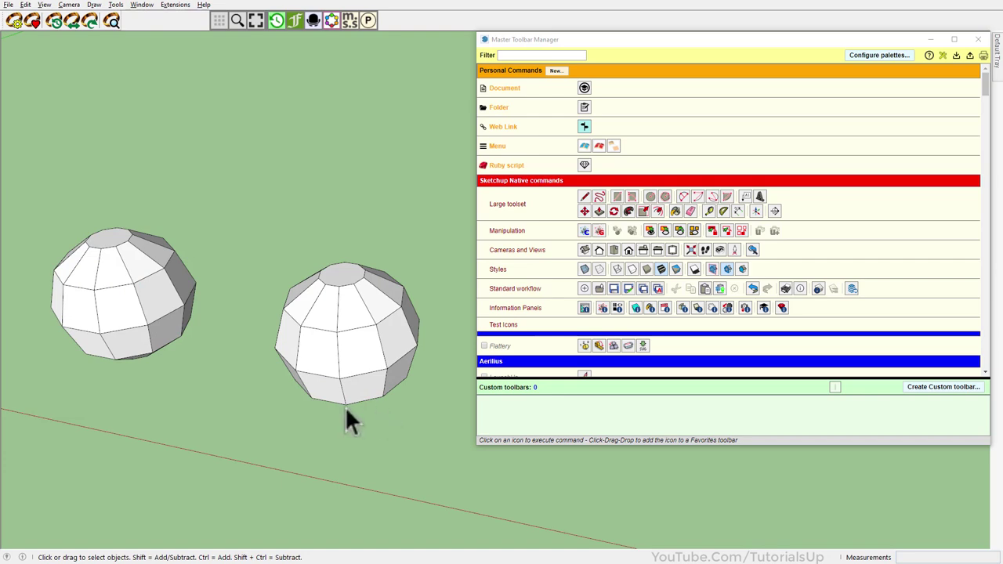
- Close the Master Toolbar Manager
scroll(507, 363, down, 3)
scroll(655, 277, up, 3)
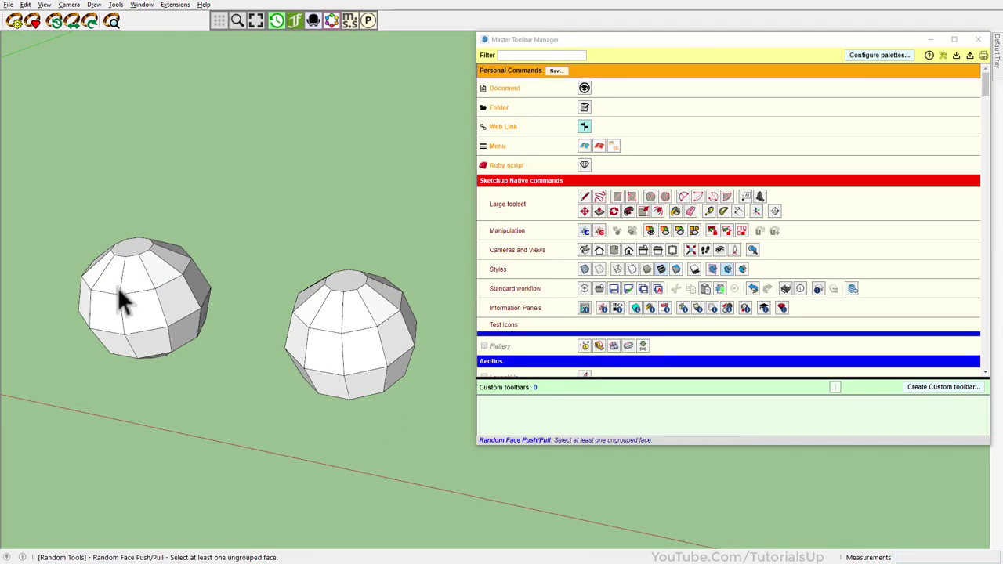
scroll(52, 298, up, 3)
middle_drag(359, 296, 331, 339)
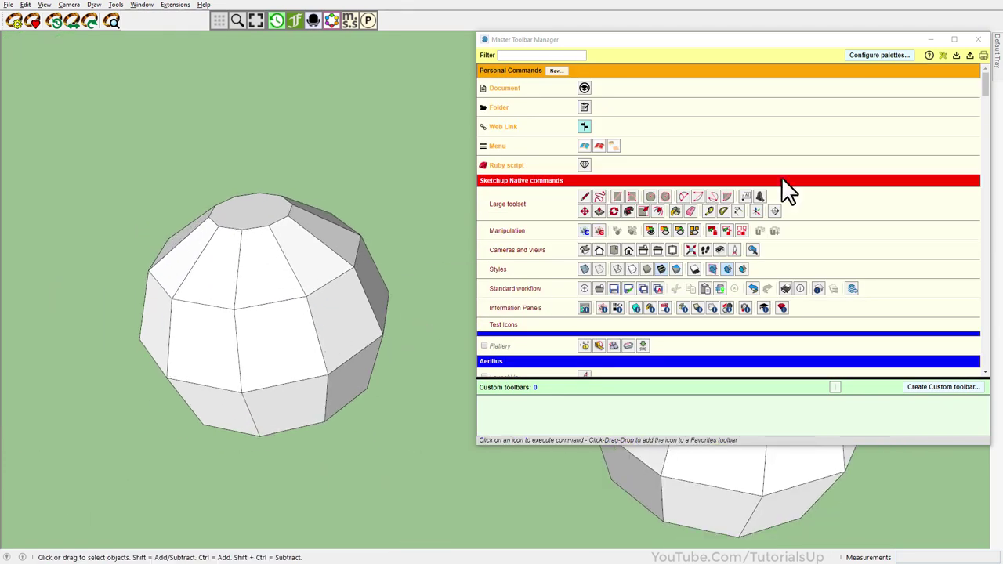
mouse_move(584, 164)
mouse_down()
mouse_move(368, 44)
mouse_move(375, 29)
mouse_move(499, 64)
mouse_up()
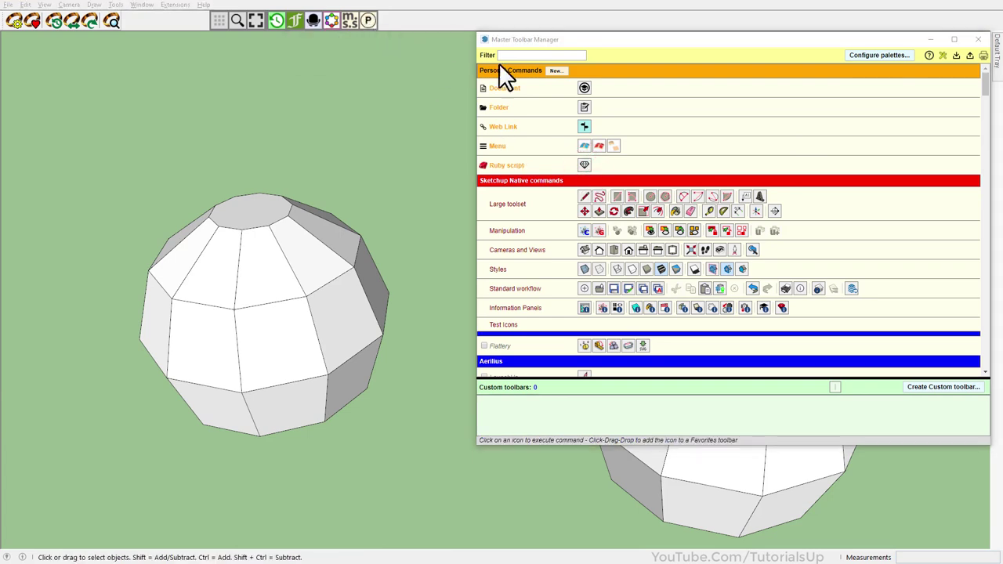
click(978, 39)
- Run Mark Vertex Normals on the left sphere and orbit to inspect the dashed normal lines
triple_click(199, 347)
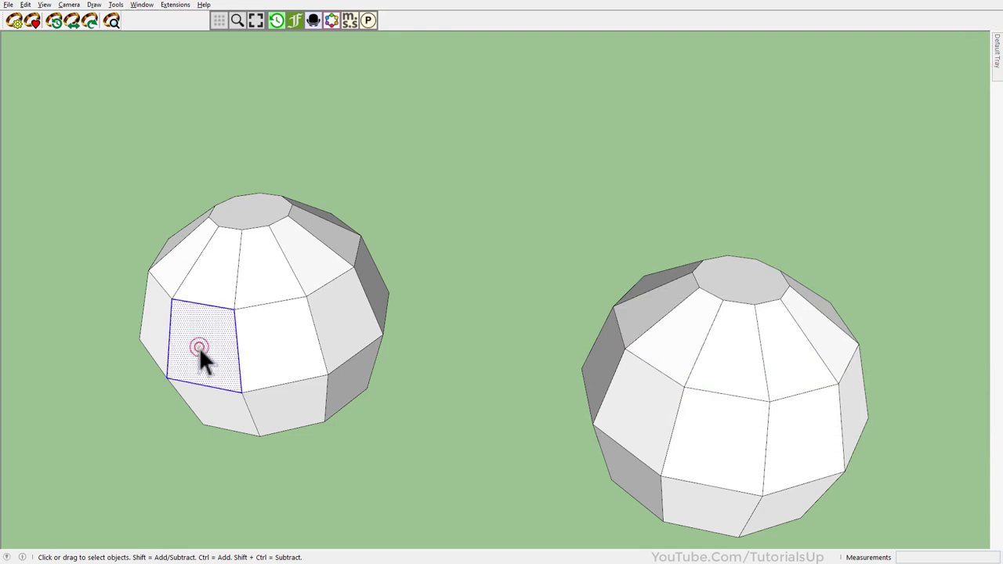
scroll(131, 375, up, 2)
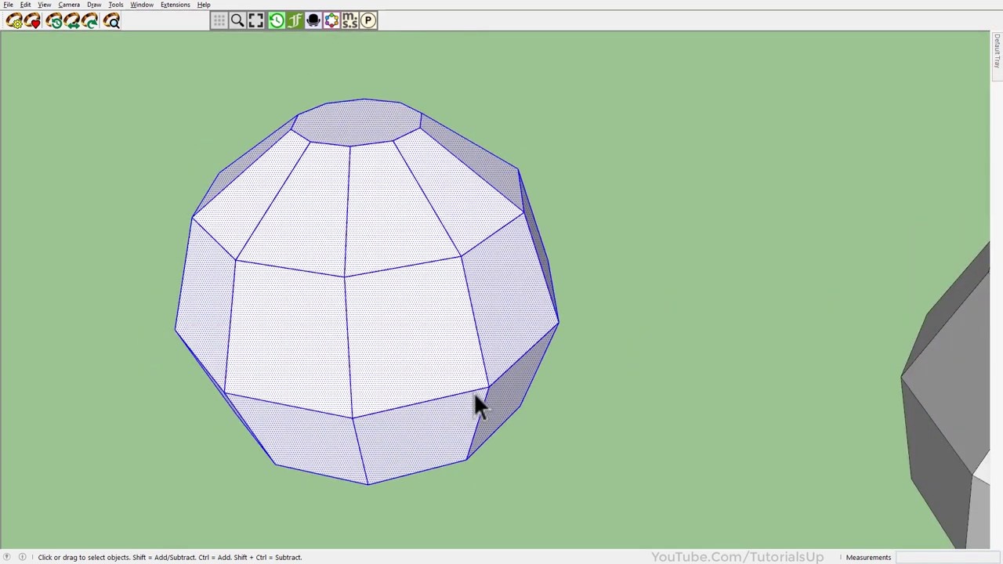
click(370, 22)
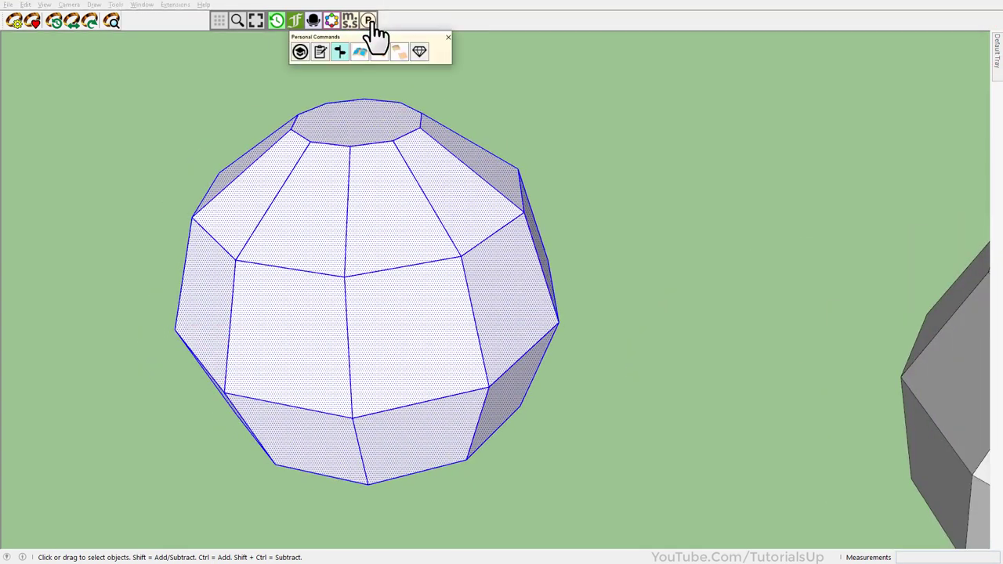
click(420, 50)
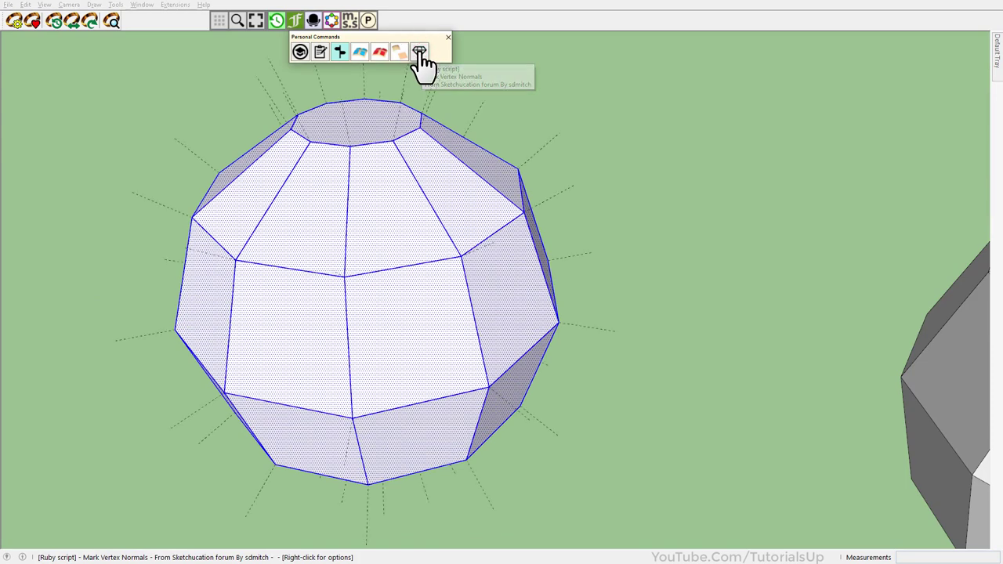
click(674, 268)
mouse_move(369, 358)
middle_down()
mouse_move(589, 161)
mouse_move(387, 201)
mouse_move(341, 308)
middle_up()
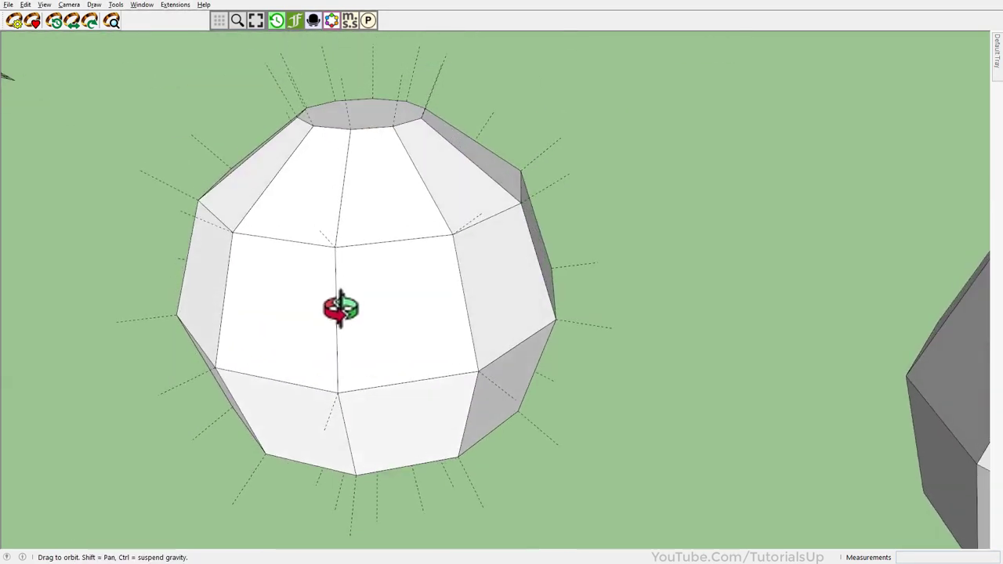
scroll(183, 208, down, 3)
scroll(694, 309, up, 1)
scroll(694, 309, up, 2)
scroll(353, 383, down, 1)
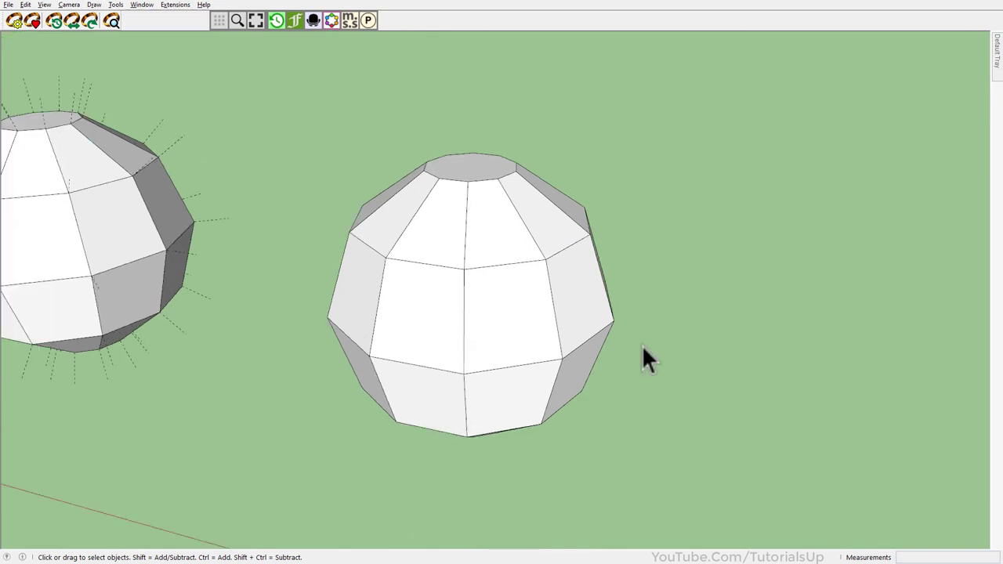
scroll(642, 346, up, 1)
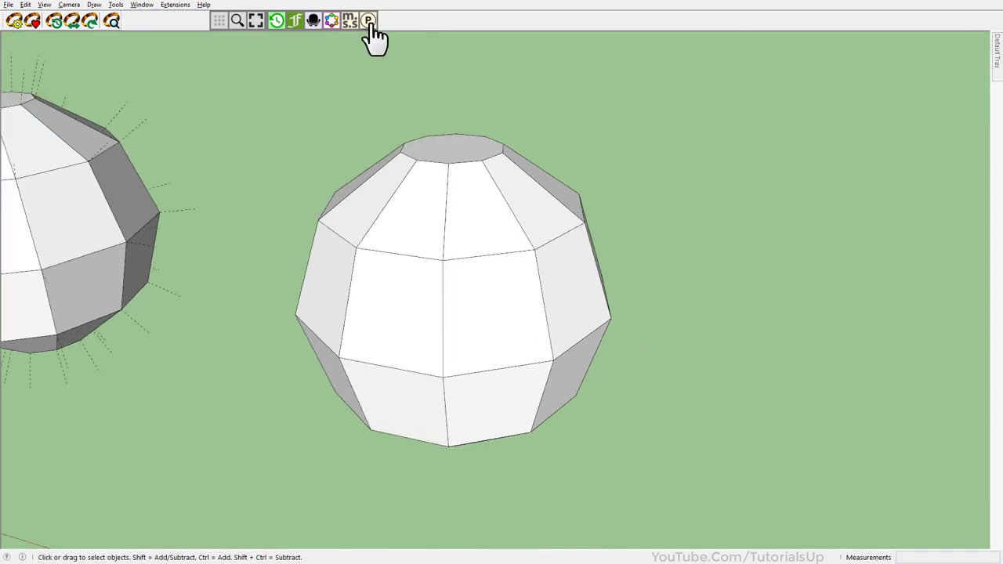
- Edit the Mark Vertex Normals script, retyping 'cline' as 'edges' in line 16's add_cline
click(368, 22)
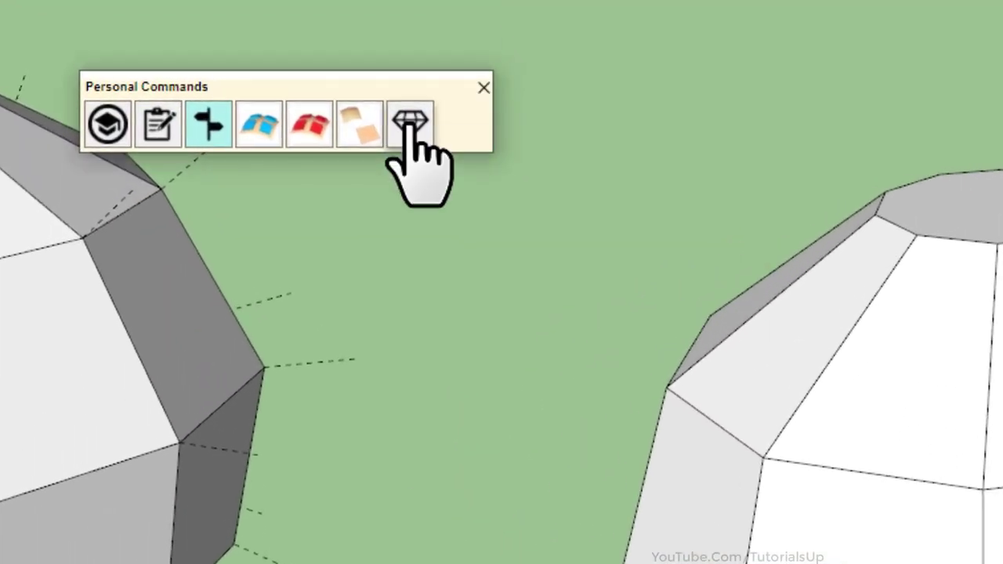
right_click(408, 124)
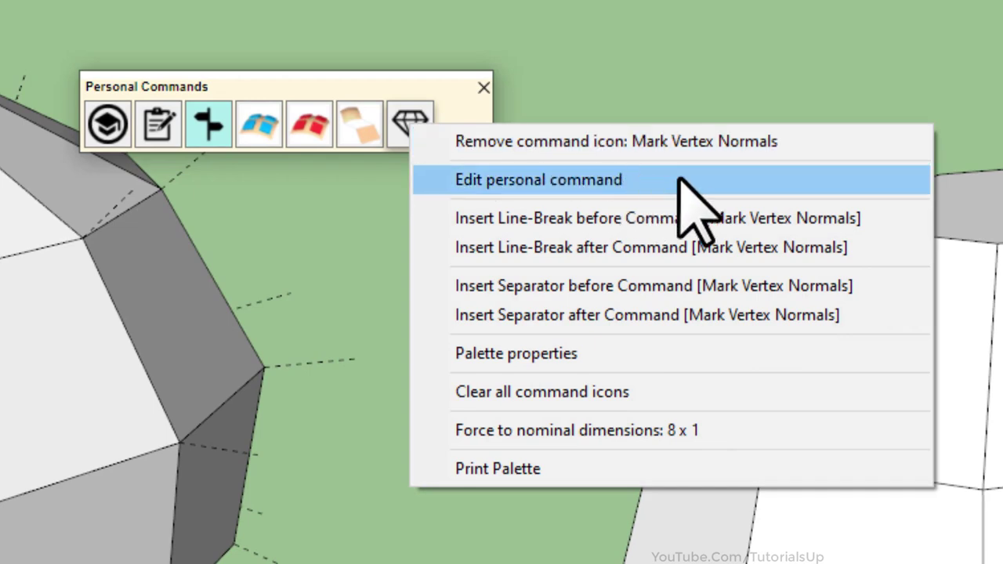
click(650, 180)
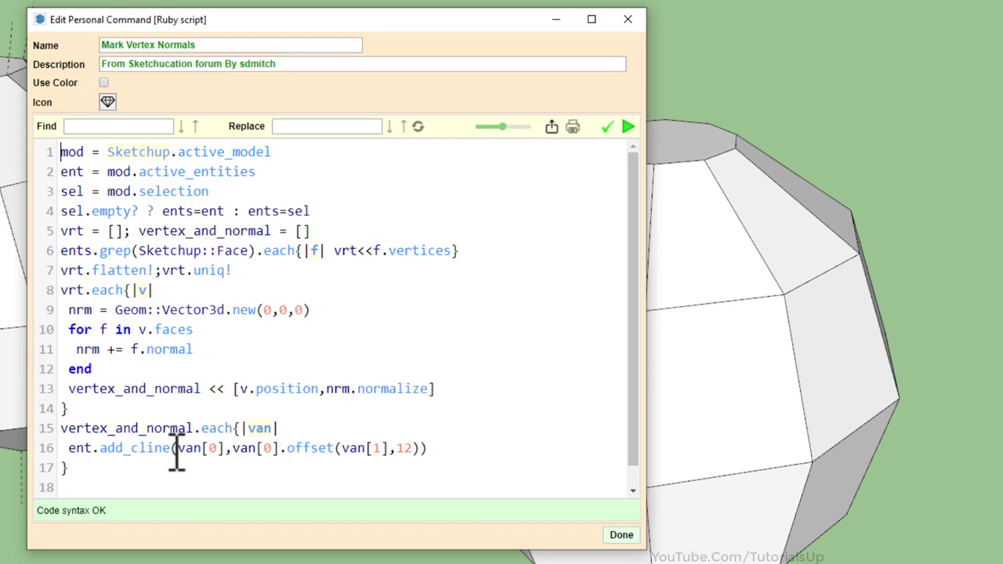
click(169, 450)
drag(146, 455, 138, 456)
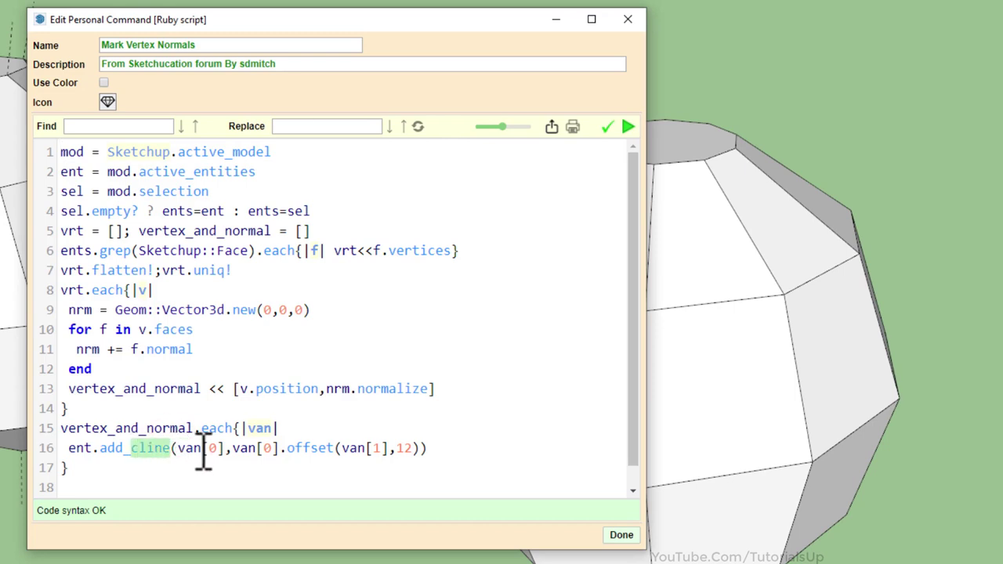
text(edg)
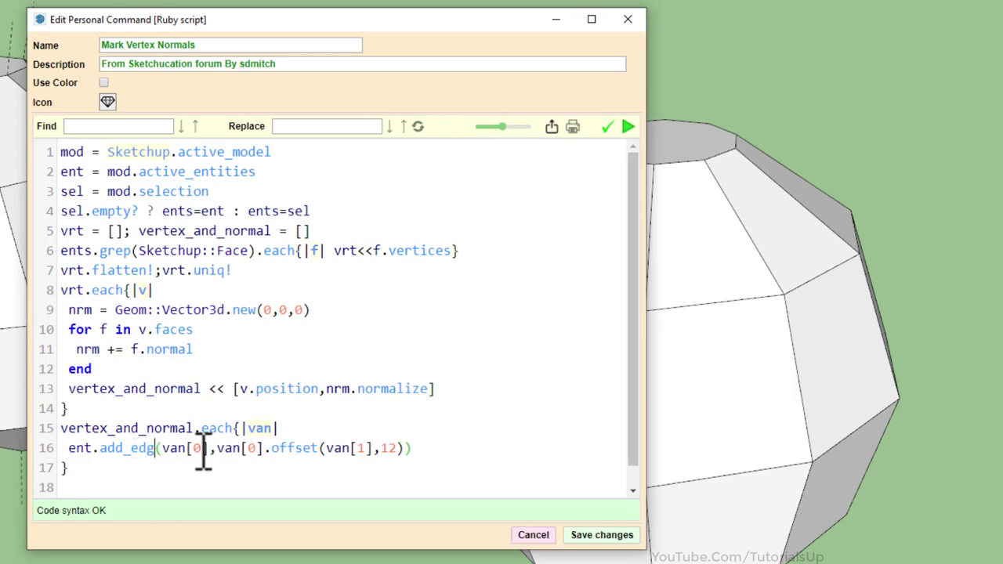
text(es)
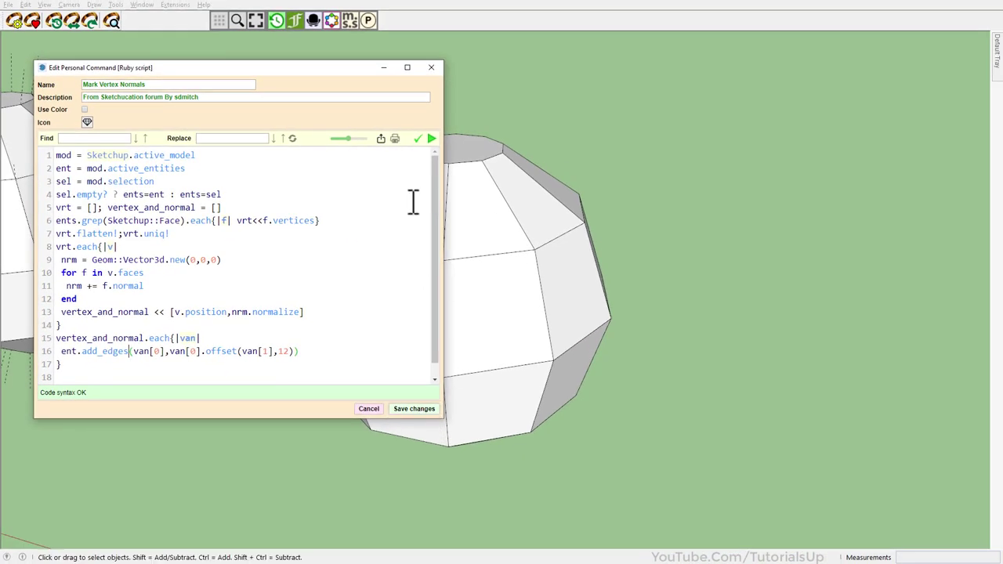
- Run the edited script on the centre sphere and save the script changes
drag(293, 71, 826, 73)
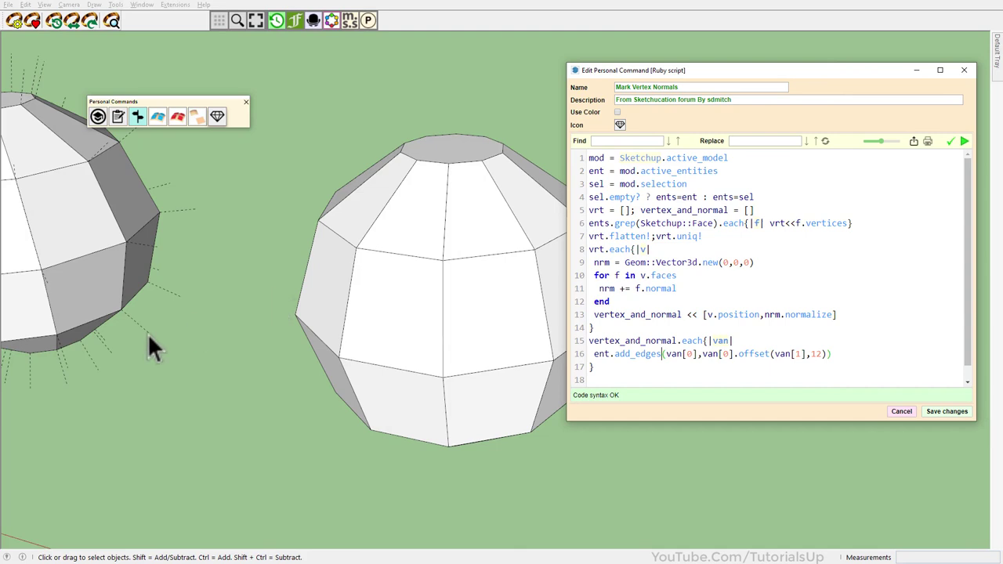
scroll(324, 357, up, 2)
triple_click(353, 229)
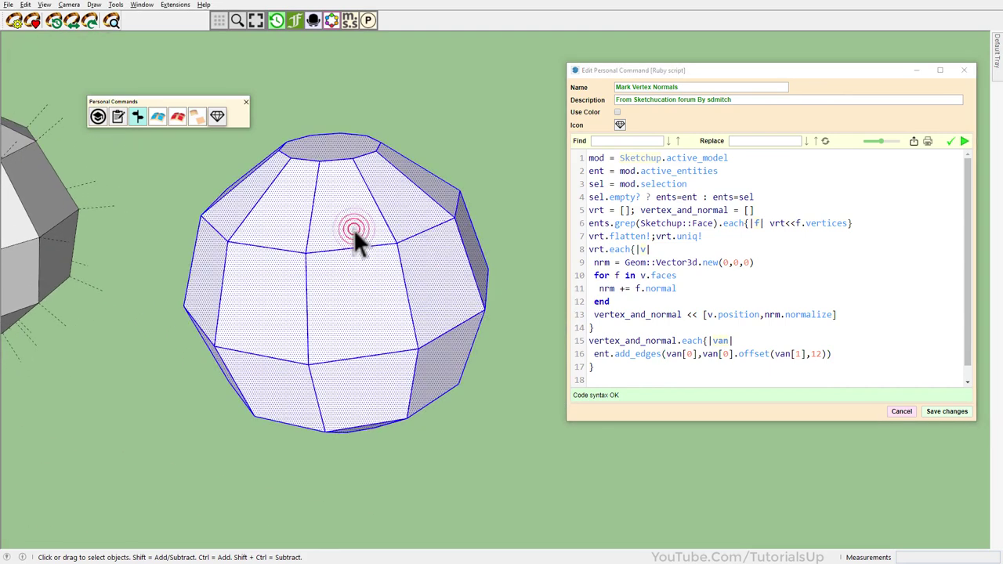
click(965, 144)
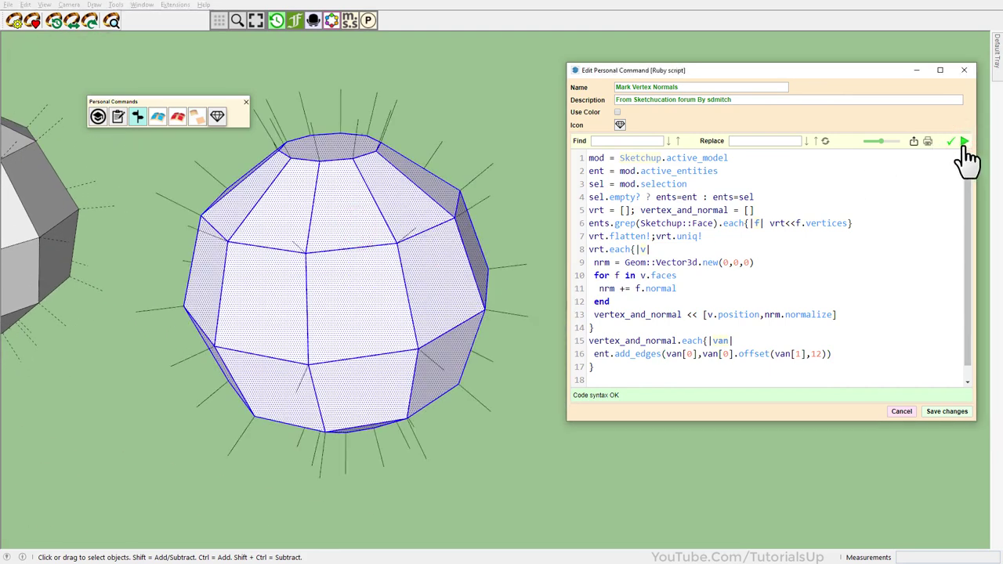
mouse_move(396, 345)
middle_down()
mouse_move(403, 295)
mouse_move(370, 356)
middle_up()
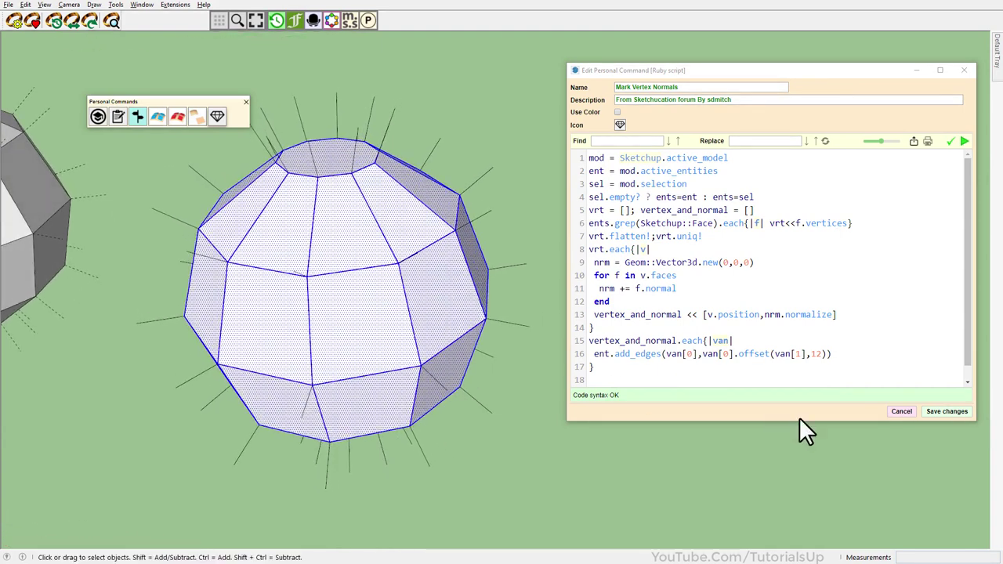
click(946, 404)
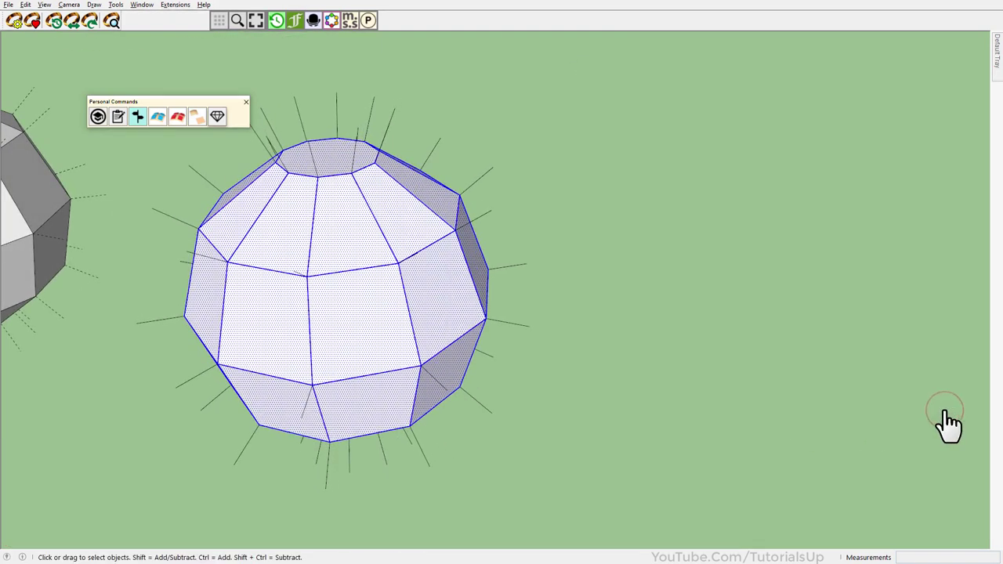
- Copy the left sphere beside the others using Move with Ctrl
scroll(940, 426, down, 2)
scroll(721, 357, down, 2)
scroll(361, 298, up, 2)
click(479, 287)
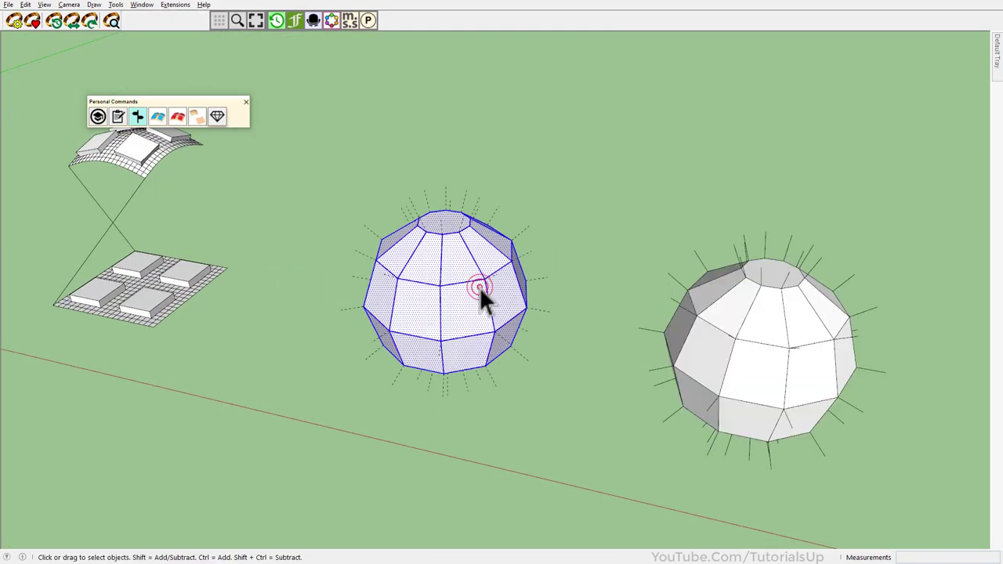
scroll(269, 450, down, 2)
mouse_move(269, 455)
middle_down()
mouse_move(248, 506)
mouse_move(259, 494)
middle_up()
key(m)
key(ctrl)
click(475, 350)
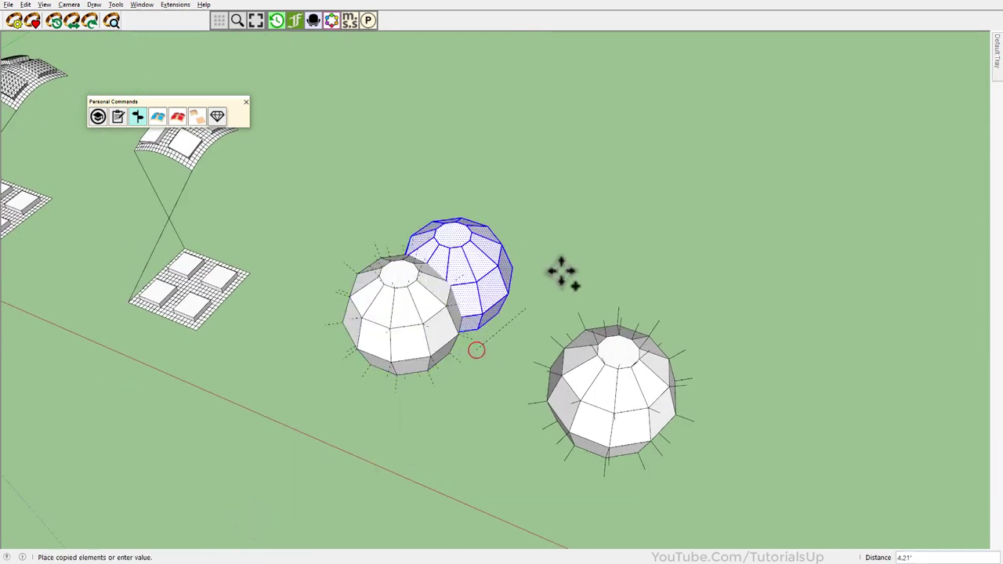
click(634, 230)
key(space)
- Run Mark Vertex Normals on the copied sphere to draw solid normal edges
scroll(666, 235, up, 3)
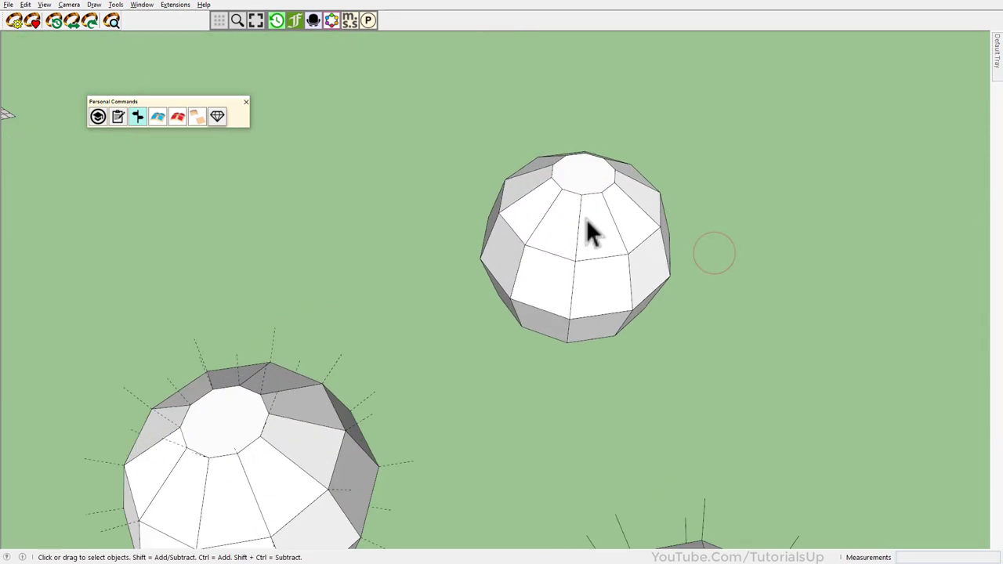
click(587, 224)
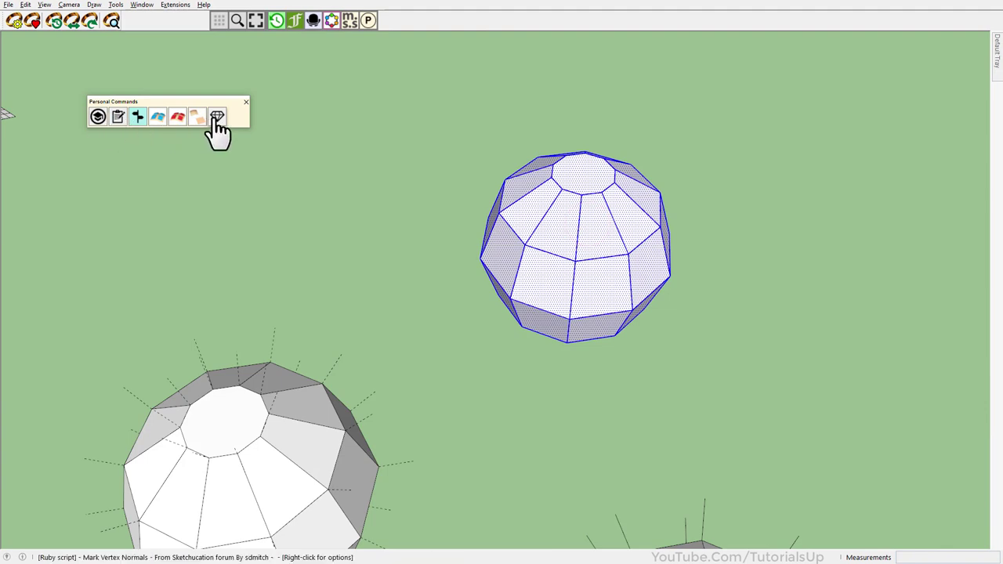
click(217, 116)
click(578, 204)
scroll(693, 221, up, 3)
click(774, 313)
mouse_move(774, 313)
middle_down()
mouse_move(600, 290)
mouse_move(643, 311)
middle_up()
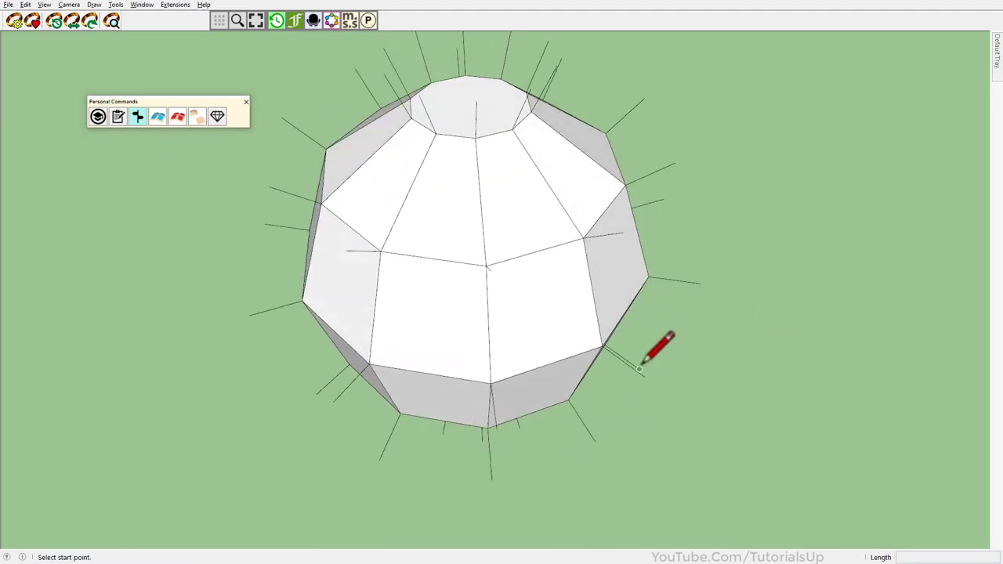
- Draw lines on the copied sphere to form two new faces
middle_drag(663, 351, 654, 391)
click(653, 390)
click(638, 284)
middle_drag(638, 284, 426, 224)
click(548, 312)
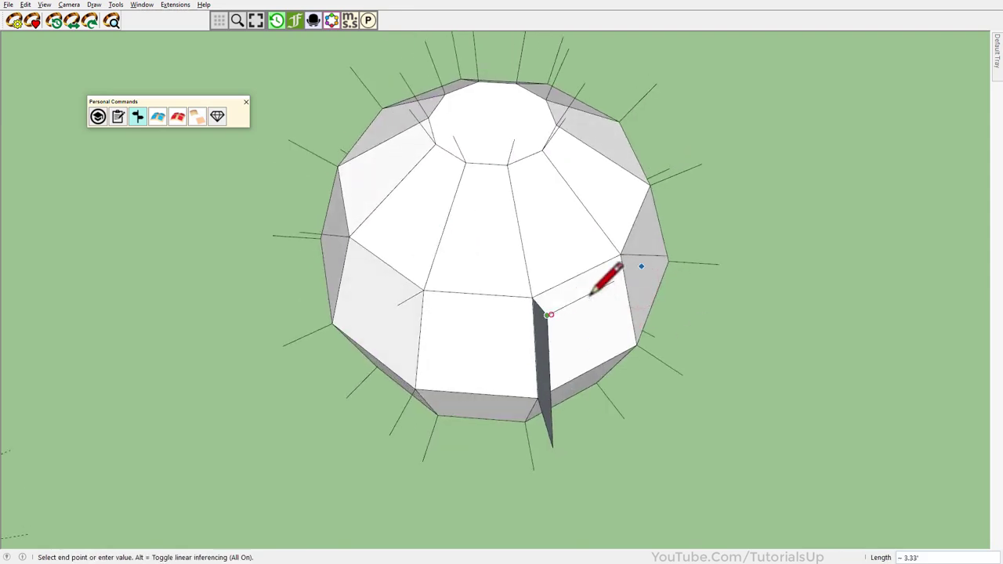
click(661, 258)
click(680, 373)
middle_drag(681, 373, 659, 394)
click(665, 264)
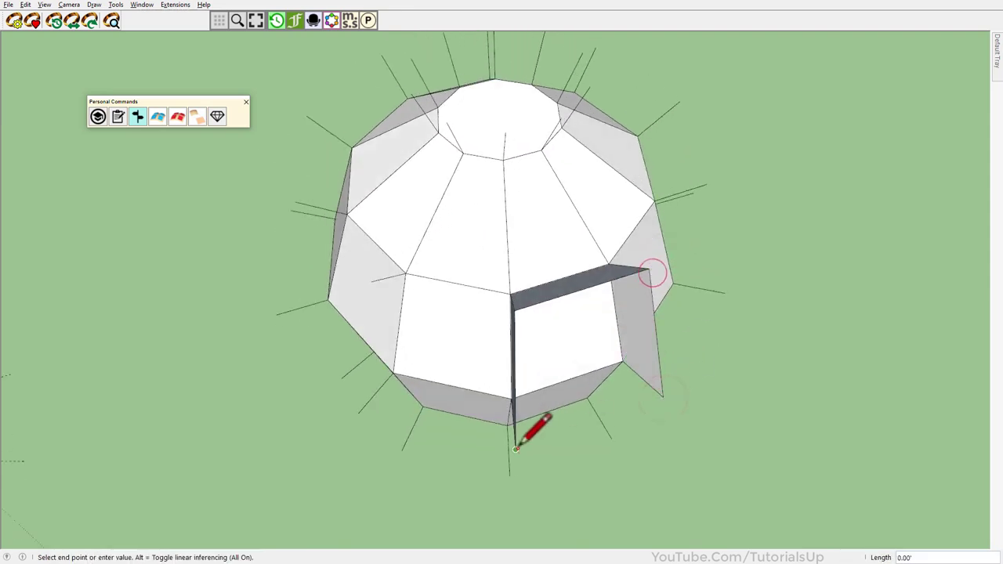
- Trim the new side face against the sphere with Trim Faces
mouse_move(533, 426)
middle_down()
mouse_move(658, 289)
mouse_move(567, 353)
mouse_move(930, 233)
middle_up()
drag(734, 321, 642, 106)
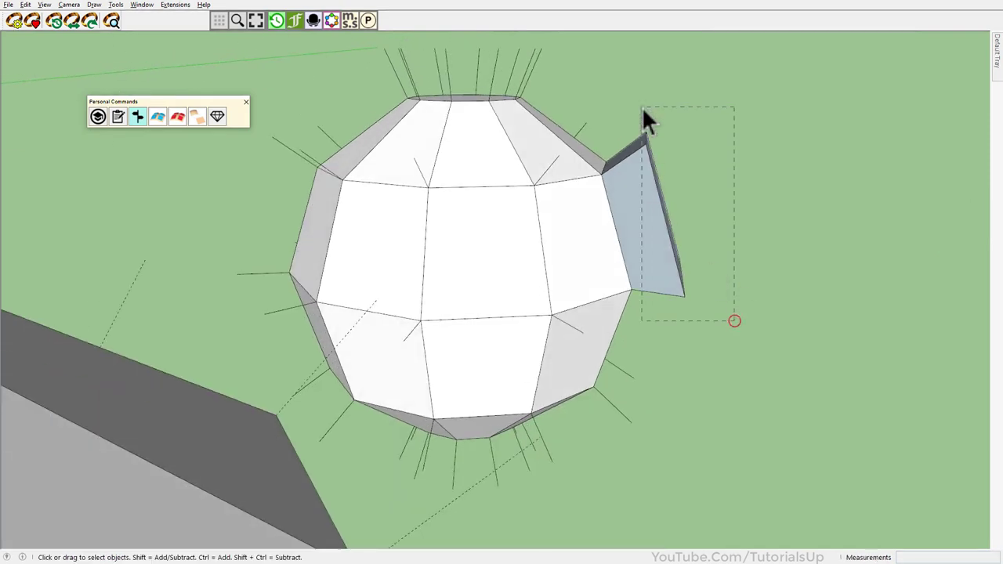
right_click(642, 106)
click(789, 123)
scroll(605, 331, down, 5)
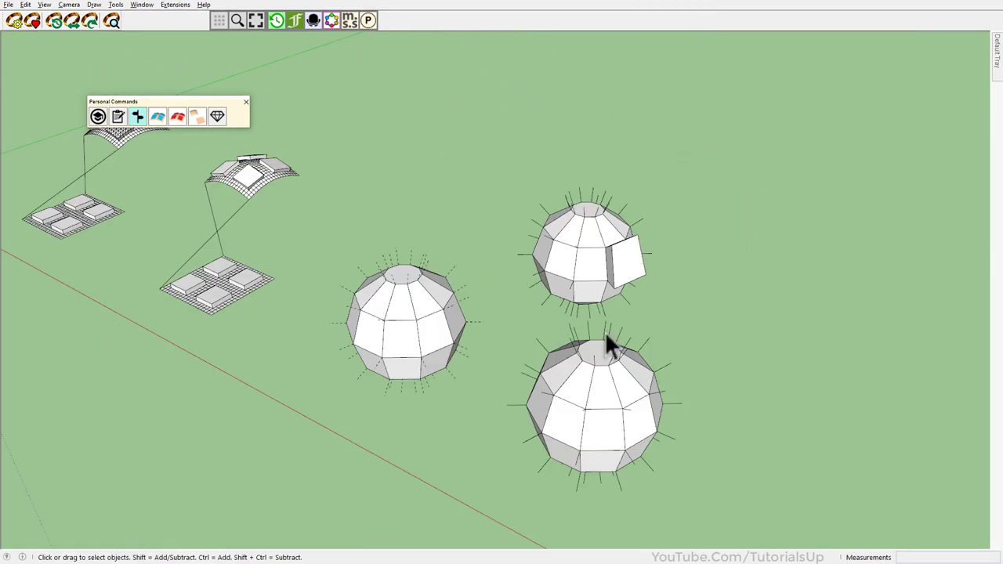
- Close the Personal Commands palette, reopen the Master Toolbar Manager and name a new custom toolbar 'Flowify'
click(246, 102)
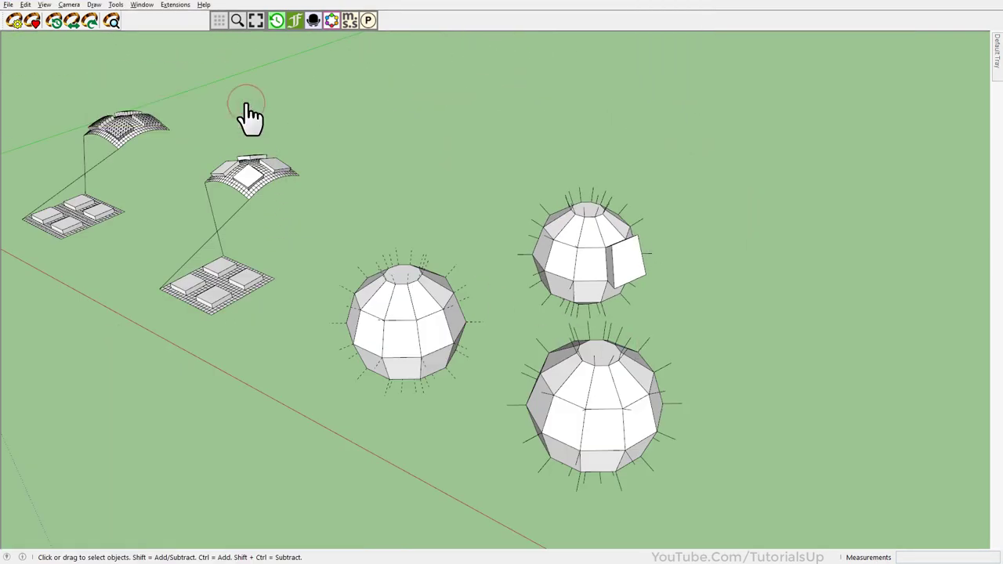
click(220, 24)
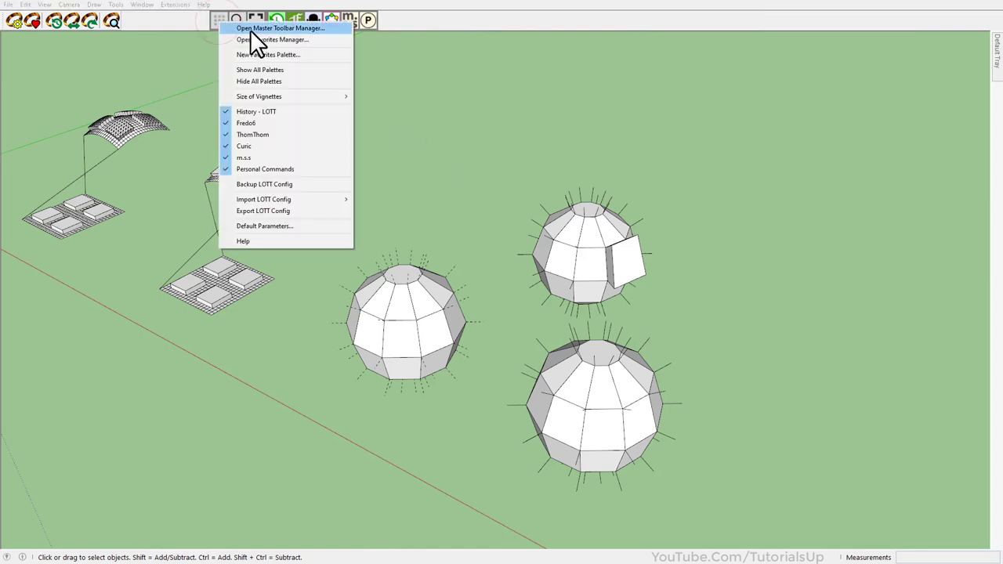
click(337, 28)
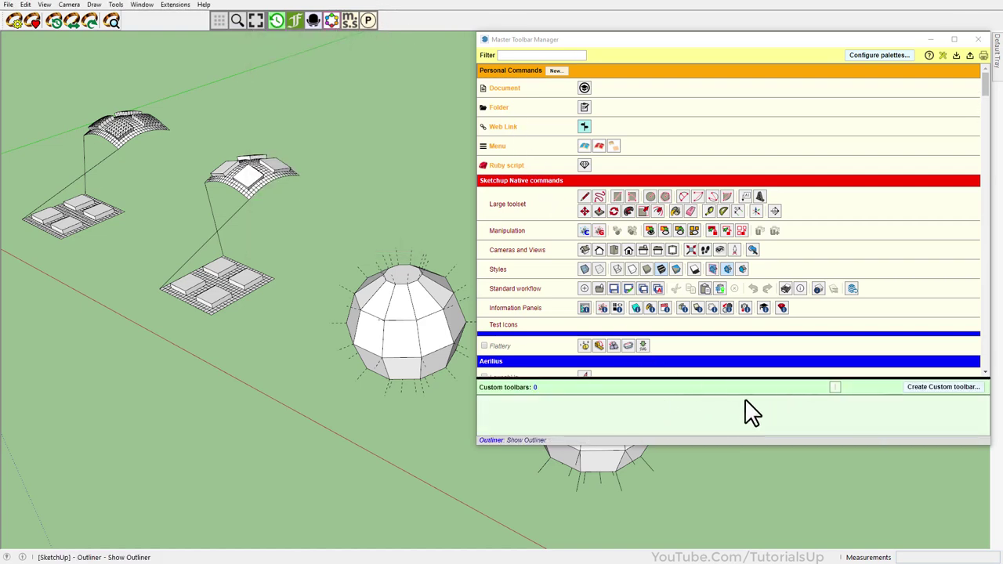
click(955, 389)
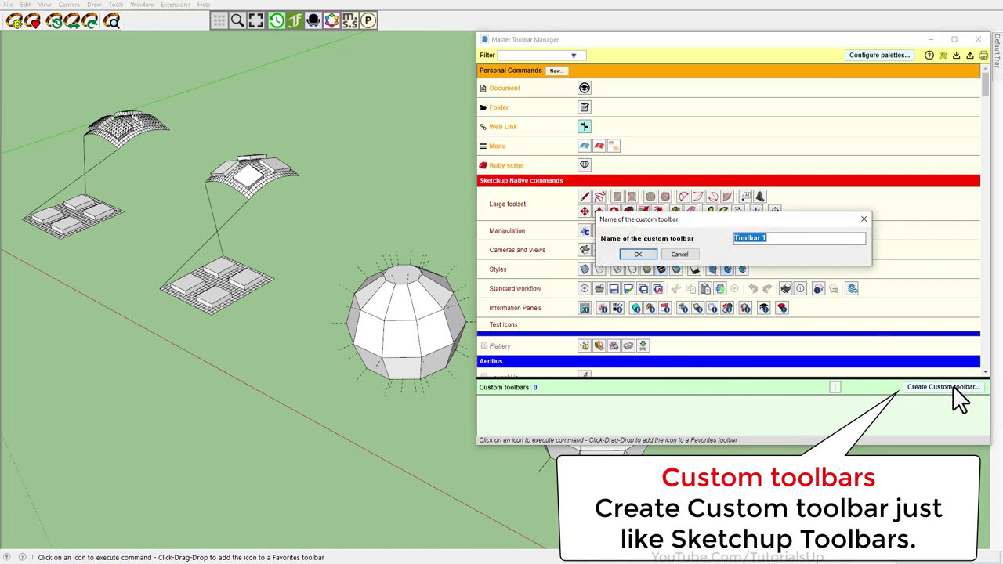
text(Flow)
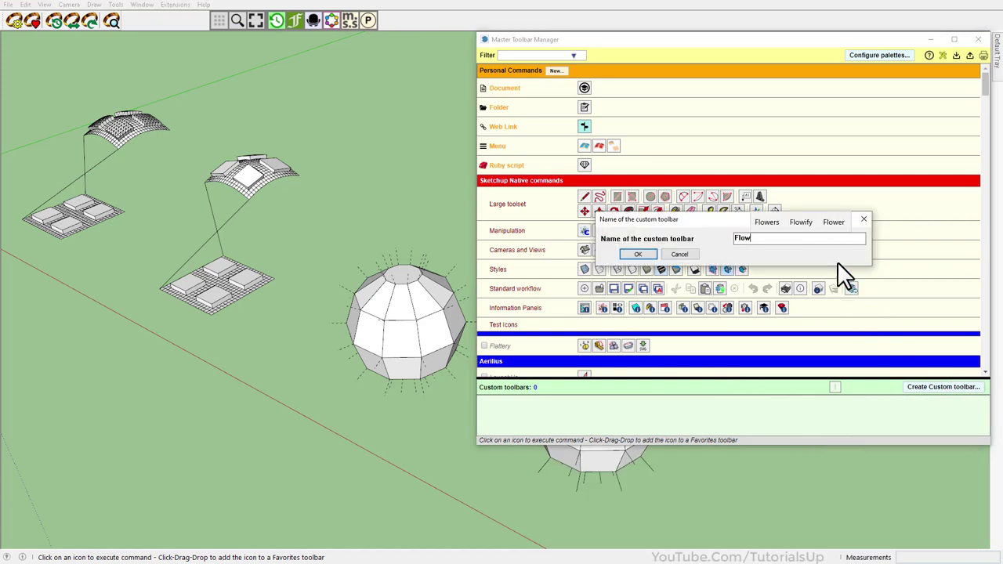
text(ify)
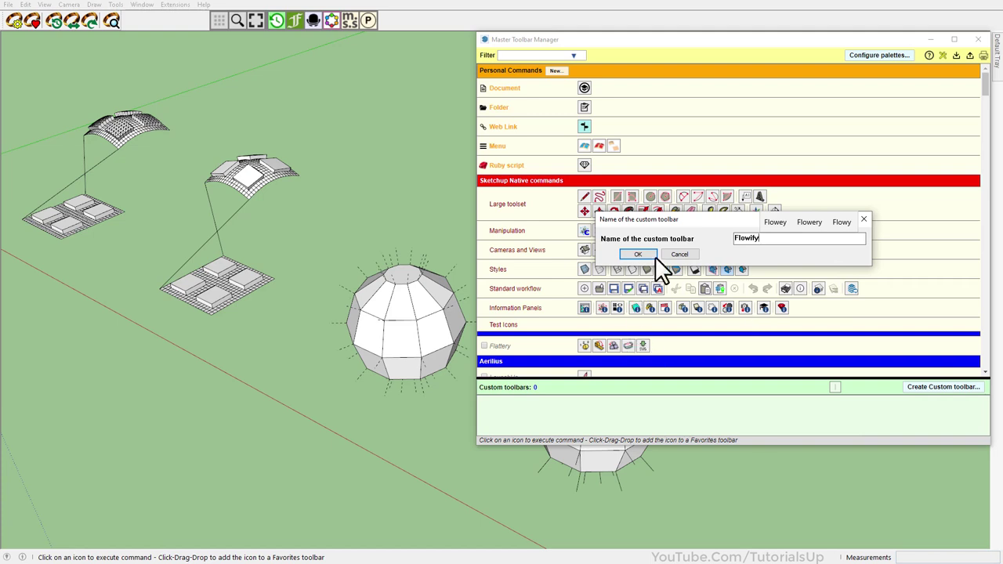
- Confirm the name, add the three Flowify menu commands to ~Flowify, and float it over the model
click(640, 256)
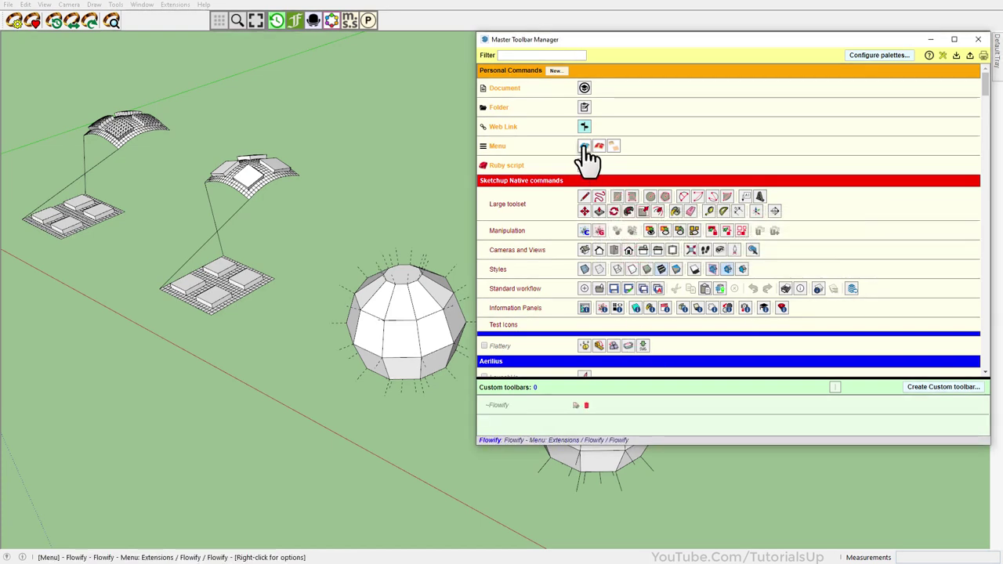
drag(584, 146, 620, 404)
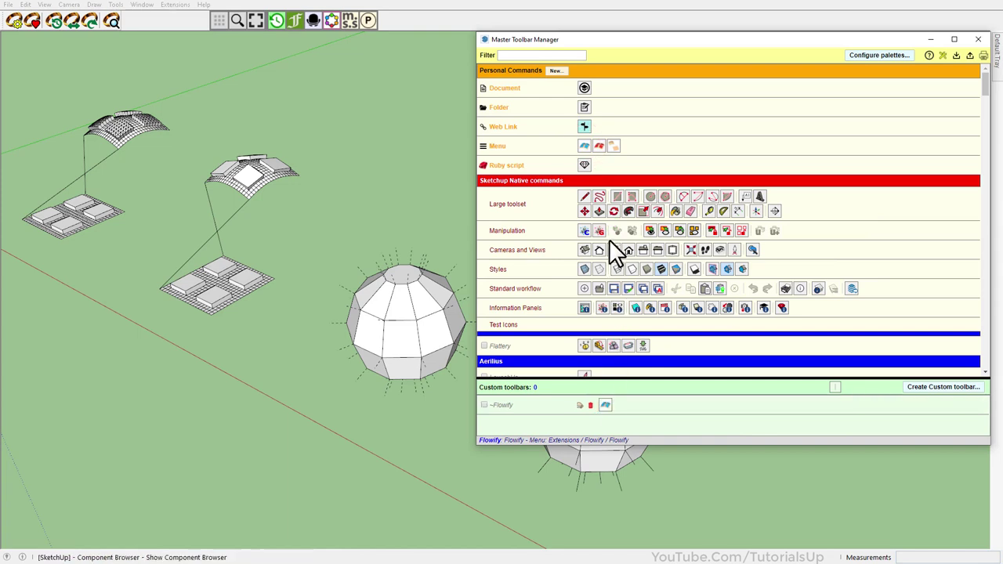
drag(600, 147, 620, 405)
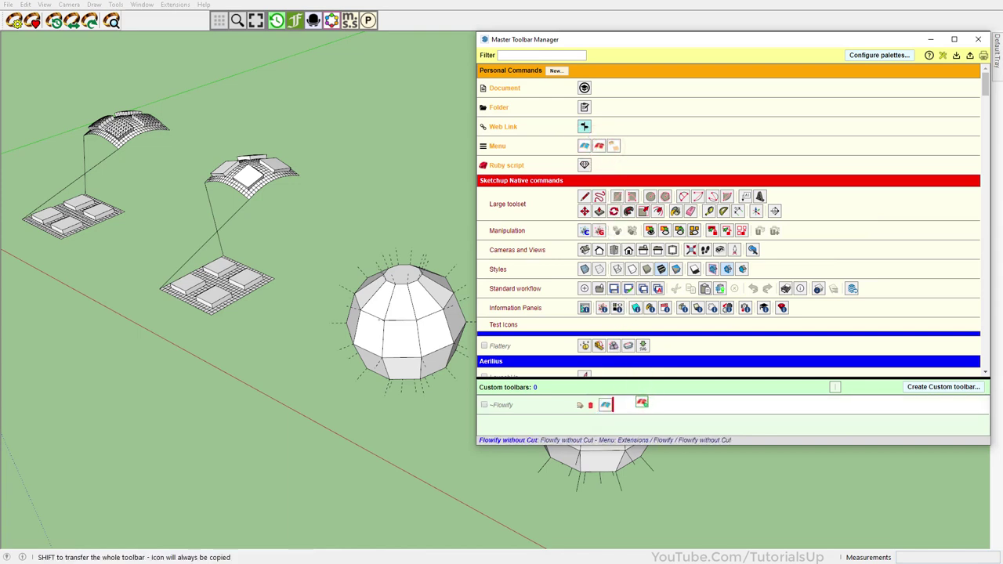
drag(612, 146, 634, 404)
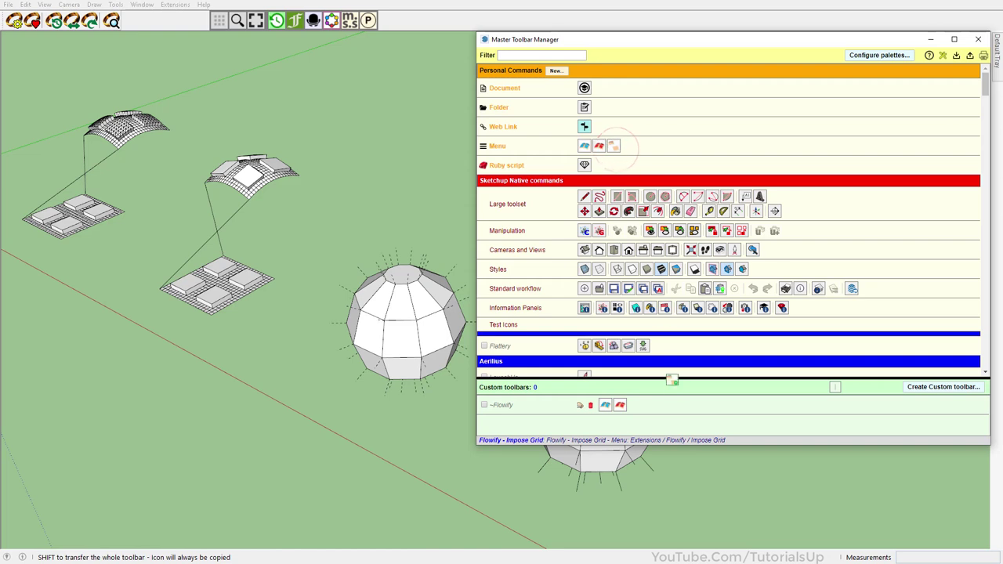
click(484, 406)
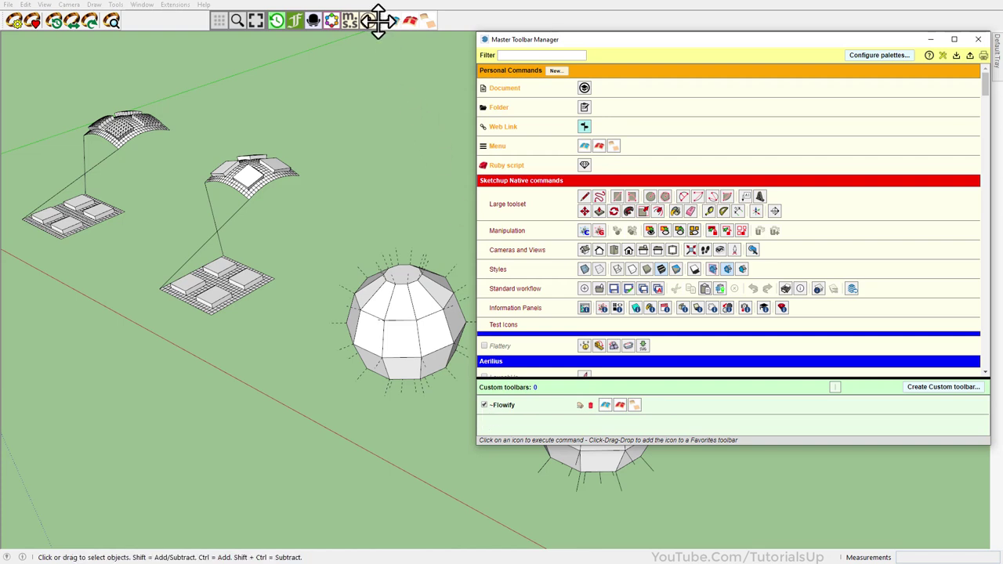
drag(379, 21, 55, 59)
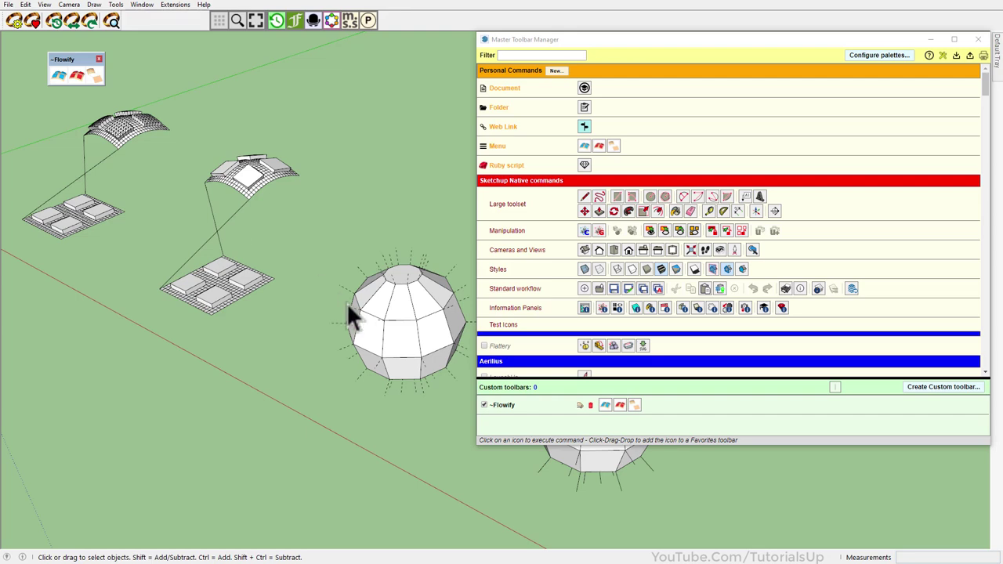
- Flowify the canopy and grid group from the ~Flowify toolbar, then begin another custom toolbar
scroll(13, 134, up, 3)
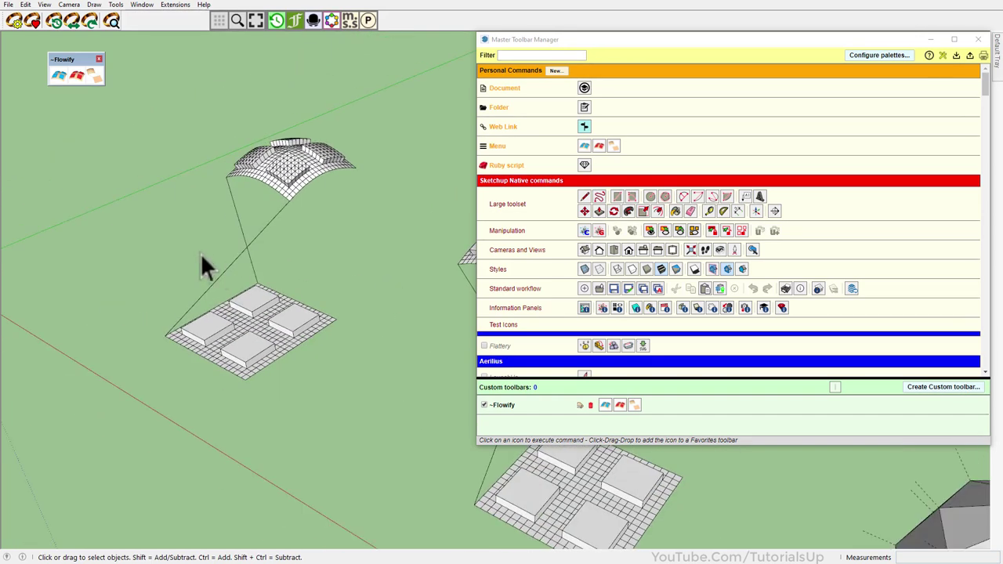
scroll(238, 364, down, 2)
scroll(193, 57, up, 2)
scroll(229, 141, down, 2)
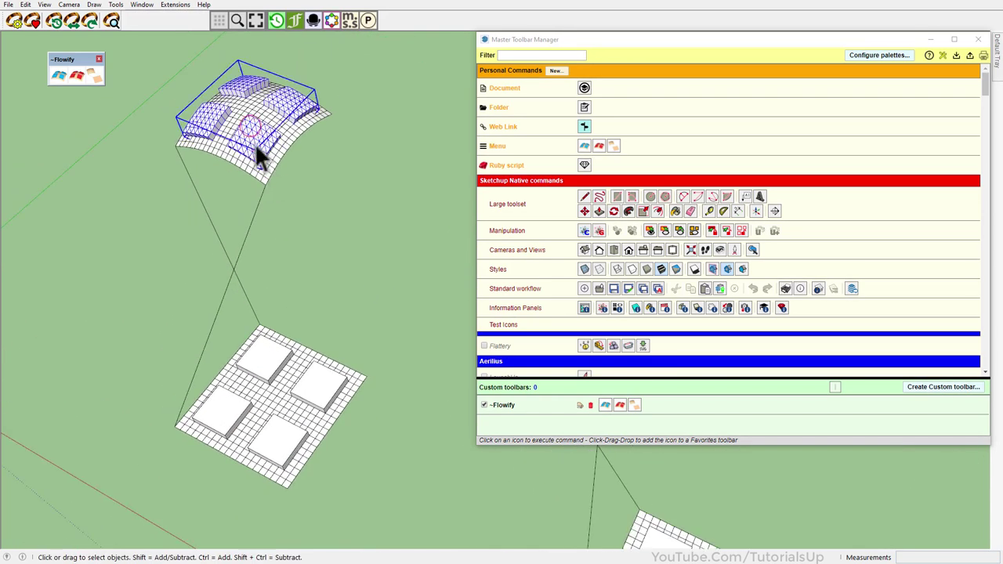
middle_drag(278, 377, 291, 349)
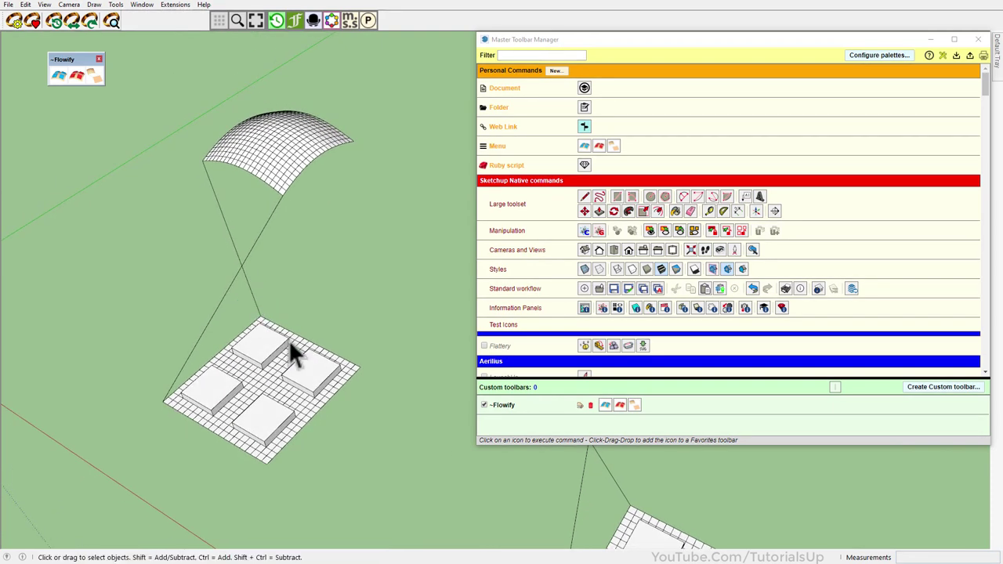
click(326, 384)
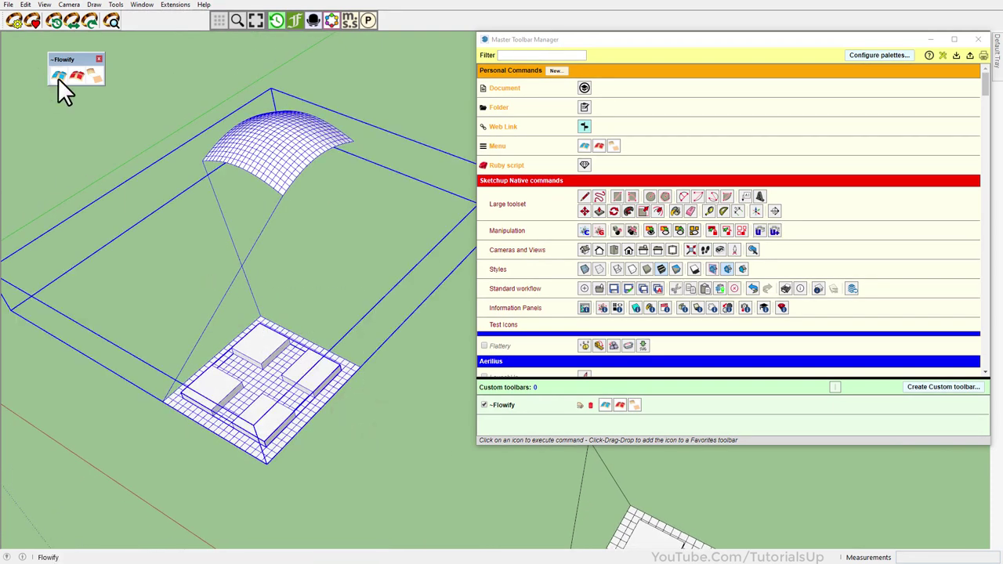
click(54, 164)
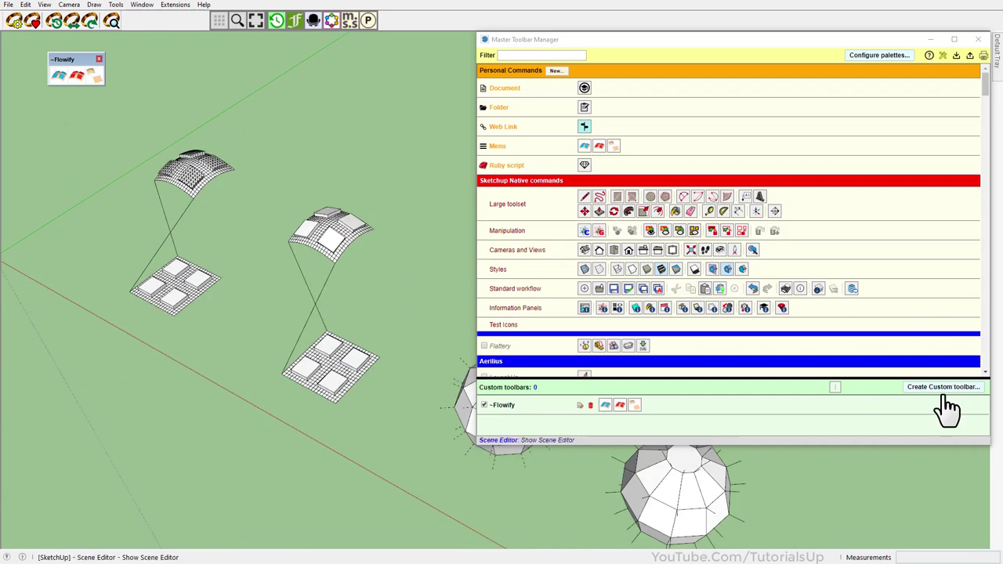
click(946, 392)
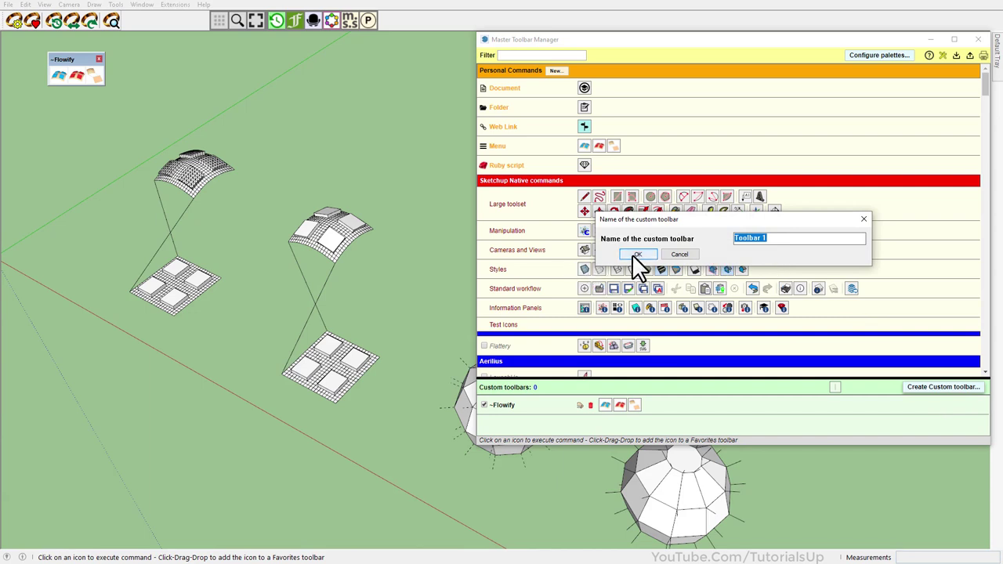
- Accept the name Toolbar 1 and add the standard workflow commands to it
click(637, 255)
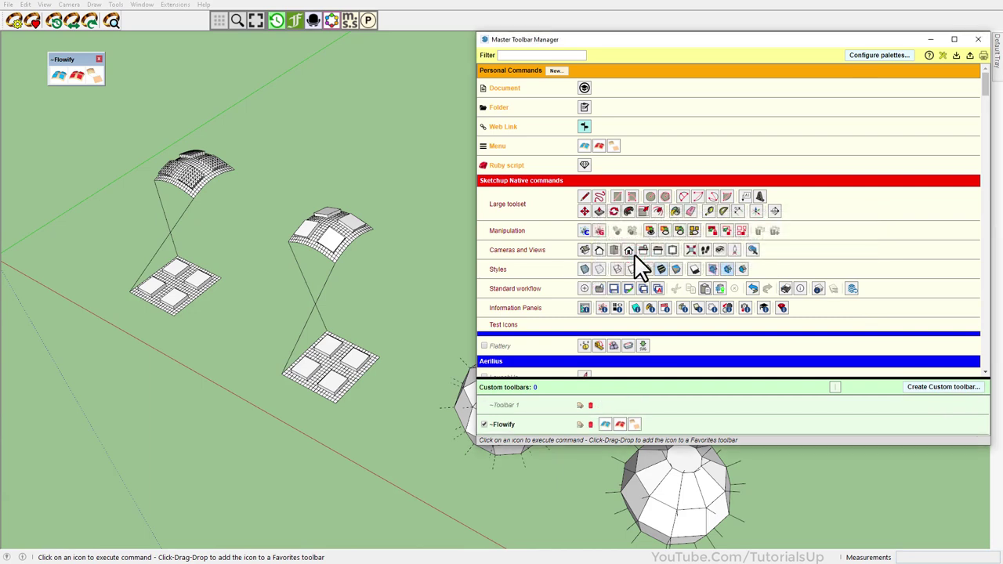
drag(584, 289, 617, 404)
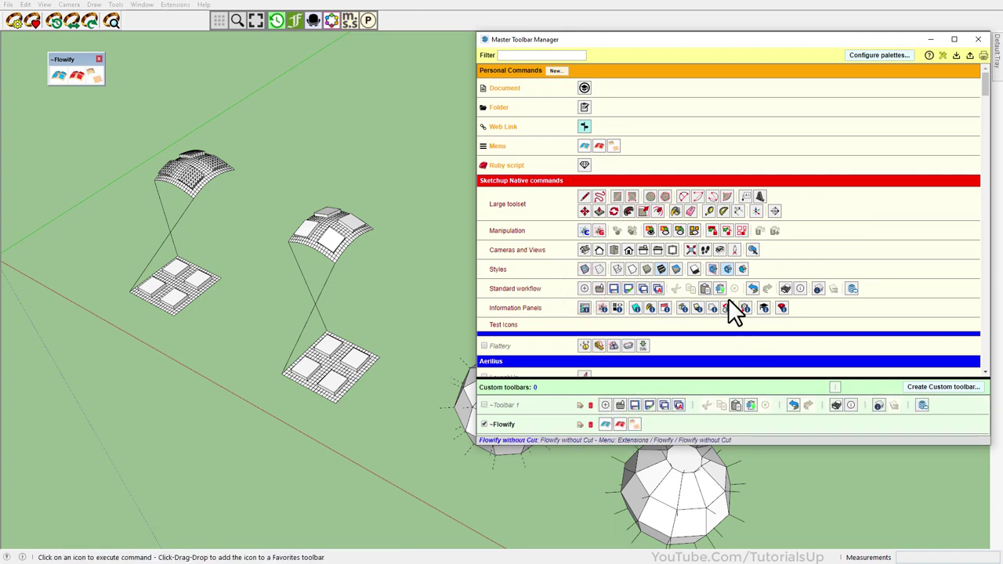
scroll(687, 262, down, 3)
scroll(687, 261, down, 10)
scroll(687, 262, down, 5)
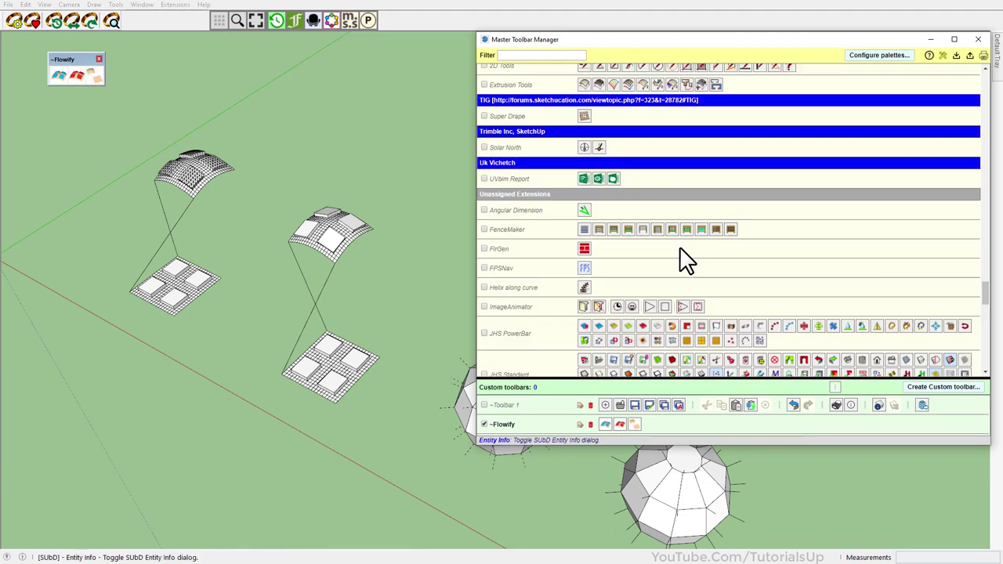
scroll(683, 260, down, 5)
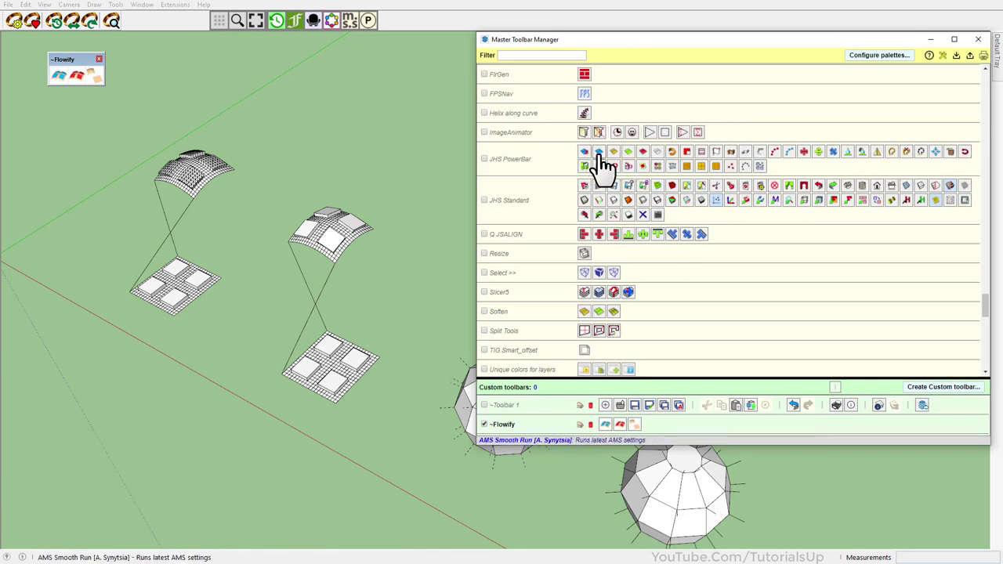
- Add JHS PowerBar smoothing commands (AMS Smooth Run, Smooze Hard, UnSmooze, Smooth to Quadrants) plus a separator
drag(599, 151, 603, 405)
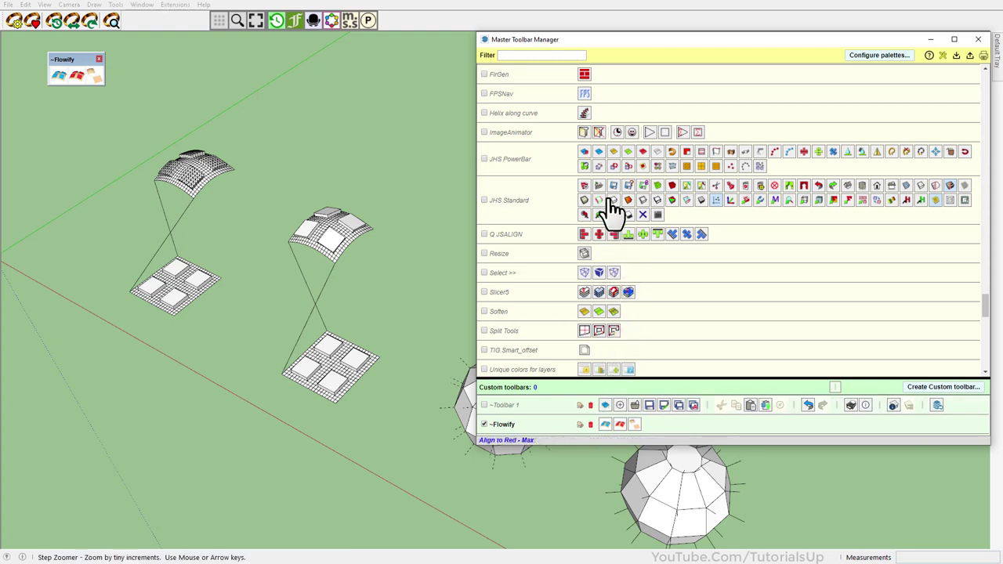
drag(613, 166, 619, 404)
mouse_move(639, 166)
mouse_down()
mouse_move(636, 415)
mouse_move(635, 405)
mouse_up()
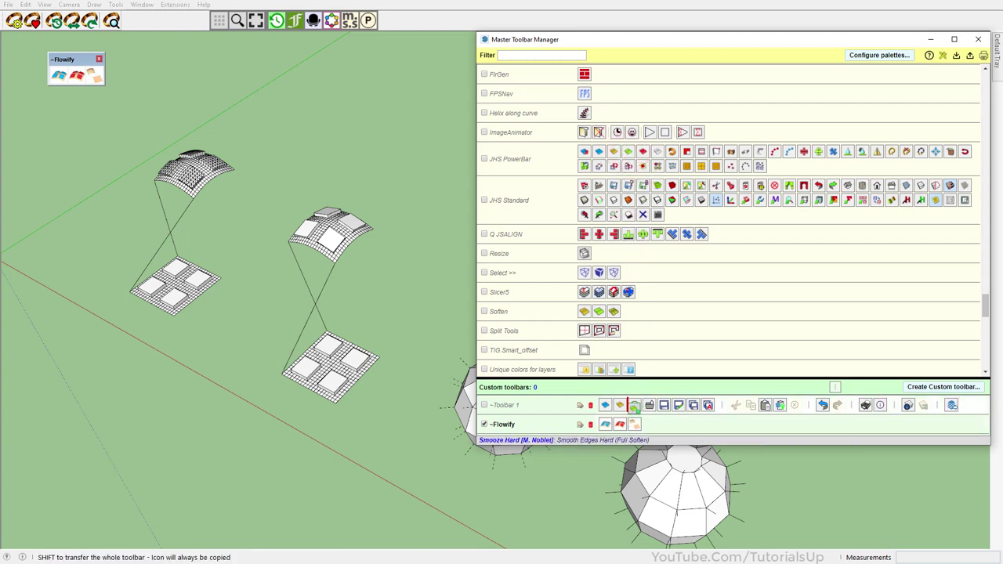
drag(645, 154, 642, 343)
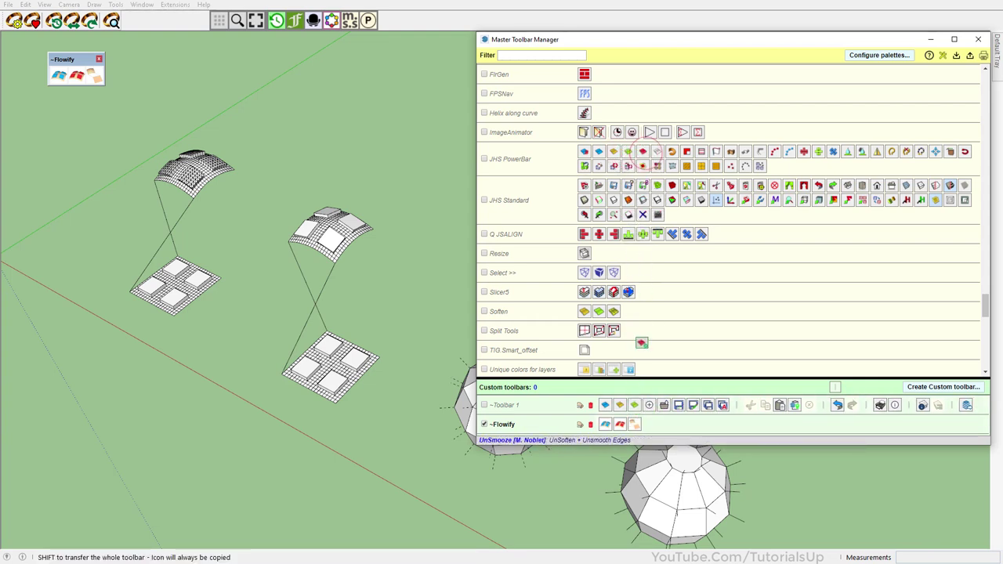
drag(645, 403, 646, 403)
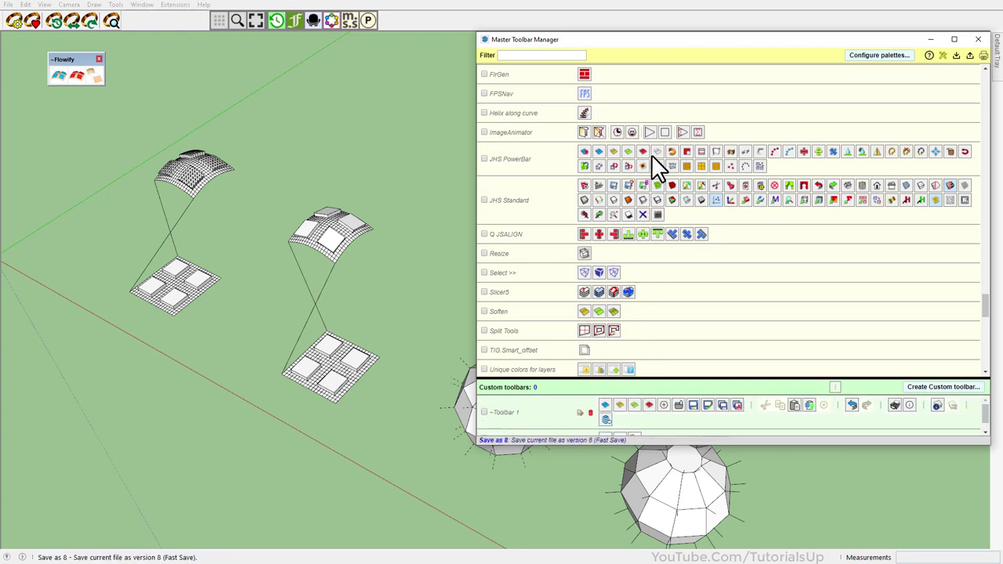
drag(657, 151, 669, 321)
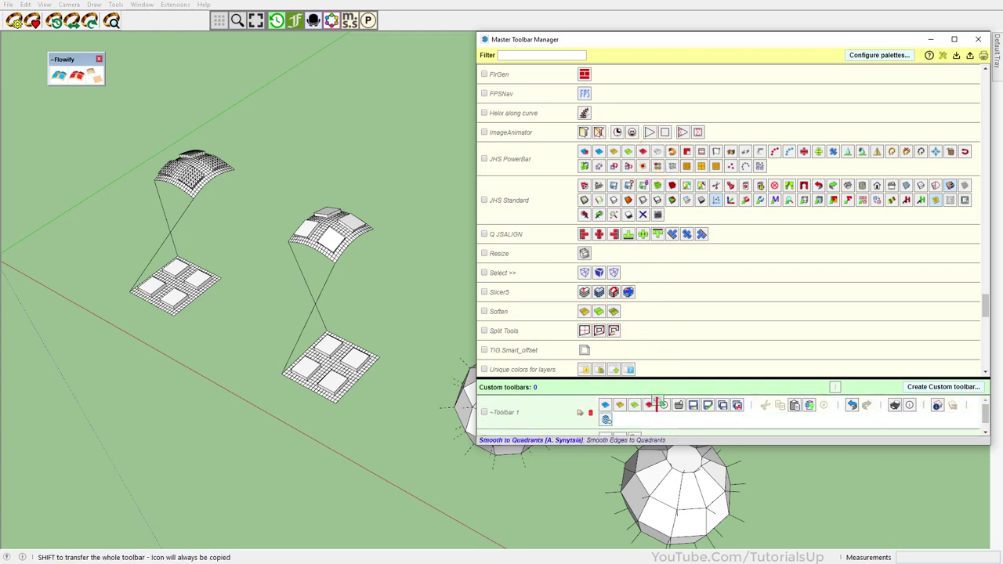
drag(660, 392, 664, 404)
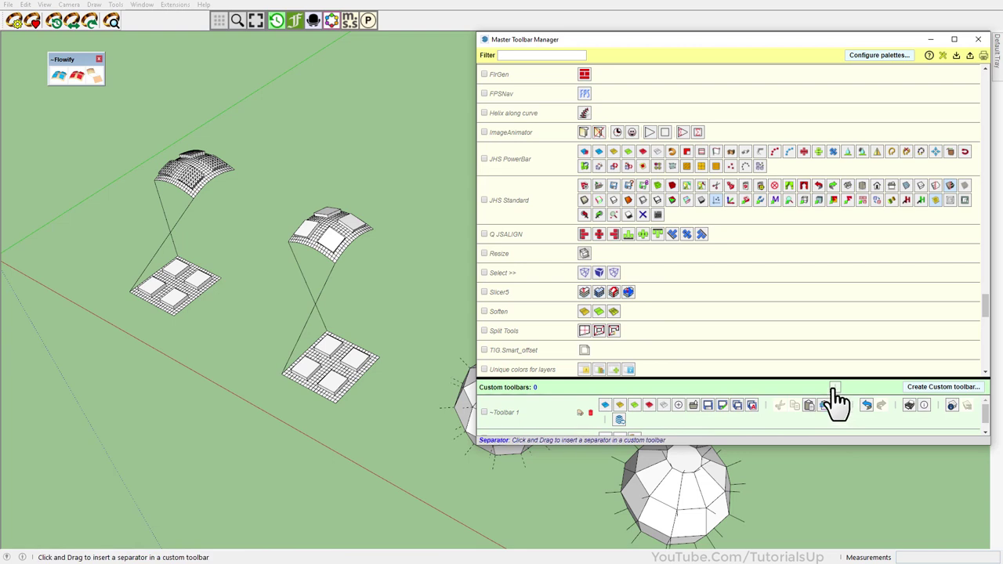
drag(836, 387, 766, 405)
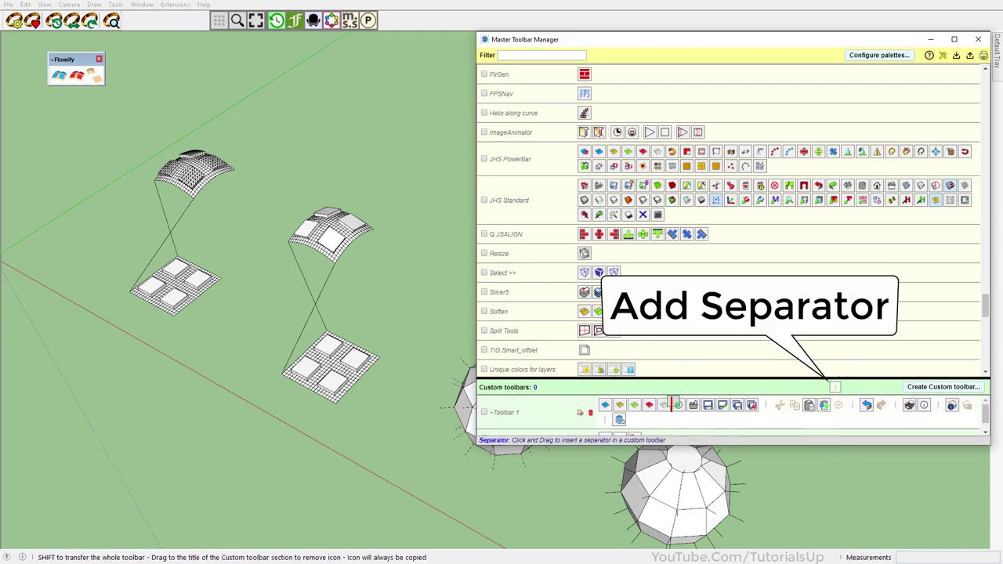
drag(670, 404, 676, 404)
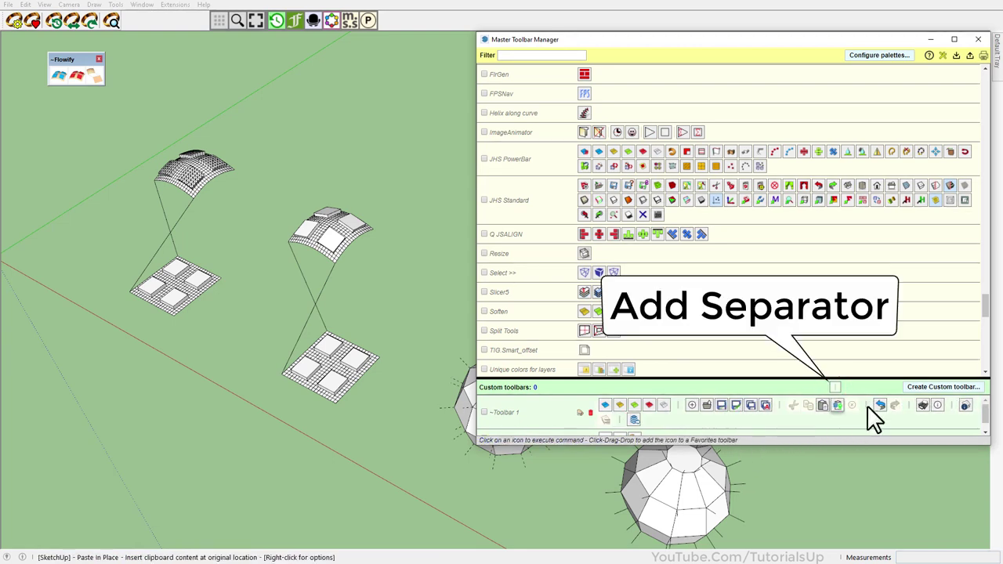
- Show ~Toolbar 1, close the manager, and dock Toolbar 1 and Flowify in the top toolbar row
click(721, 404)
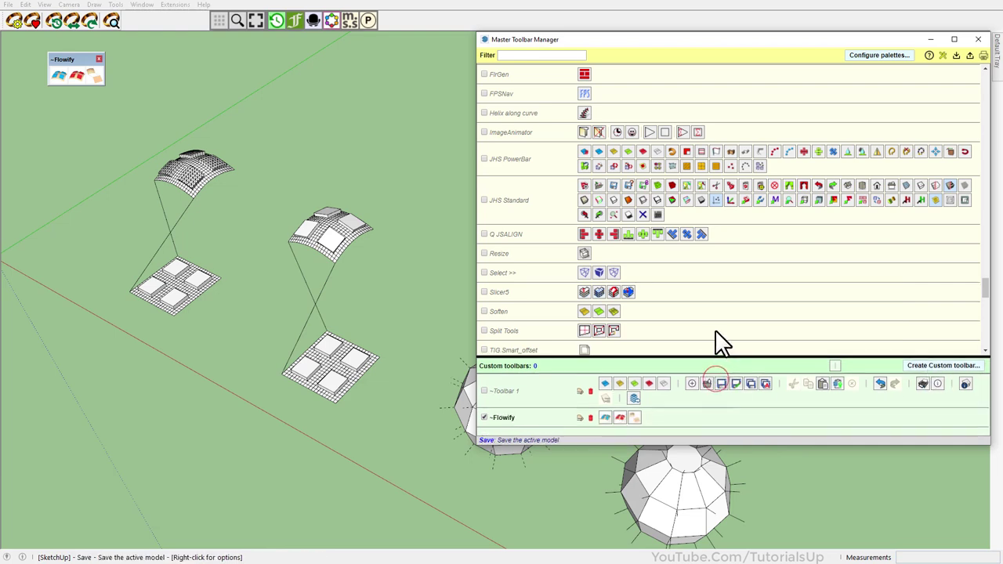
click(484, 389)
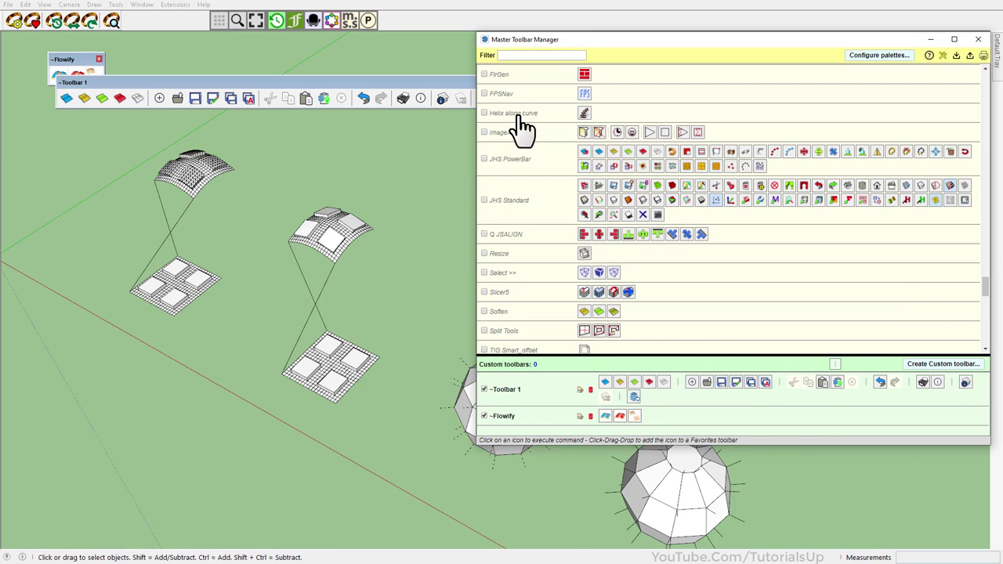
drag(365, 84, 329, 118)
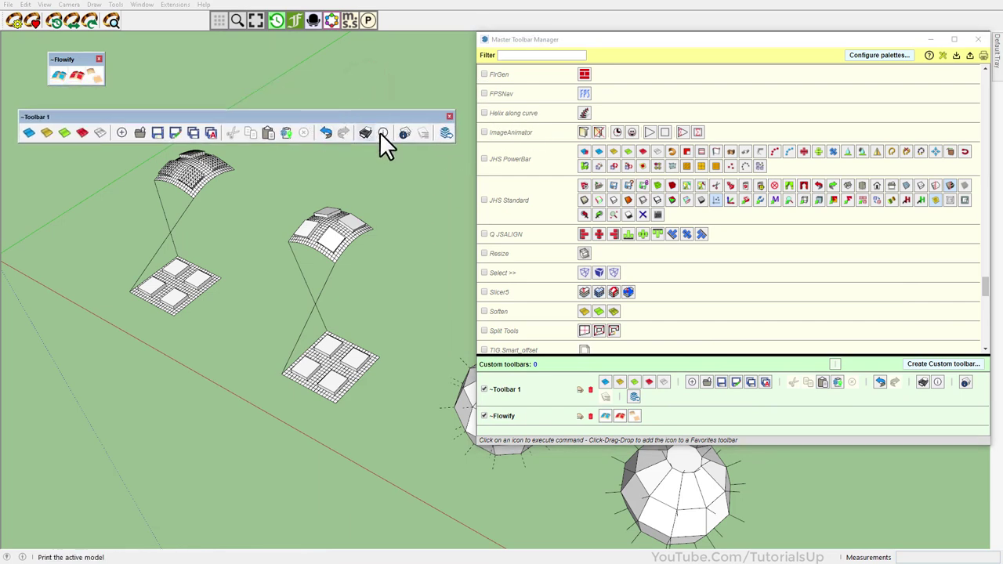
click(978, 38)
drag(223, 124, 762, 22)
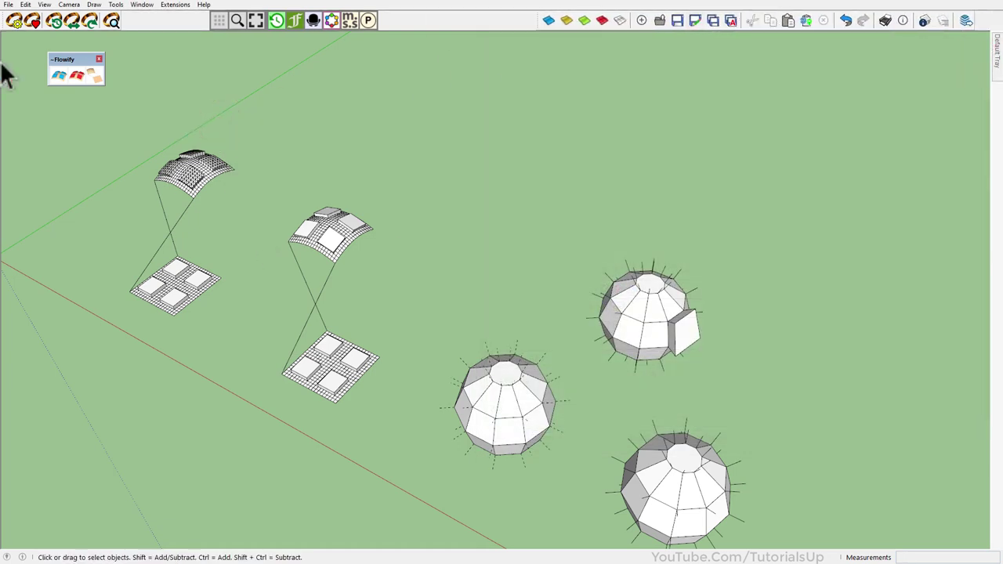
drag(60, 67, 471, 21)
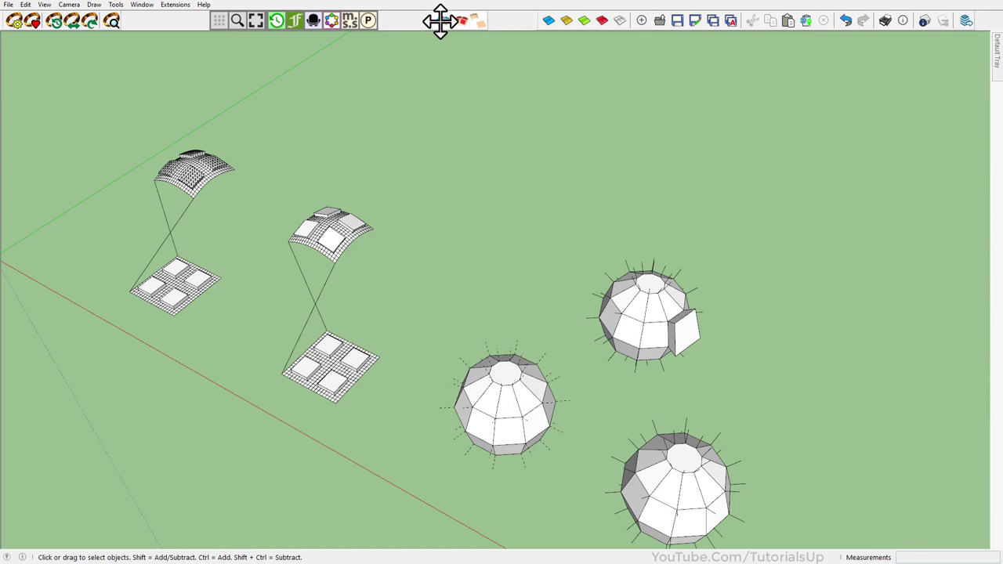
scroll(11, 168, up, 2)
- Smooth the canopy panel group into solids and add tags Tag1, Tag2 and Tag3
scroll(309, 141, up, 3)
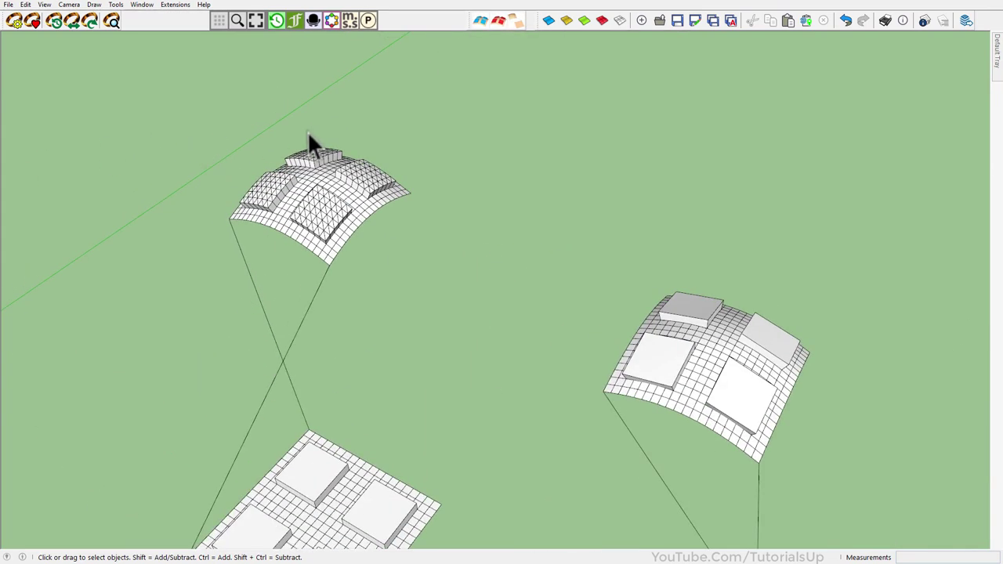
scroll(337, 249, up, 2)
click(337, 248)
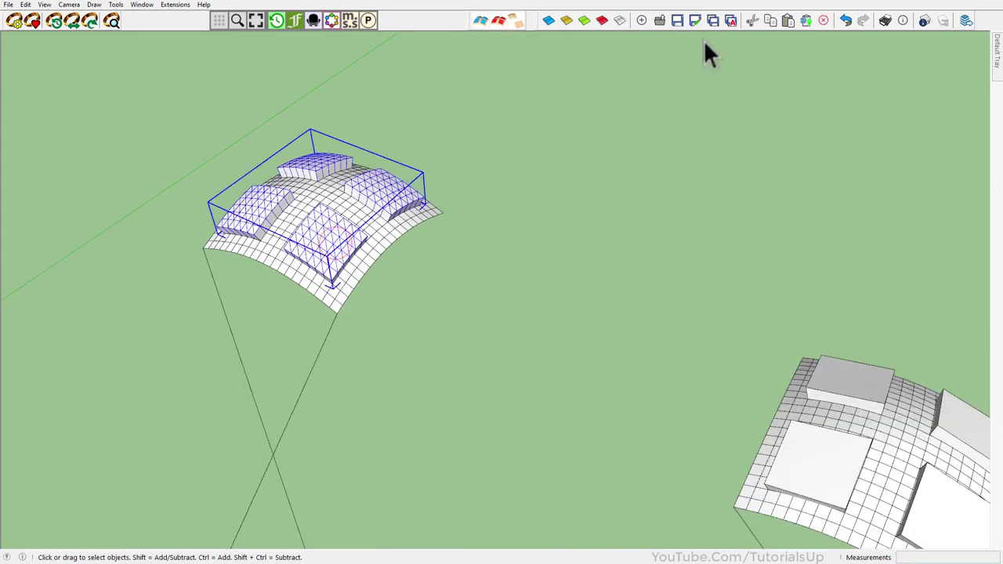
click(547, 21)
click(499, 183)
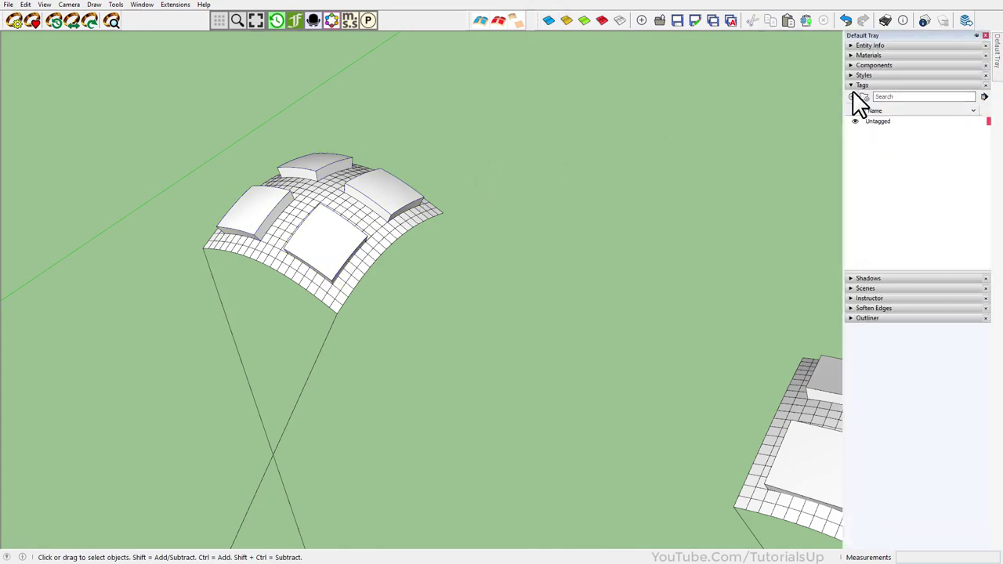
click(853, 95)
click(853, 95)
click(853, 95)
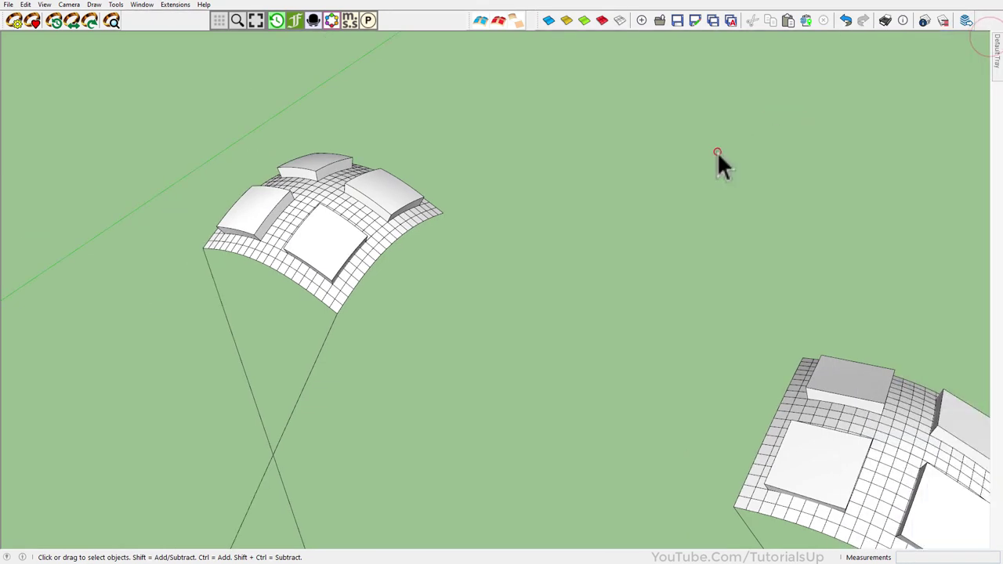
click(941, 23)
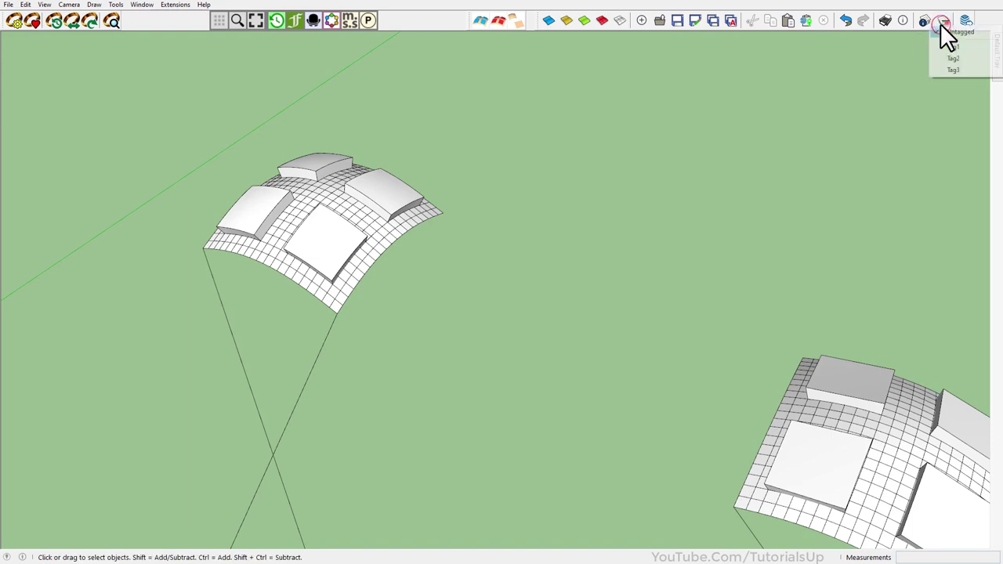
click(890, 69)
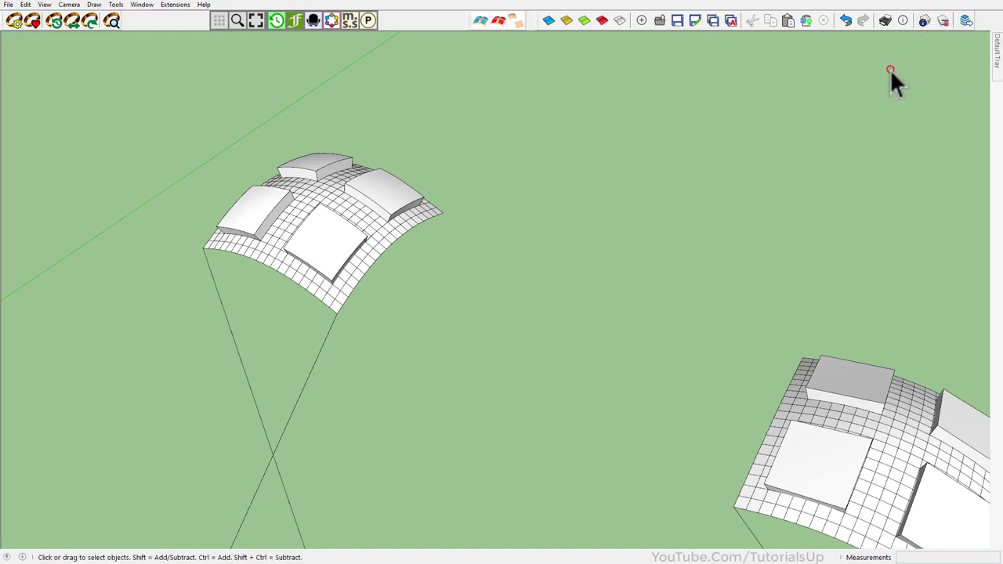
- Move a copy of the panel group beside the curved surface and clear the selection
click(394, 192)
key(m)
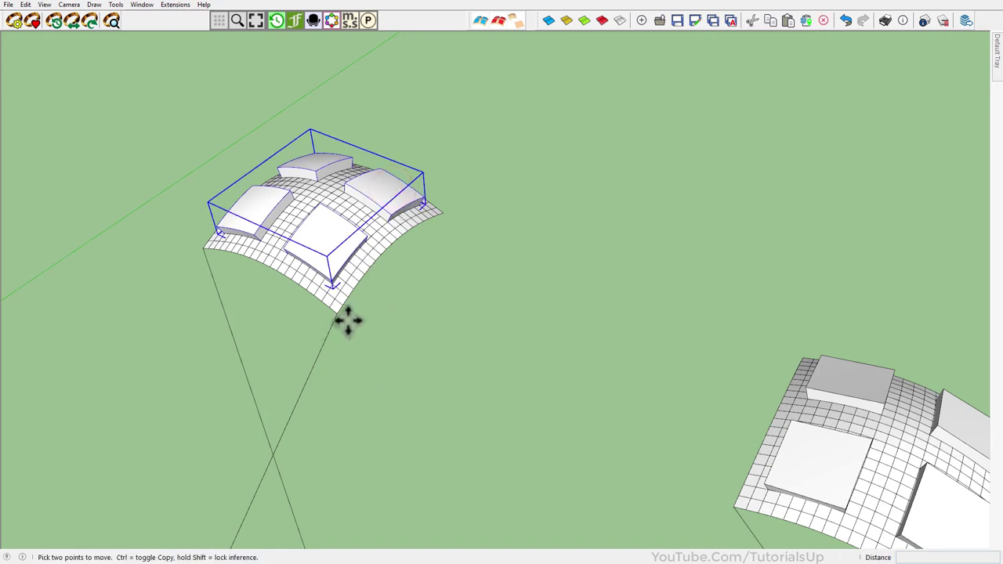
click(405, 313)
key(ctrl)
click(729, 284)
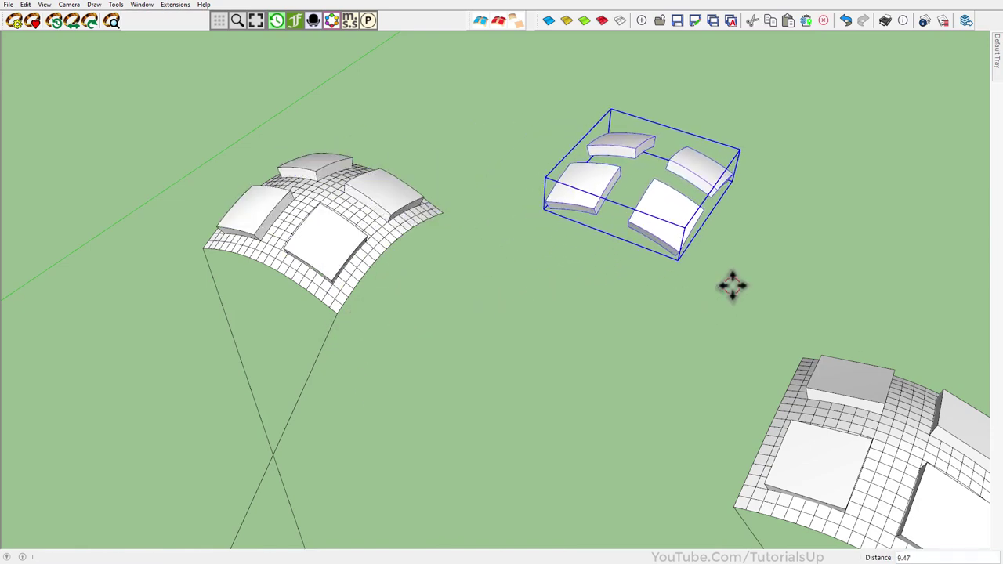
key(space)
click(728, 311)
- Cut the group of four panels and paste it back in place, then deselect
click(665, 209)
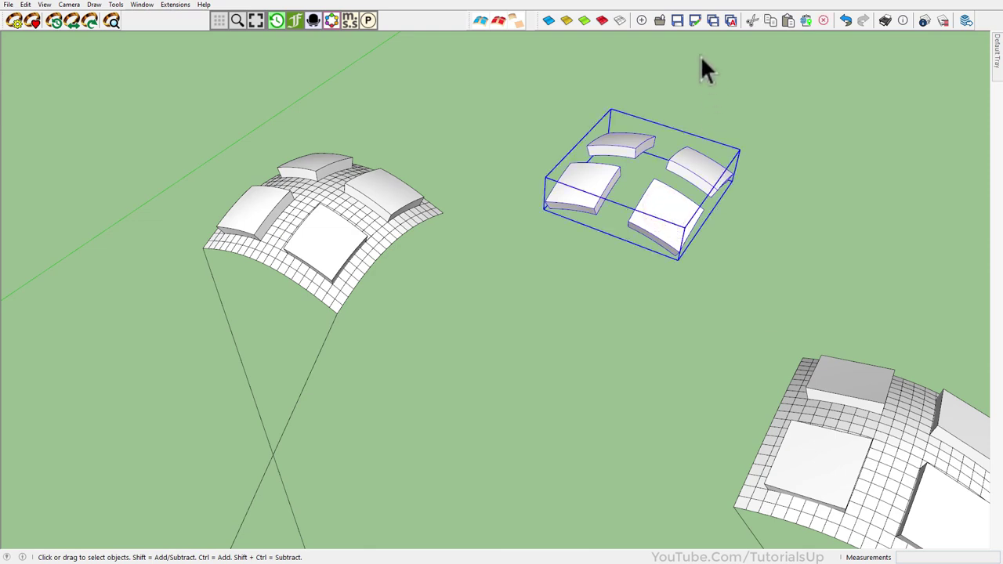
click(750, 20)
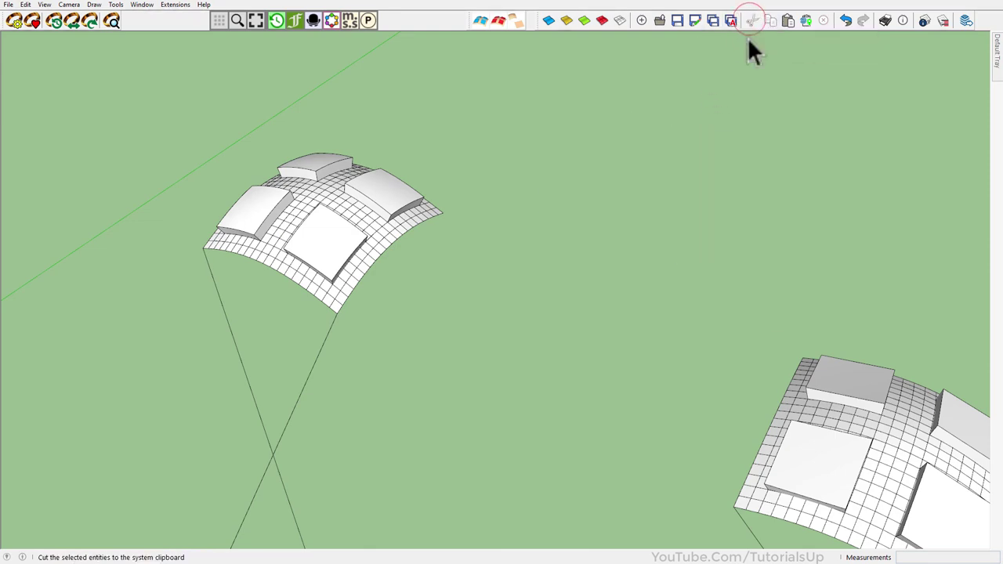
click(807, 20)
click(817, 188)
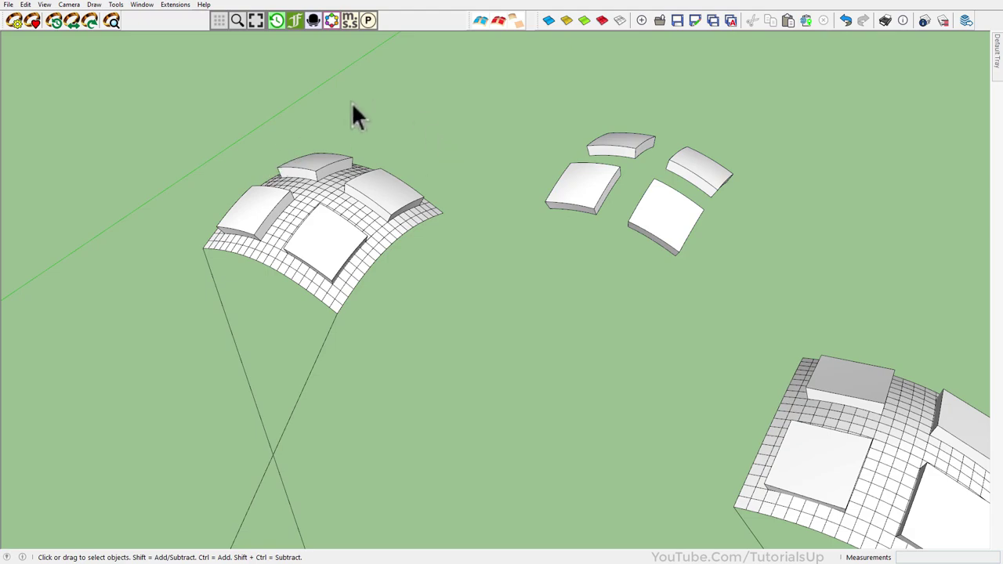
scroll(282, 110, down, 3)
scroll(267, 121, down, 3)
scroll(262, 128, down, 2)
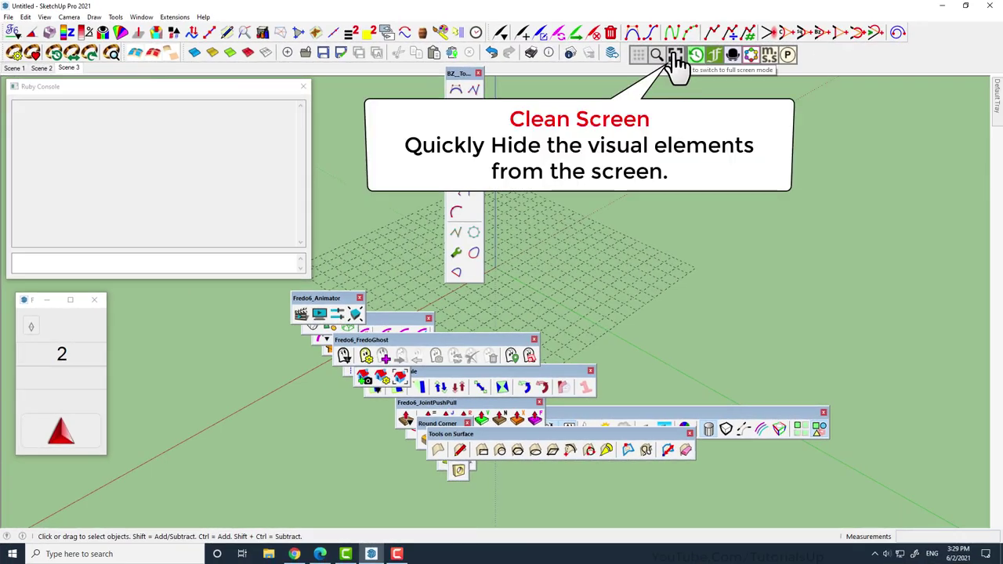
click(675, 56)
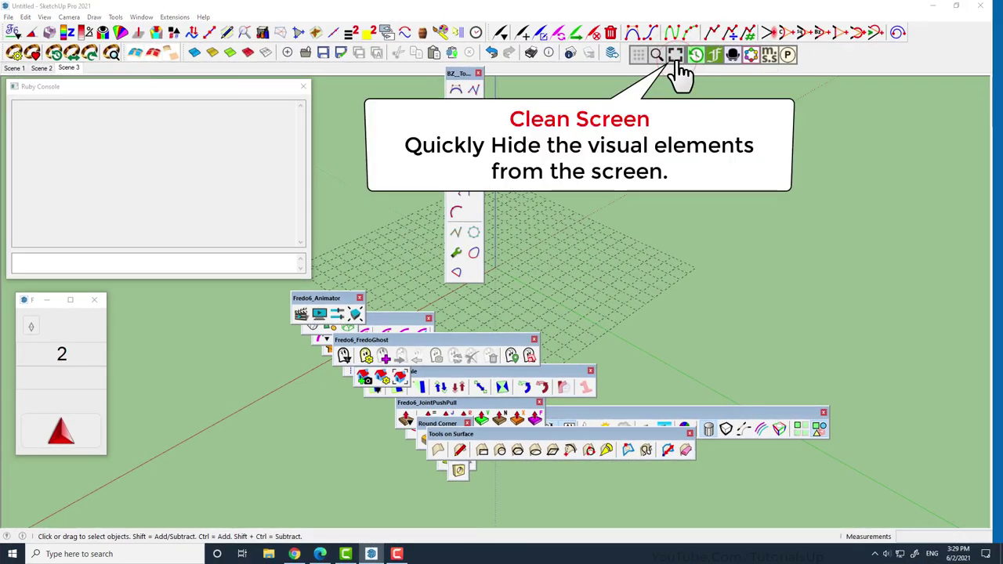
click(674, 53)
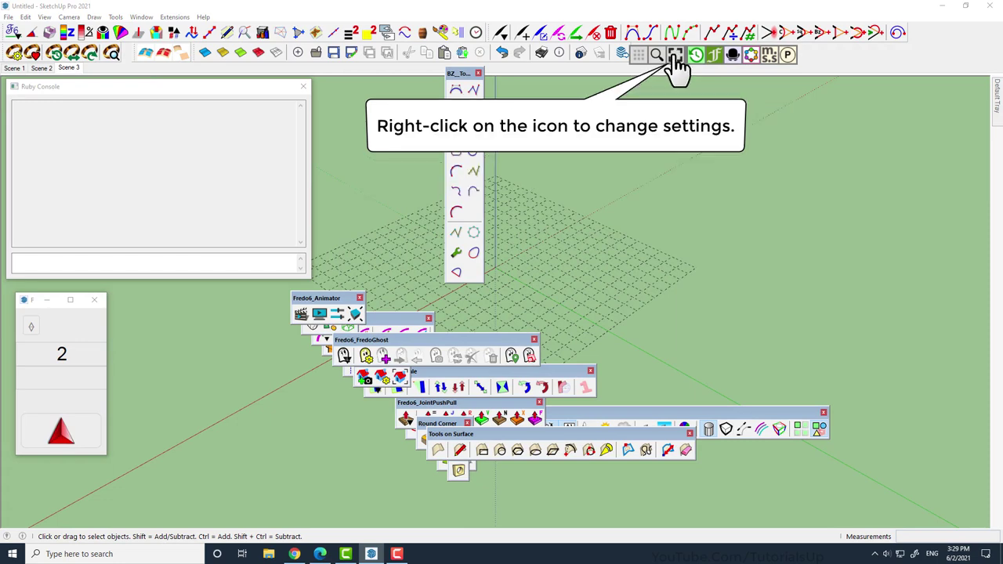
- Make clean-screen mode hide docked toolbars, the tray, scene tabs and status bar
click(699, 61)
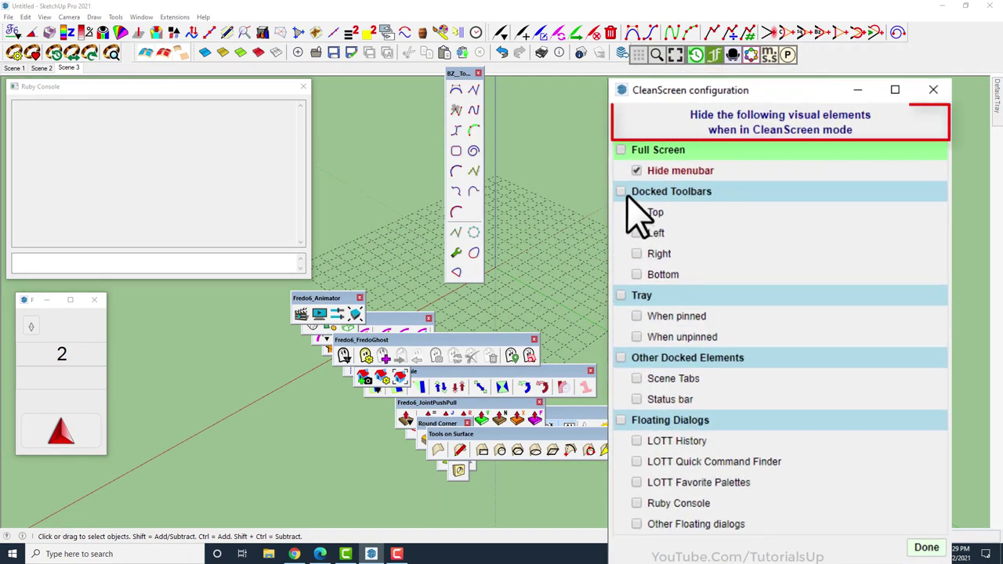
click(620, 192)
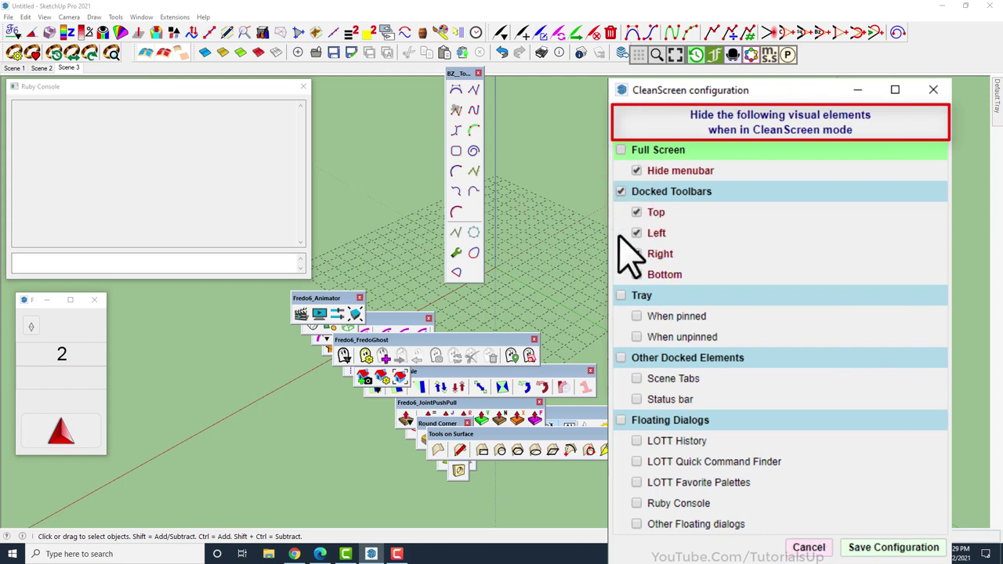
click(621, 296)
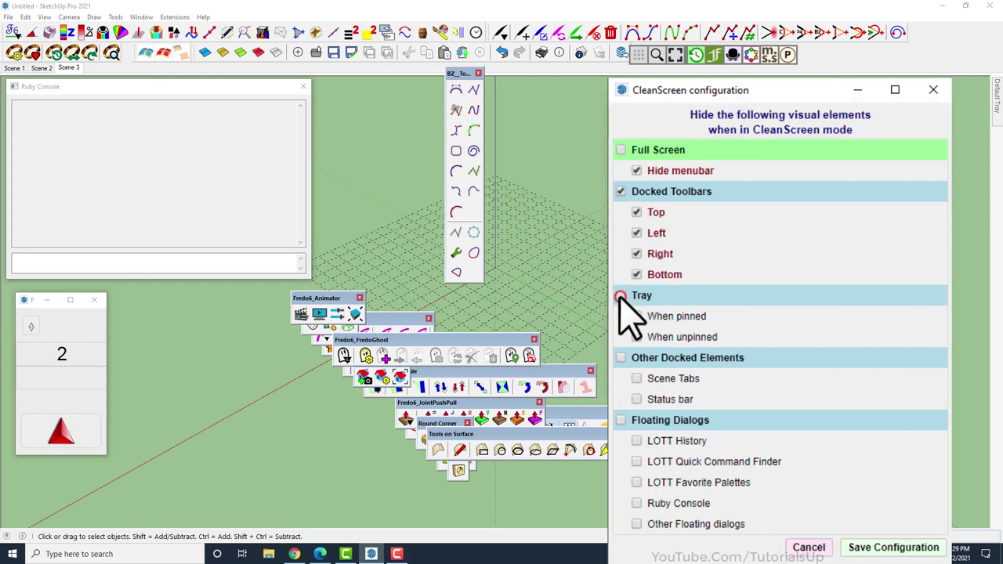
click(637, 379)
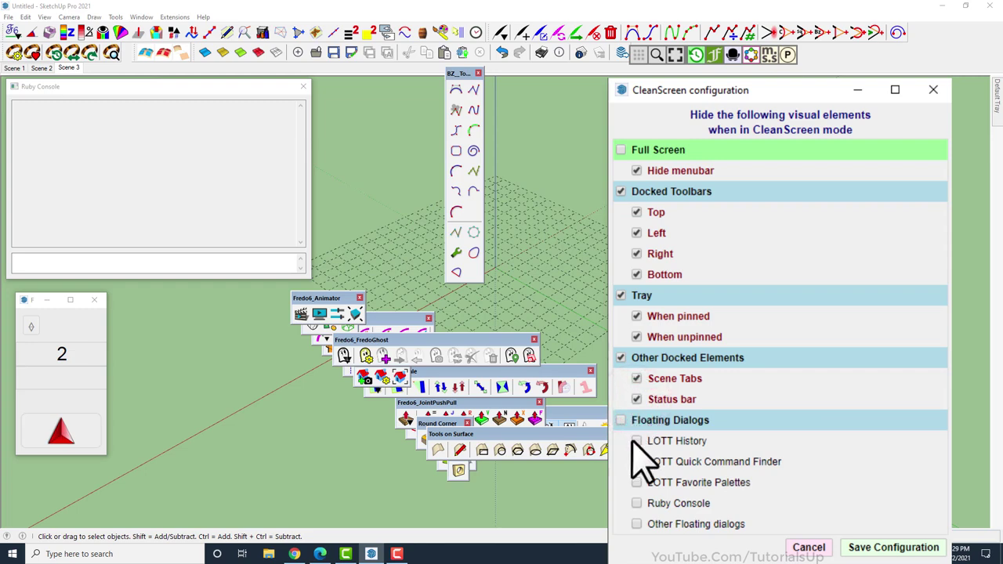
- Open the Fredo6 palette and quick command search panel, moving both clear of the settings
click(716, 56)
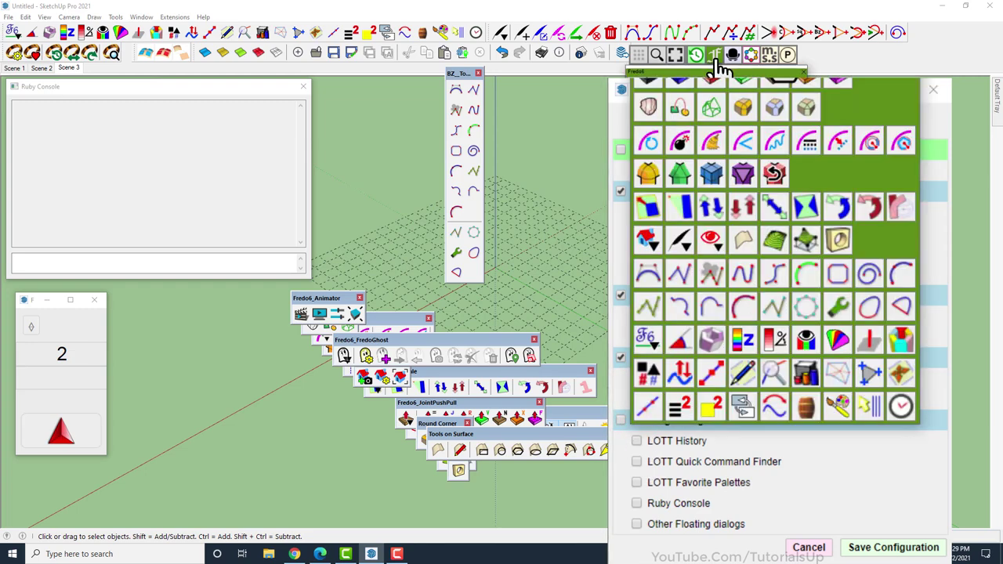
drag(719, 71, 543, 157)
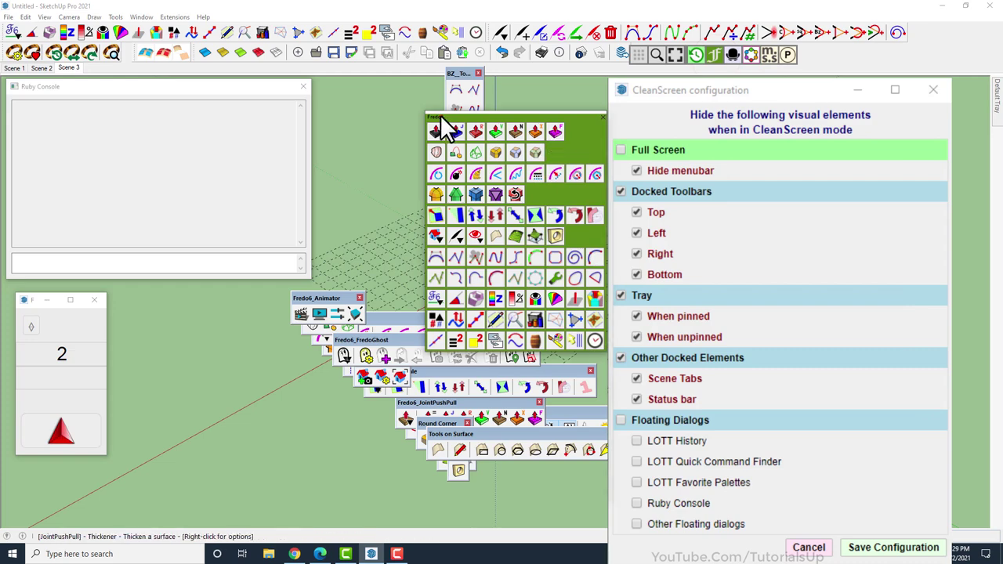
drag(403, 126, 164, 270)
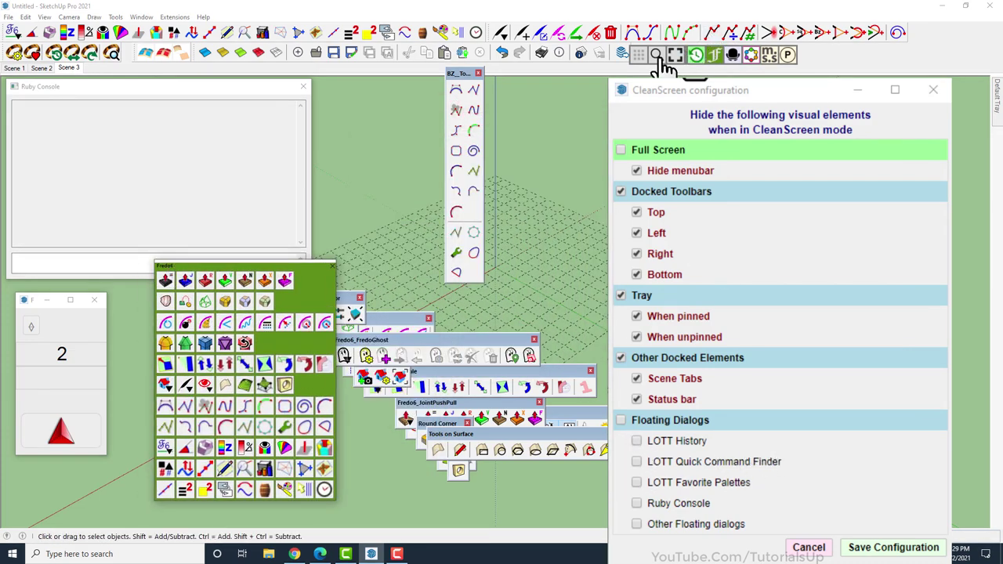
click(657, 54)
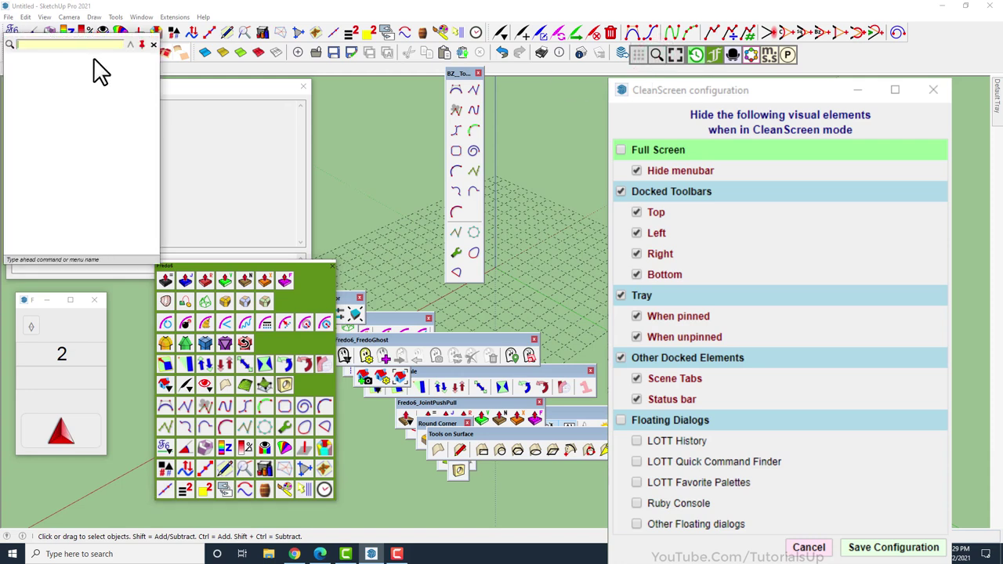
drag(11, 49, 325, 103)
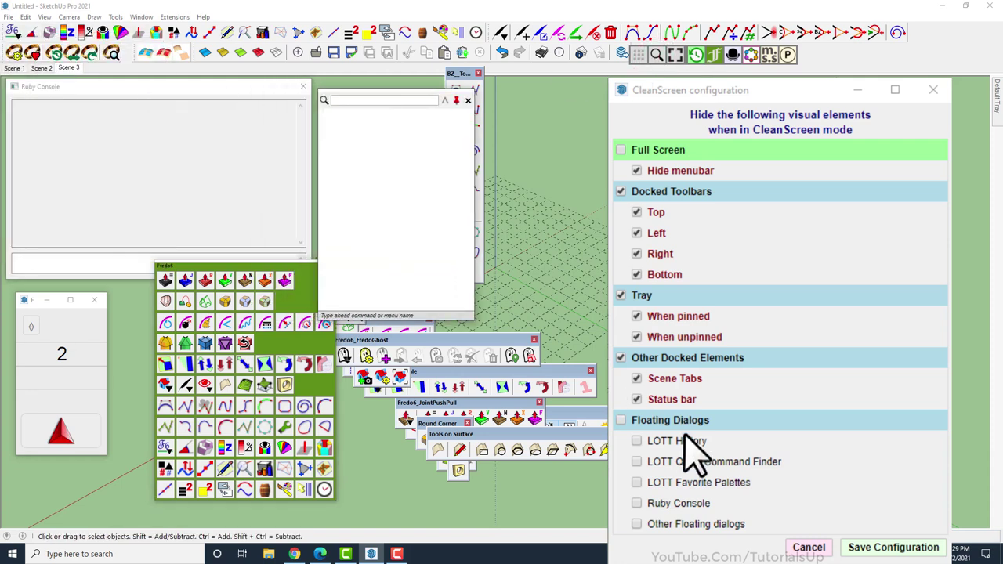
- Hide LOTT History, Quick Command Finder, Favorite Palettes, Ruby Console and other dialogs, then save
click(636, 442)
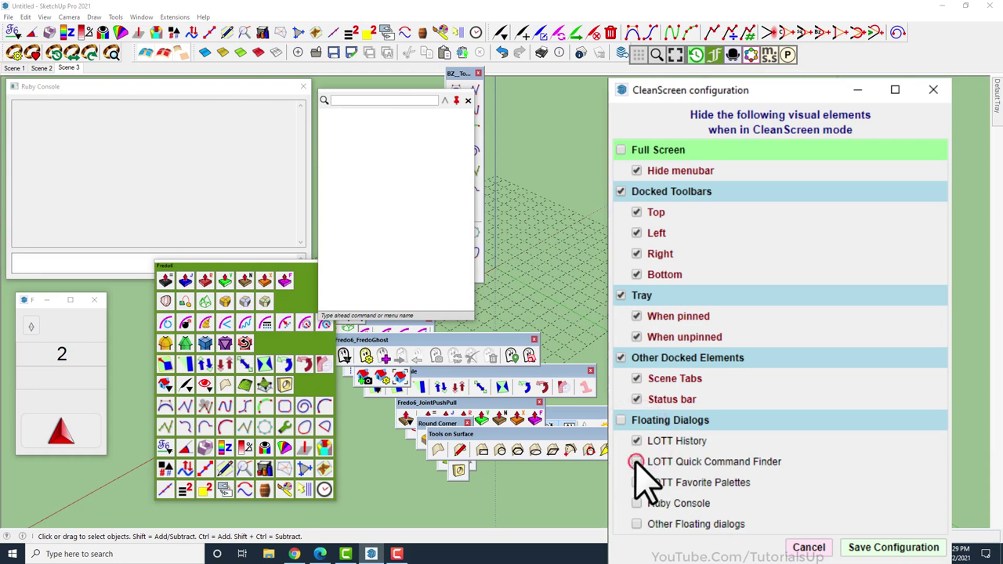
click(637, 462)
click(636, 482)
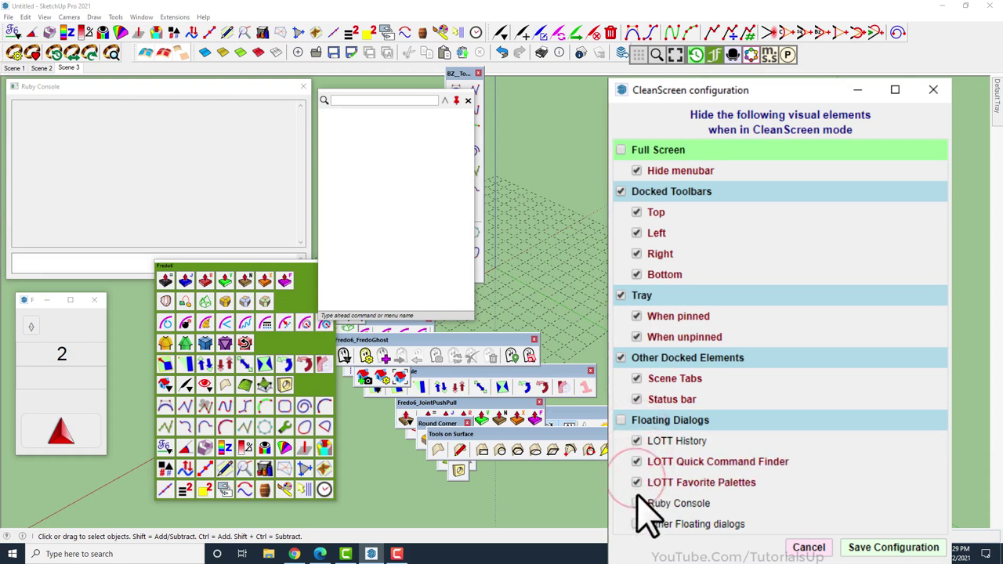
click(637, 503)
click(636, 525)
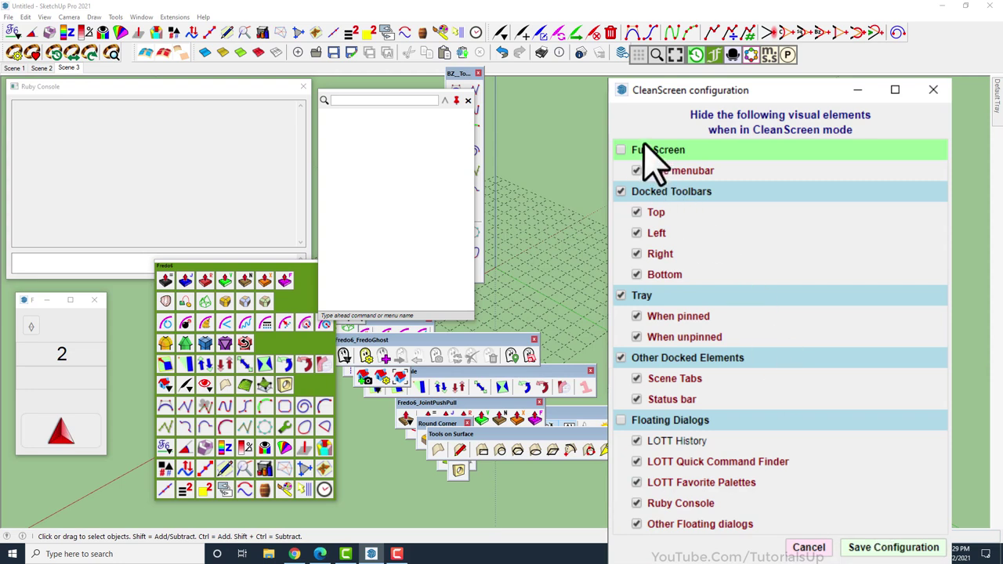
click(621, 150)
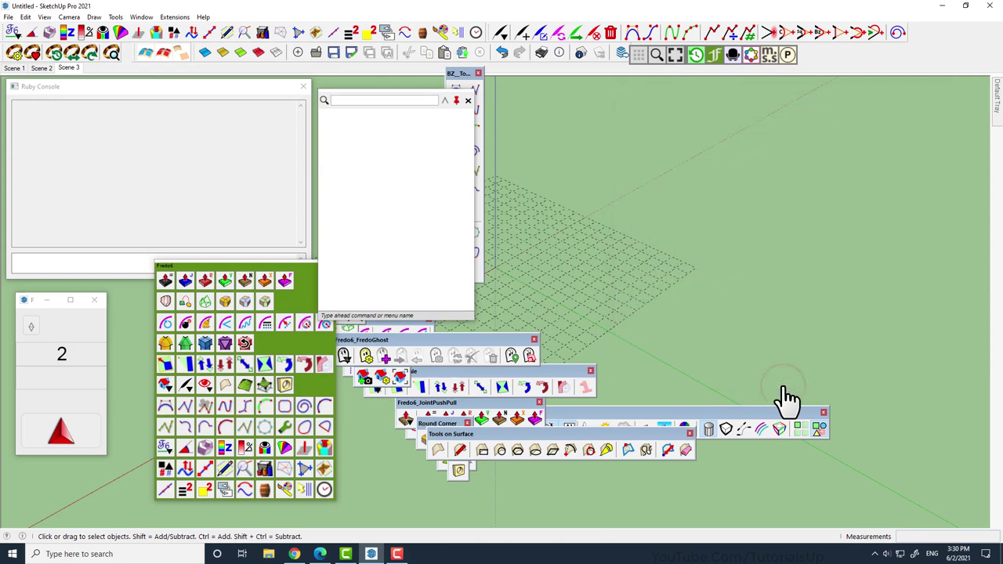
click(778, 366)
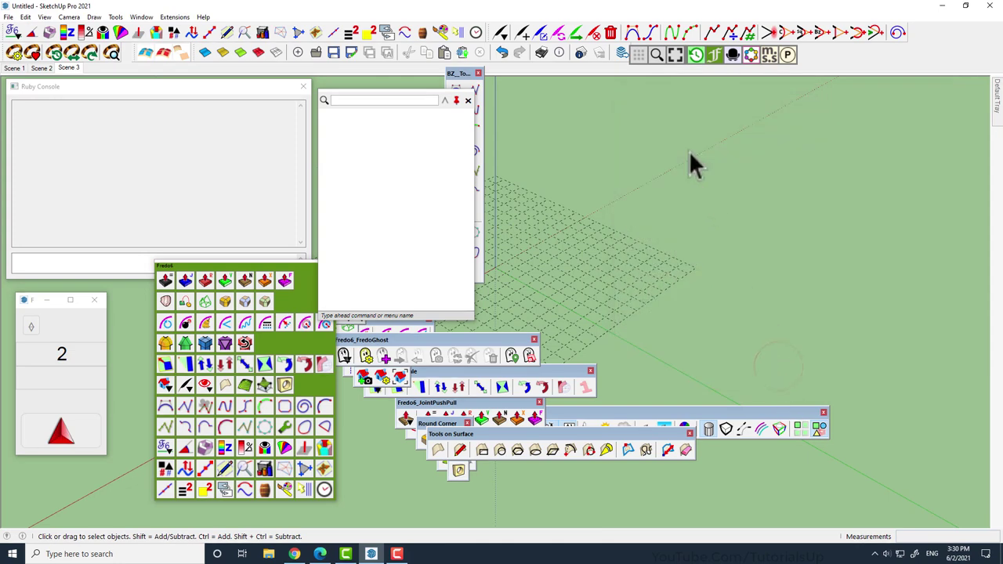
click(676, 58)
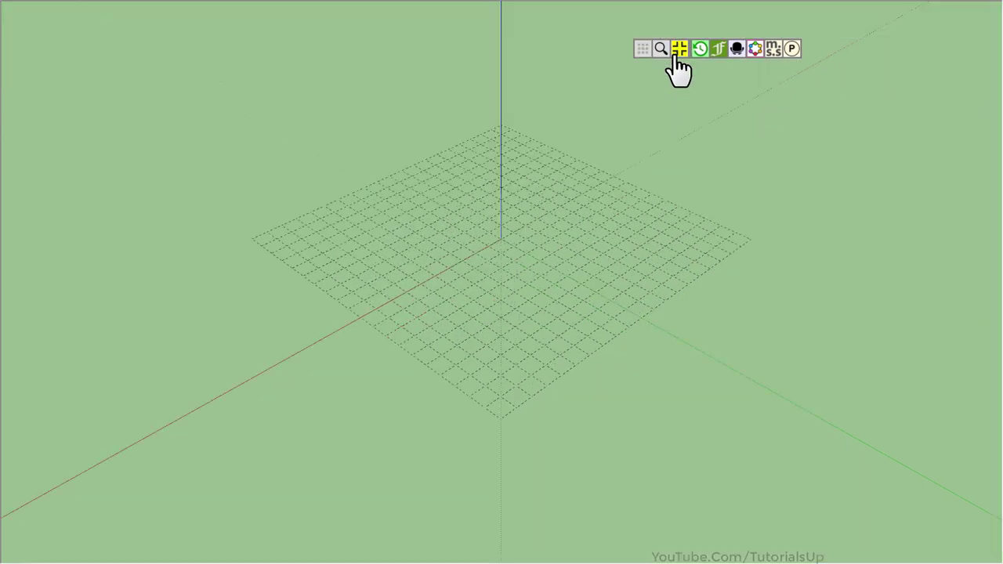
mouse_move(643, 48)
mouse_down()
mouse_move(142, 473)
mouse_move(36, 29)
mouse_move(17, 25)
mouse_up()
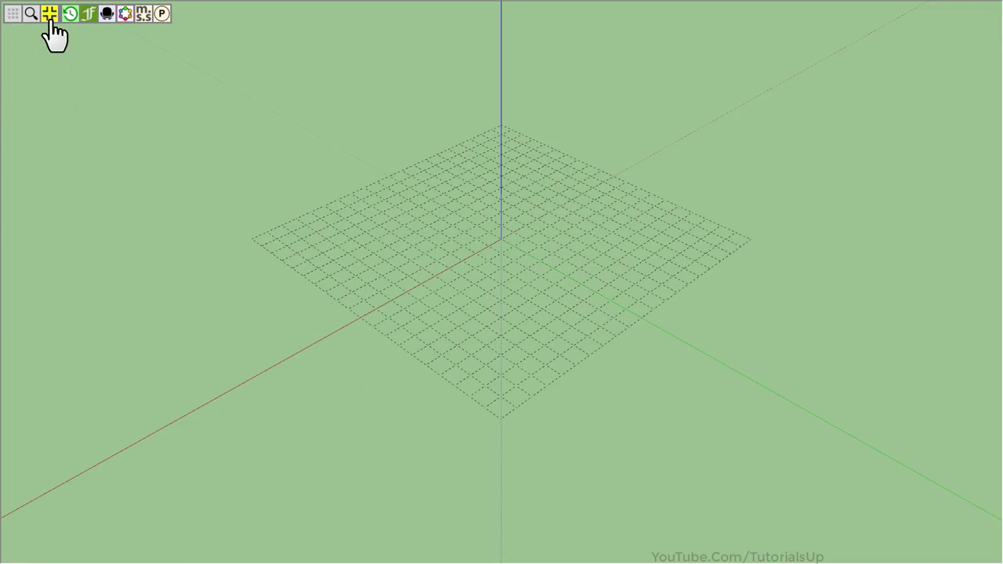
click(50, 16)
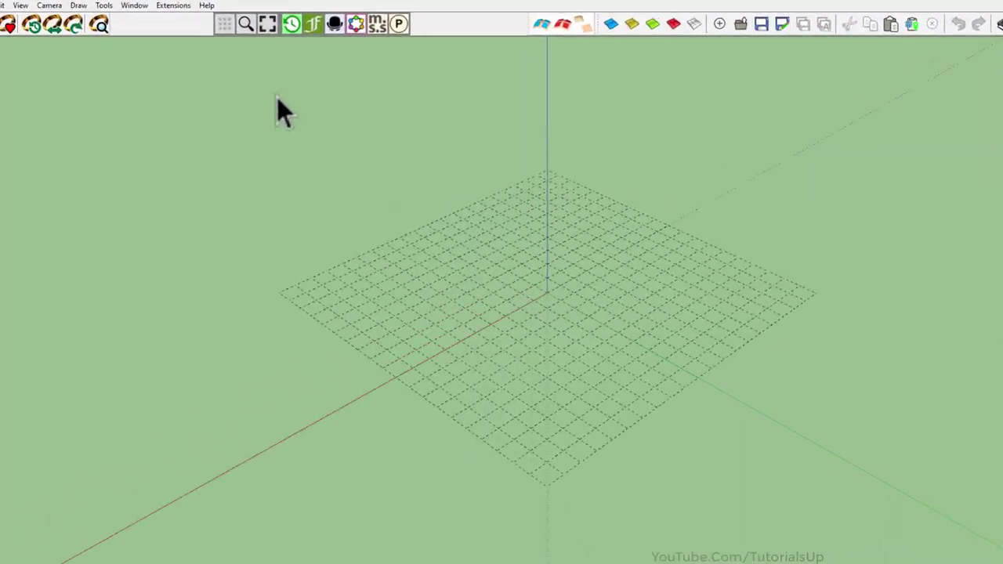
- Back up the LOTT configuration under the name 'New1' and dismiss the done notice
click(219, 21)
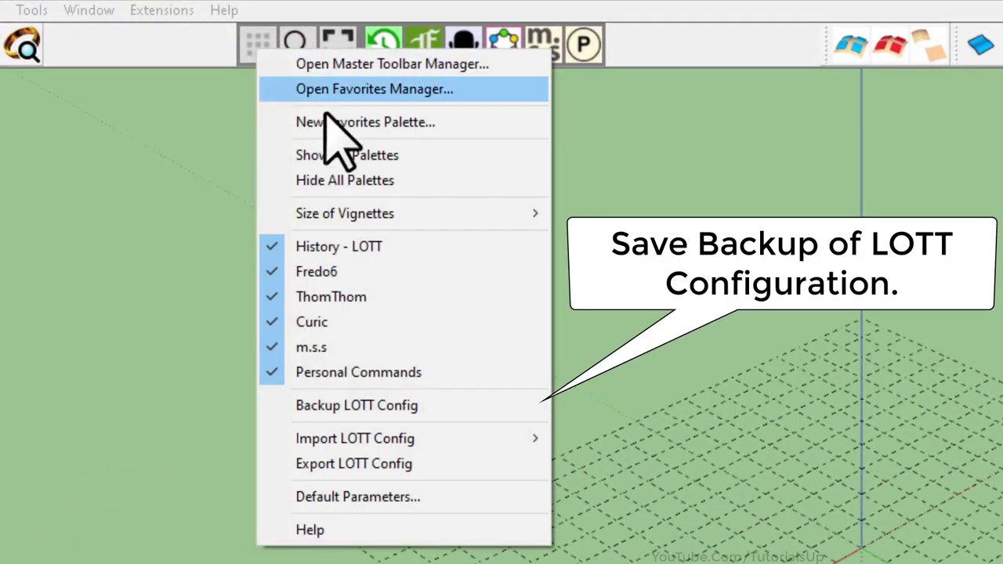
click(482, 410)
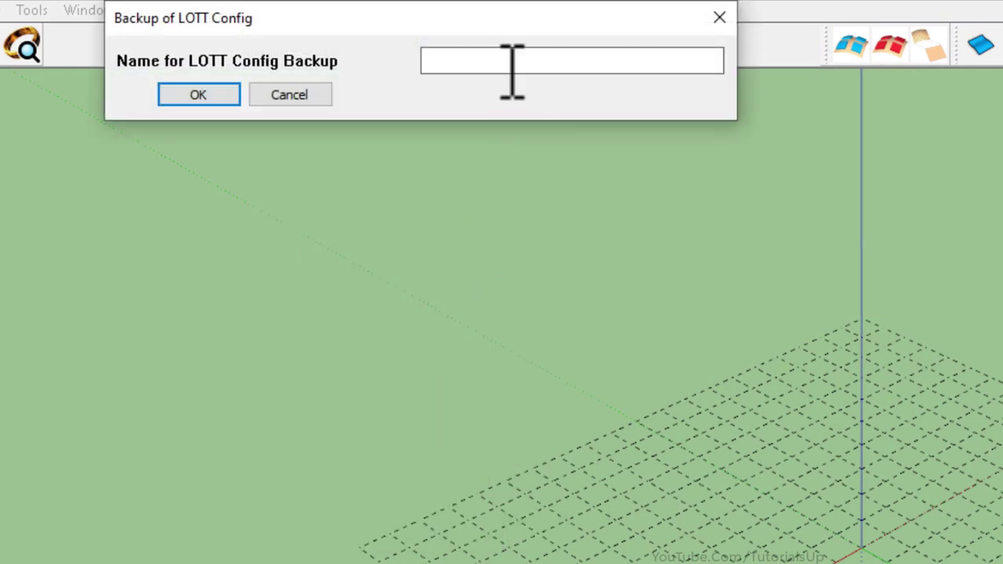
text(New1)
click(198, 94)
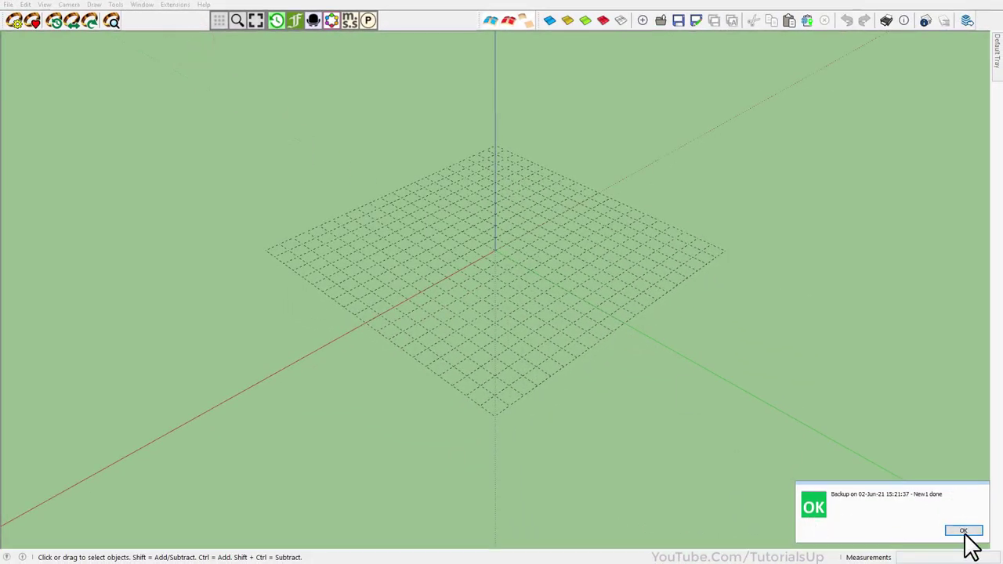
click(963, 531)
- Export the LOTT configuration from the Master Toolbar Manager, keeping the suggested file name
click(223, 24)
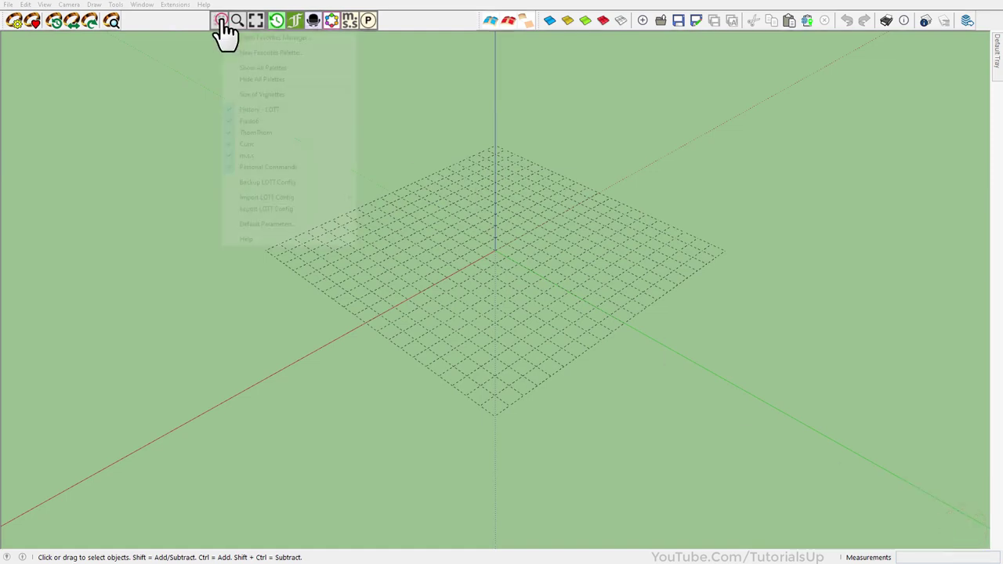
click(253, 26)
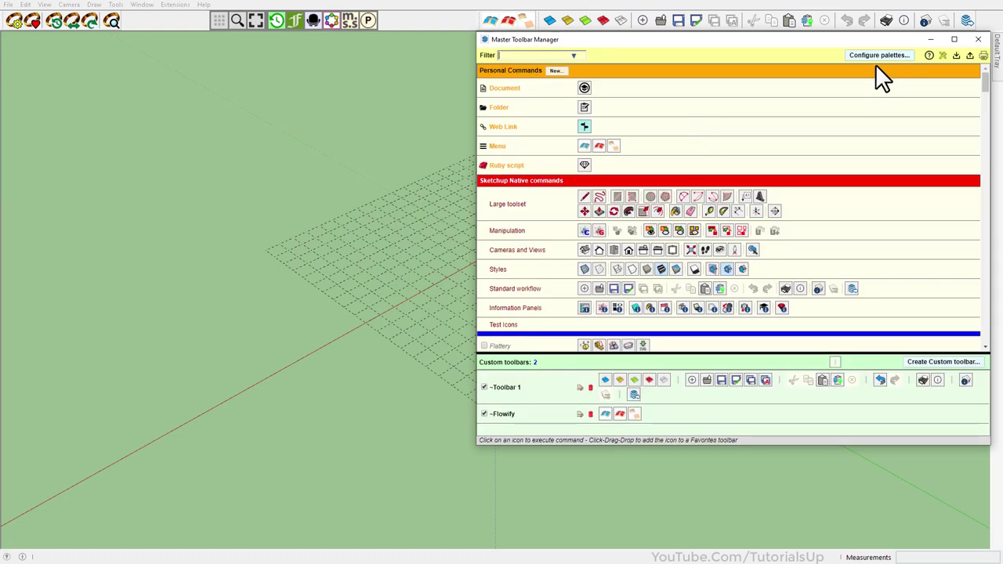
click(969, 56)
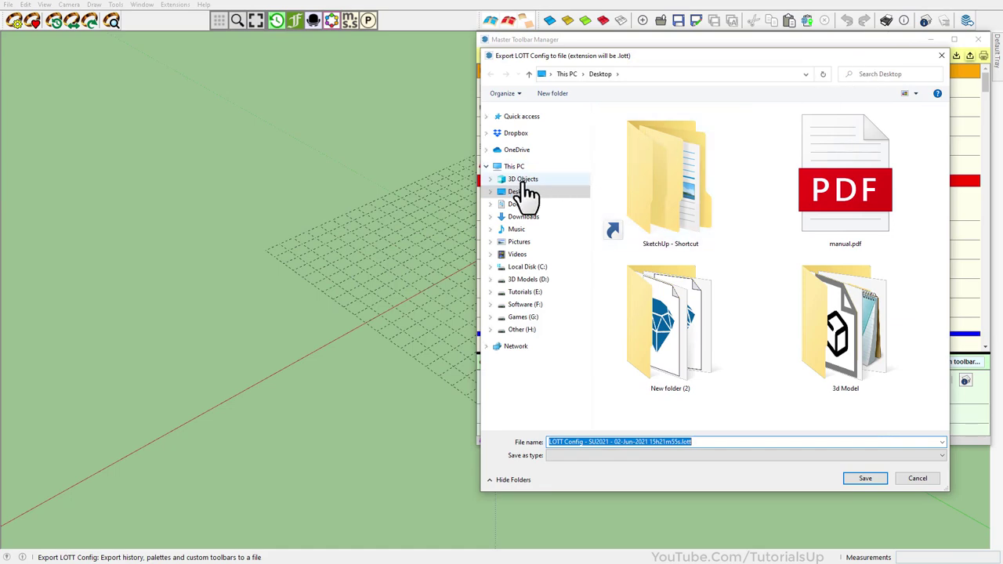
click(730, 442)
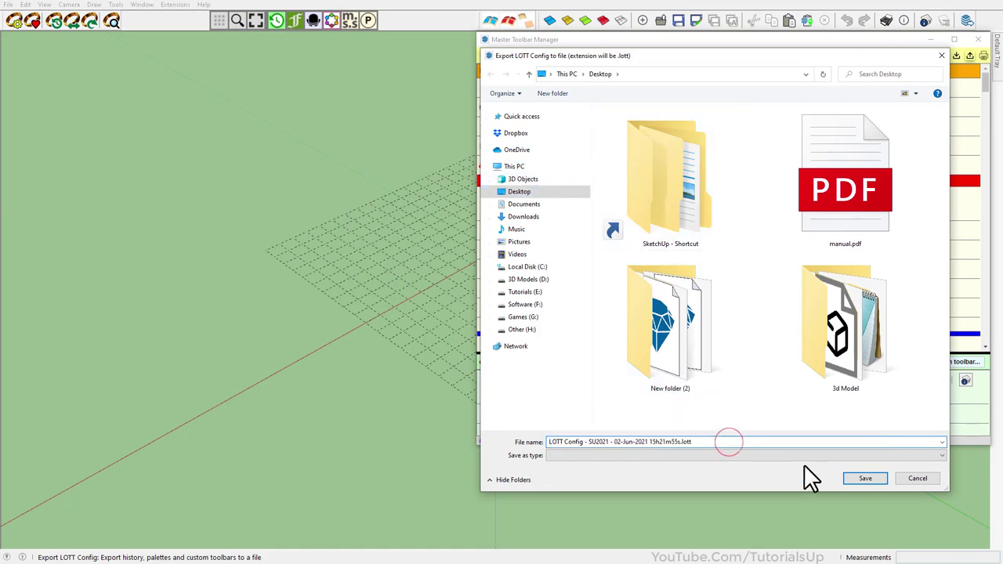
click(865, 480)
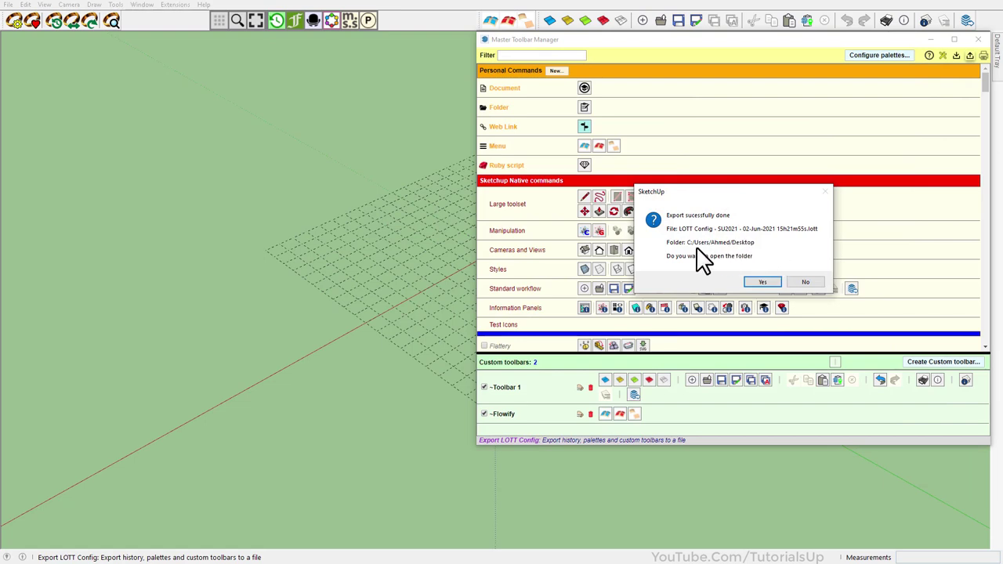
- Check the exported LOTT Config .lott file on the Desktop, then close Explorer
click(752, 280)
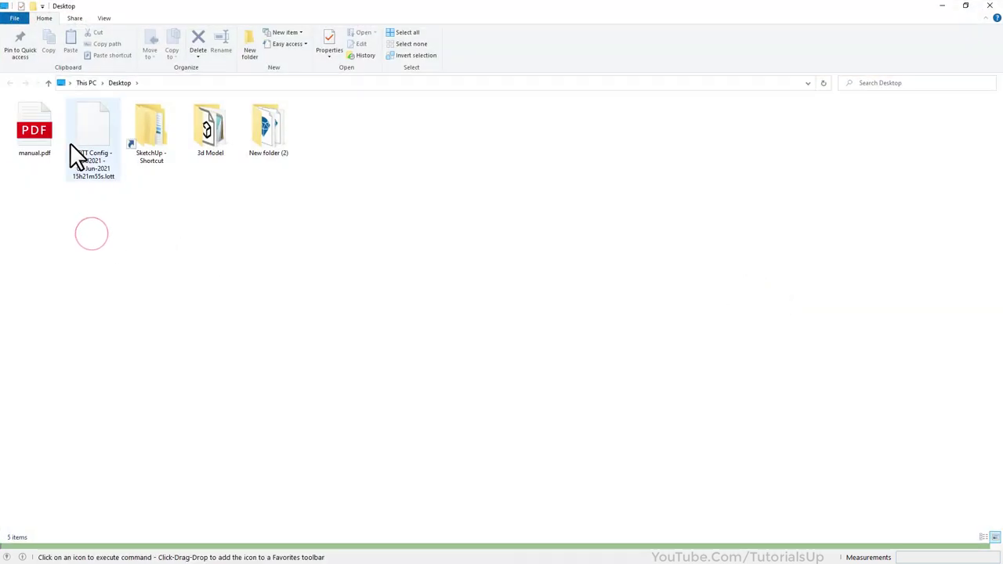
click(88, 133)
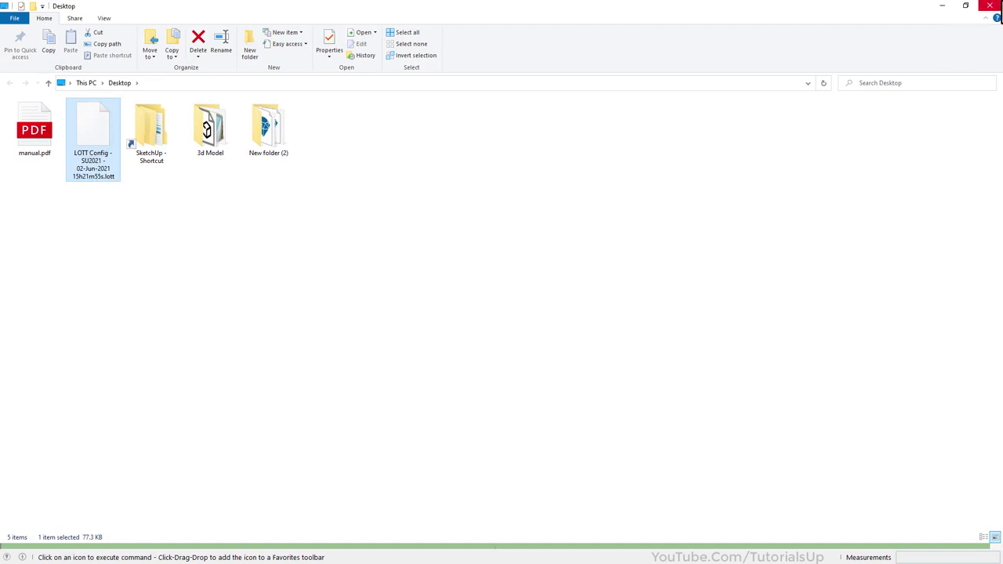
click(991, 5)
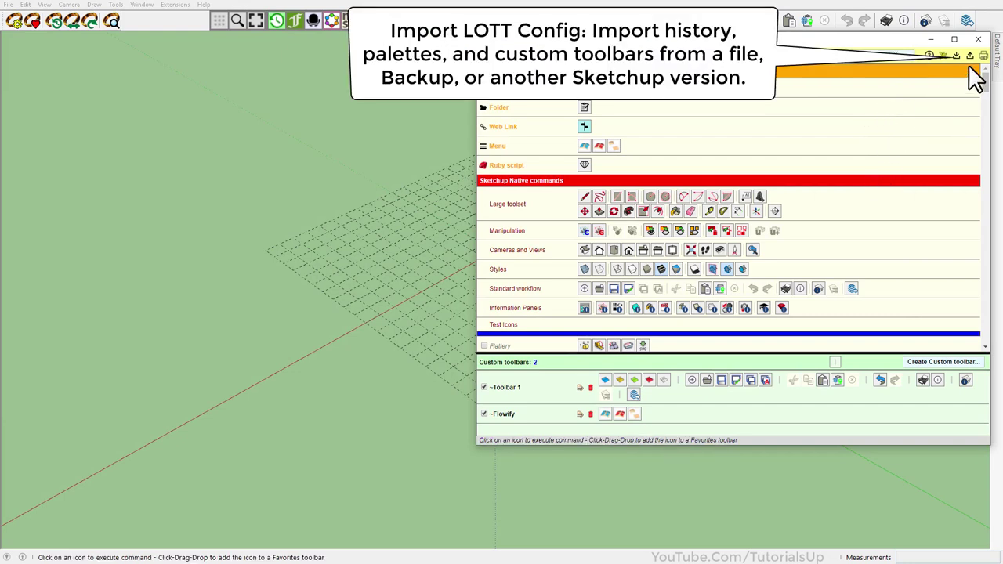
- Dismiss the Import LOTT Config options, close the Master Toolbar Manager, and show the Fredo6 palette
click(958, 57)
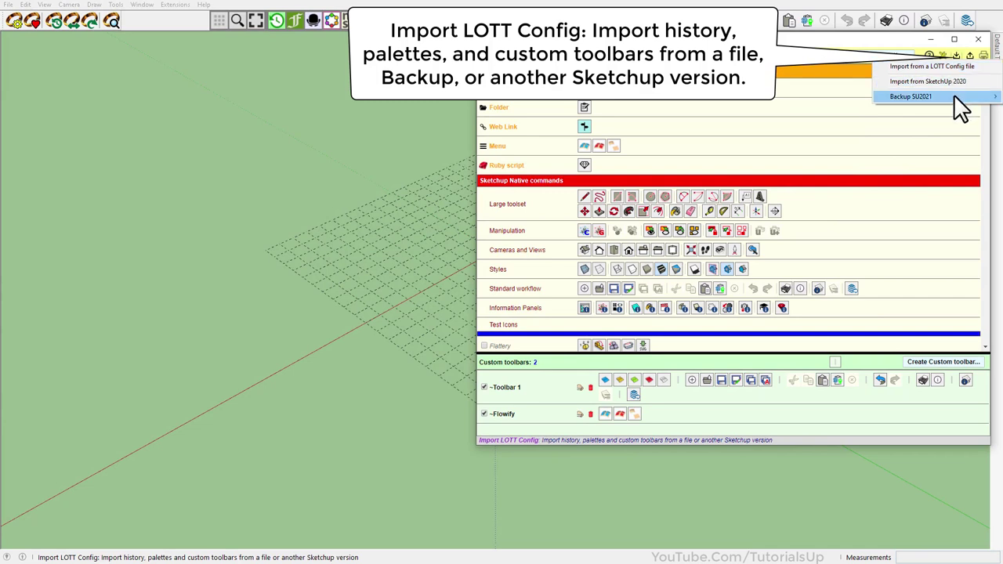
mouse_move(912, 96)
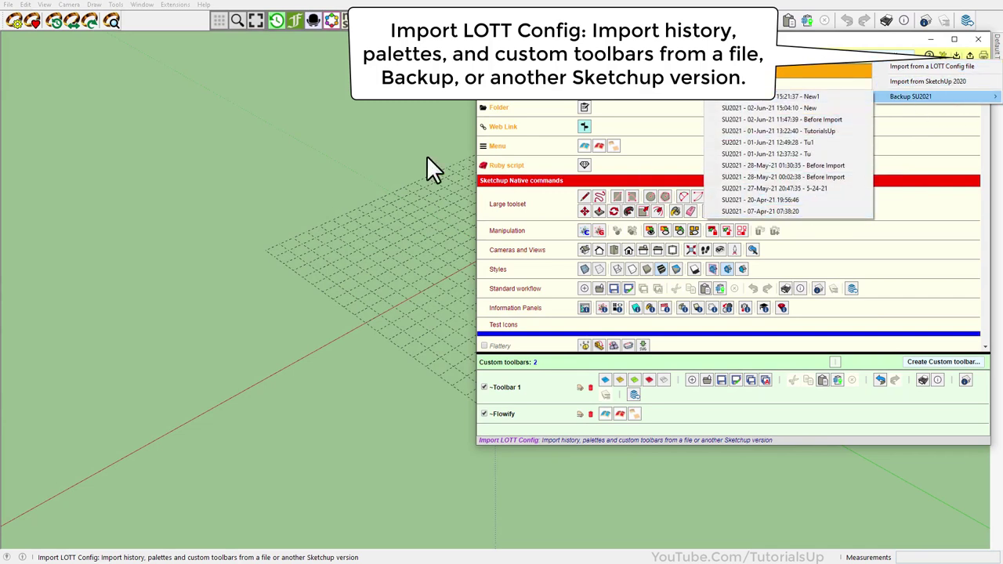
click(355, 157)
click(979, 39)
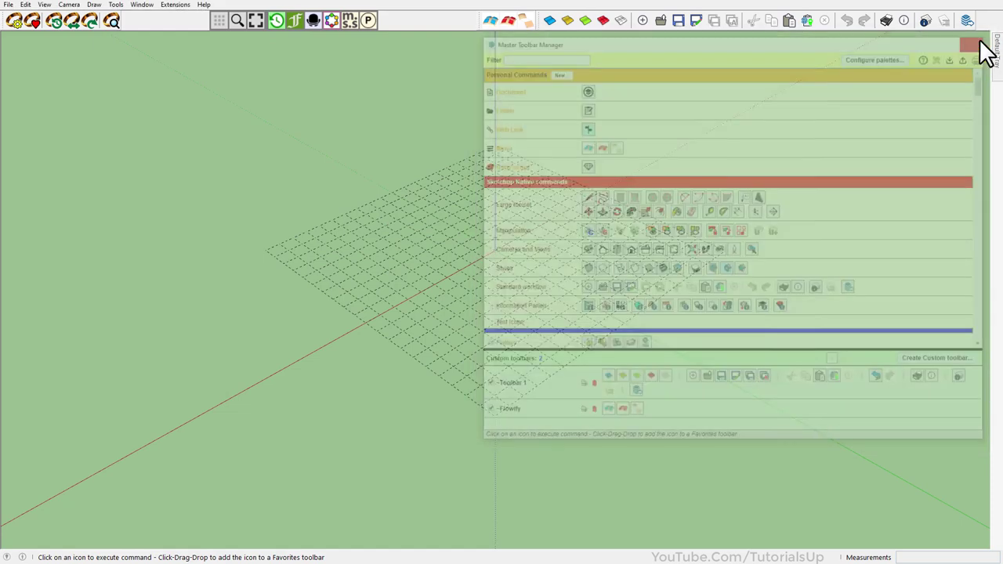
click(294, 20)
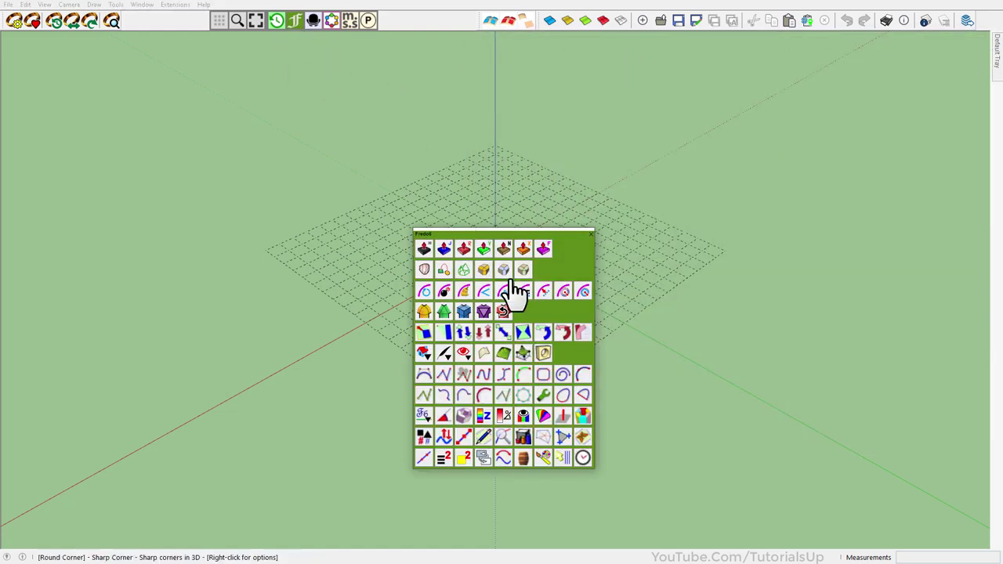
- Clear all command icons from the Fredo6 palette and close it
right_click(569, 268)
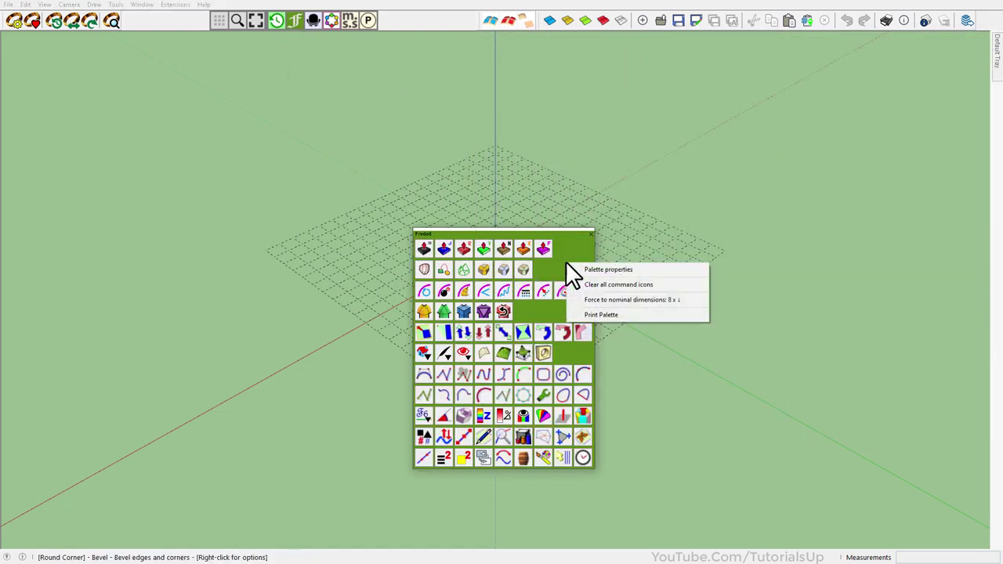
click(662, 286)
click(489, 377)
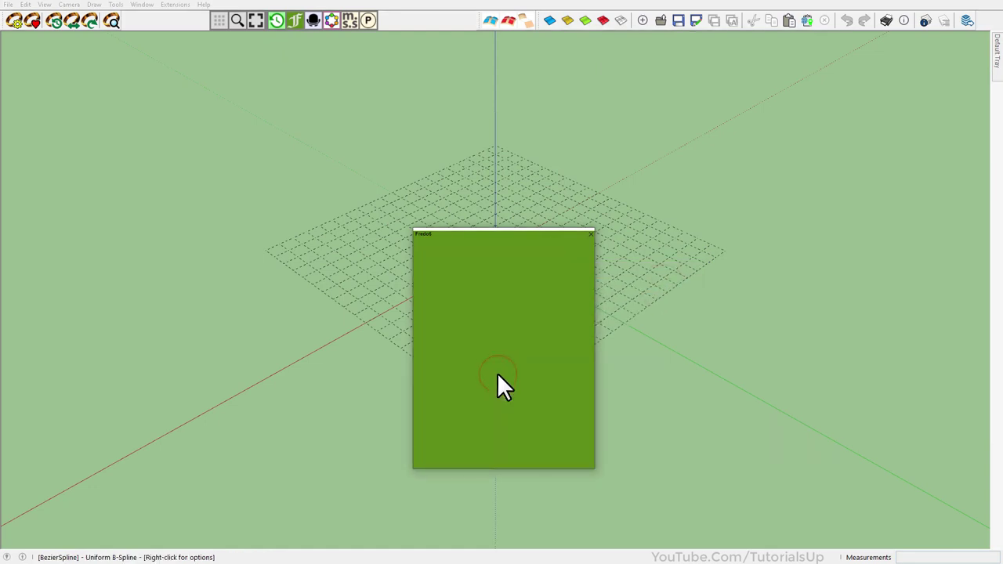
click(592, 234)
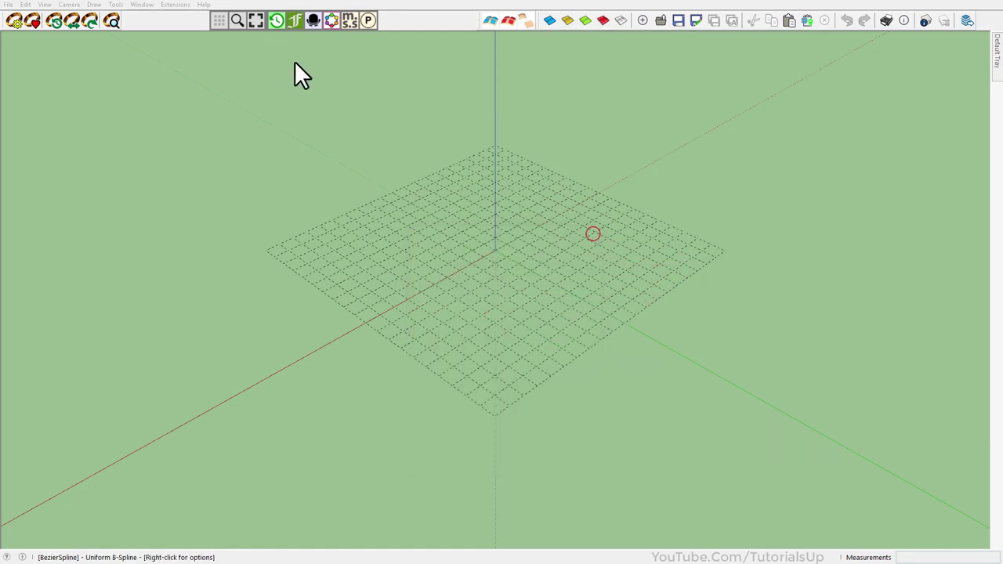
- Remove the ThomThom palette from the vignette stripe and open the LordOfTheToolbars commands
right_click(318, 21)
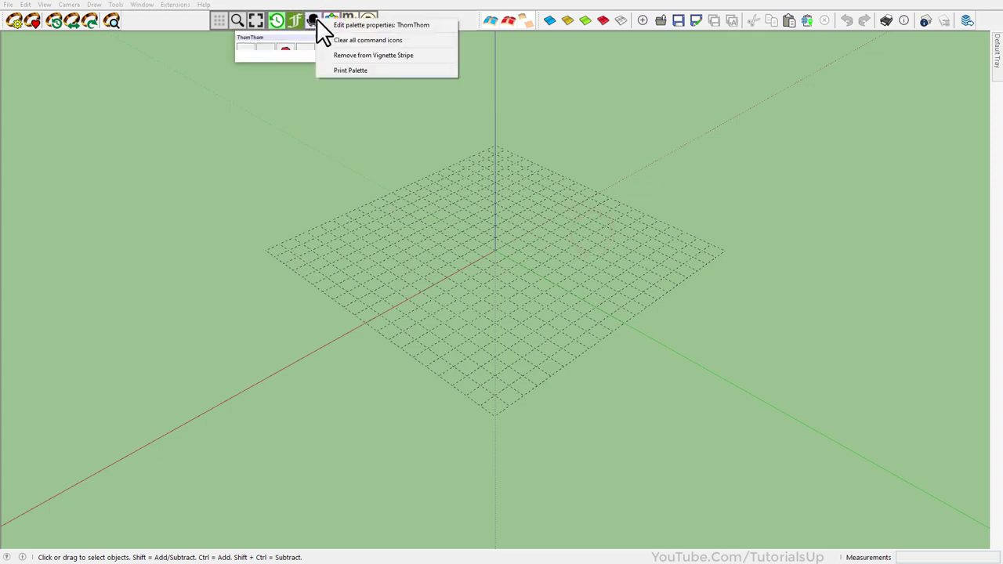
click(378, 54)
click(392, 37)
click(115, 5)
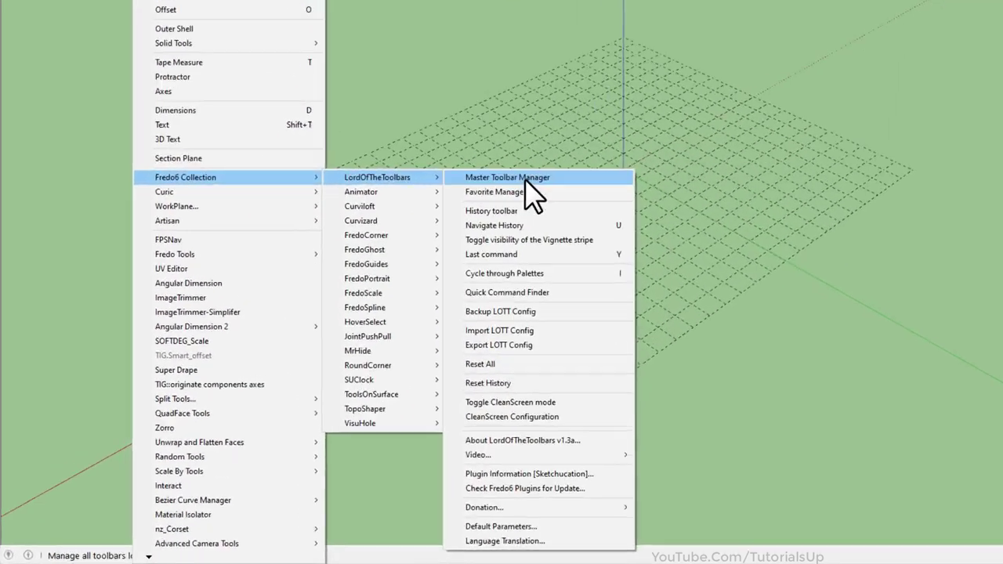
mouse_move(478, 75)
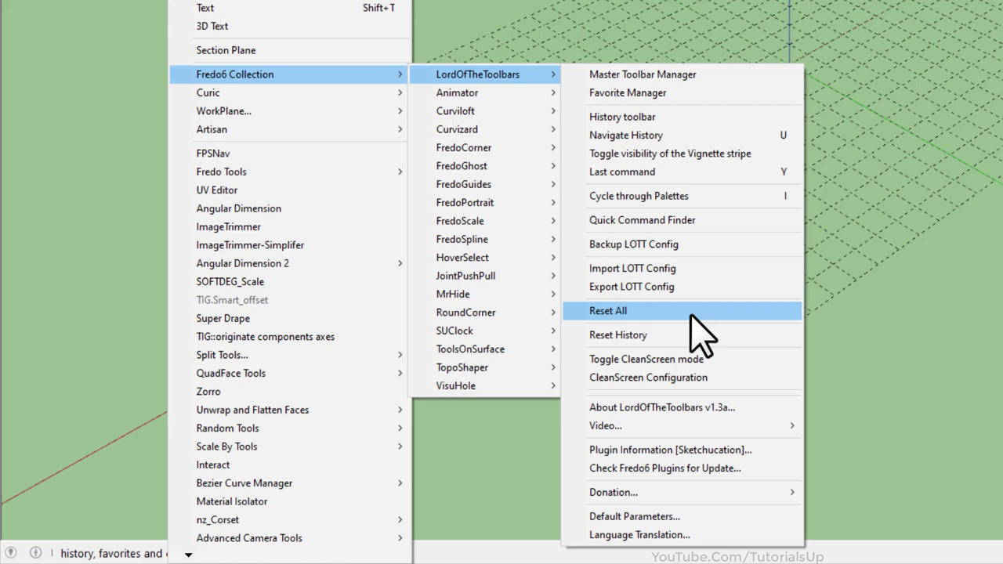
- Reset all LOTT data, deleting Create Radius and Flowify without Cut, then reopen the Master Toolbar Manager
click(691, 314)
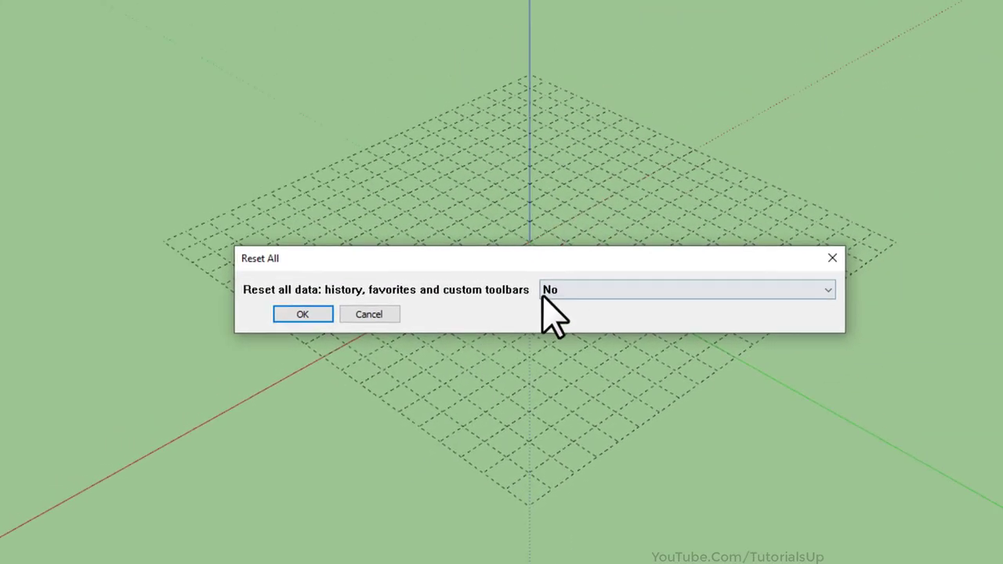
click(560, 288)
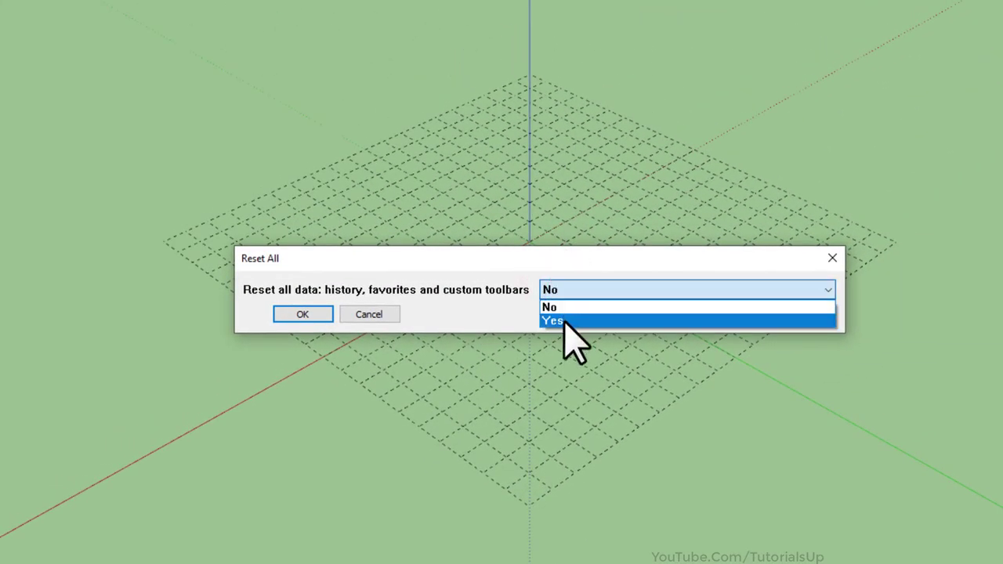
click(563, 321)
click(315, 315)
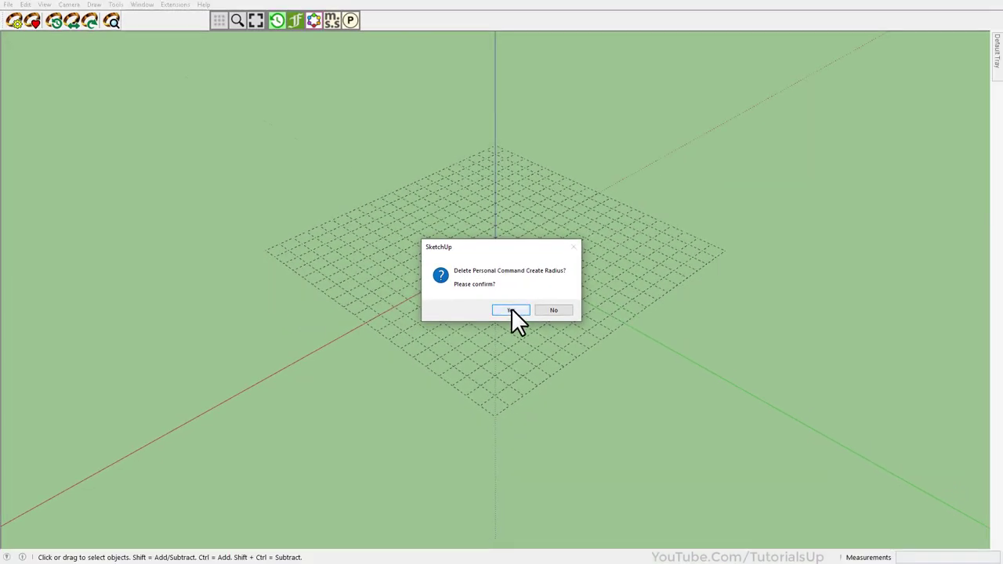
click(511, 310)
click(511, 310)
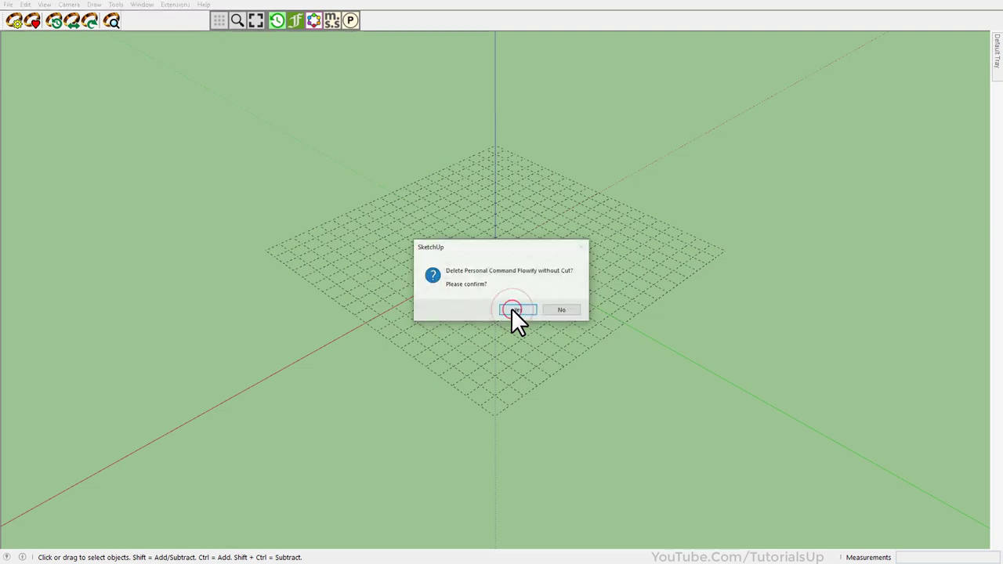
click(220, 24)
click(242, 27)
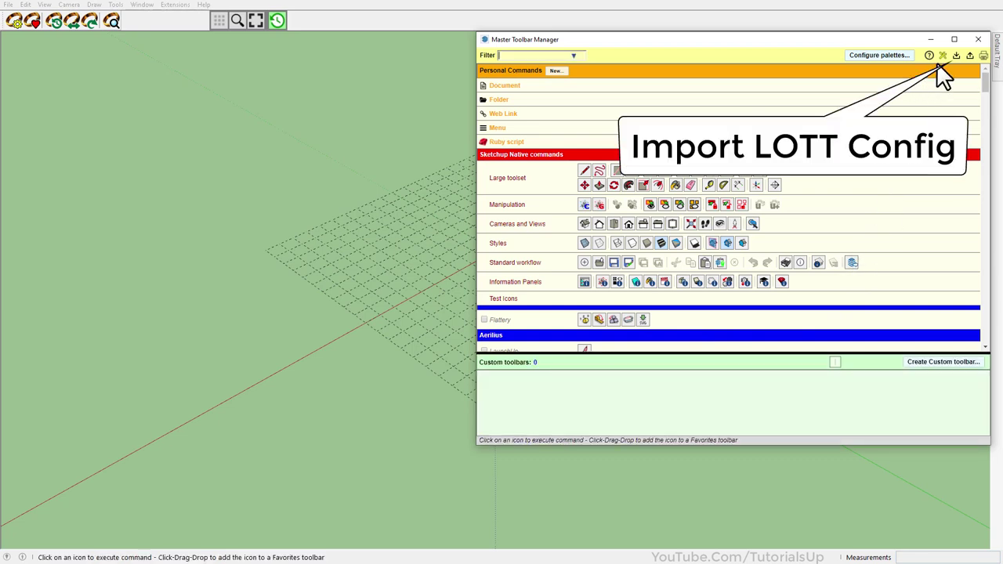
- Import and add the Desktop's saved LOTT Config .lott file
click(956, 56)
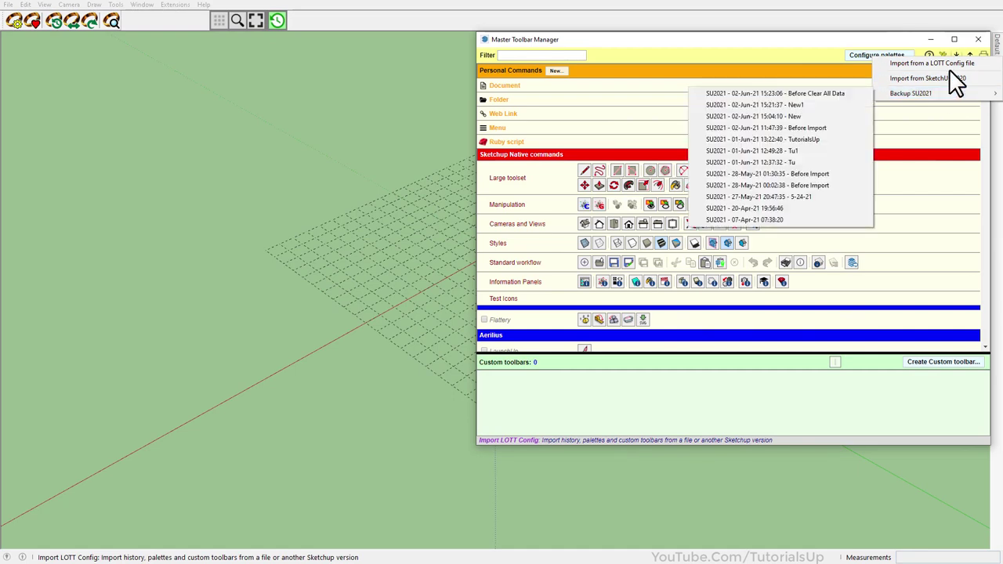
click(944, 63)
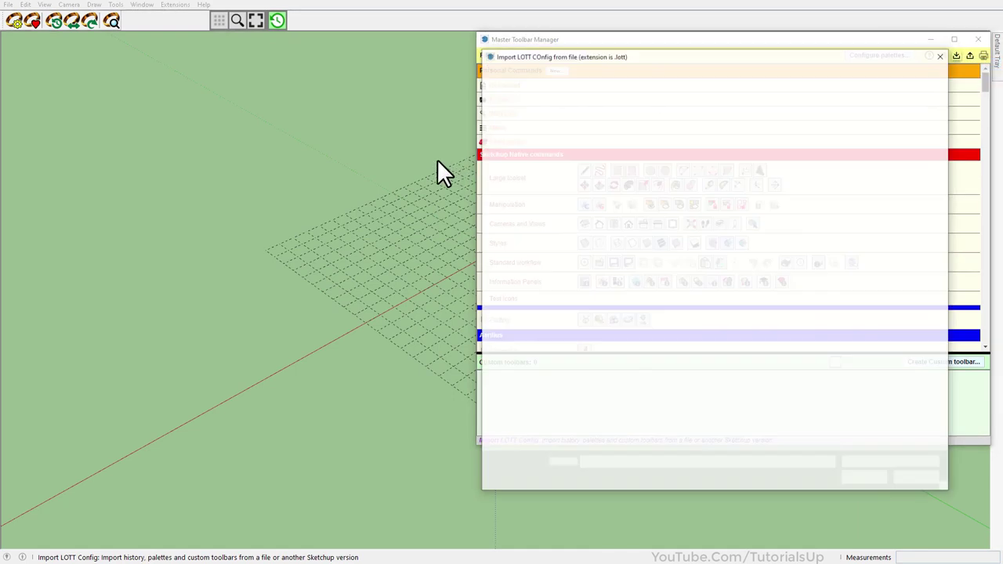
click(655, 184)
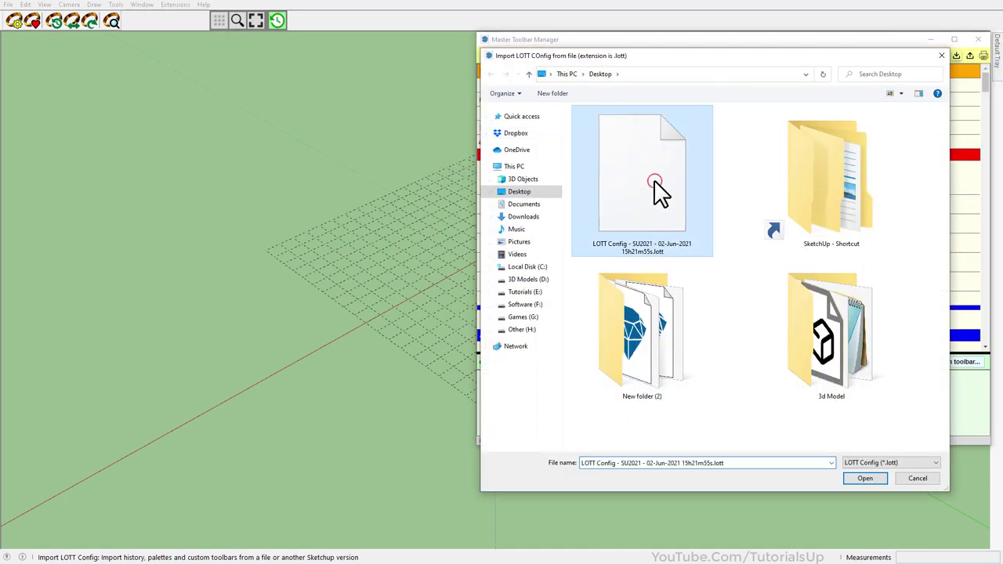
click(869, 478)
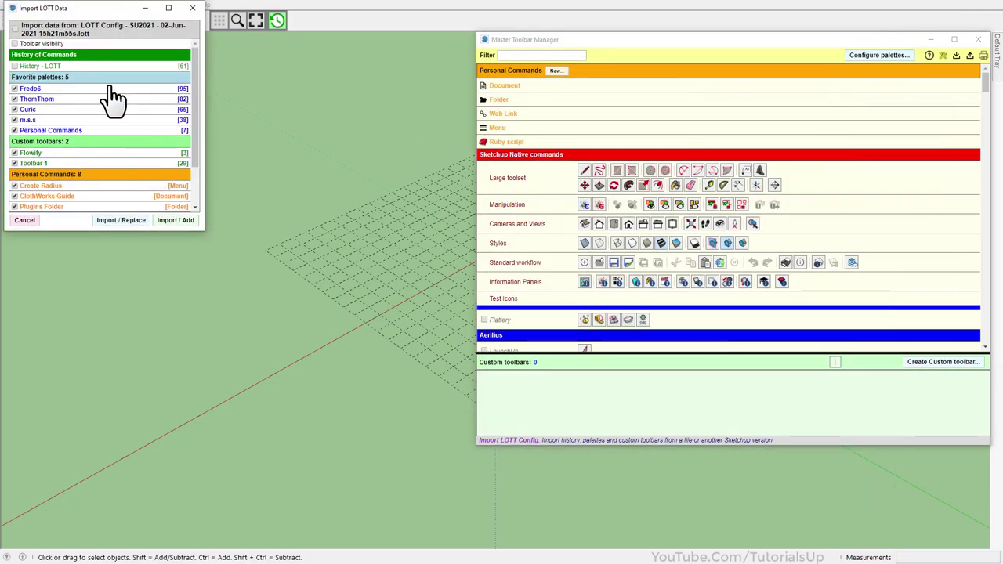
click(180, 222)
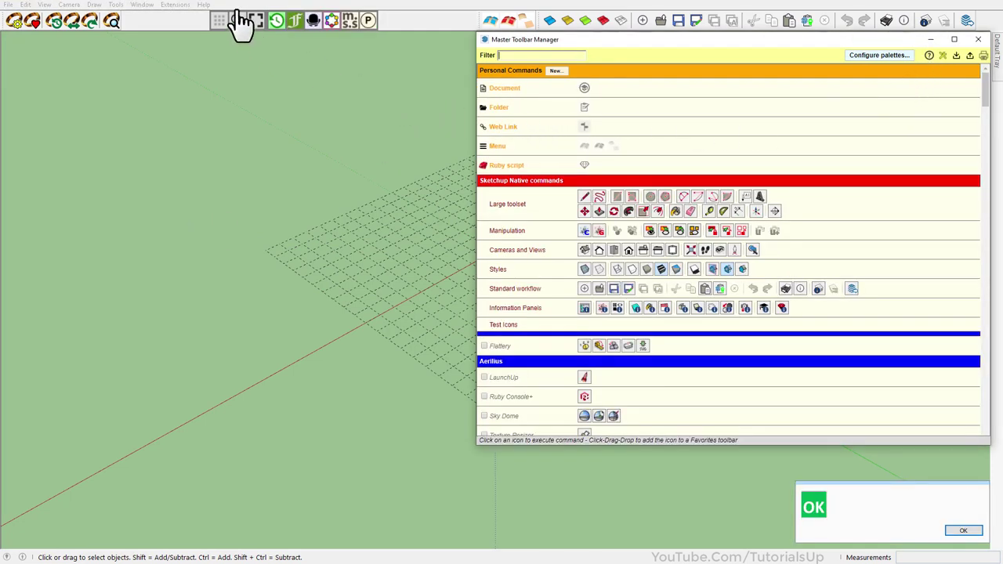
- Check the restored Personal Commands palette, then close the Master Toolbar Manager
click(368, 21)
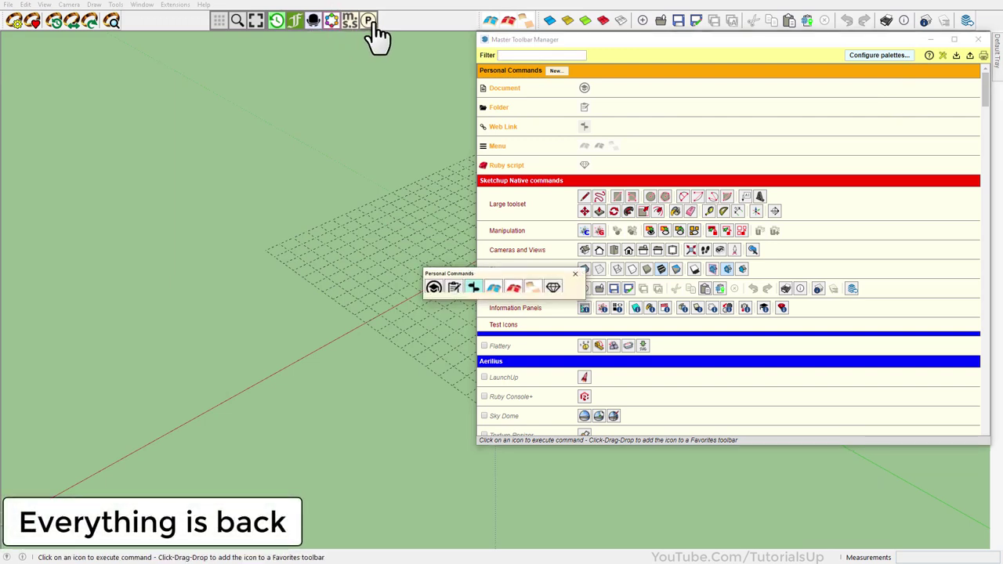
click(331, 21)
click(299, 189)
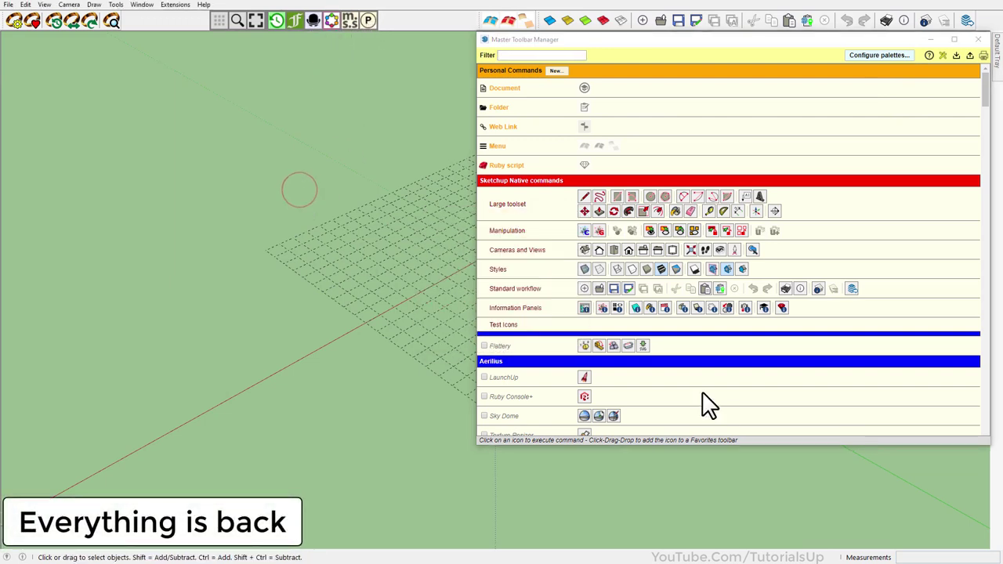
click(706, 385)
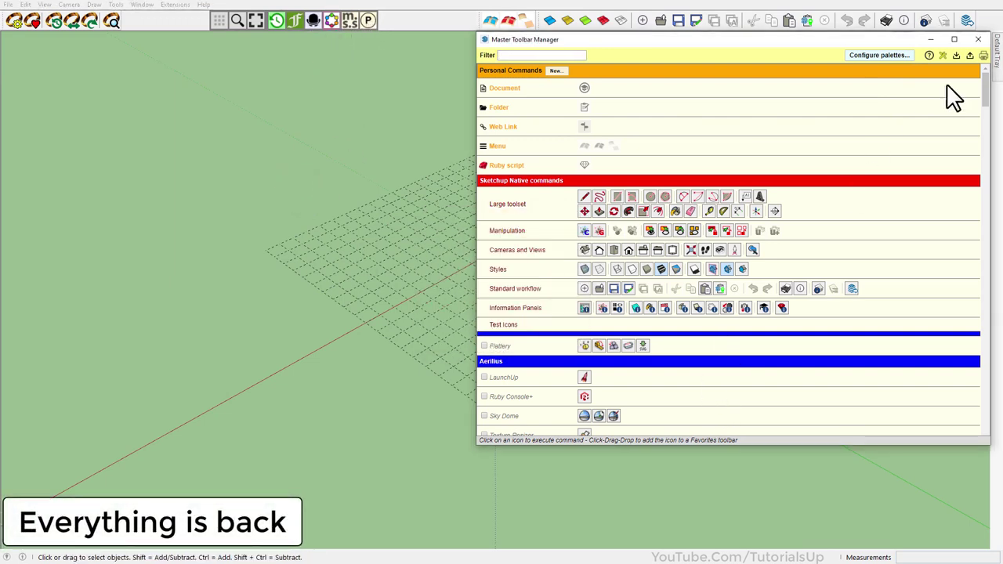
click(982, 40)
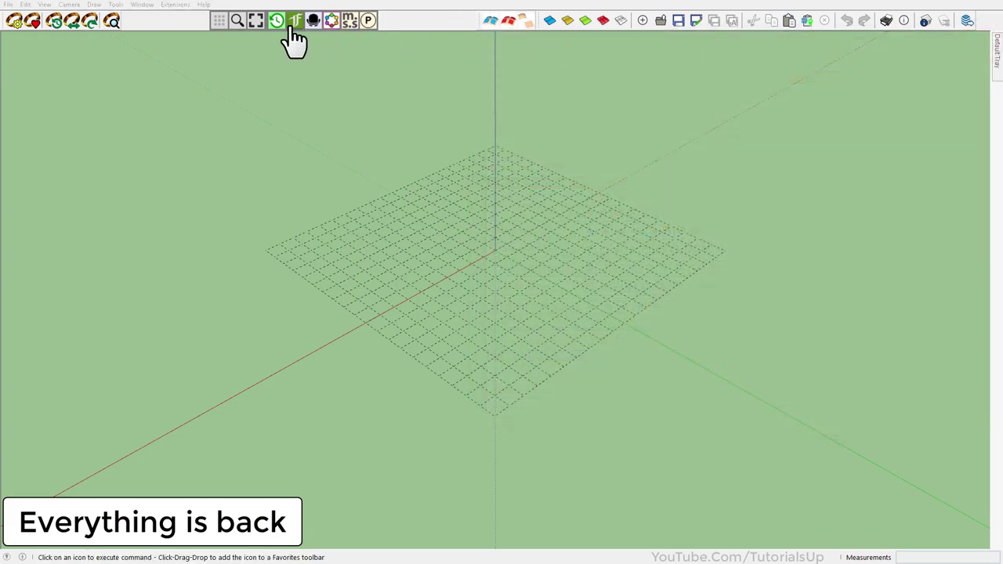
- Open the Fredo6, ThomThom and Curic palettes to confirm their icons are back
click(293, 24)
click(312, 24)
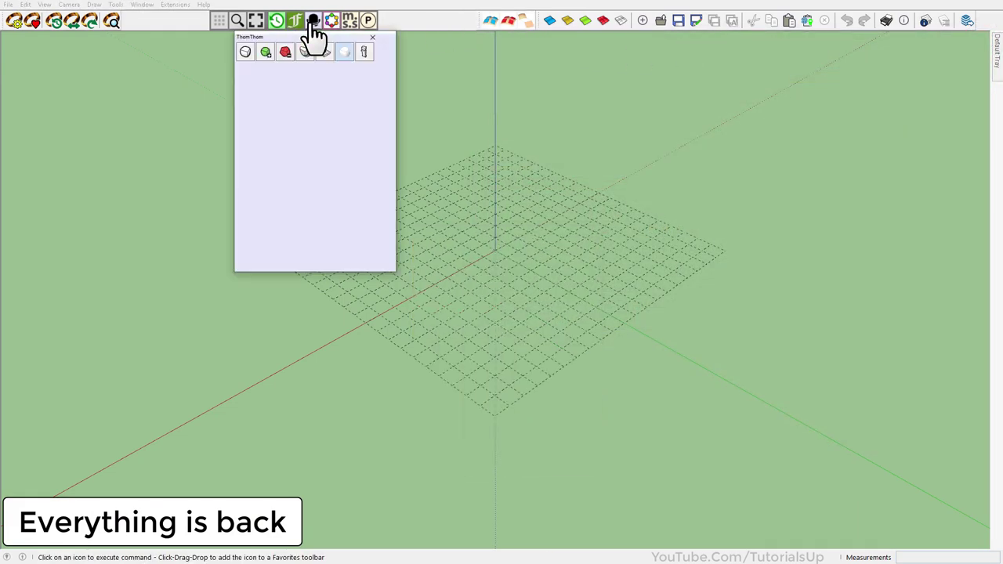
click(332, 23)
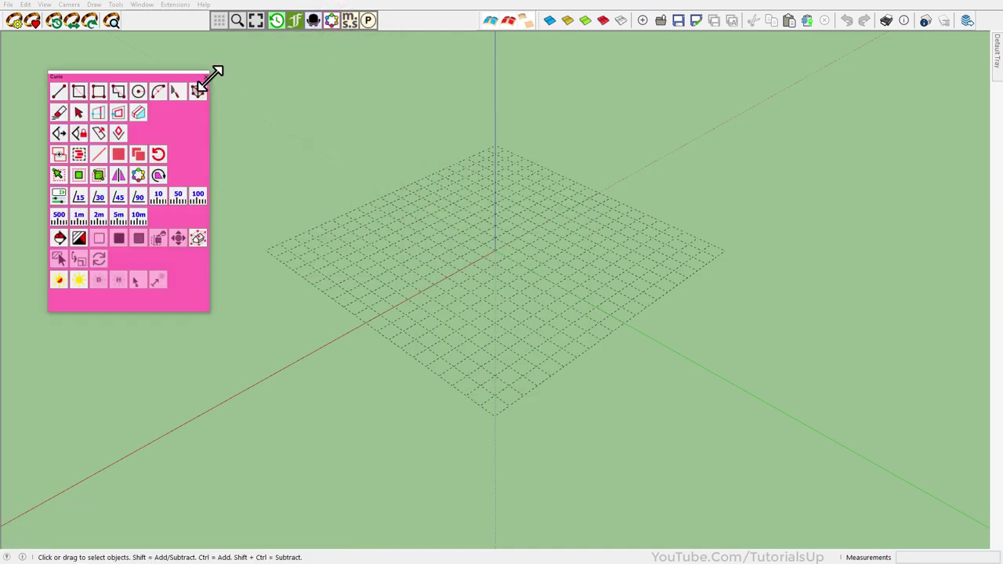
click(206, 76)
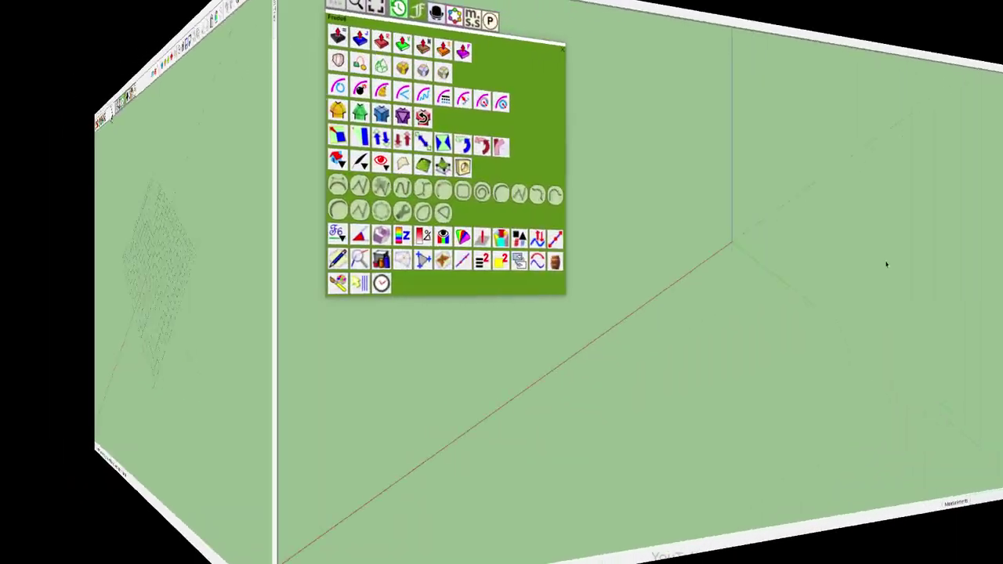